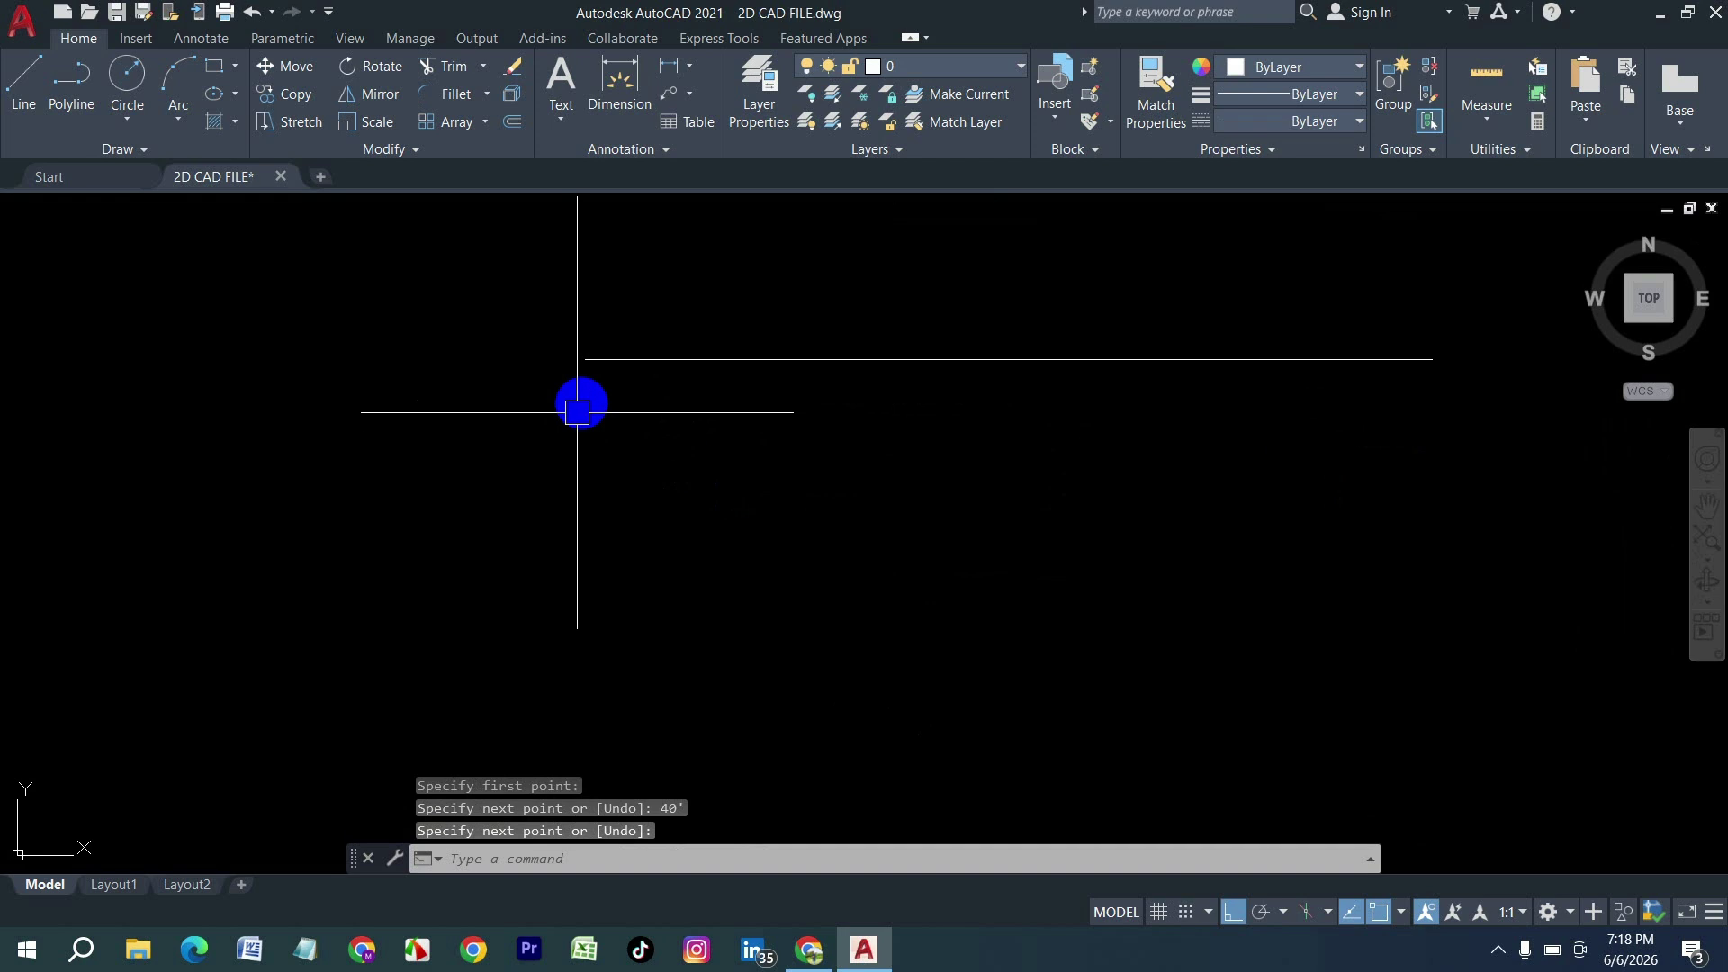
Step: Draw a vertical 40' line straight down from the left end of the horizontal line
key("Return")
left_click(585, 359)
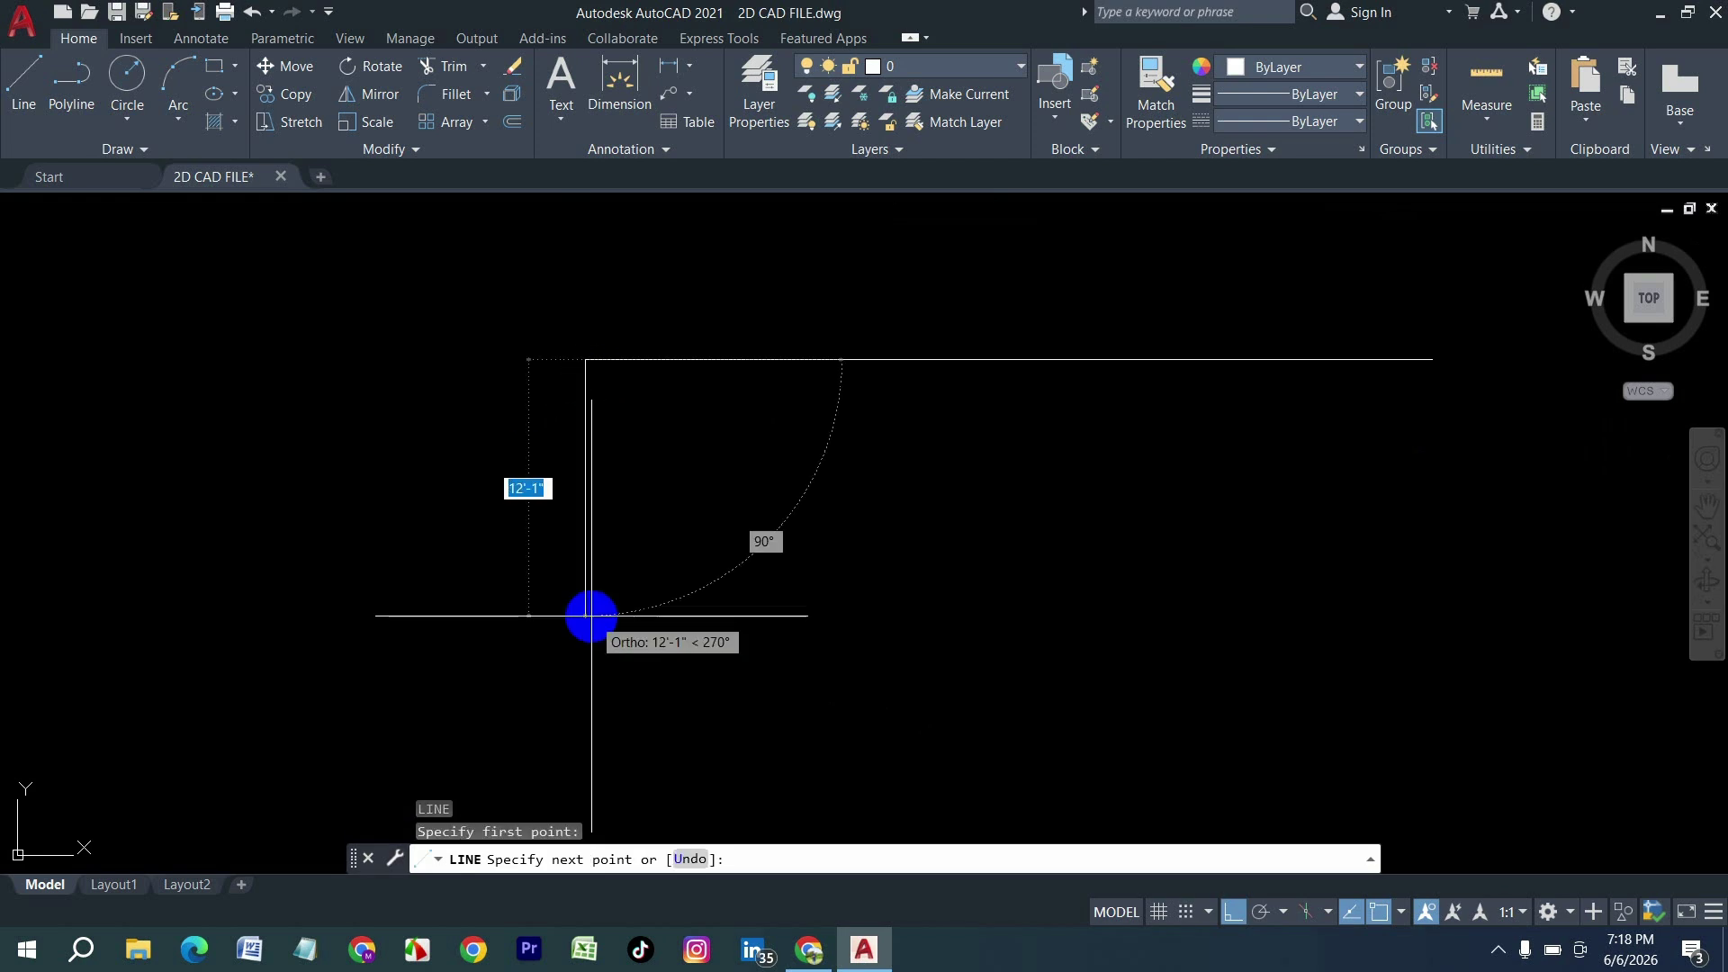
type("40'")
key("Return")
key("Return")
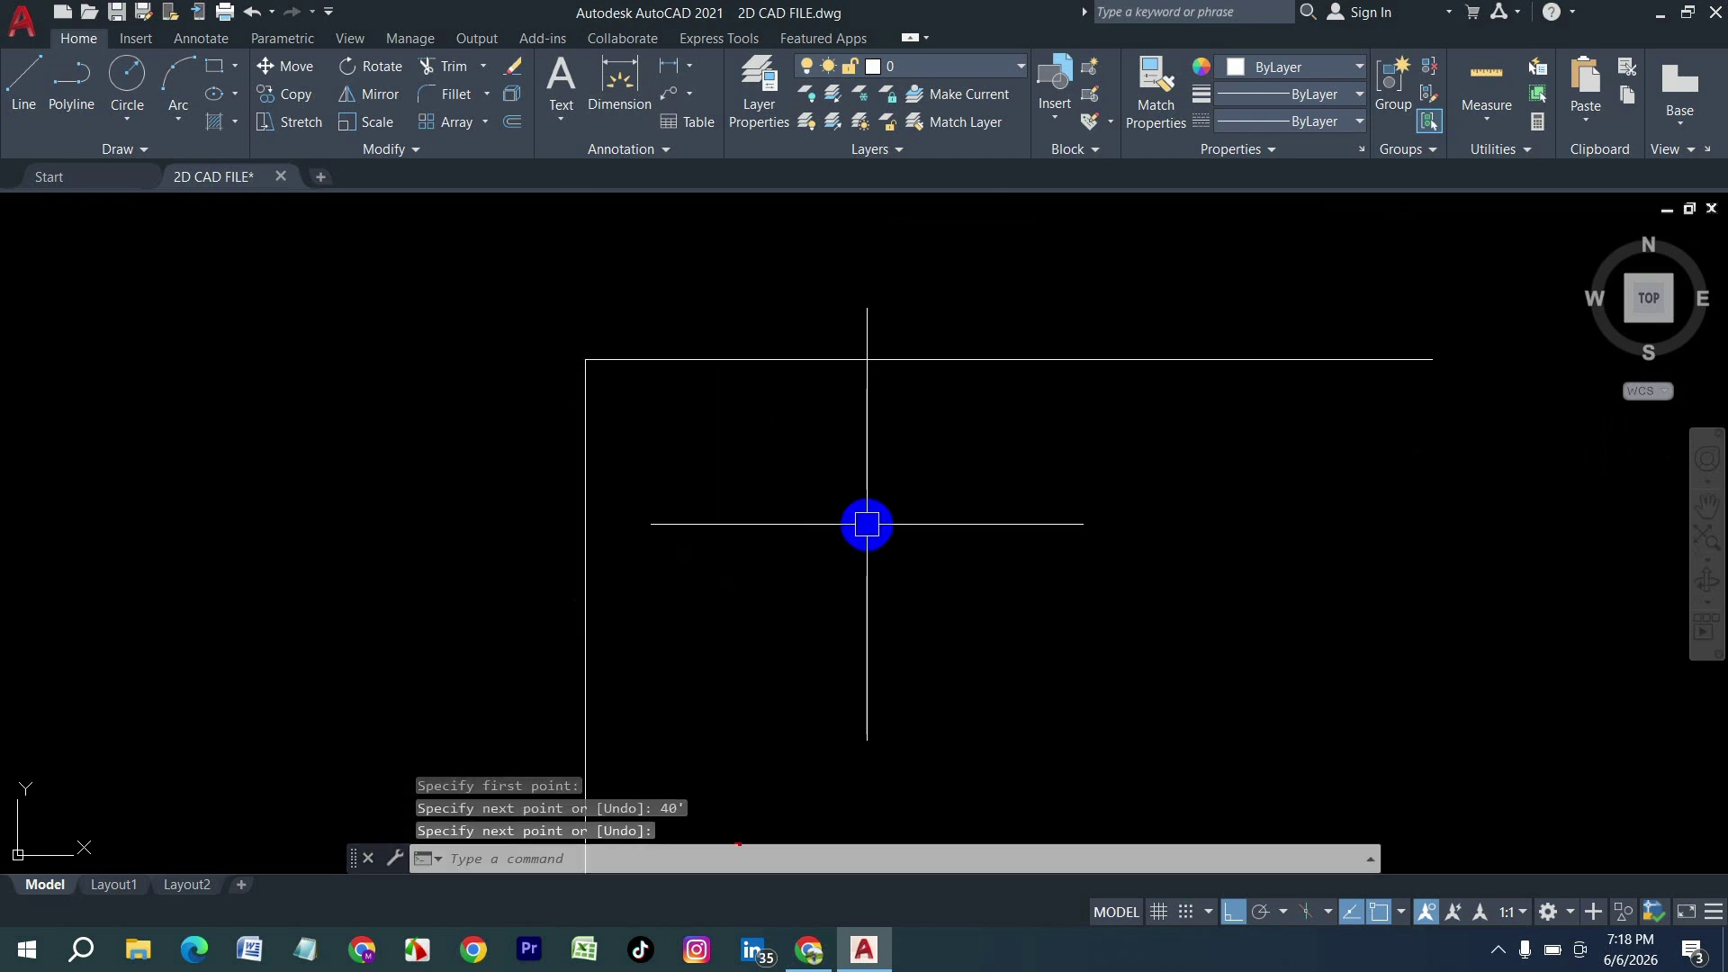
Step: Offset the vertical and the horizontal outline lines 5" inward to form the left and top walls
type("o")
key("Return")
type("5")
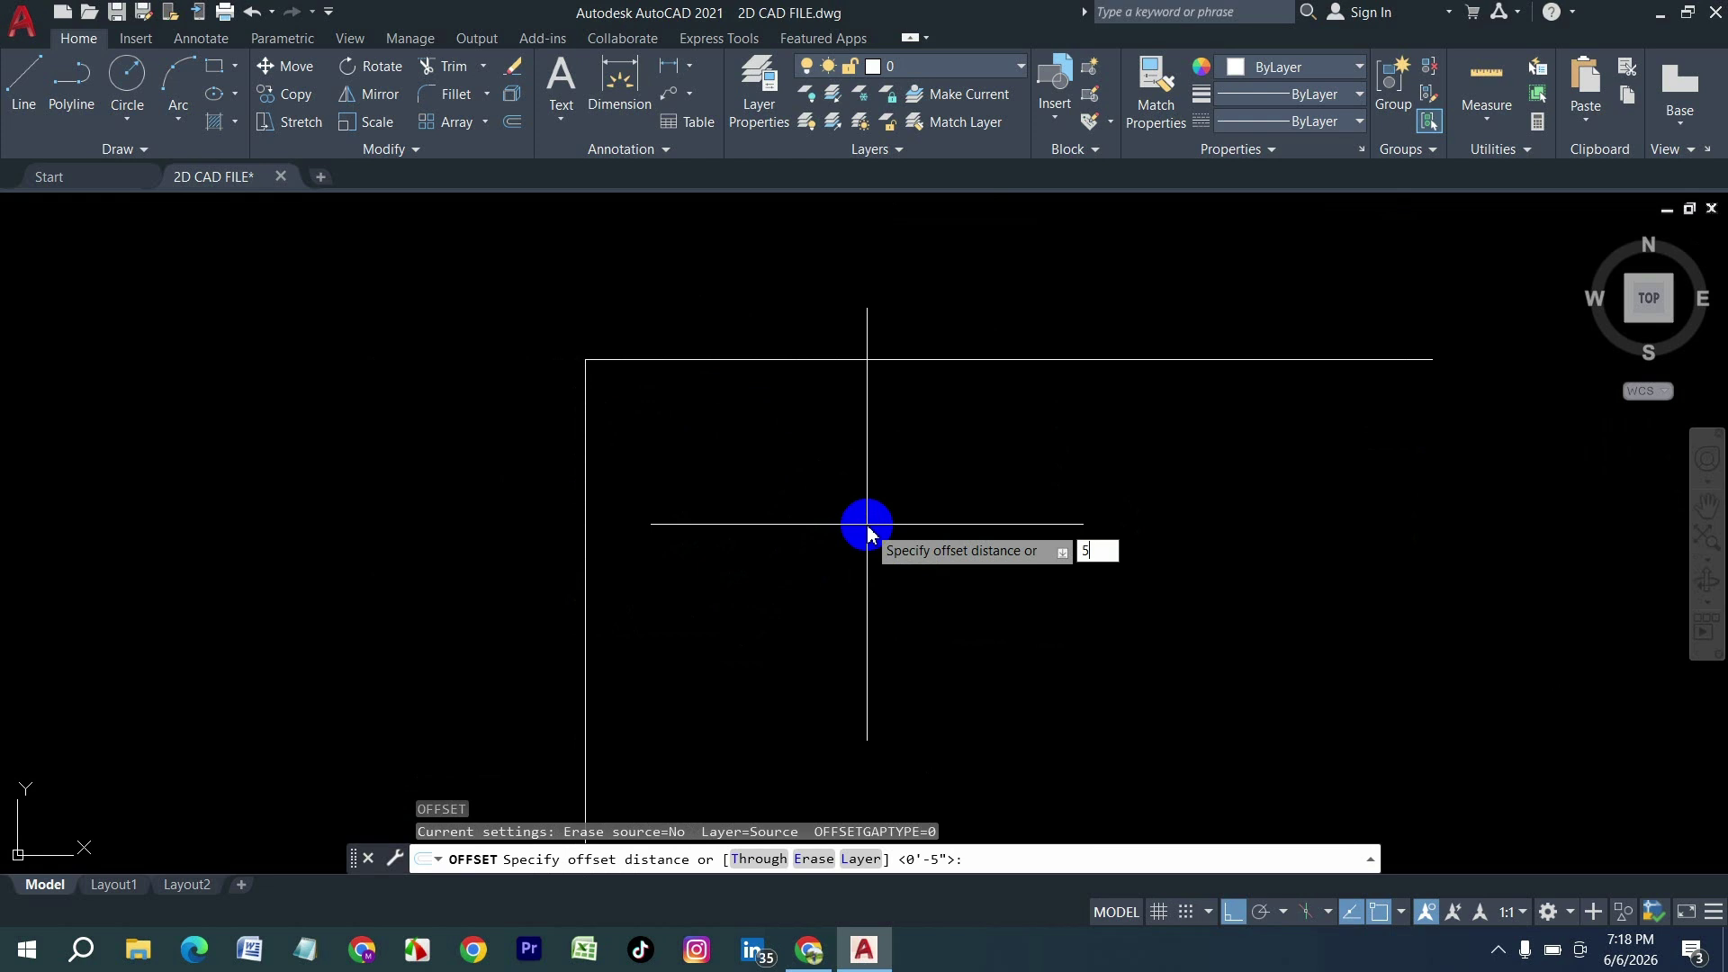
key("Return")
left_click(586, 494)
left_click(771, 483)
left_click(687, 359)
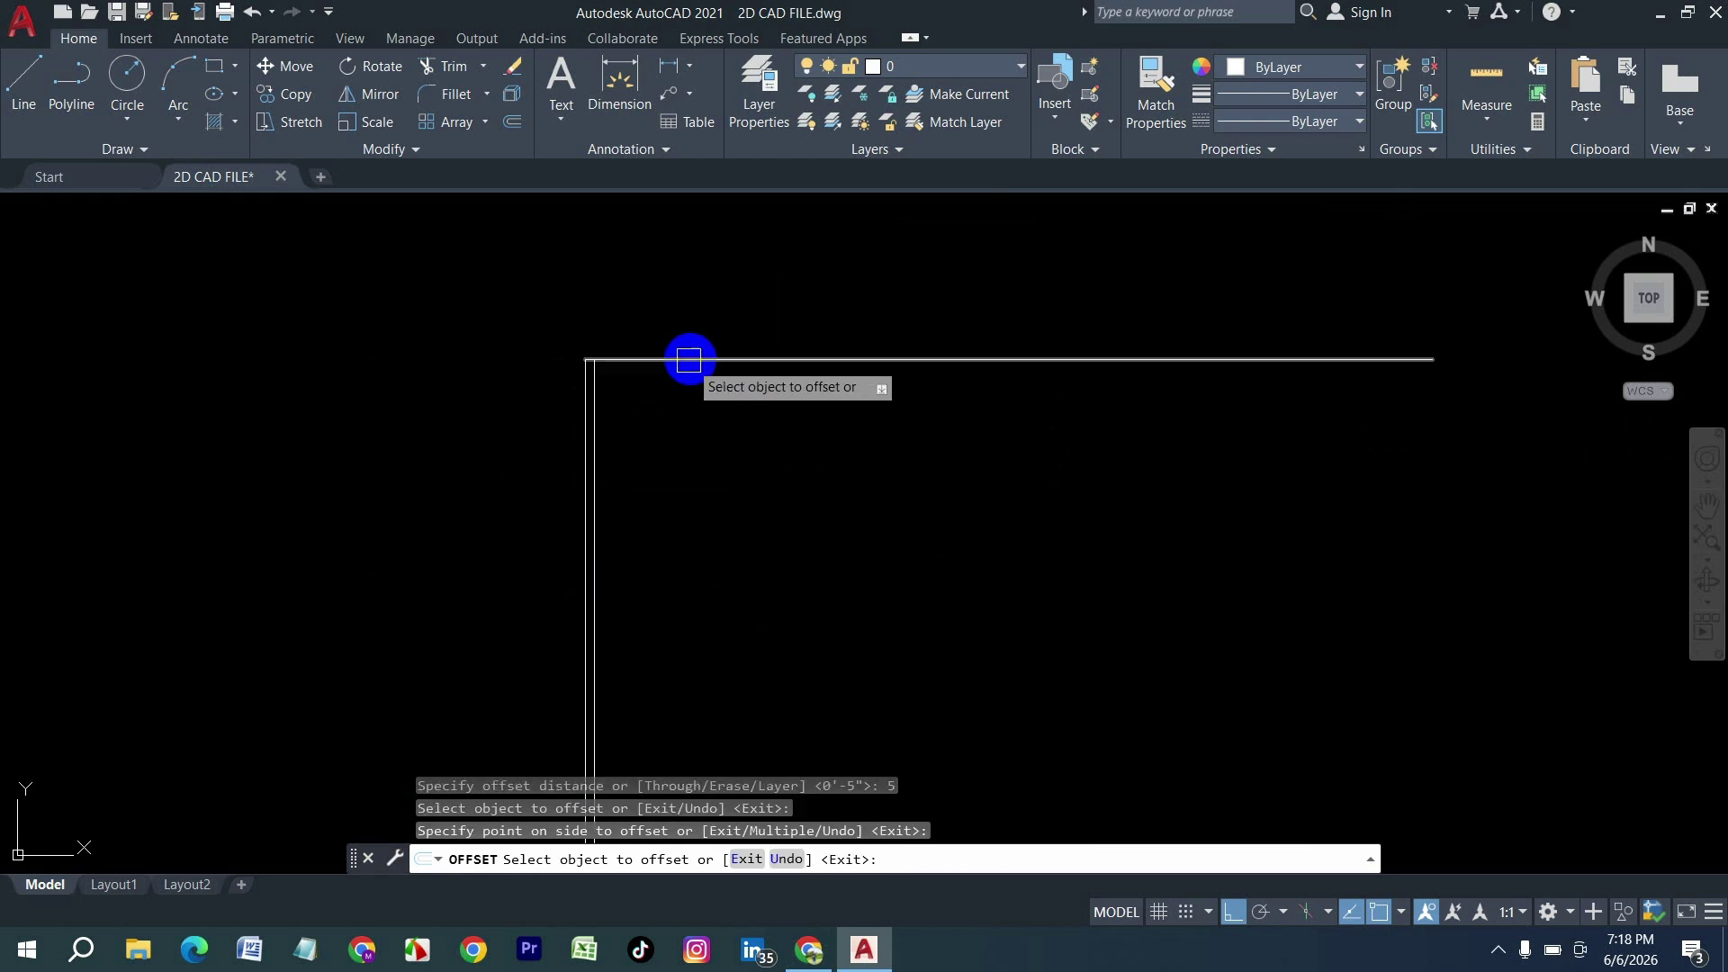
left_click(725, 493)
key("Return")
Step: Offset the left wall's inner line 12' to the right to lay out the first room's width
key("Return")
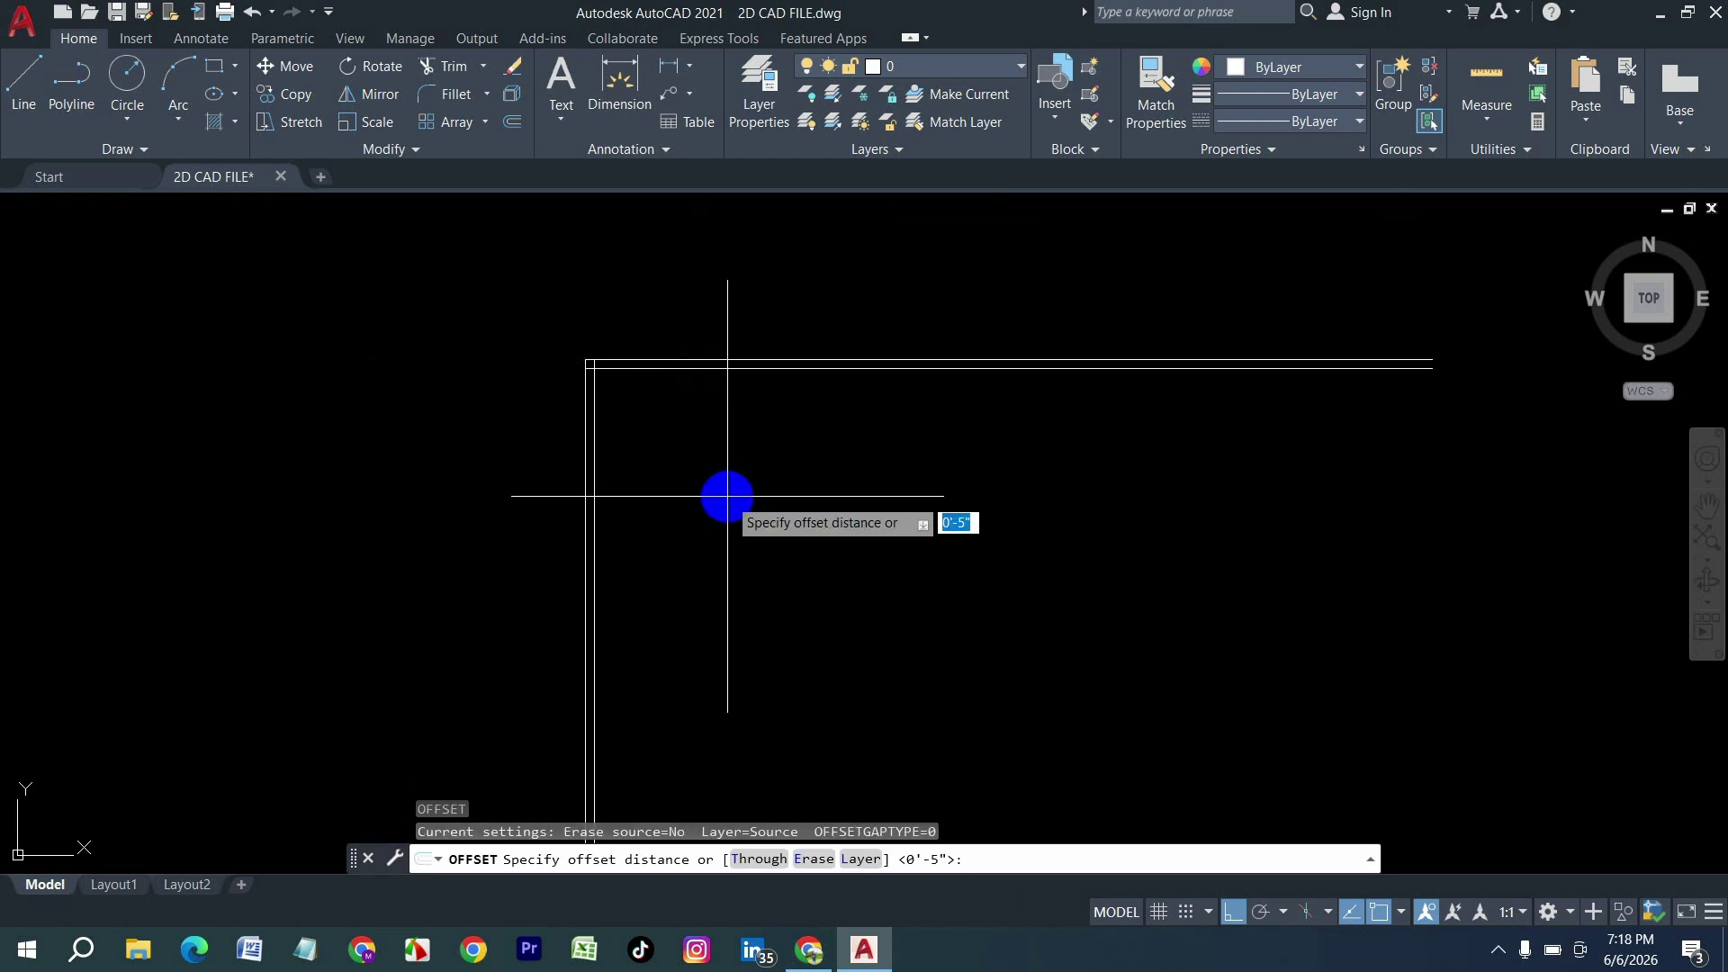
key("Return")
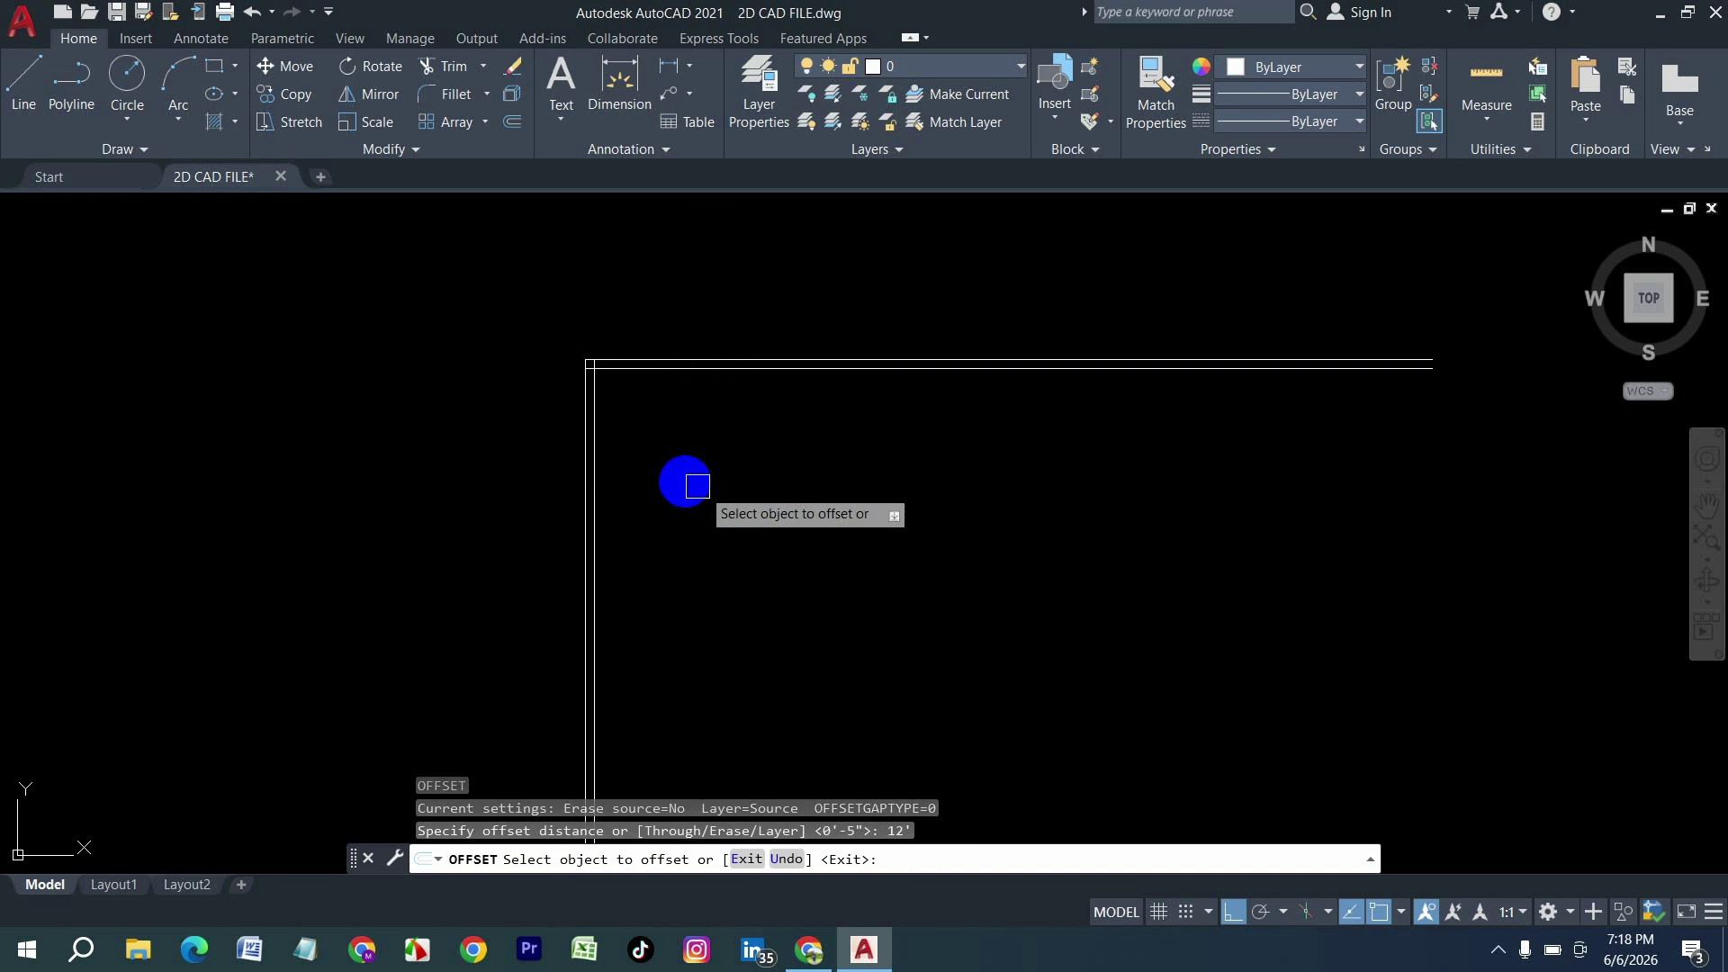
left_click(592, 483)
left_click(936, 483)
key("Return")
Step: Offset the first partition line 5" to the right to give the partition its thickness
key("Return")
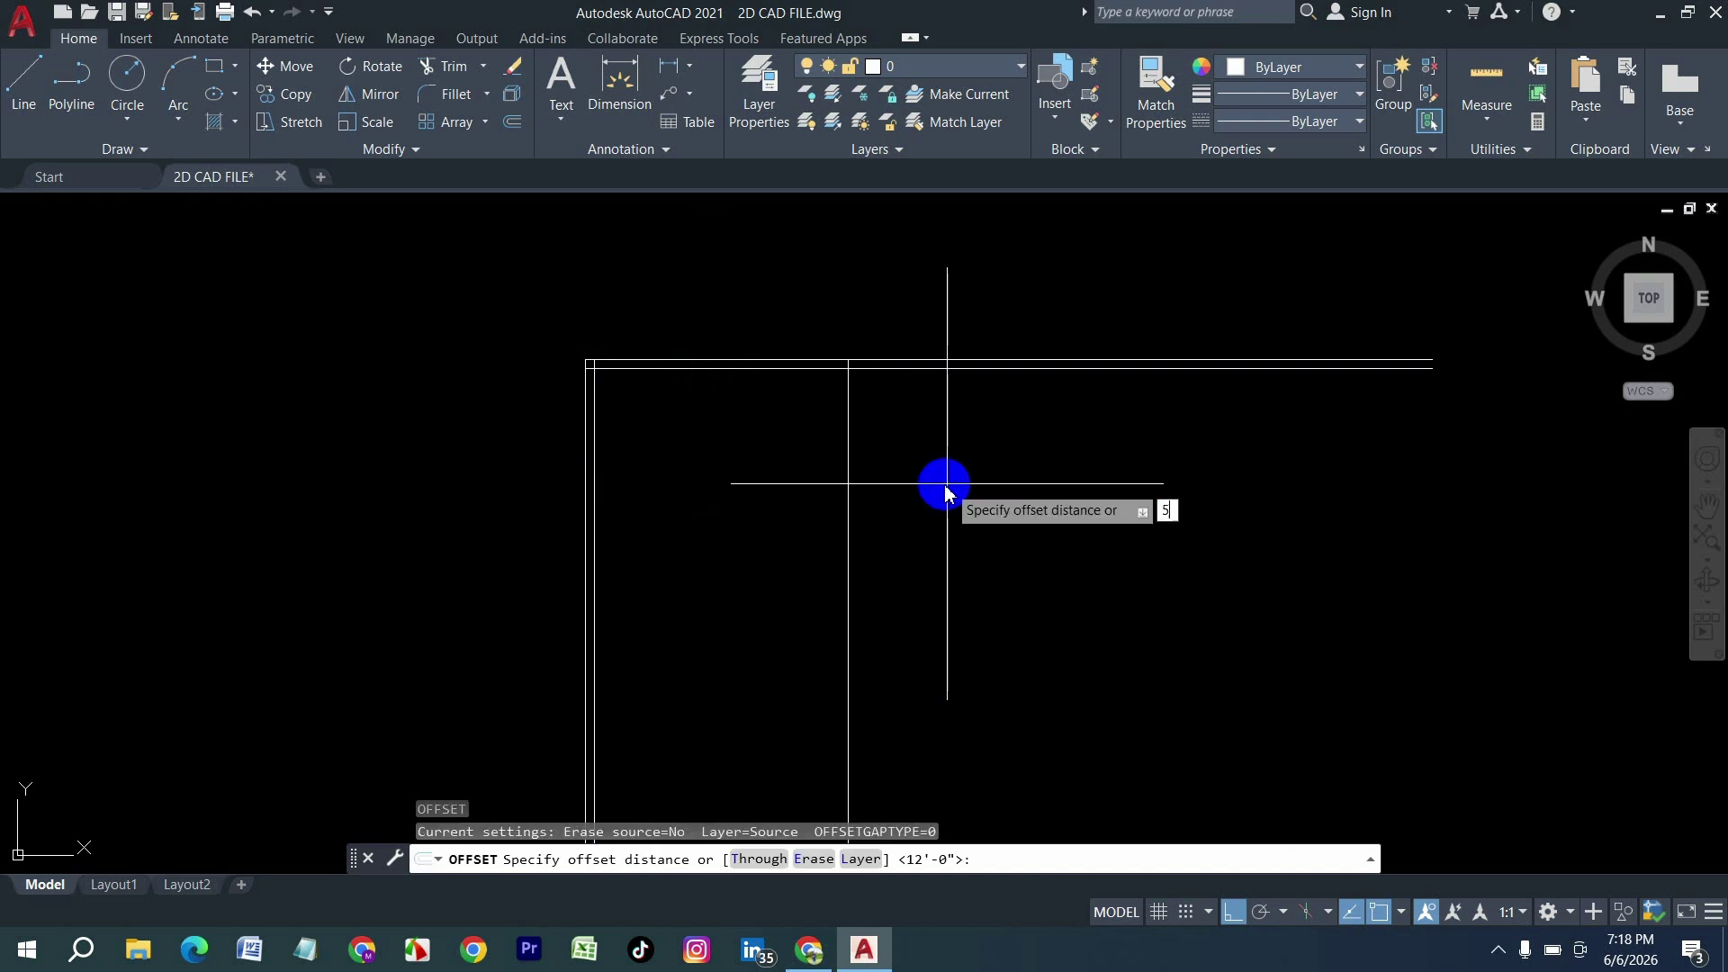
type("5")
key("Return")
left_click(854, 494)
left_click(1111, 478)
key("Return")
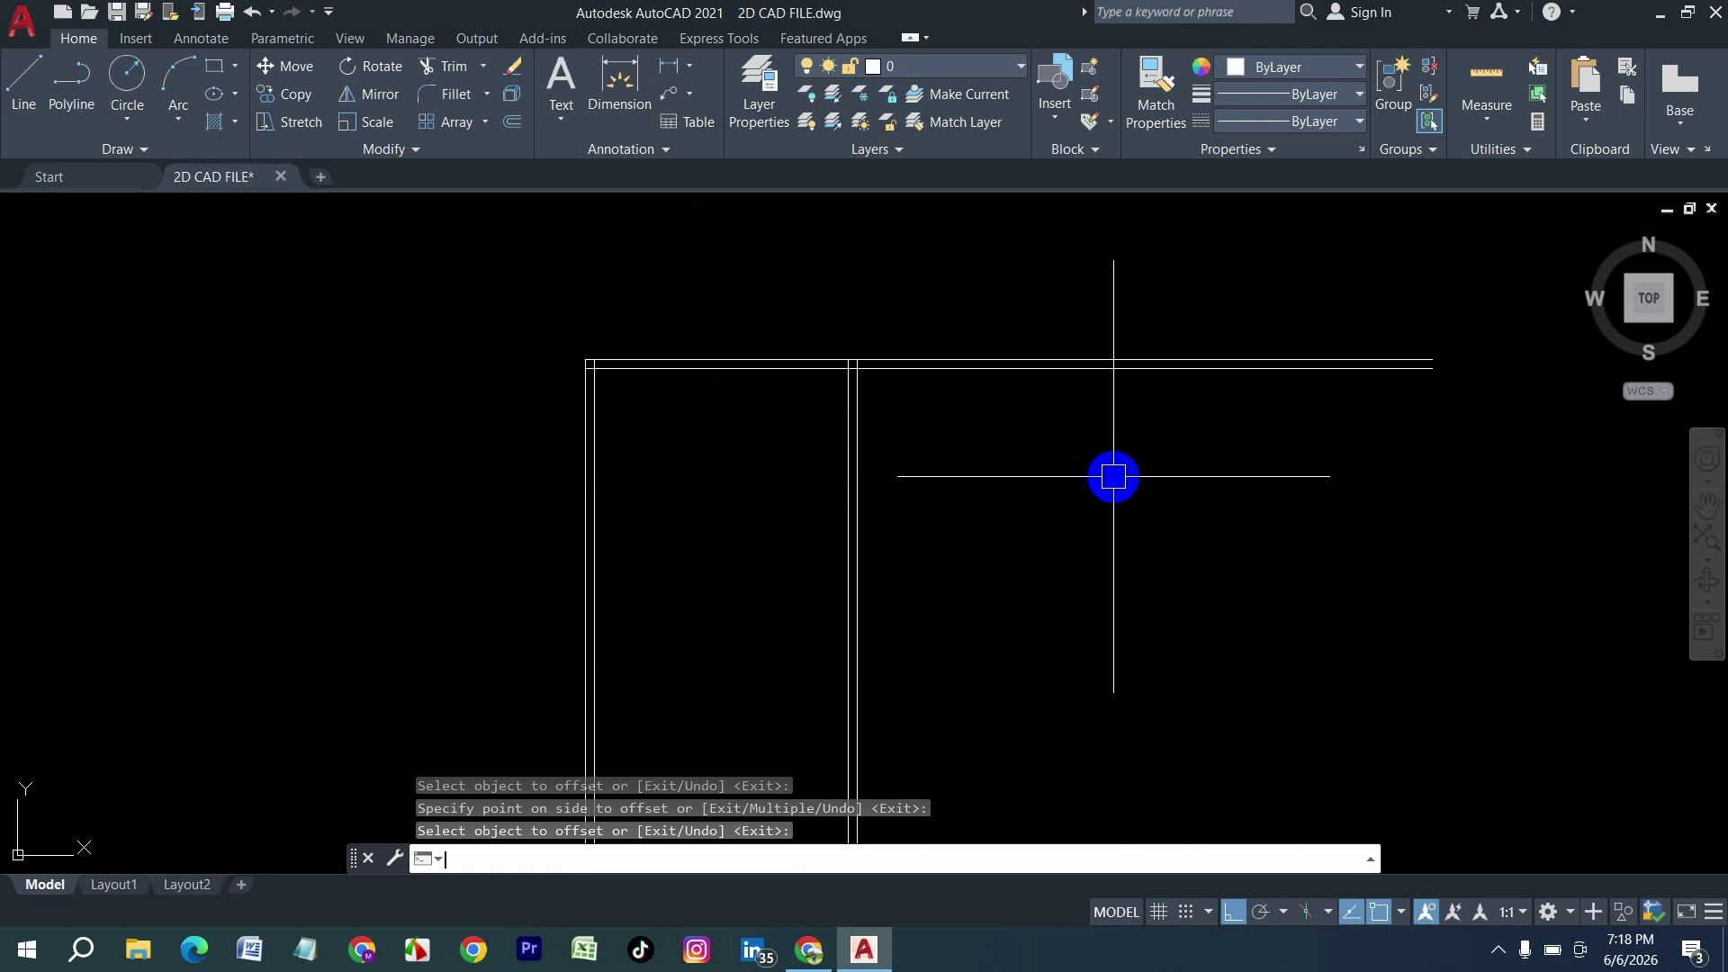
Step: Offset the first partition's right face 12' to the right for the second room's width
key("Return")
type("12'")
key("Return")
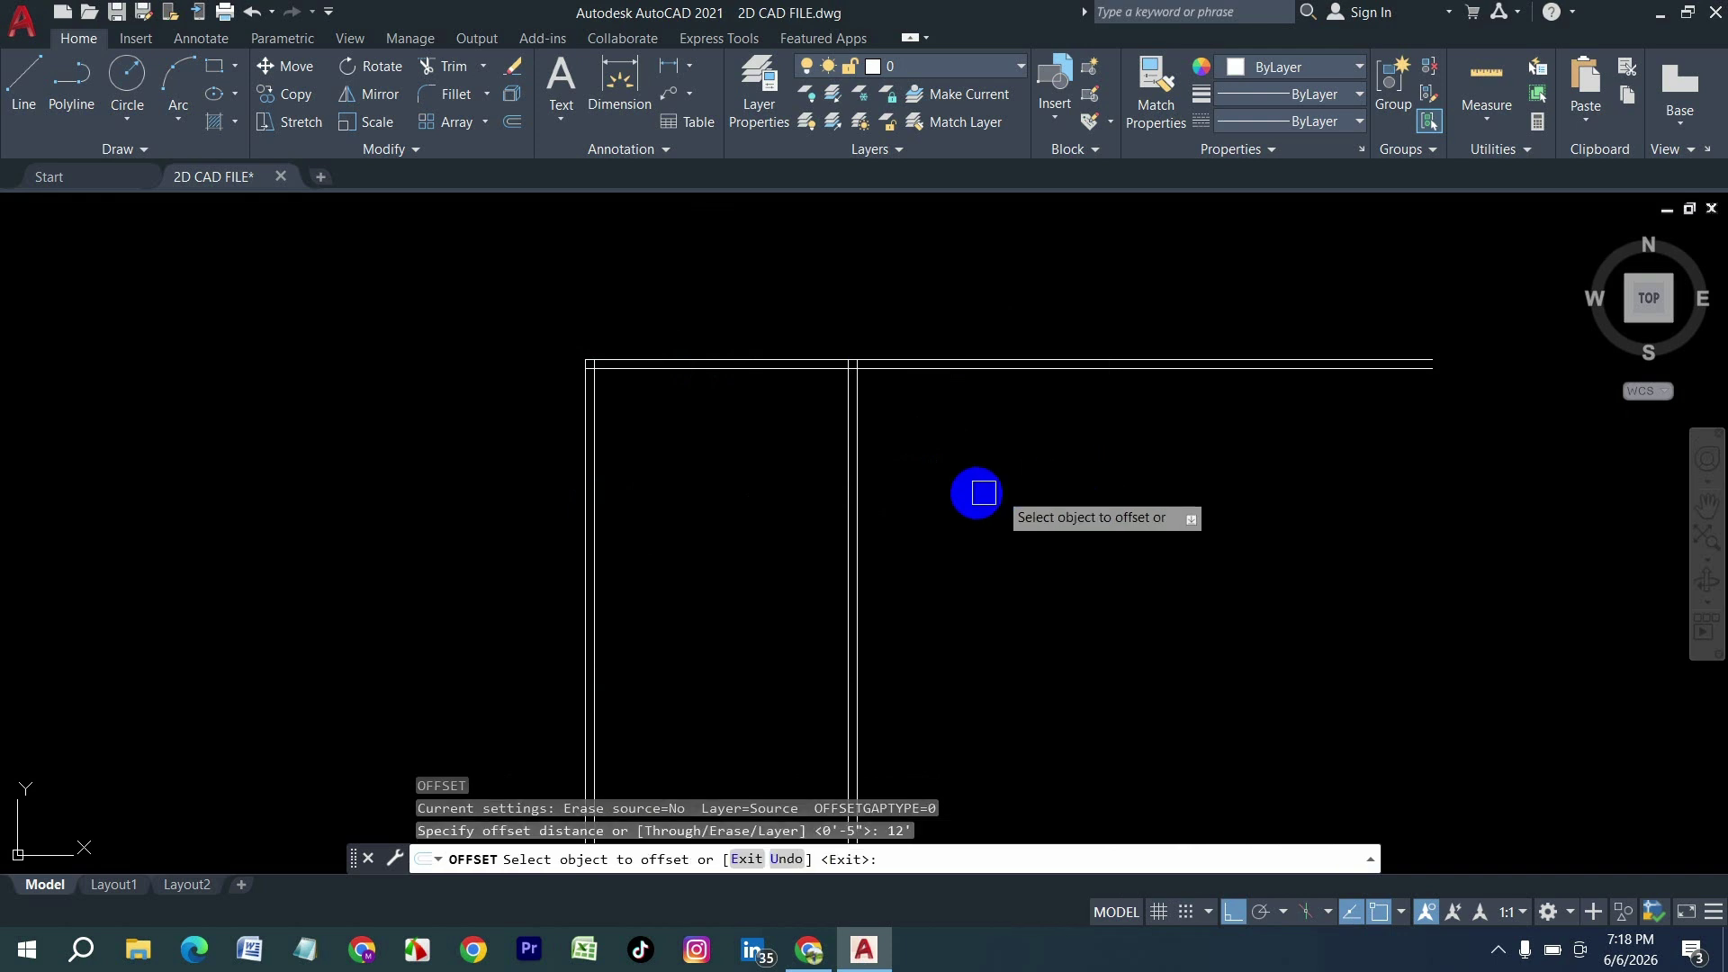
left_click(857, 490)
left_click(1171, 497)
key("Return")
Step: Offset the second partition line 5" to the right to form its wall thickness
key("Return")
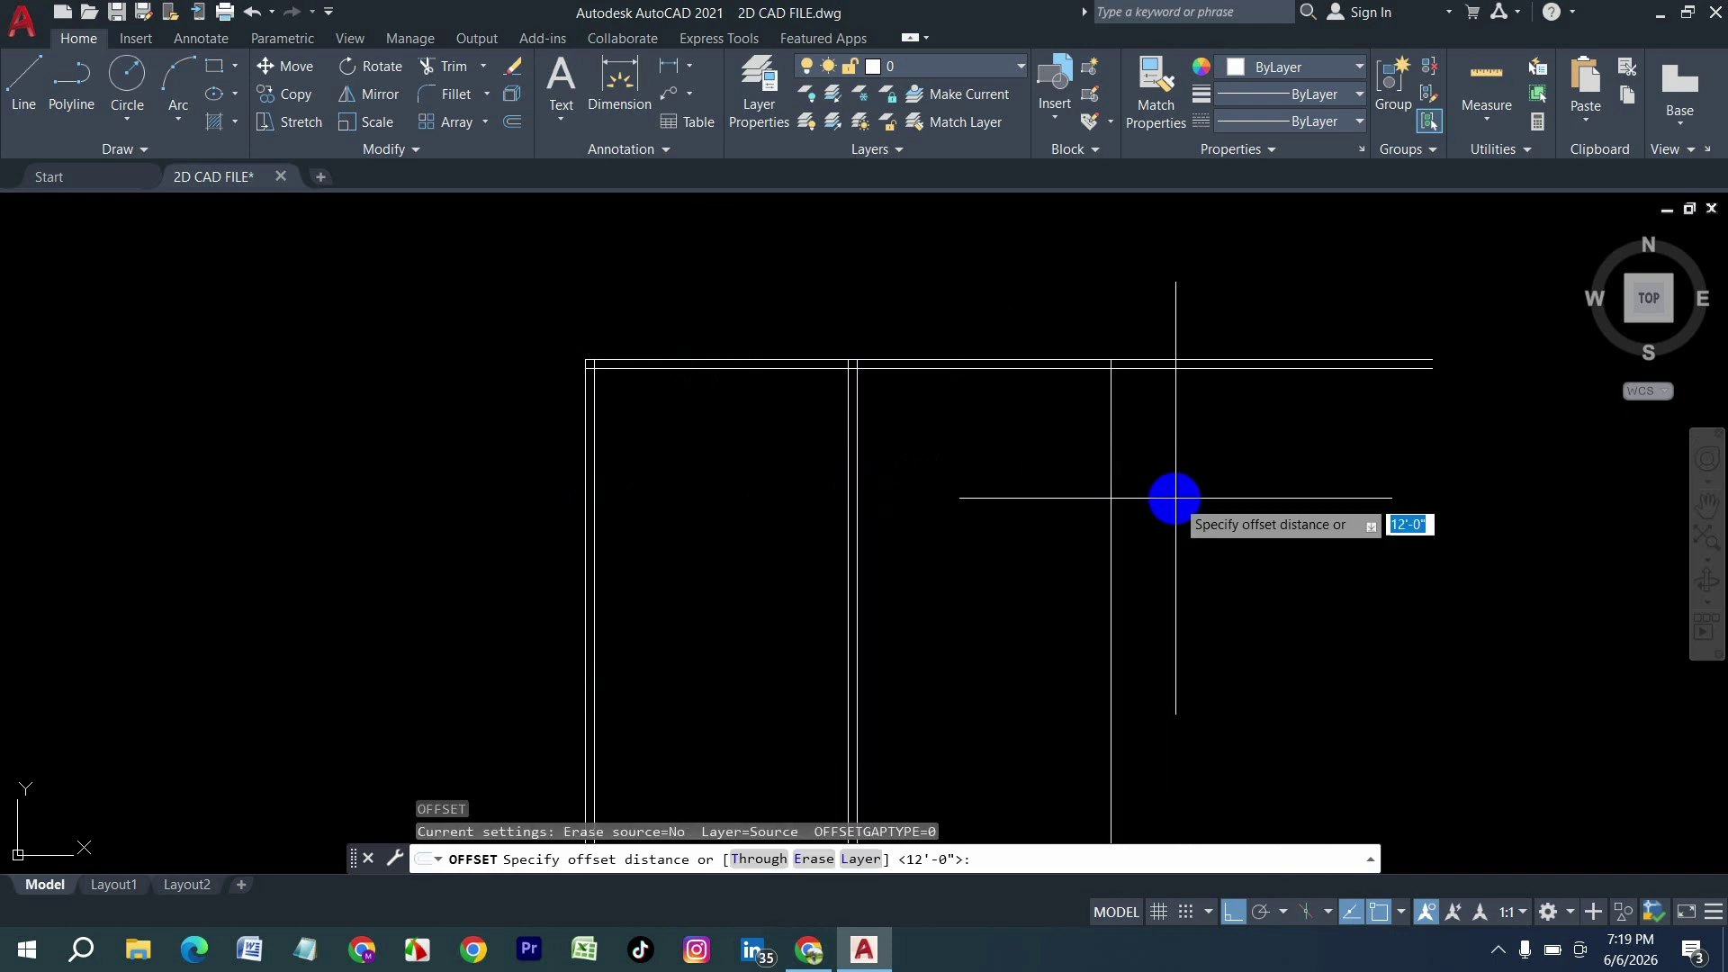
type("5")
key("Return")
left_click(1110, 502)
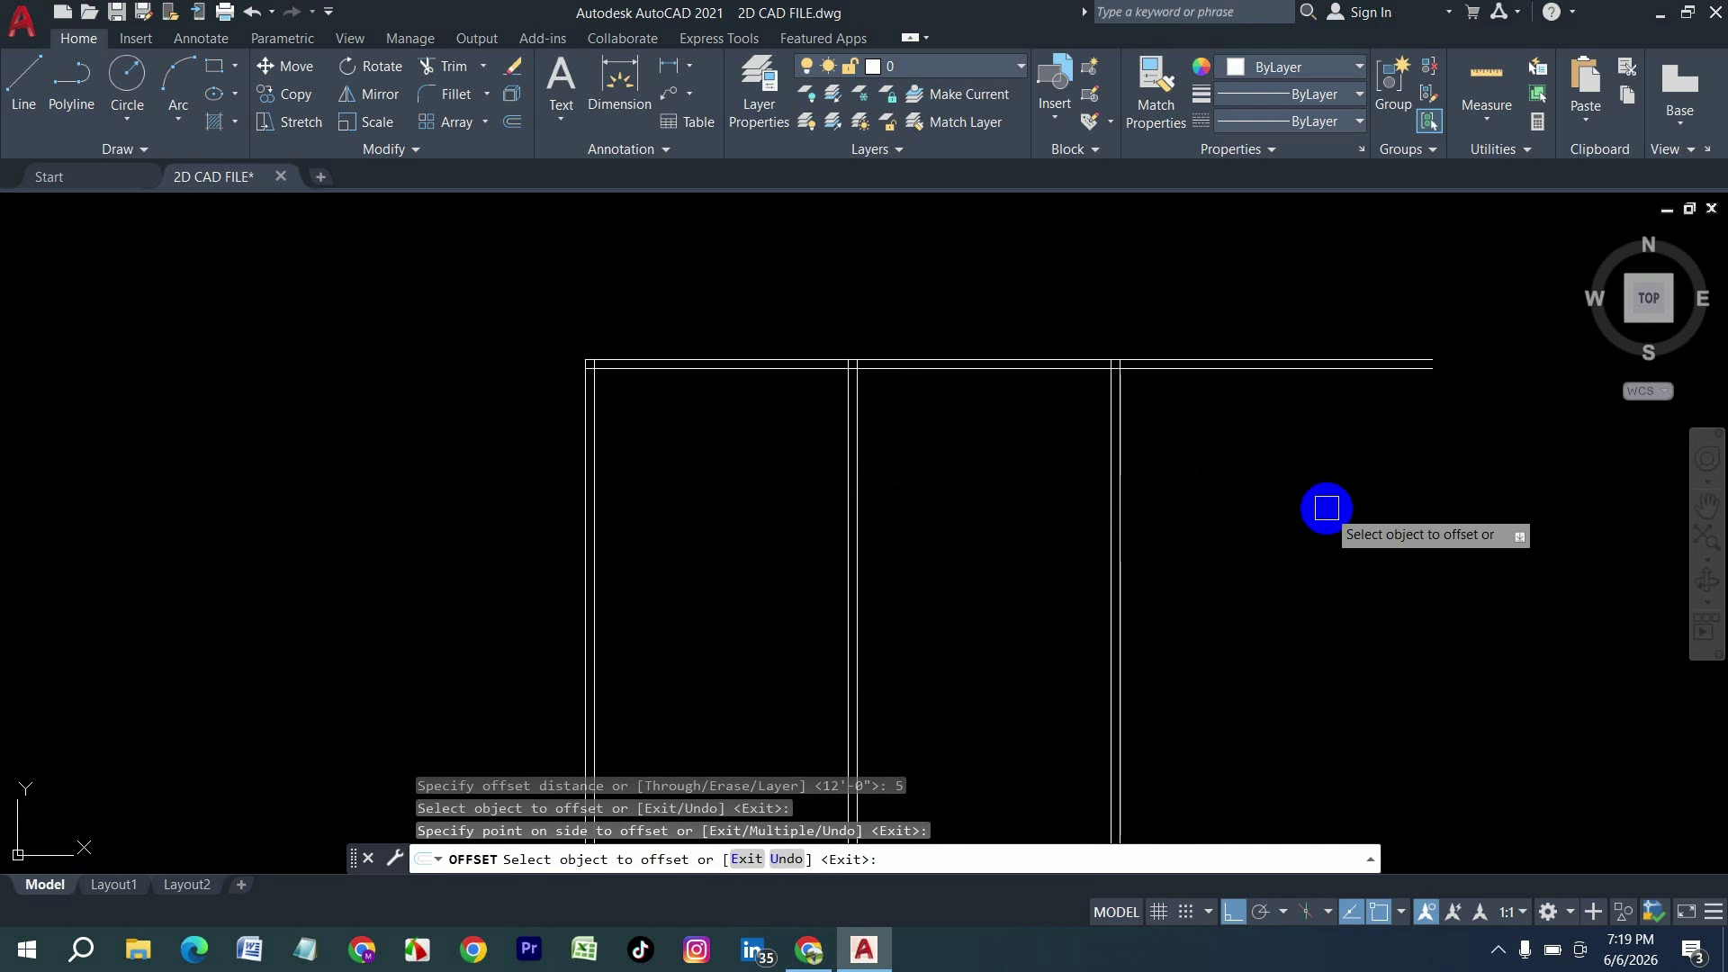
left_click(1315, 506)
key("Return")
Step: Offset the second partition's right face 4' to the right to lay out the narrow bay
key("Return")
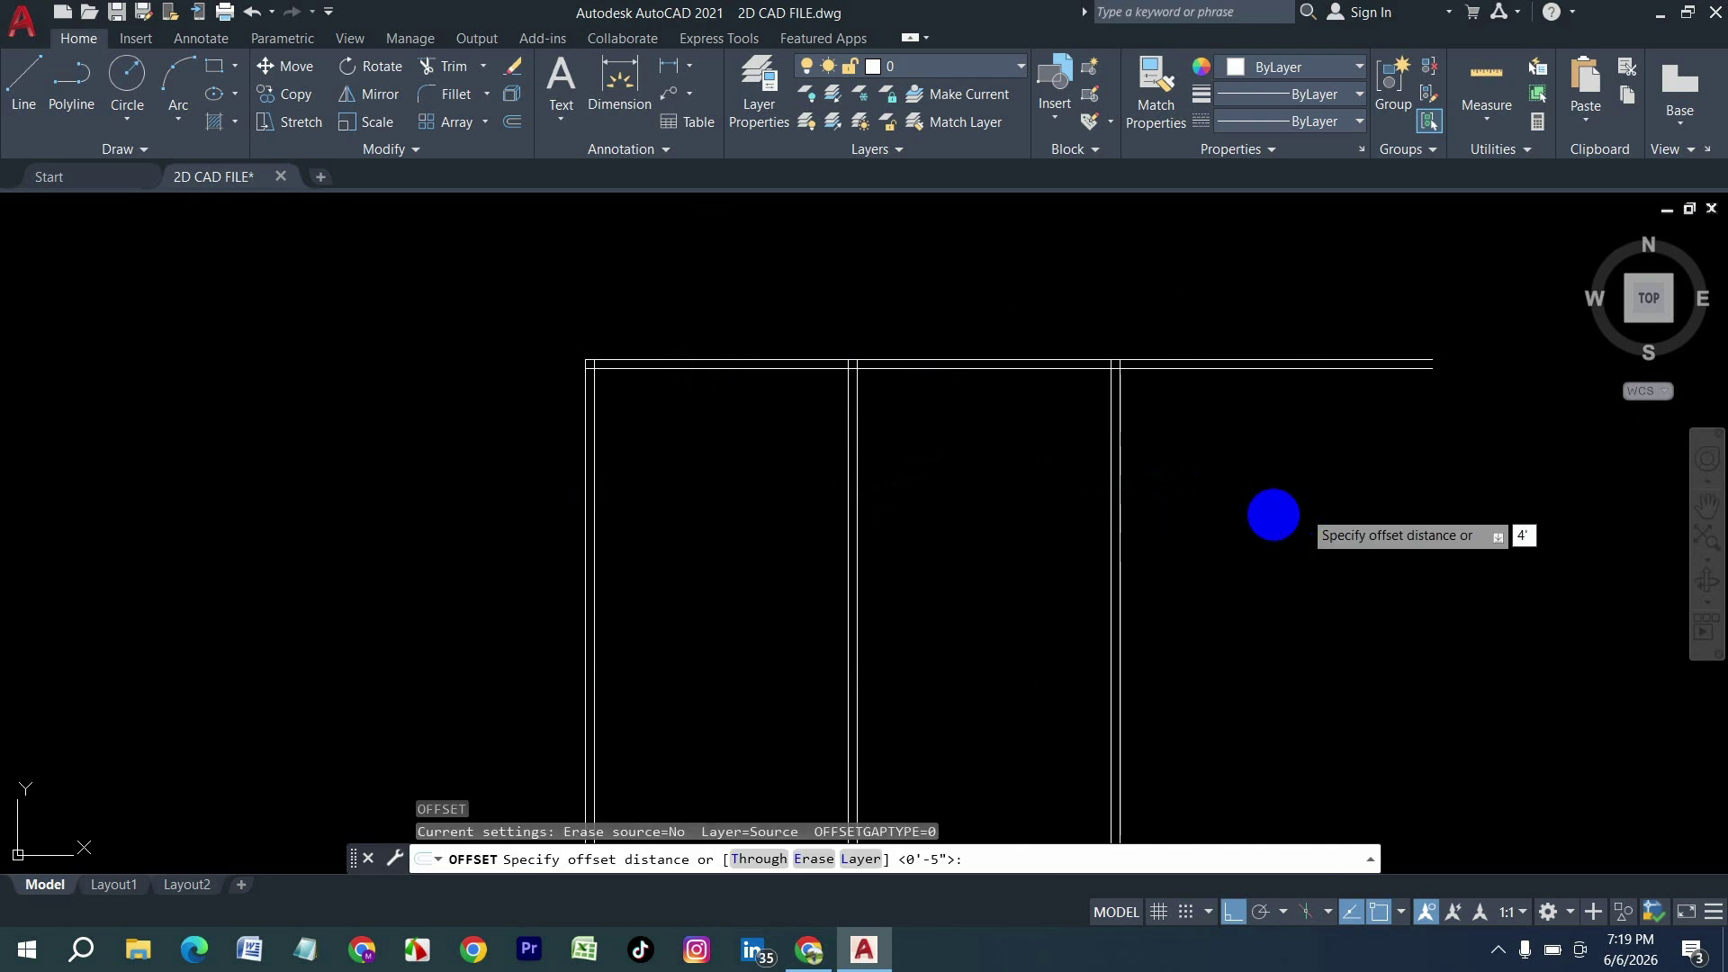
key("Return")
left_click(1121, 497)
left_click(1351, 486)
key("Return")
Step: Offset the rightmost vertical line 5" to the right to complete the outer right wall
key("Return")
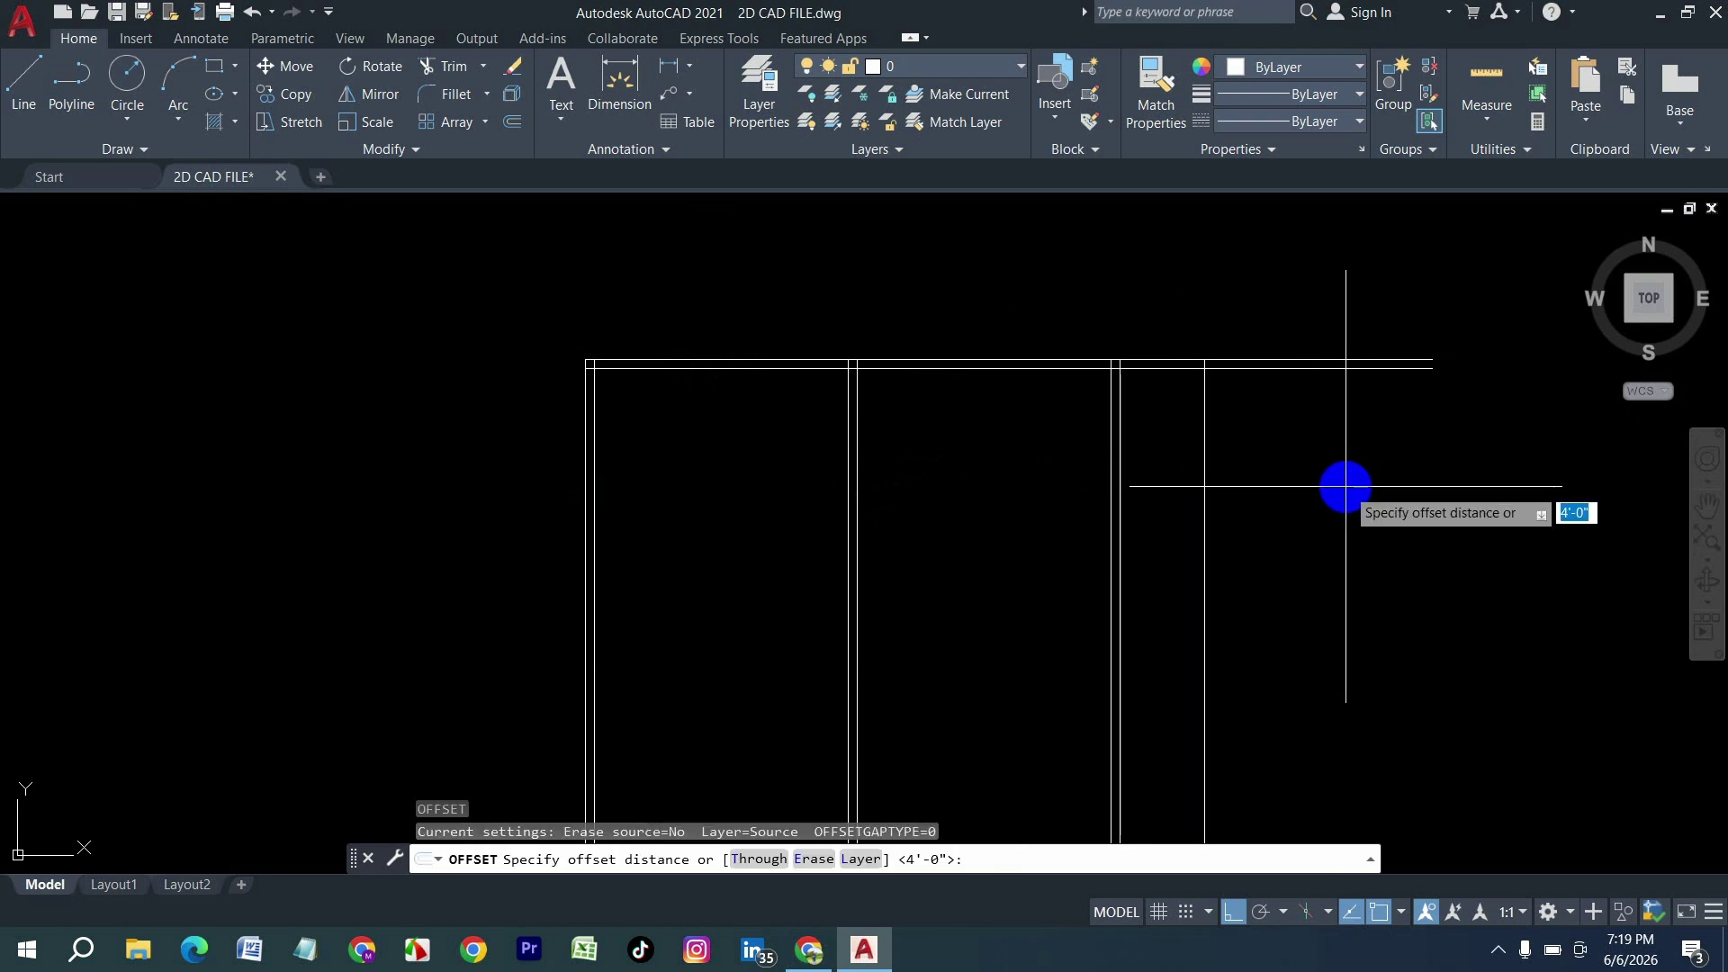
type("5")
key("Return")
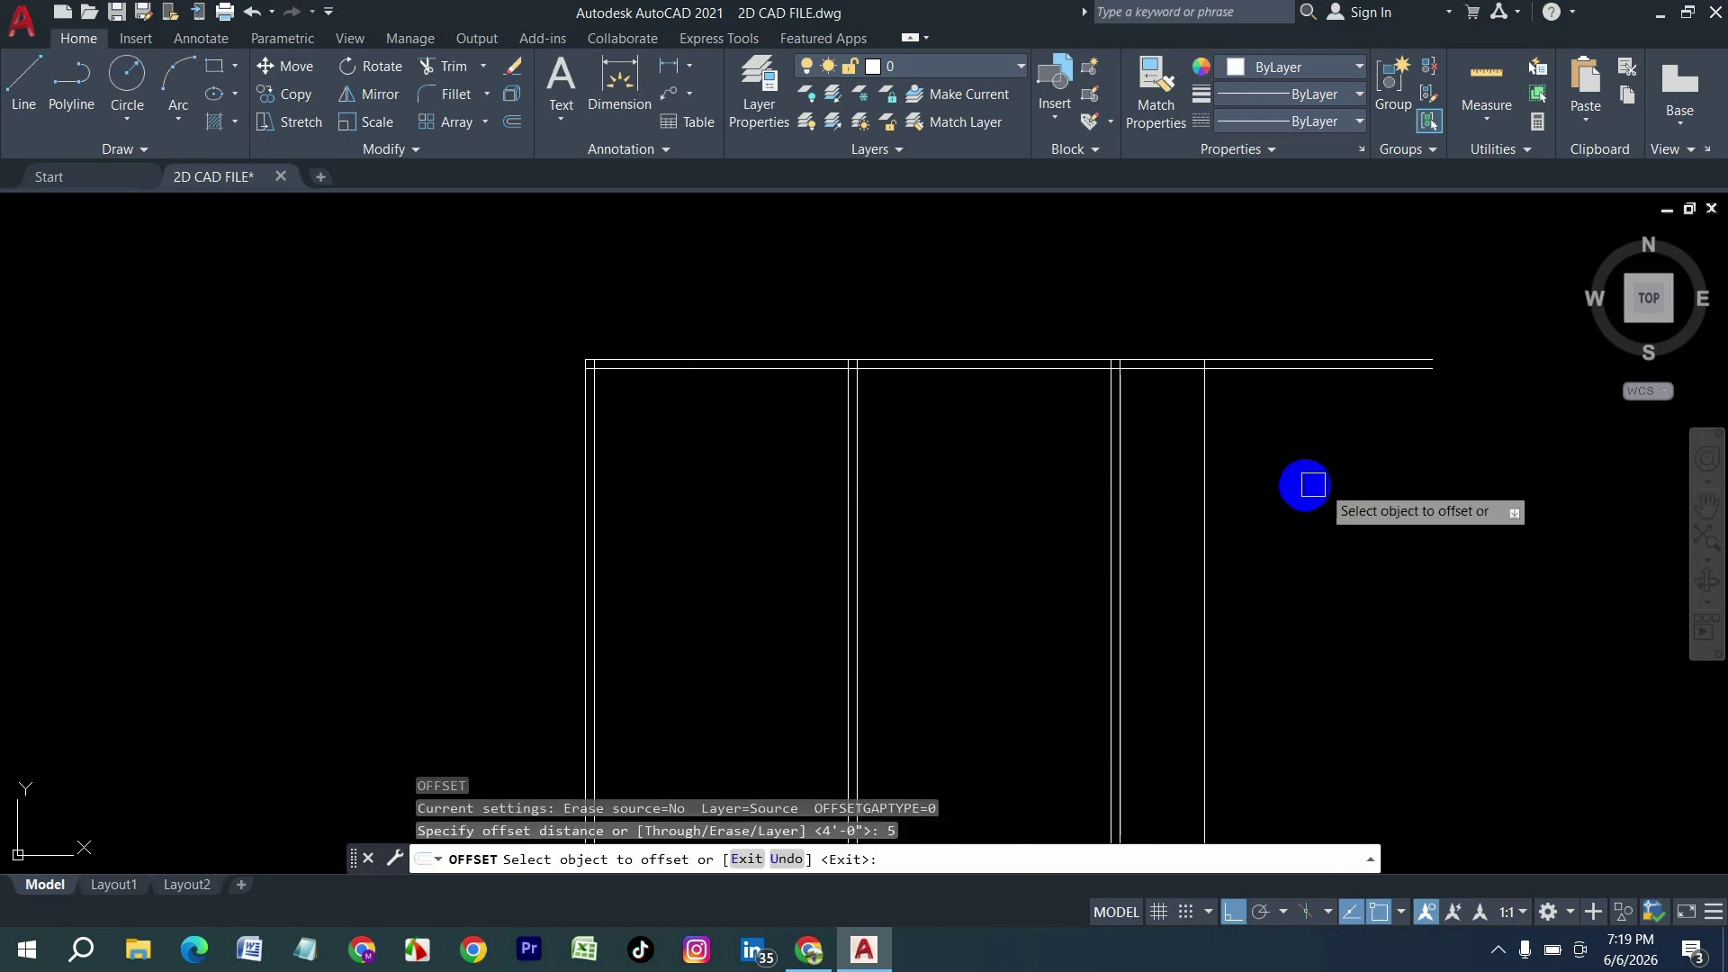
left_click(1210, 476)
left_click(1382, 471)
key("Escape")
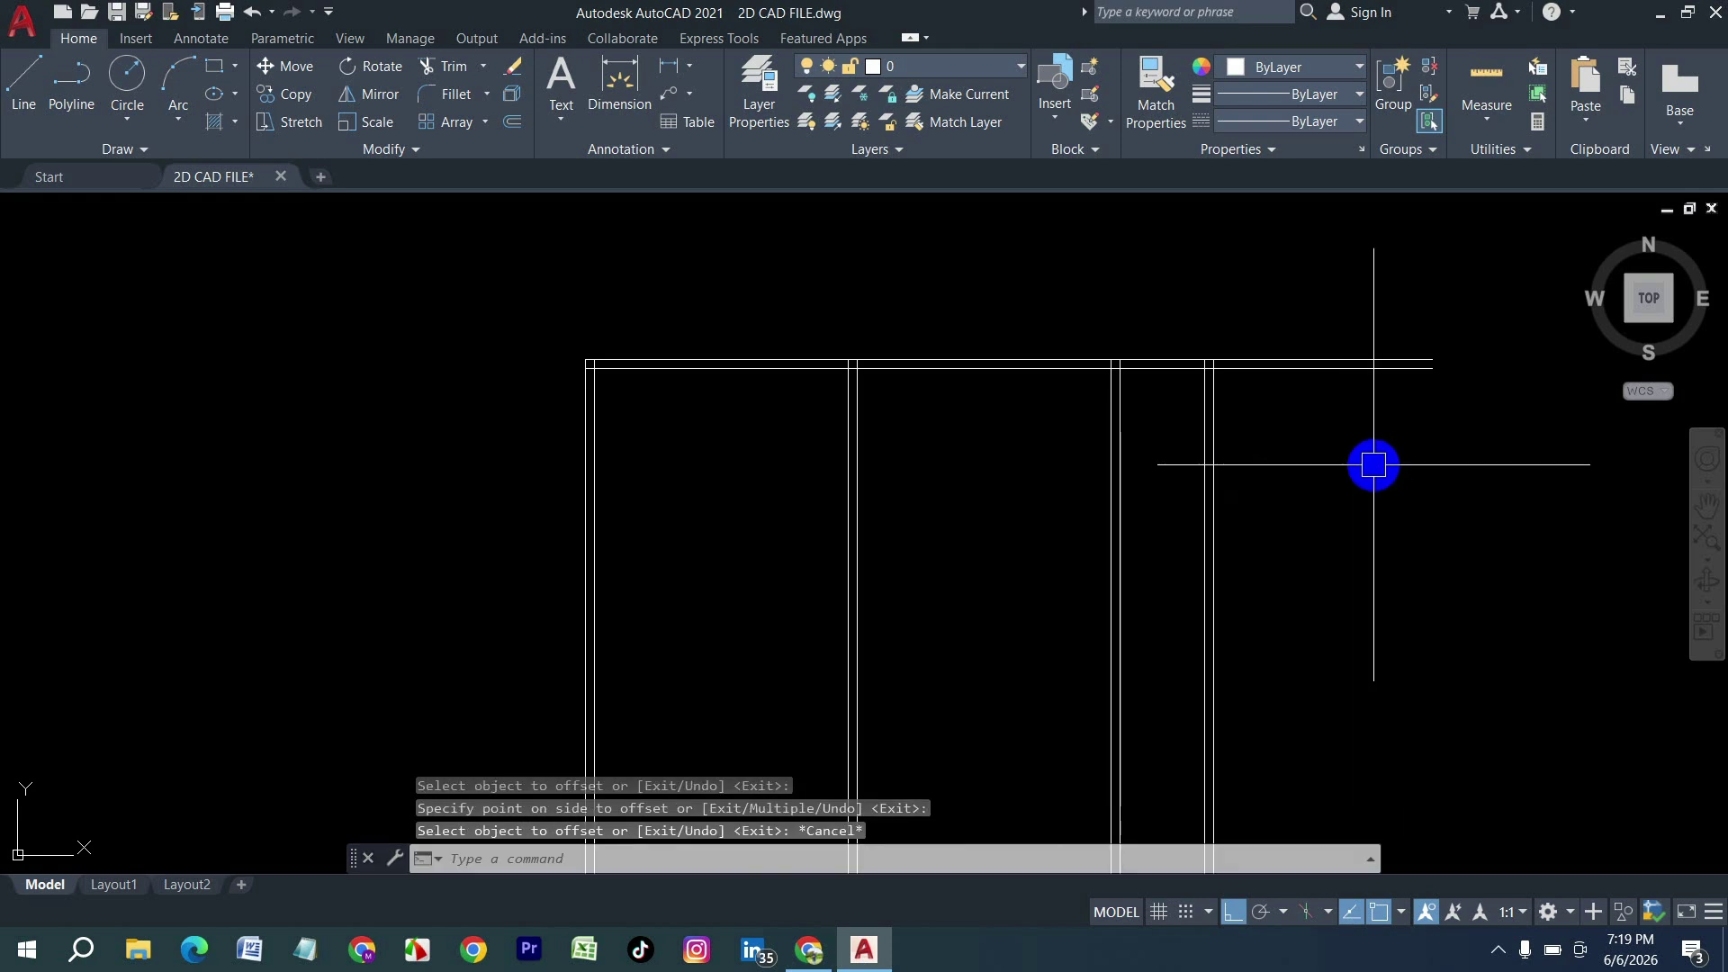
Step: Trim the top wall lines that extend past the outer right wall
type("tr")
key("Return")
left_click_drag(1371, 463, 1296, 296)
key("Escape")
Step: Offset the top wall's inner line 12' downward to set the depth of the upper rooms
type("o")
key("Return")
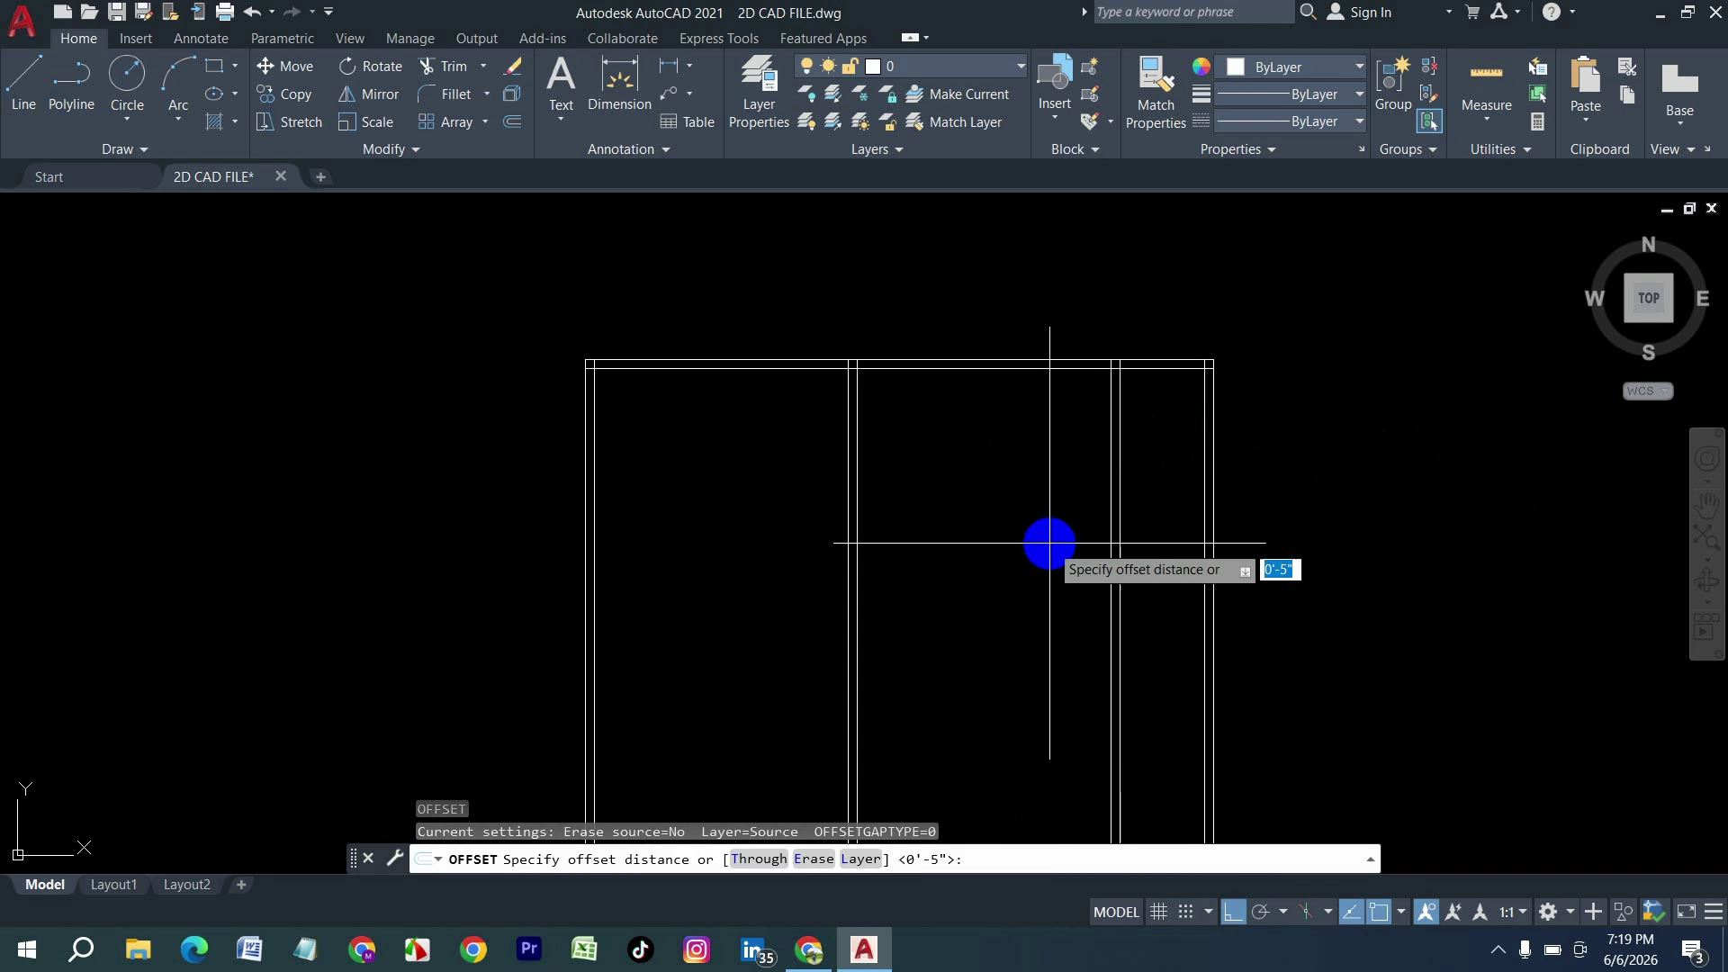
type("12'")
key("Return")
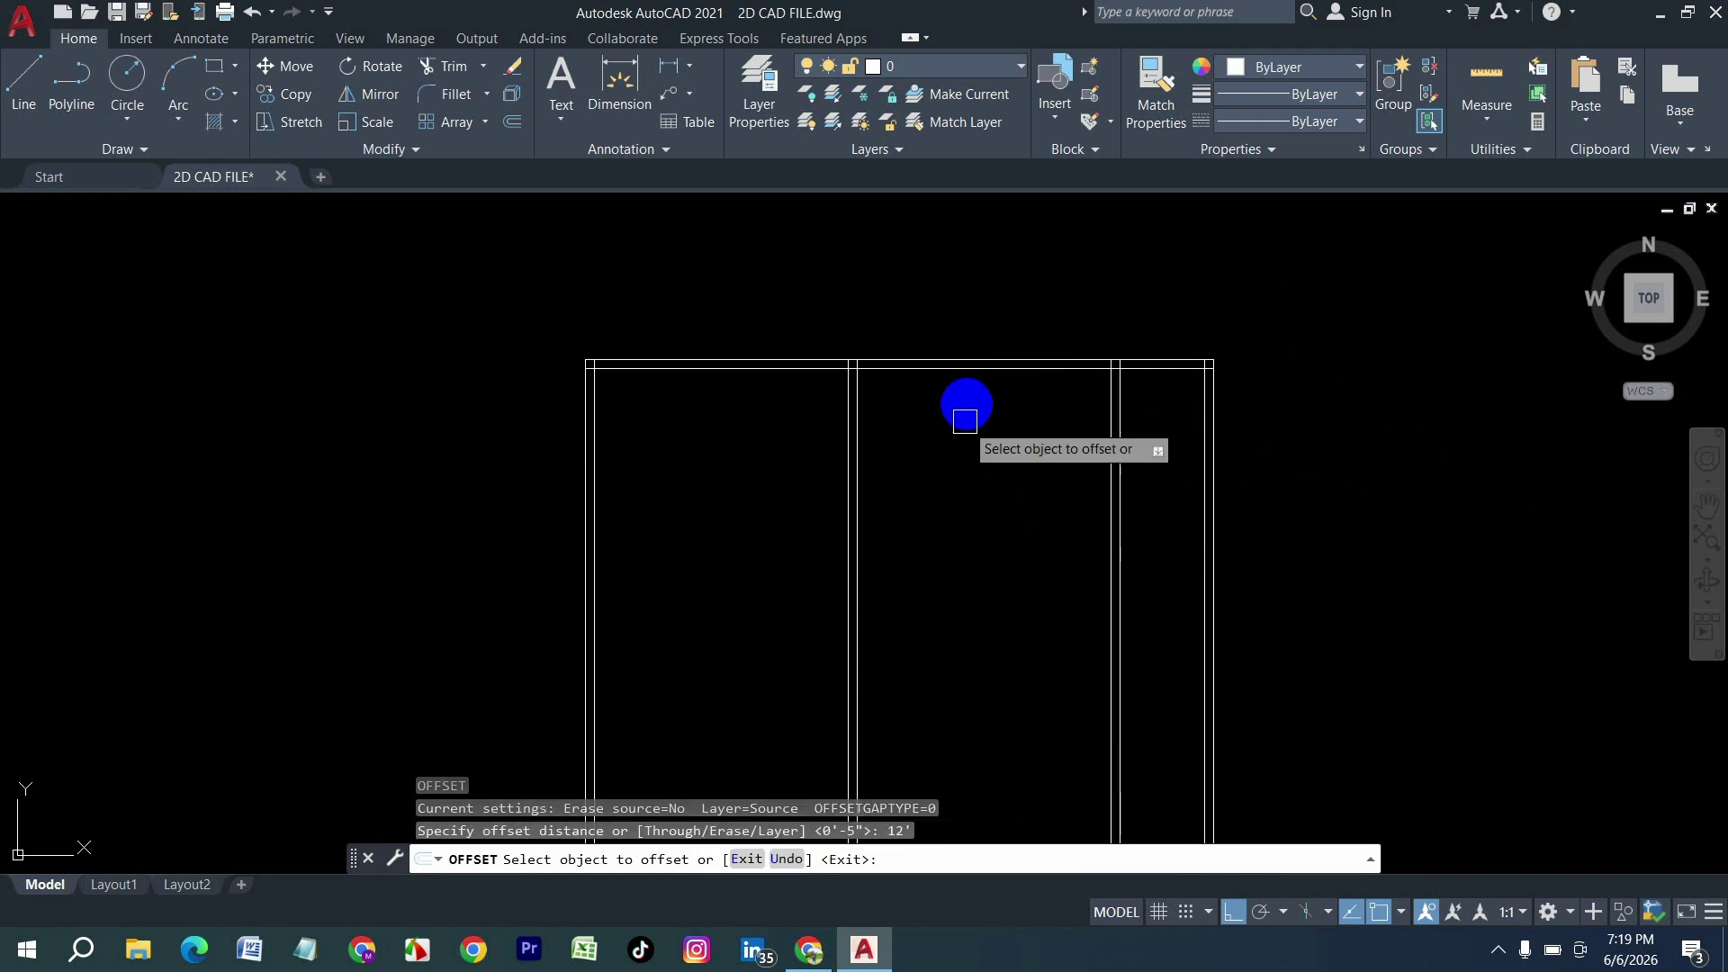
left_click(984, 362)
left_click(940, 655)
key("Return")
key("Return")
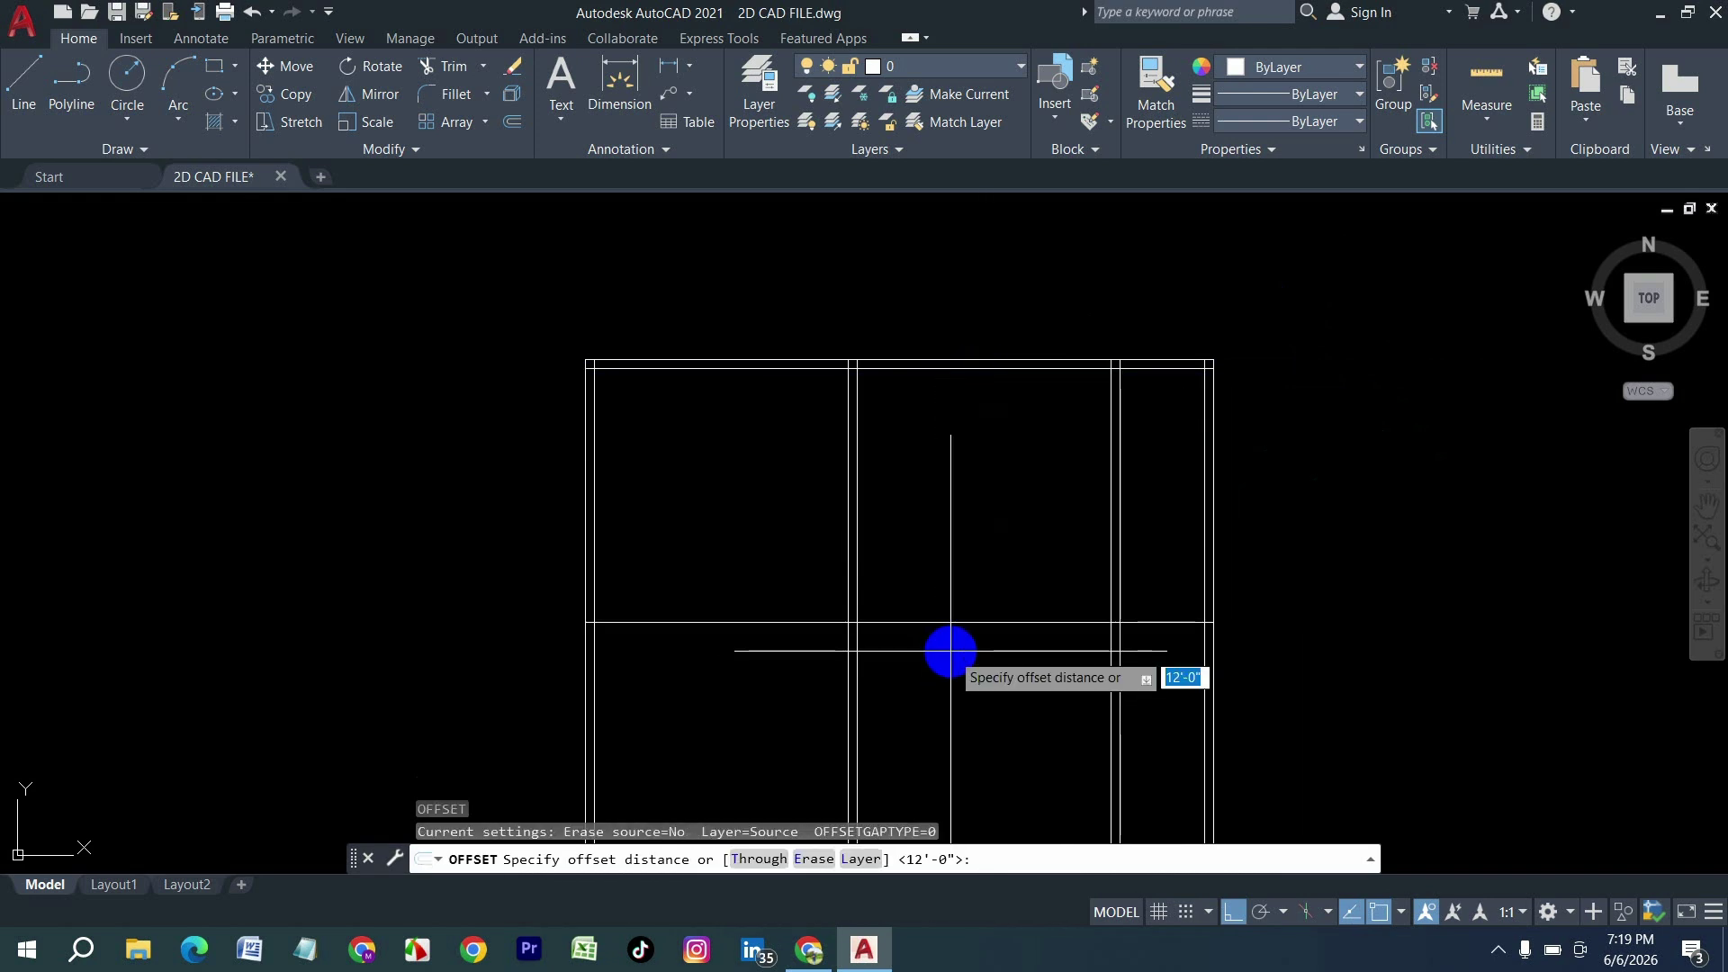
key("Return")
key("Escape")
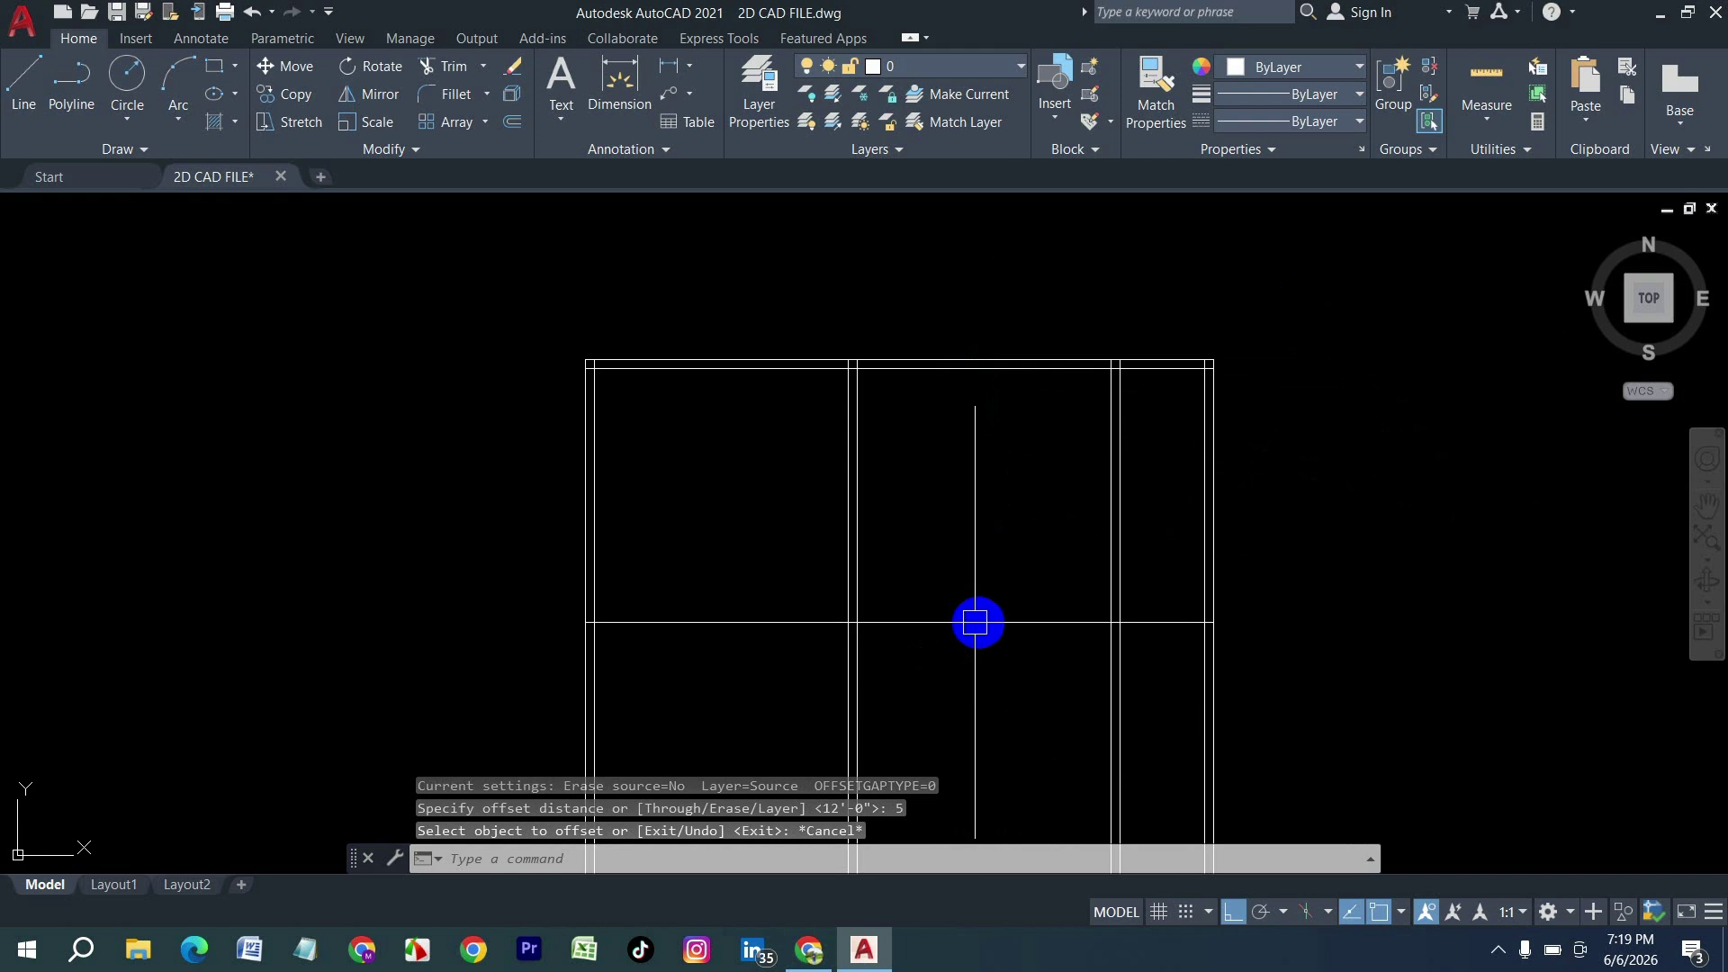
Step: Offset the new horizontal line below the upper rooms 5" downward to form the cross wall
type("o")
key("Return")
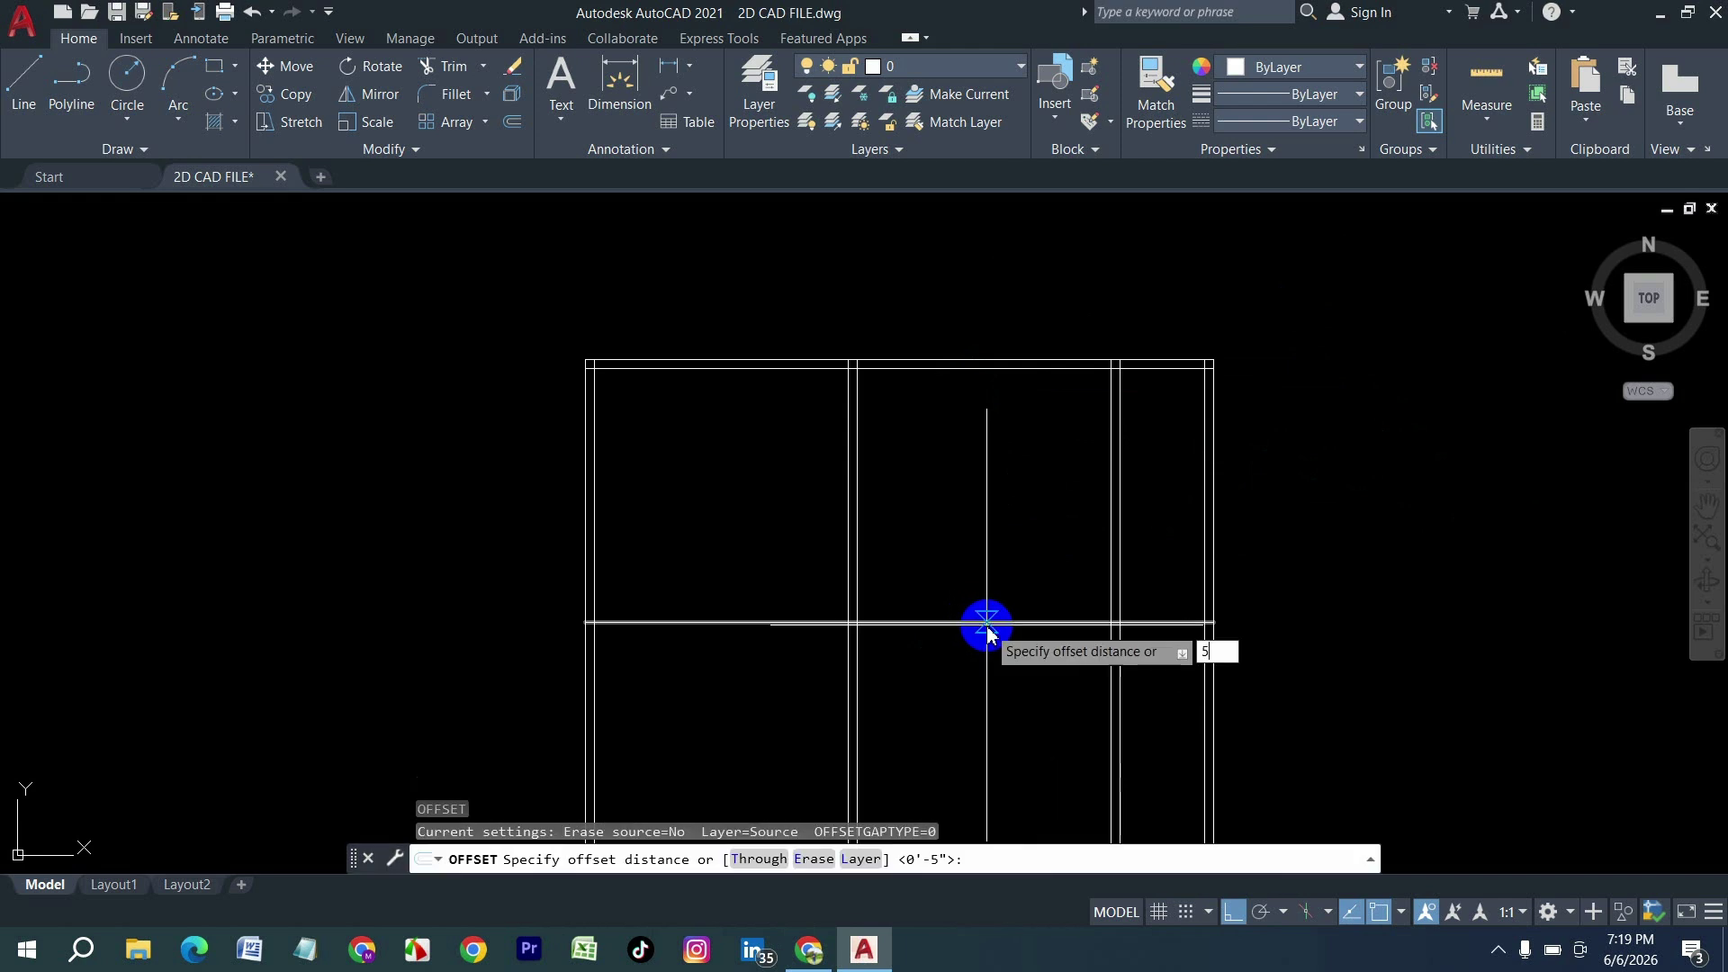
key("Return")
left_click(970, 628)
left_click(984, 663)
key("Return")
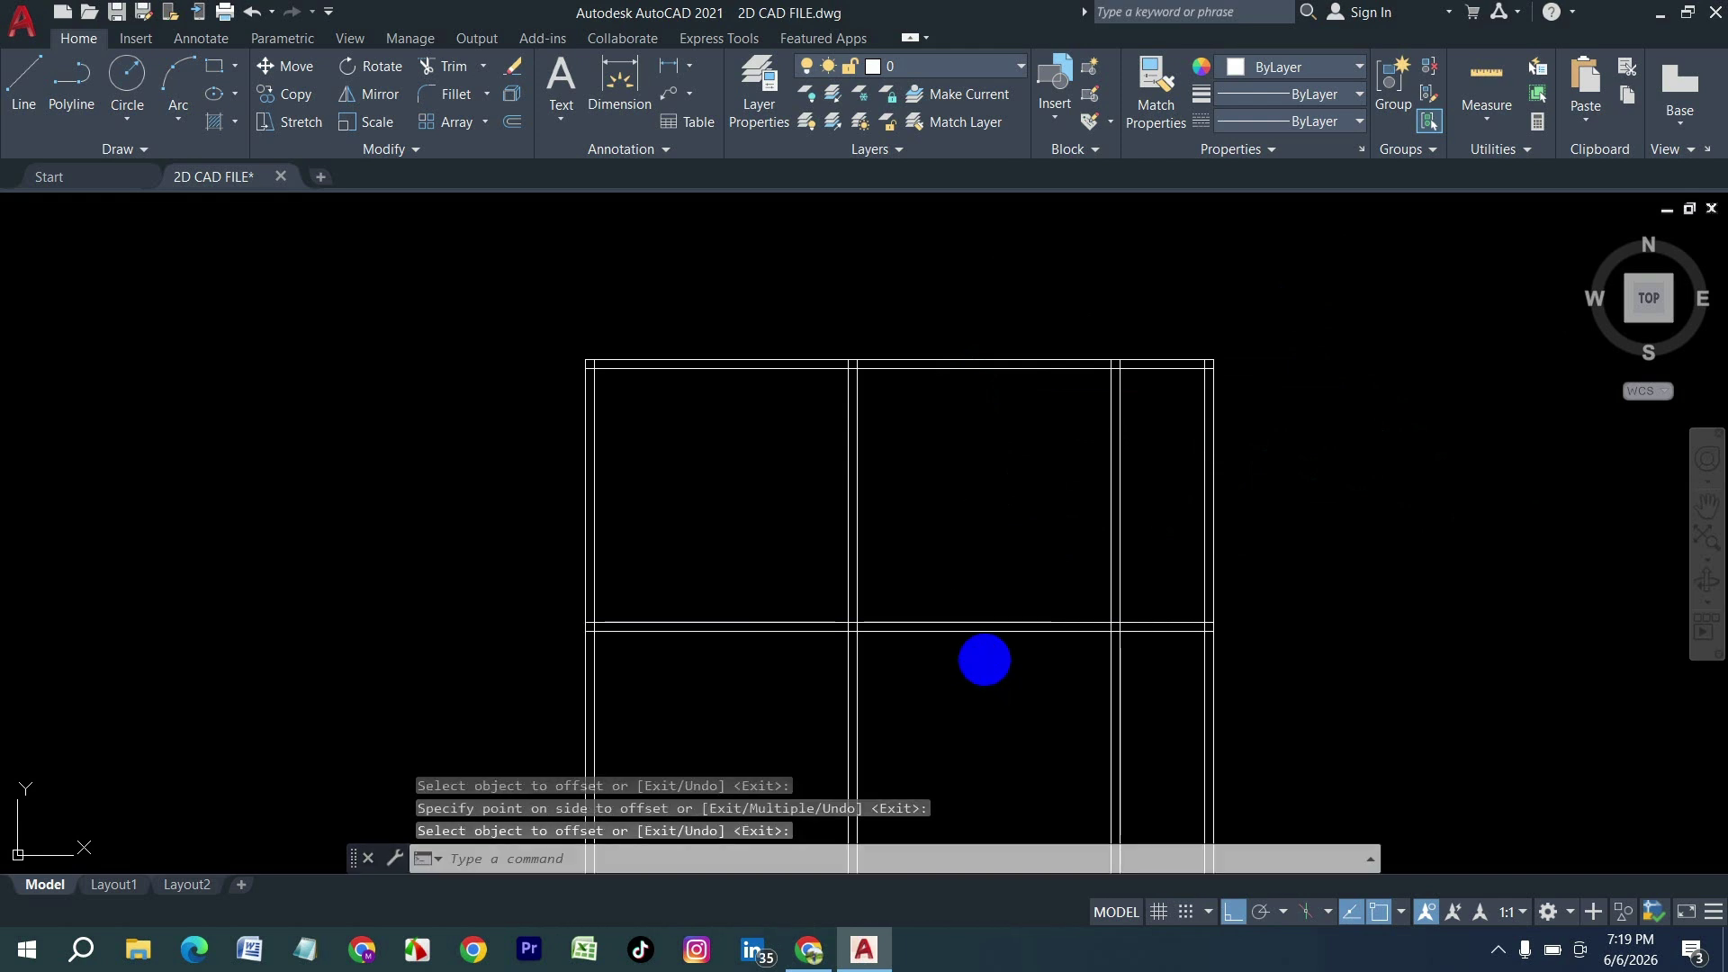
Step: Offset the first cross wall's lower face 11' downward for the middle rooms' depth
key("Return")
type("11'")
key("Return")
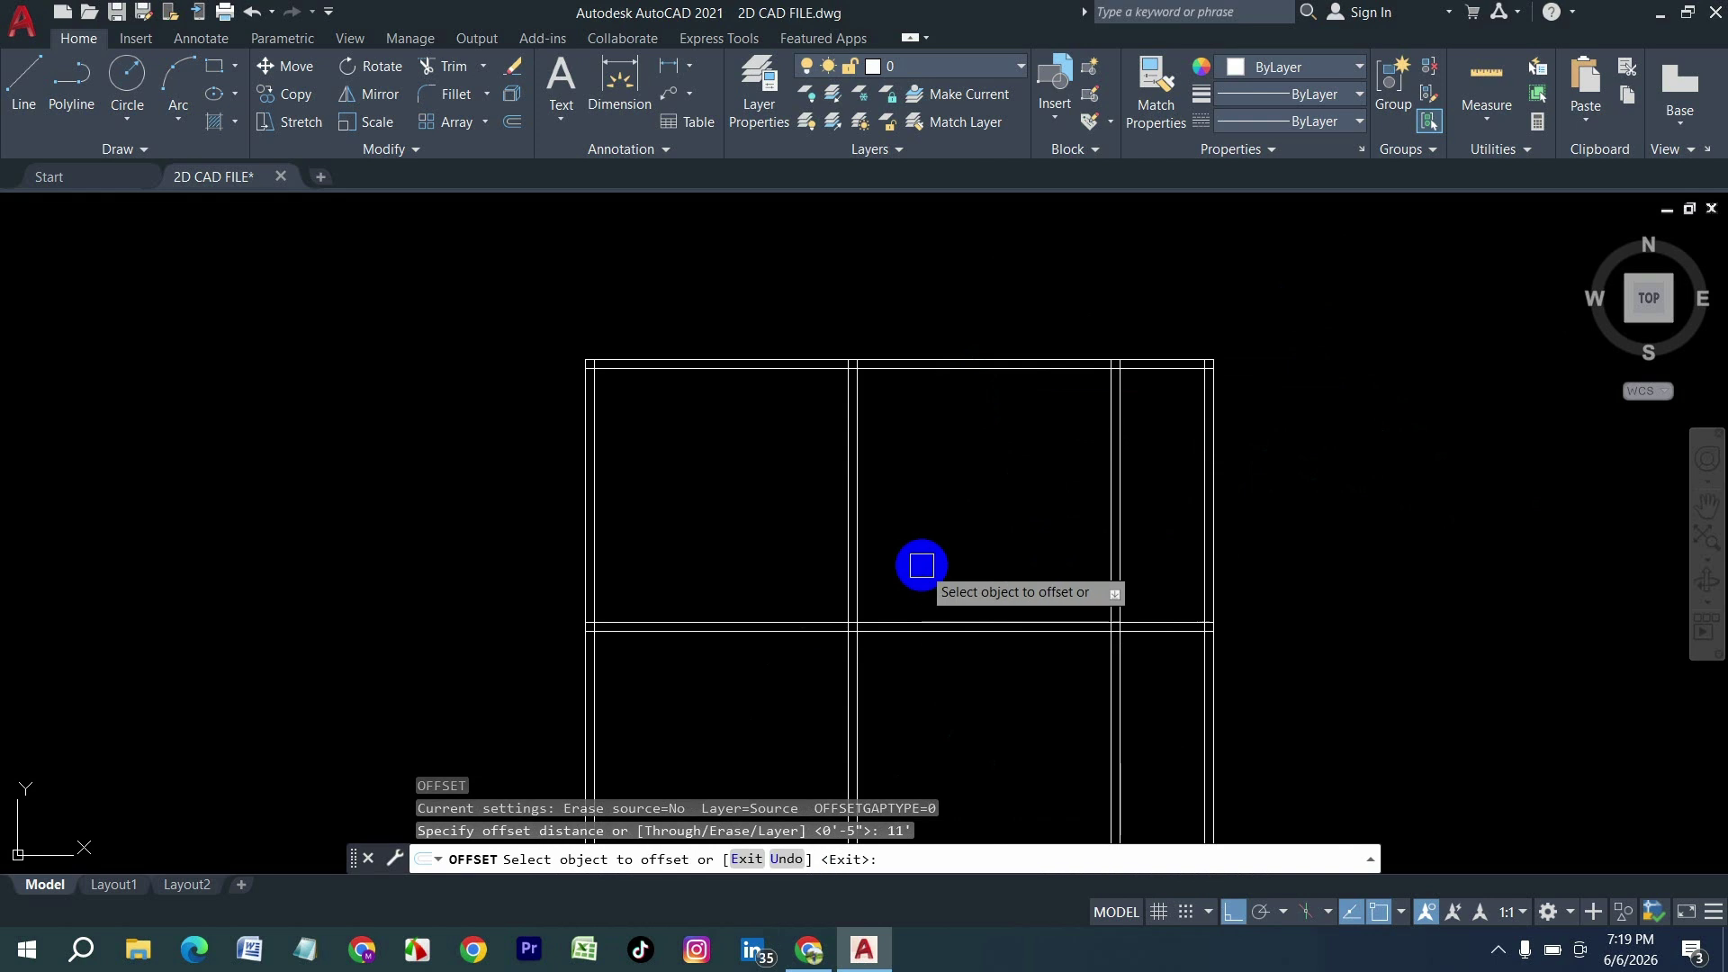
scroll(919, 567, "down", 2)
scroll(934, 591, "up", 2)
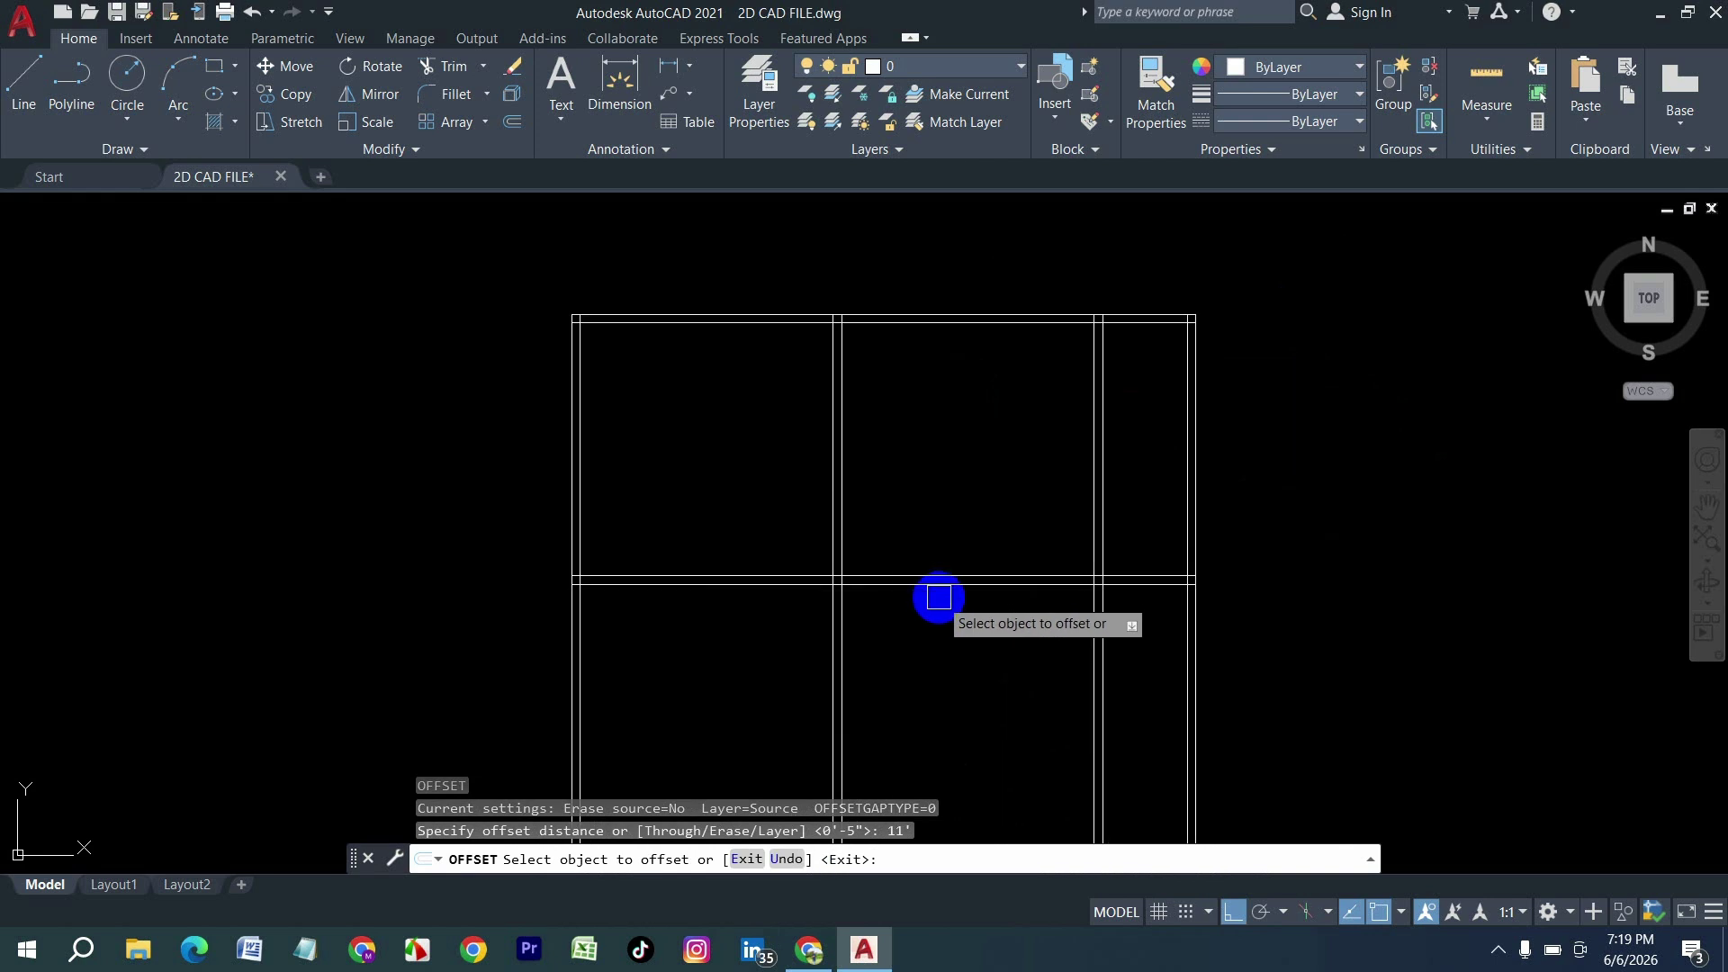
left_click(991, 585)
left_click(991, 686)
key("Return")
Step: Offset the horizontal line below the middle rooms 5" downward to form the second cross wall
key("Return")
type("5")
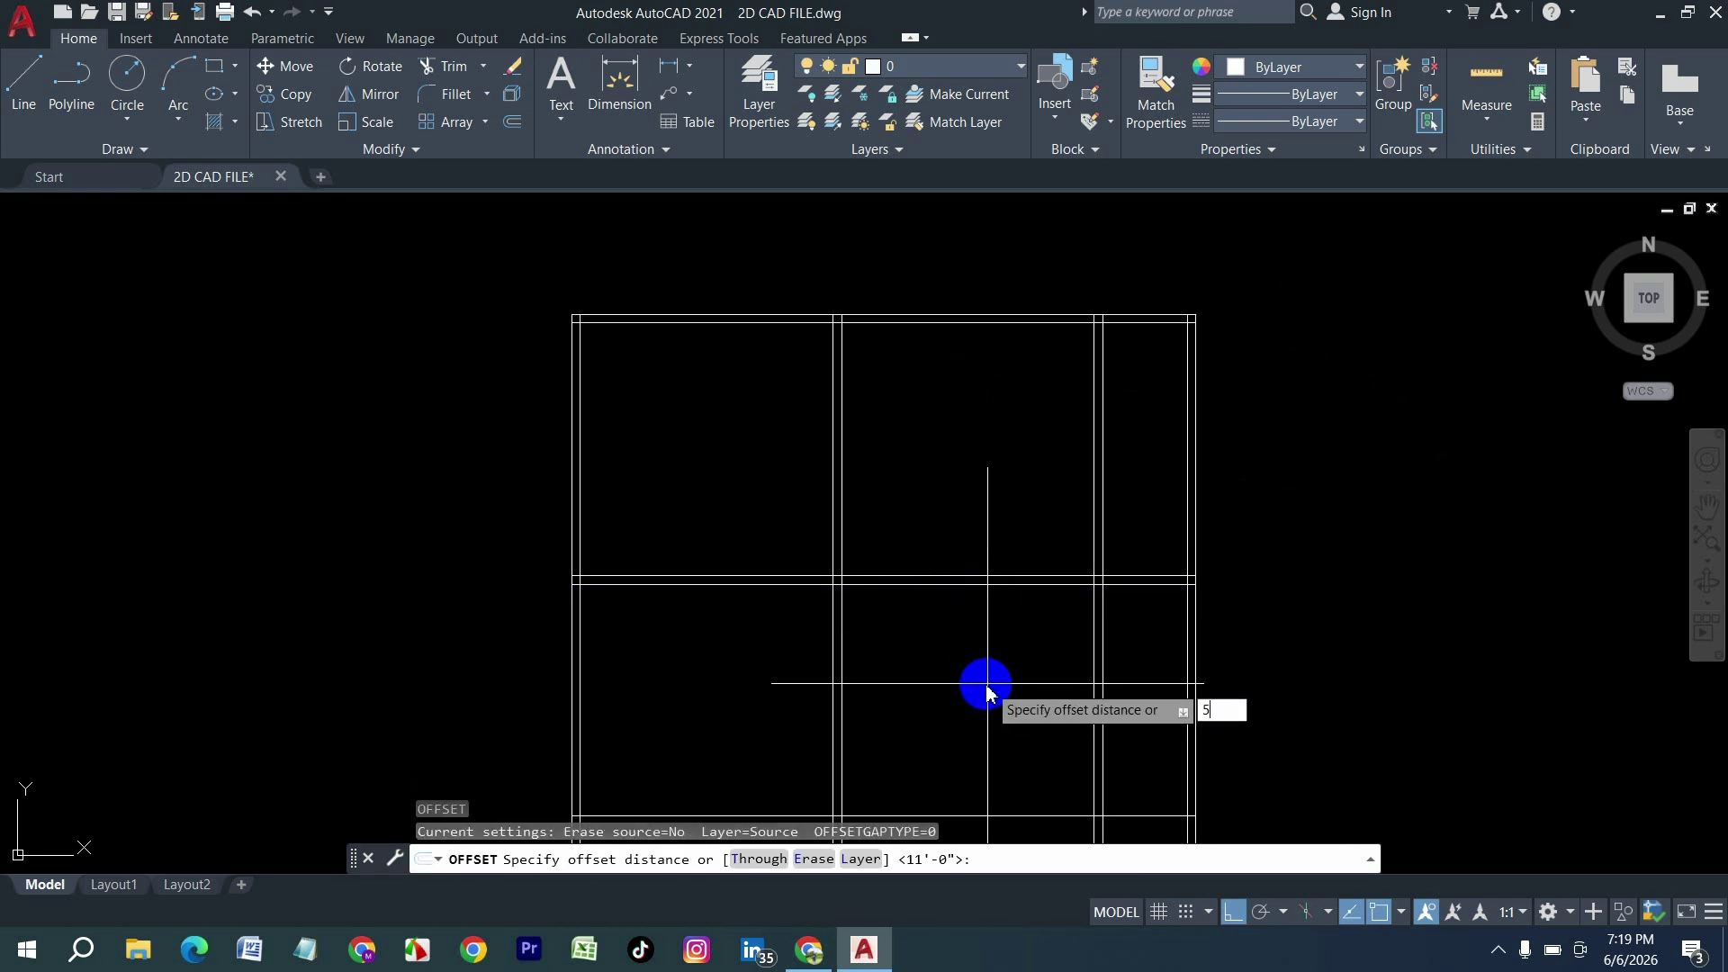
key("Return")
scroll(909, 595, "down", 4)
left_click(928, 635)
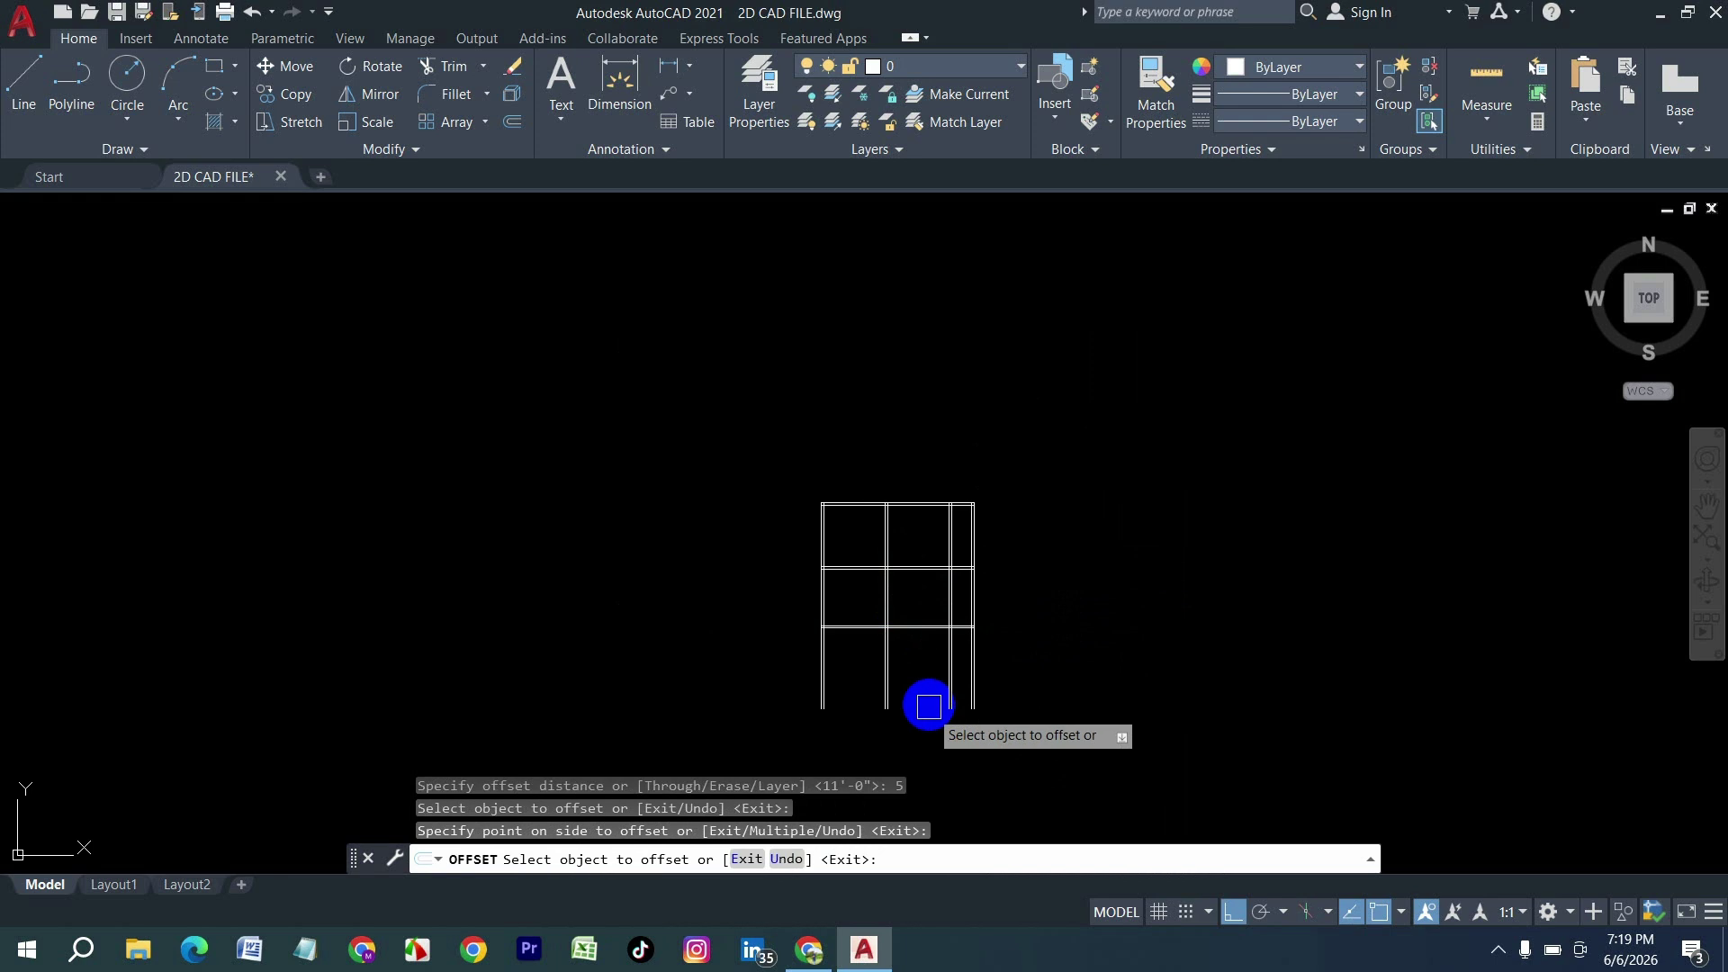
left_click(926, 699)
key("Return")
Step: Offset the second cross wall's lower face 7'2" downward to lay out the bottom rooms
key("Return")
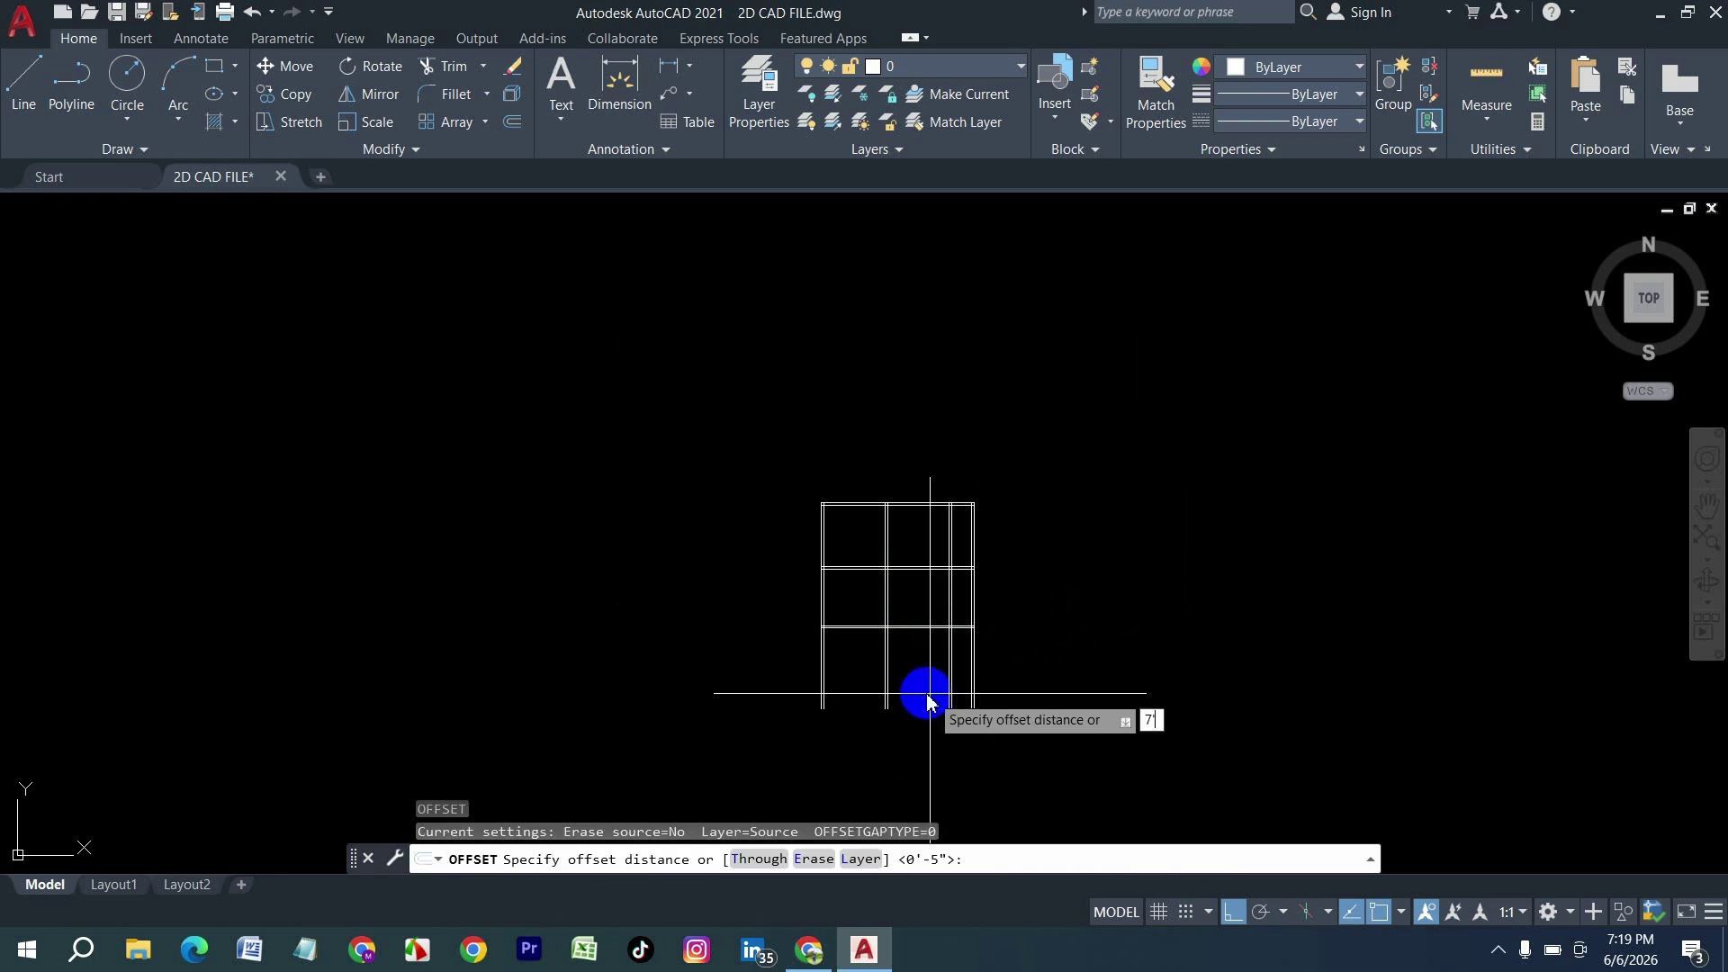
type("7'2")
key("Return")
scroll(871, 640, "up", 5)
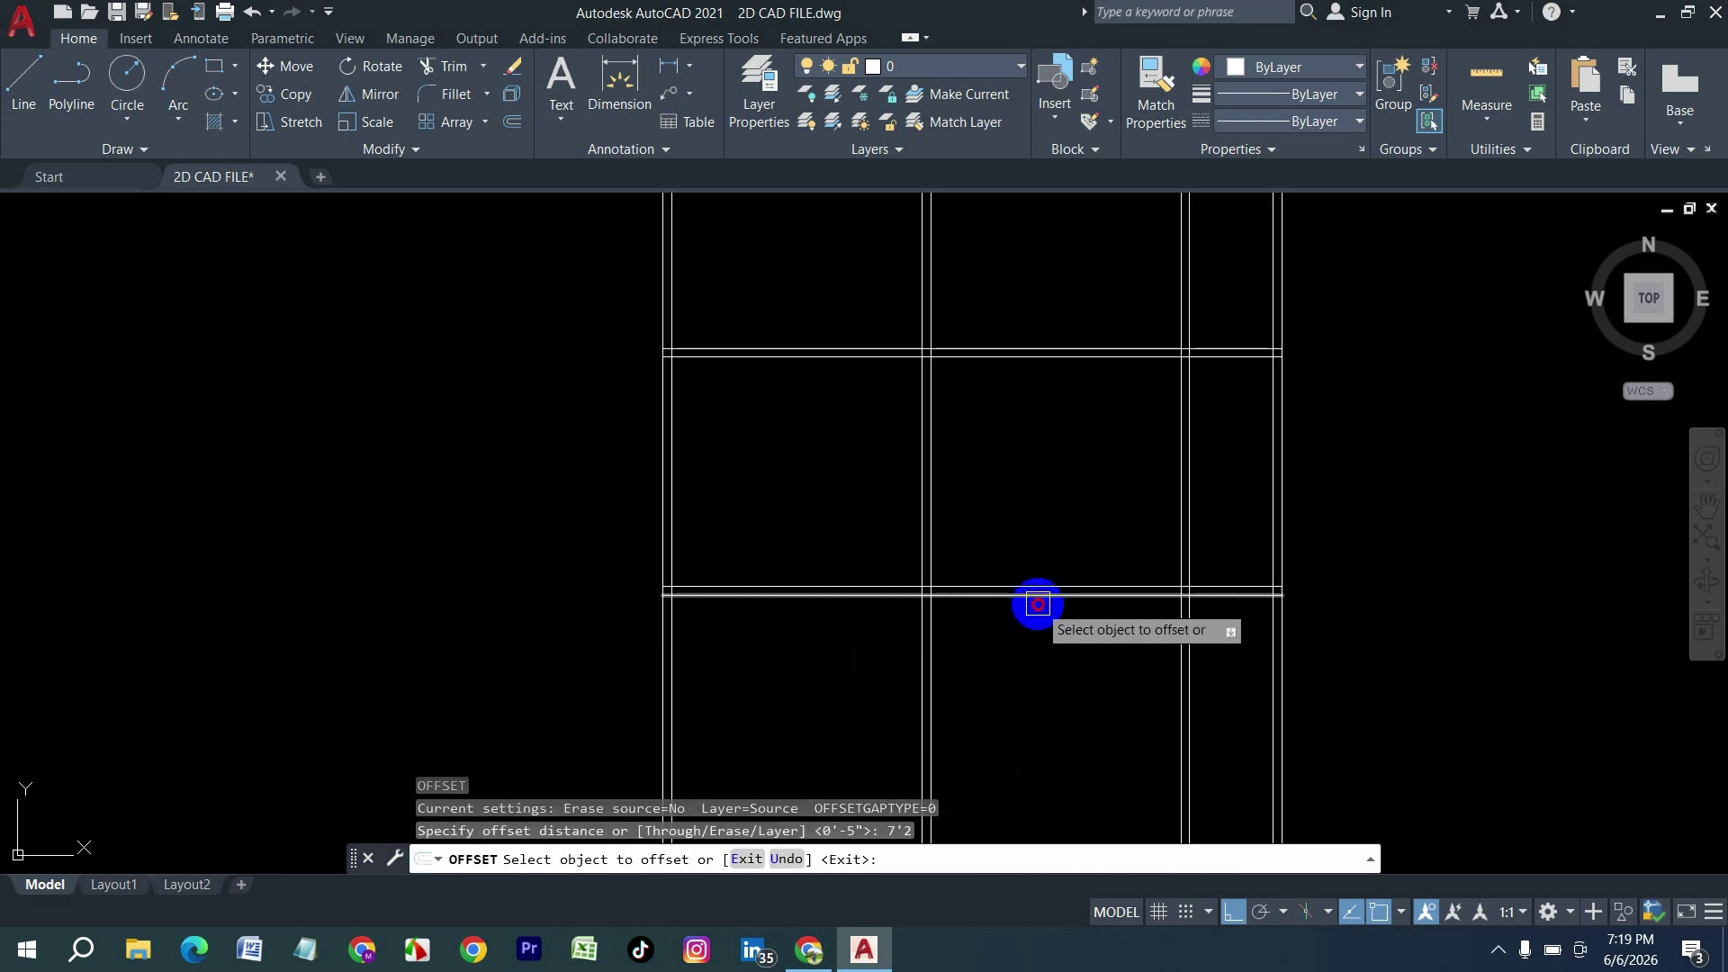
left_click(1032, 594)
left_click(1024, 717)
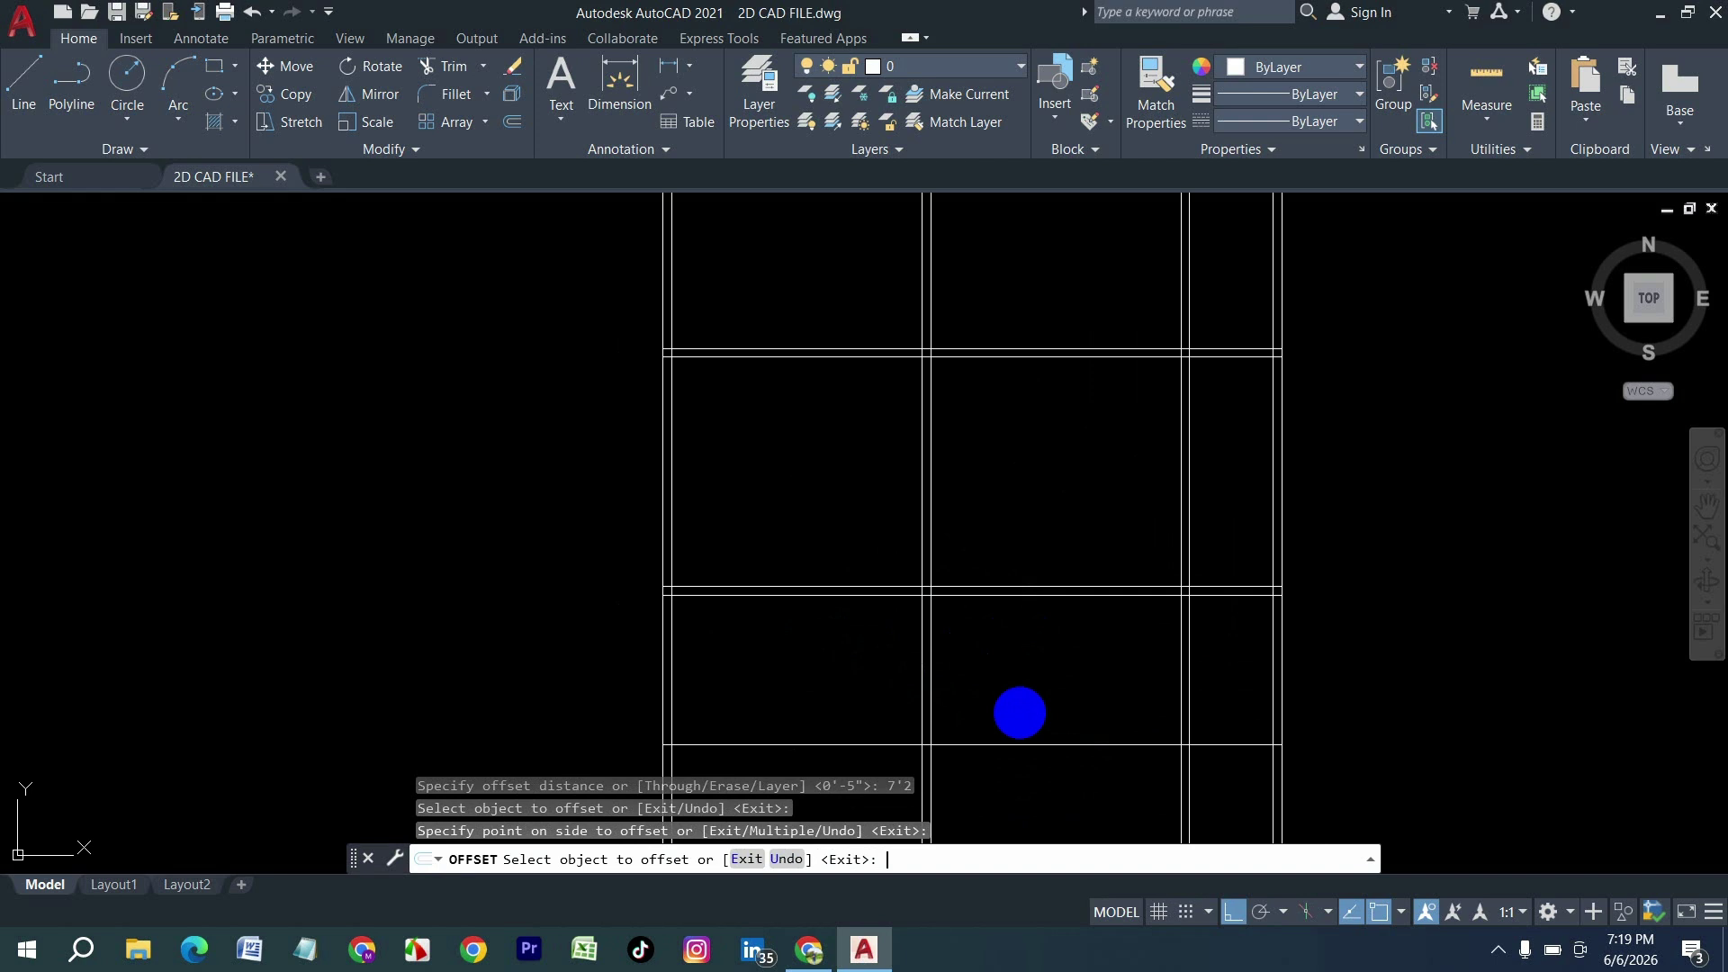
key("Return")
Step: Offset the lowest horizontal line 5" downward to form the bottom outer wall
key("Return")
key("Escape")
type("o")
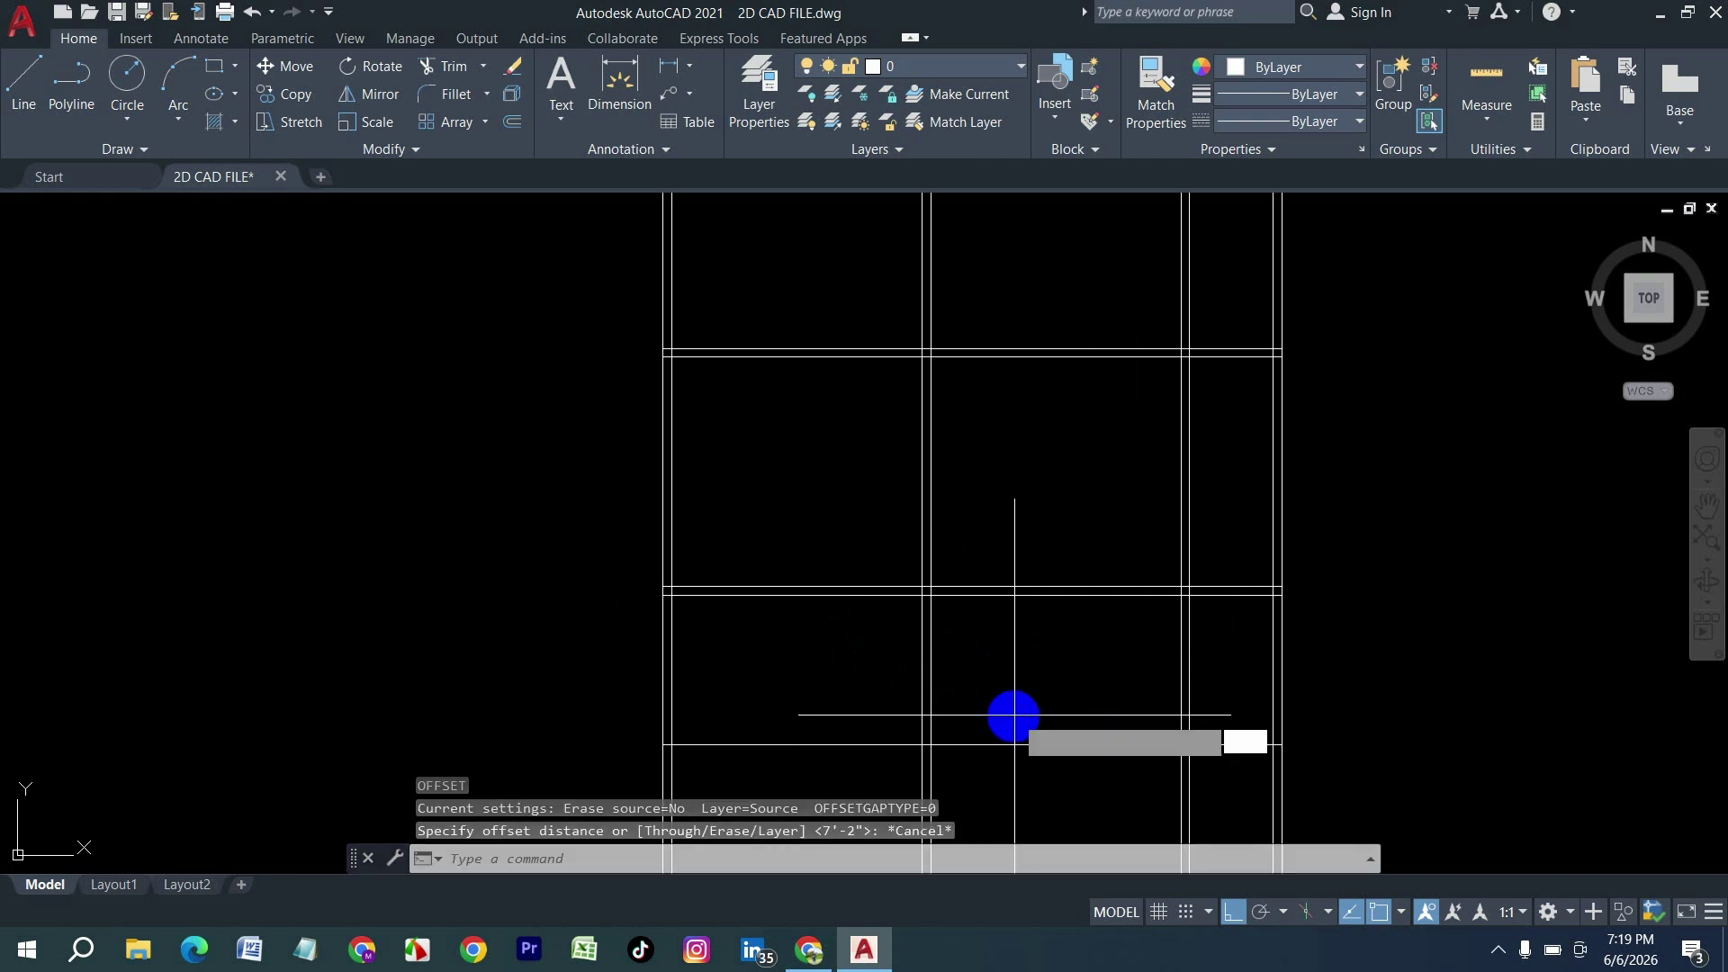
key("Return")
type("5")
key("Return")
left_click(1030, 747)
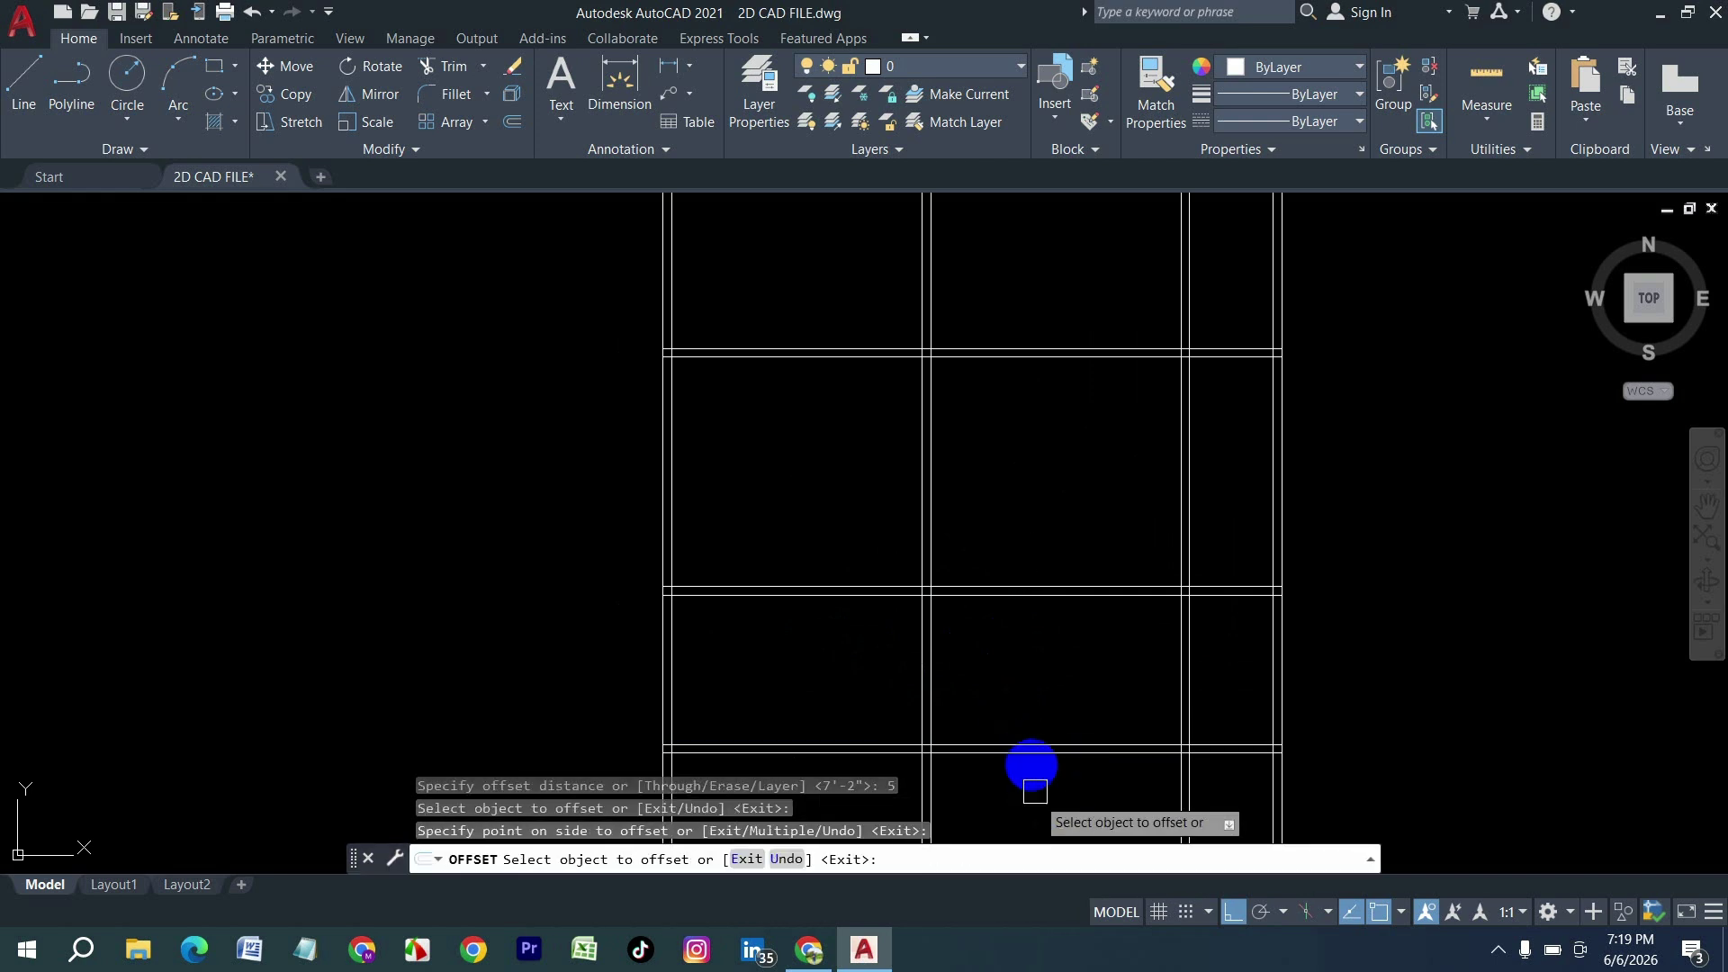
scroll(1030, 767, "down", 3)
left_click(1238, 725)
key("Escape")
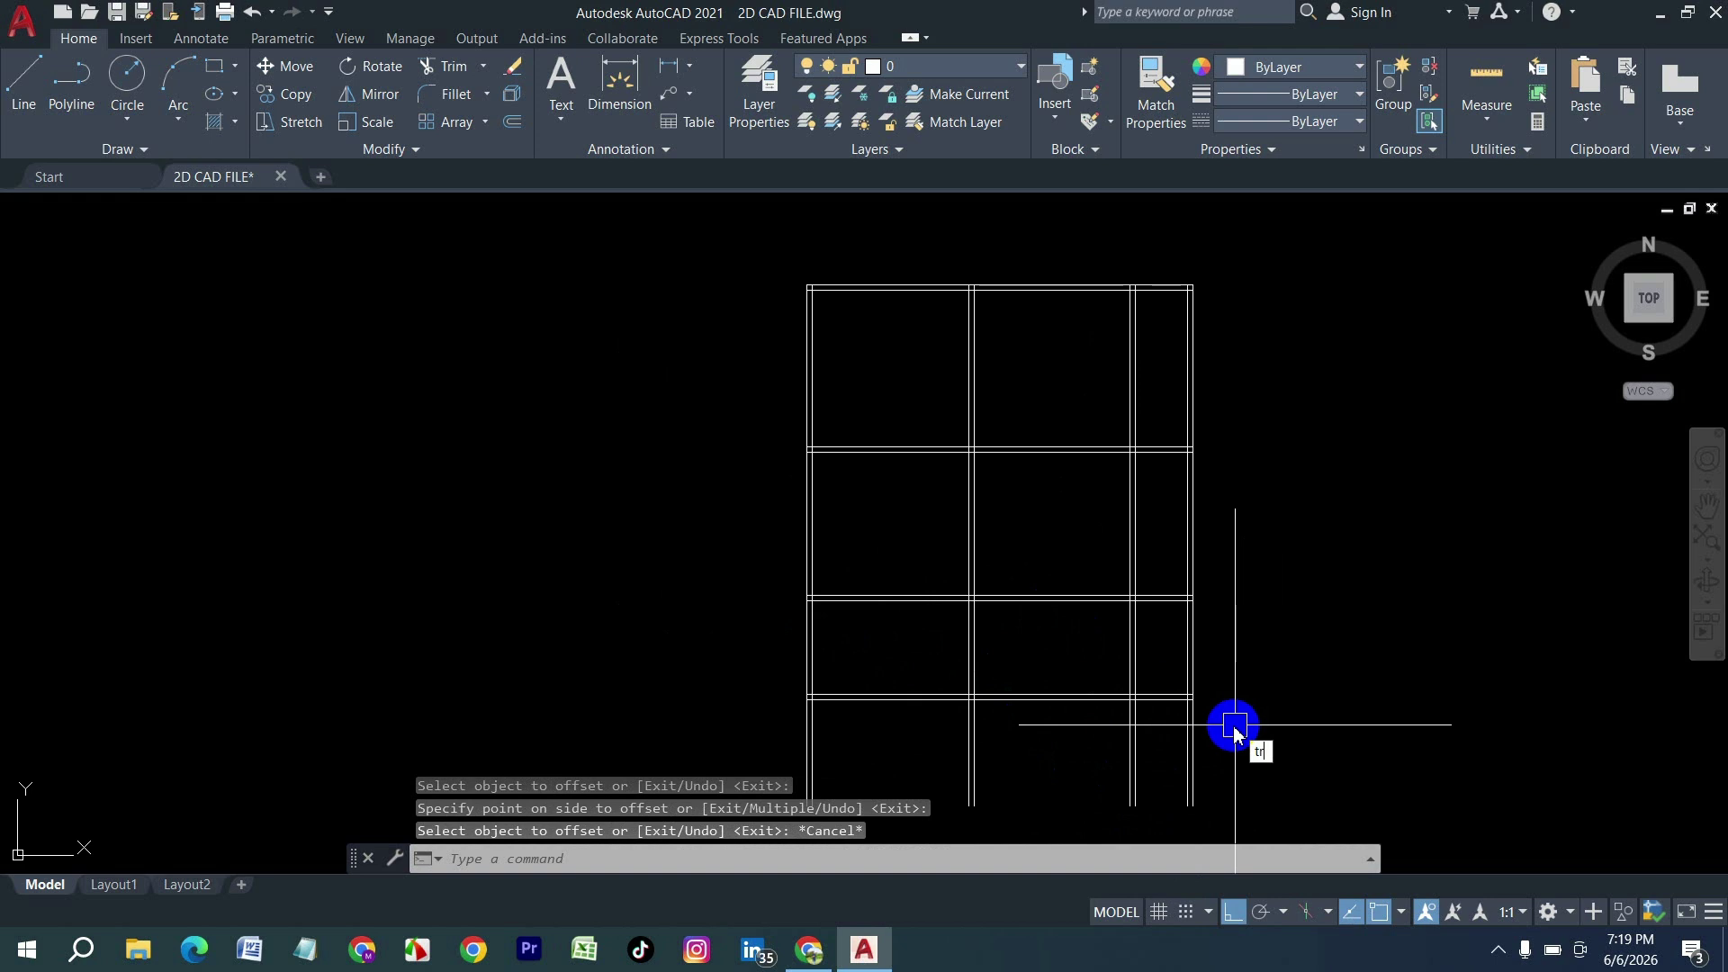
Step: Trim all vertical wall lines that extend below the bottom outer wall
key("Return")
mouse_move(1261, 721)
left_mouse_down()
mouse_move(721, 748)
mouse_move(1089, 713)
left_mouse_up()
key("Escape")
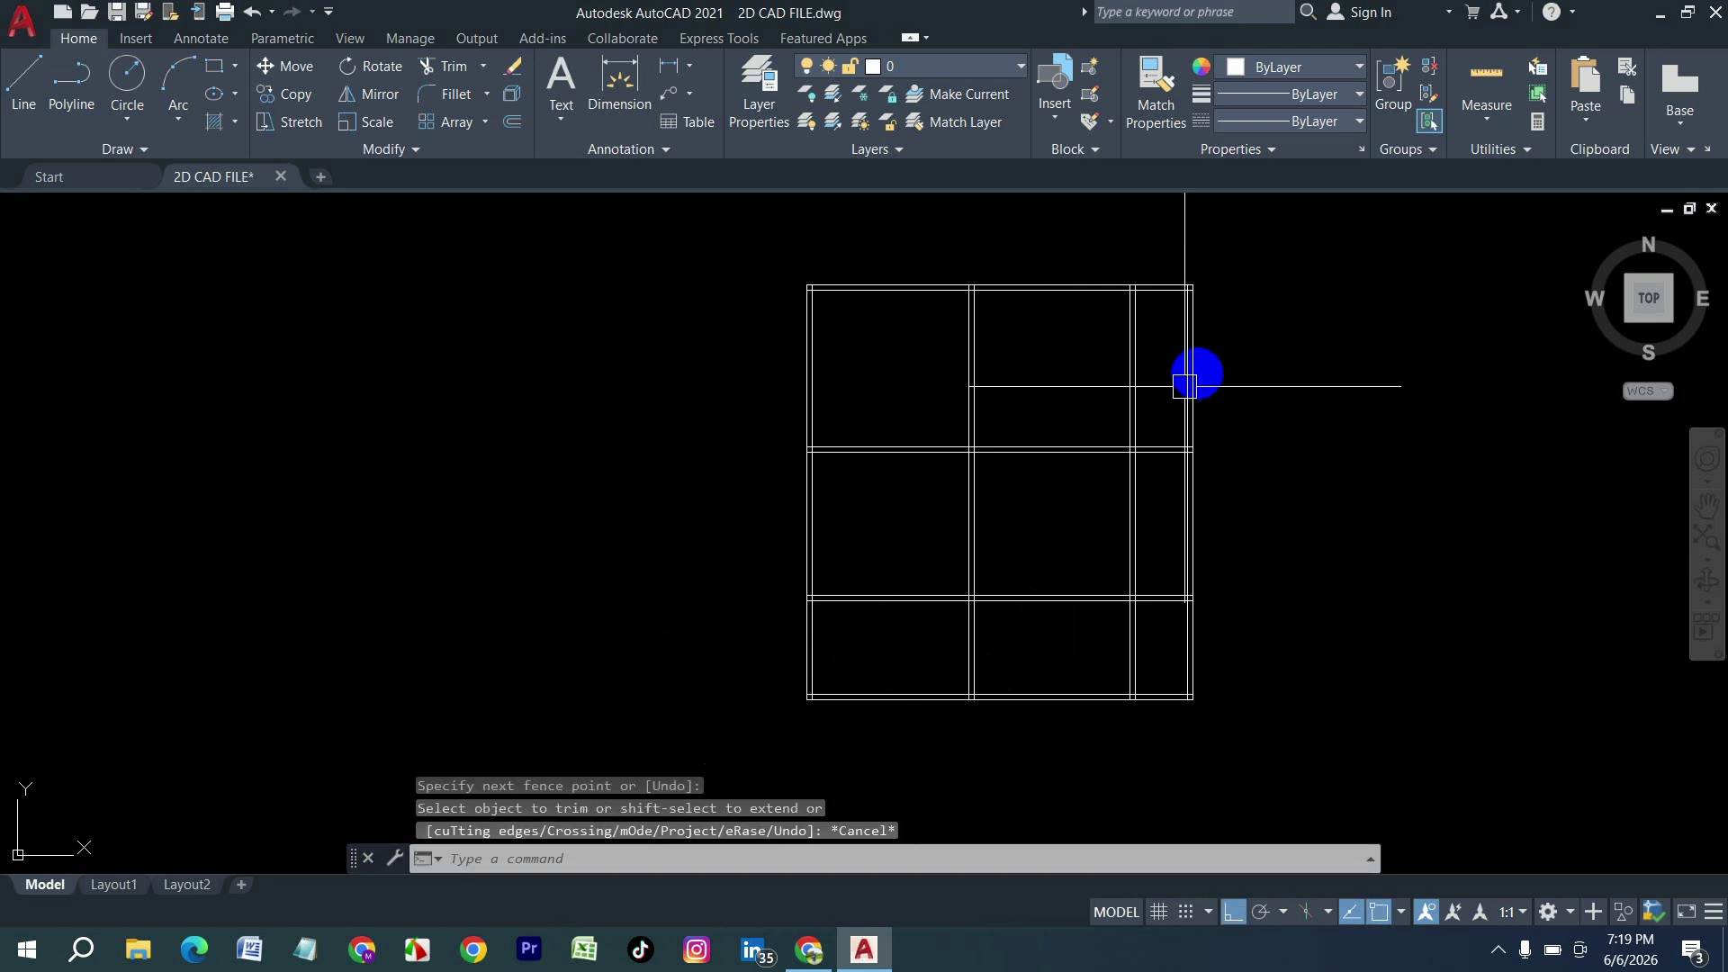
Step: Draw a horizontal line along the top wall's inner face from the second partition's left face to the outer right wall edge
scroll(1186, 387, "up", 2)
key("Escape")
type("l")
key("Return")
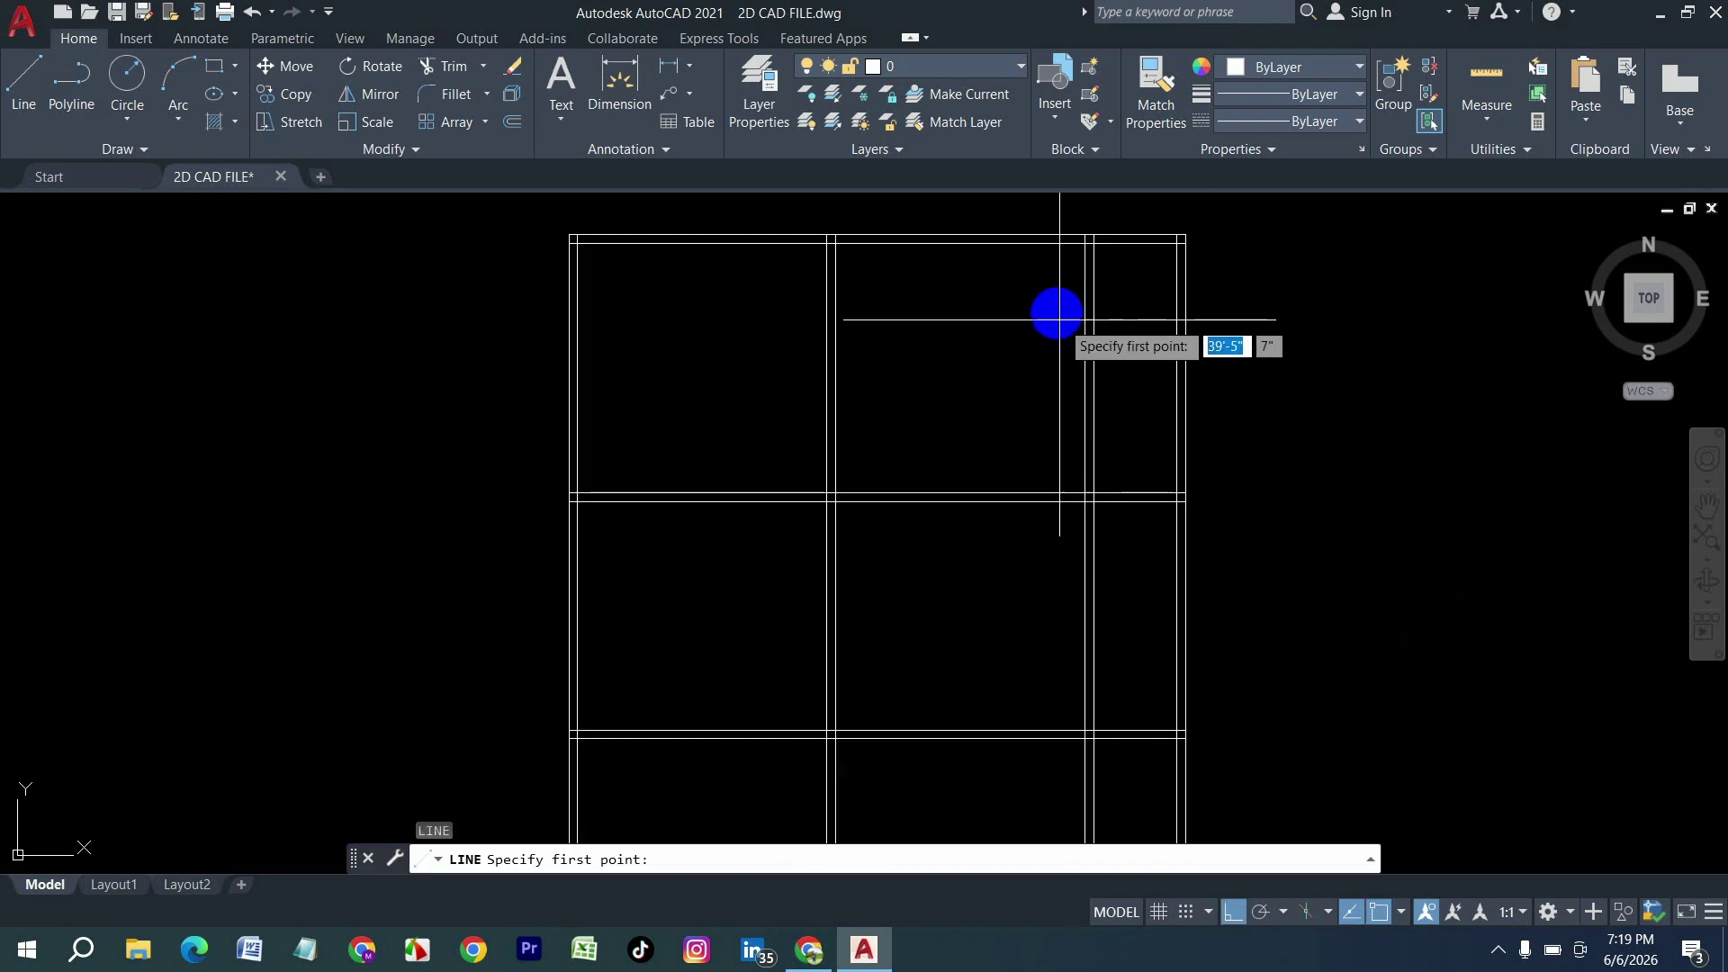
left_click(1083, 250)
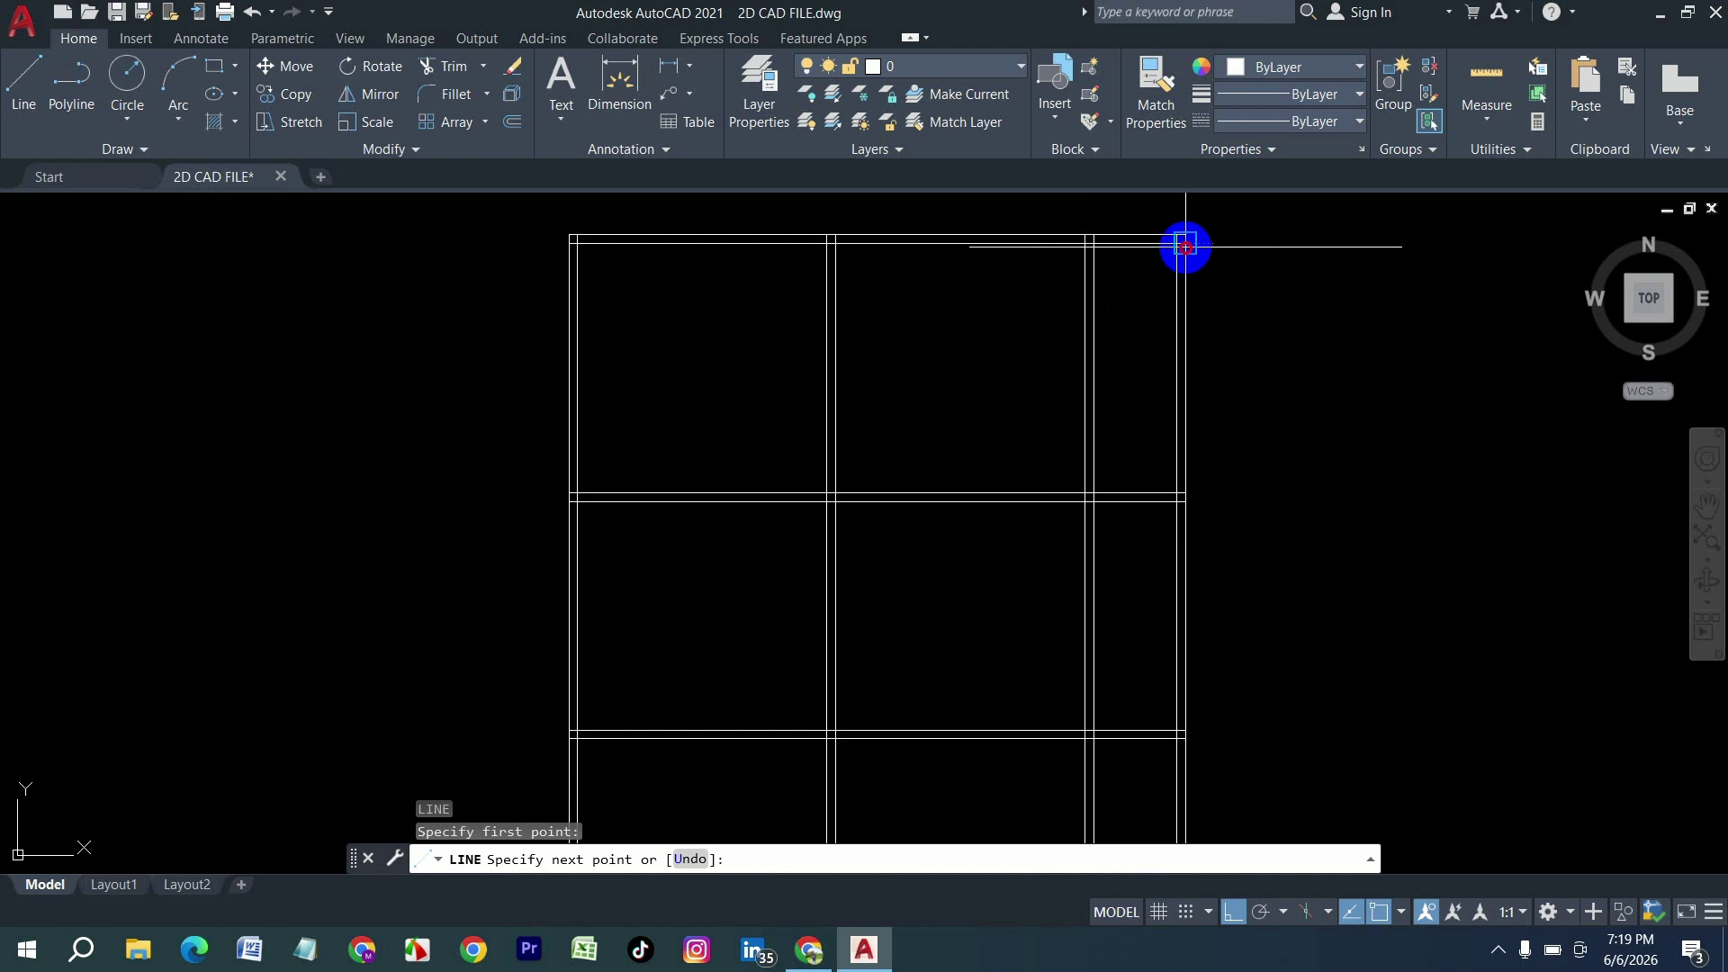
left_click(1185, 245)
key("Return")
Step: Offset the line along the top wall's inner face 6' downward to set the depth of the narrow strip's first room
key("Return")
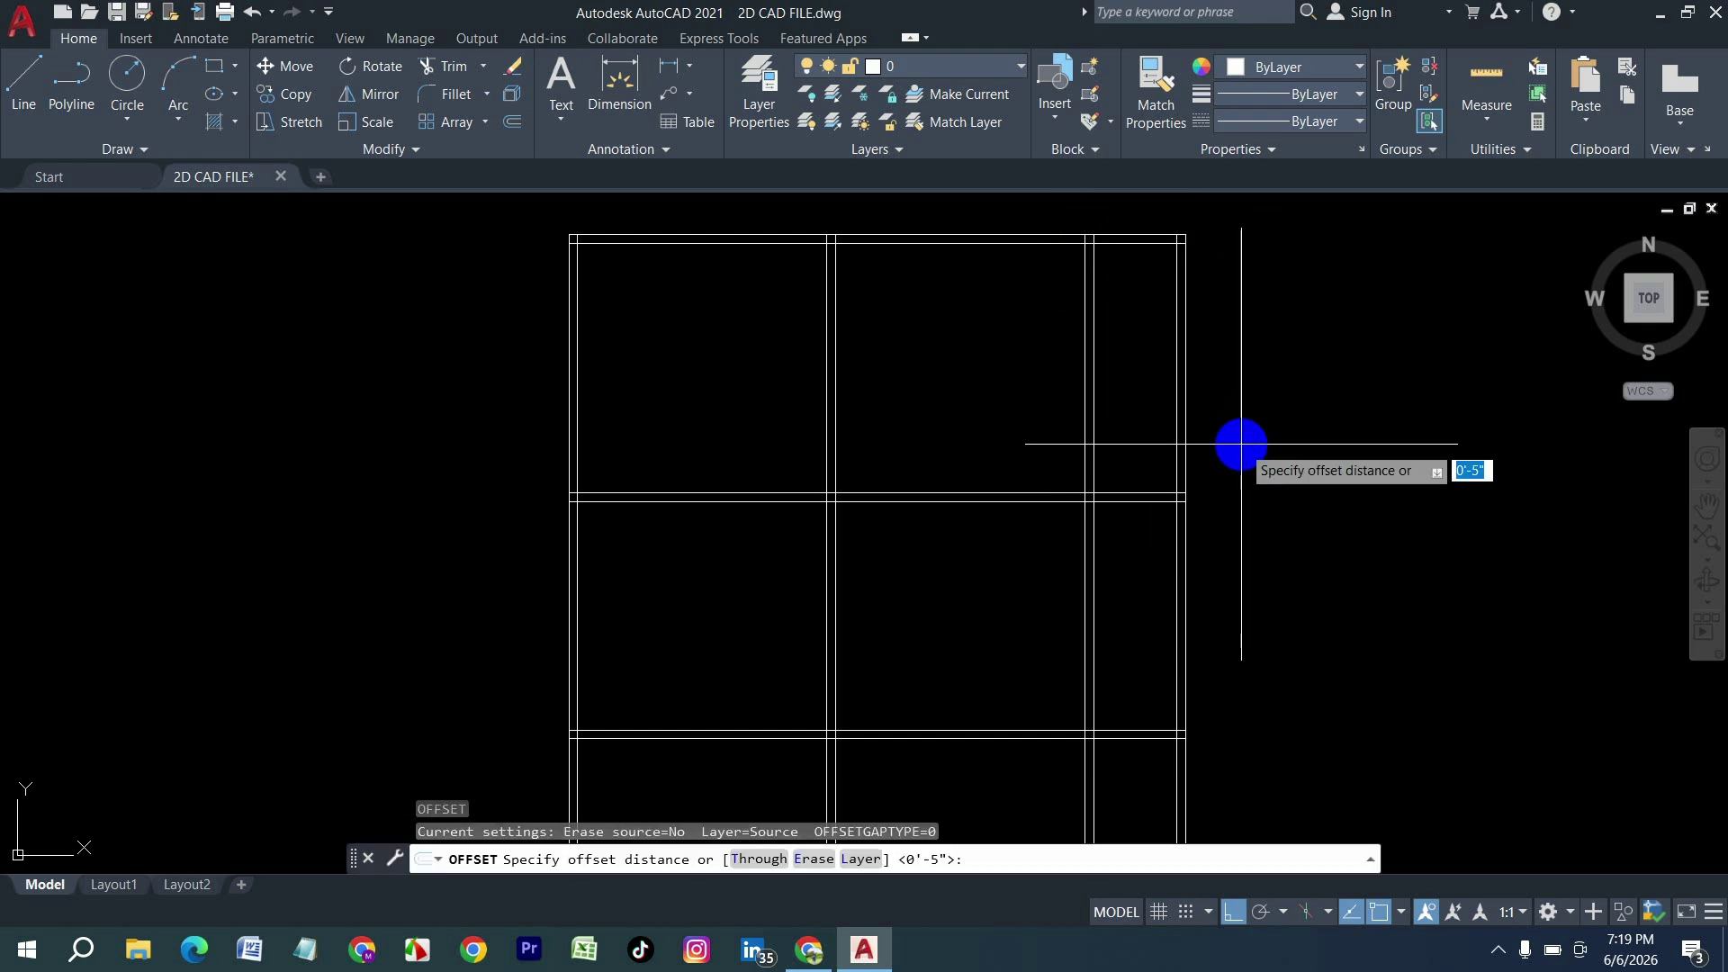
key("Return")
left_click(1139, 253)
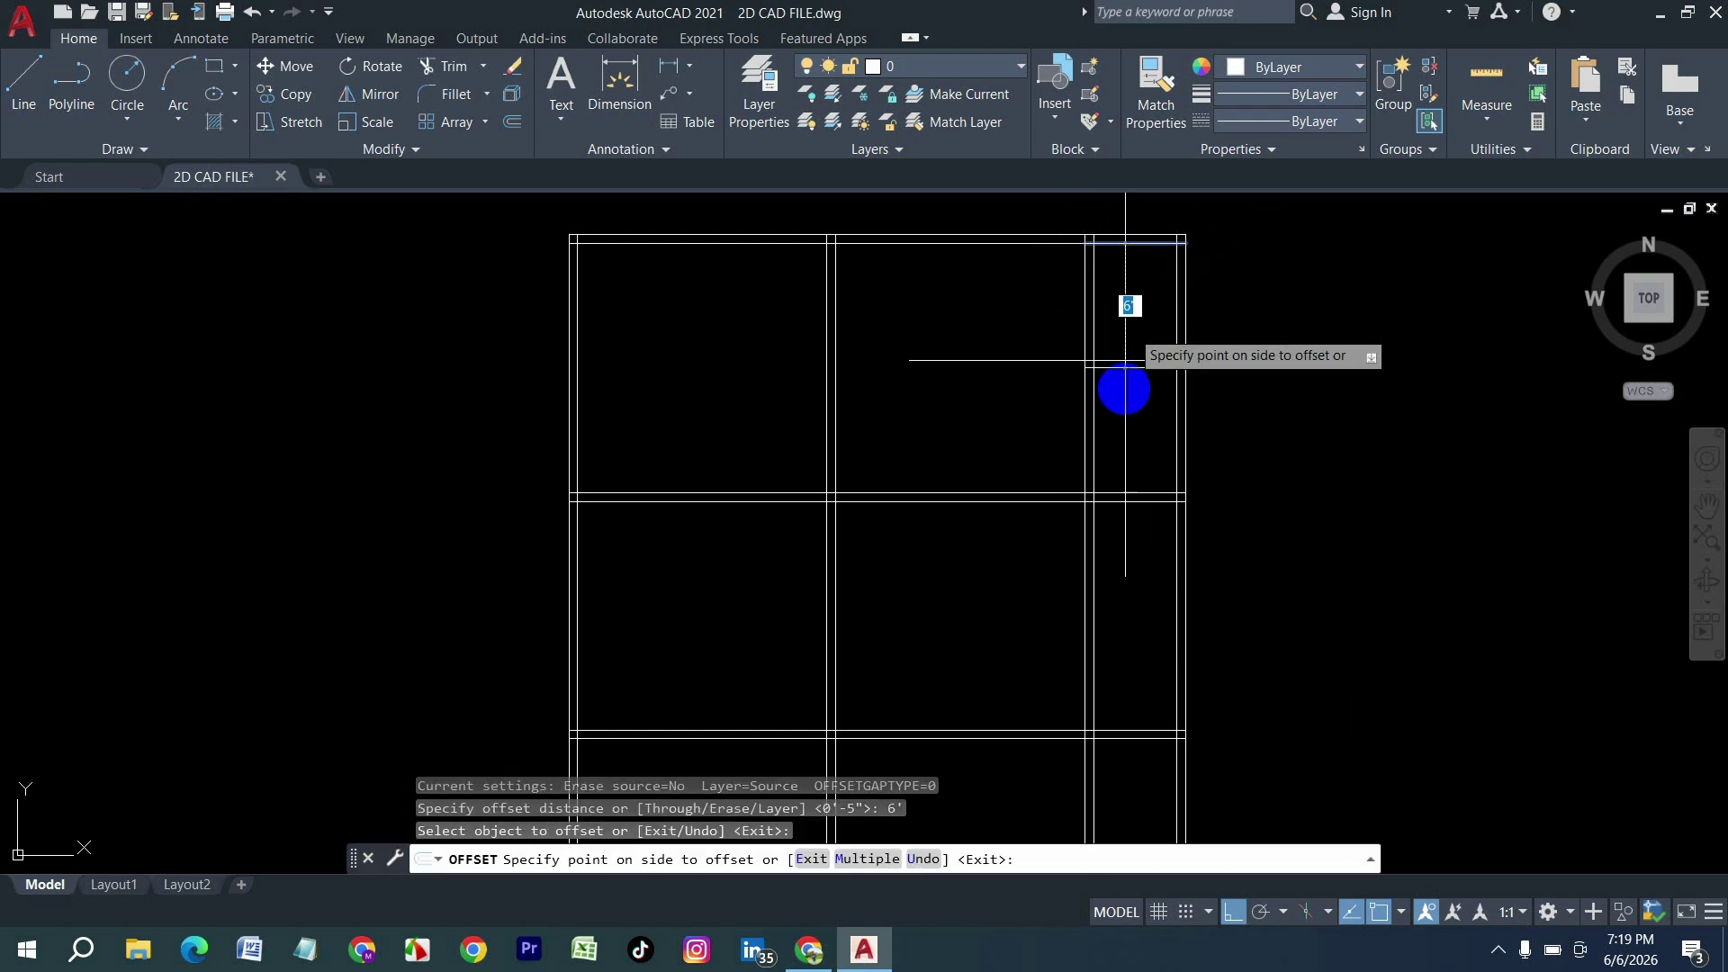
left_click(1125, 414)
key("Return")
Step: Offset the narrow strip's new horizontal line 5" downward to form its partition wall
key("Return")
type("5")
key("Return")
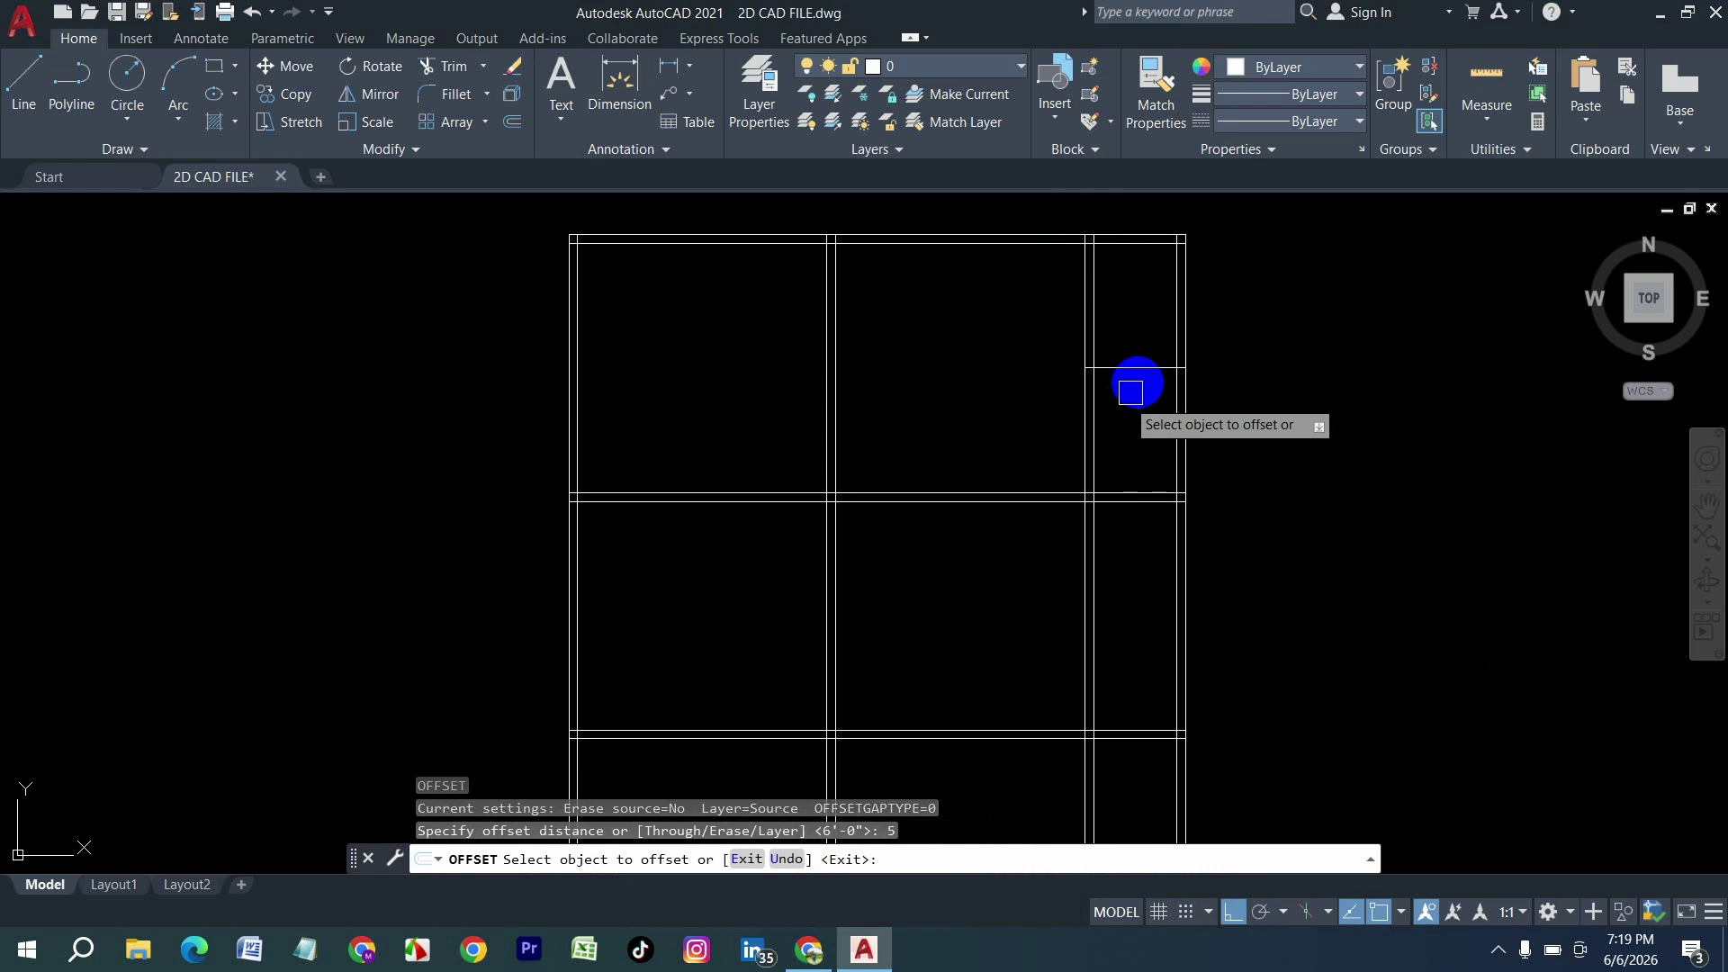
left_click(1146, 369)
left_click(1130, 428)
key("Return")
Step: Offset the lower face of the narrow strip's partition wall 7' downward
key("Return")
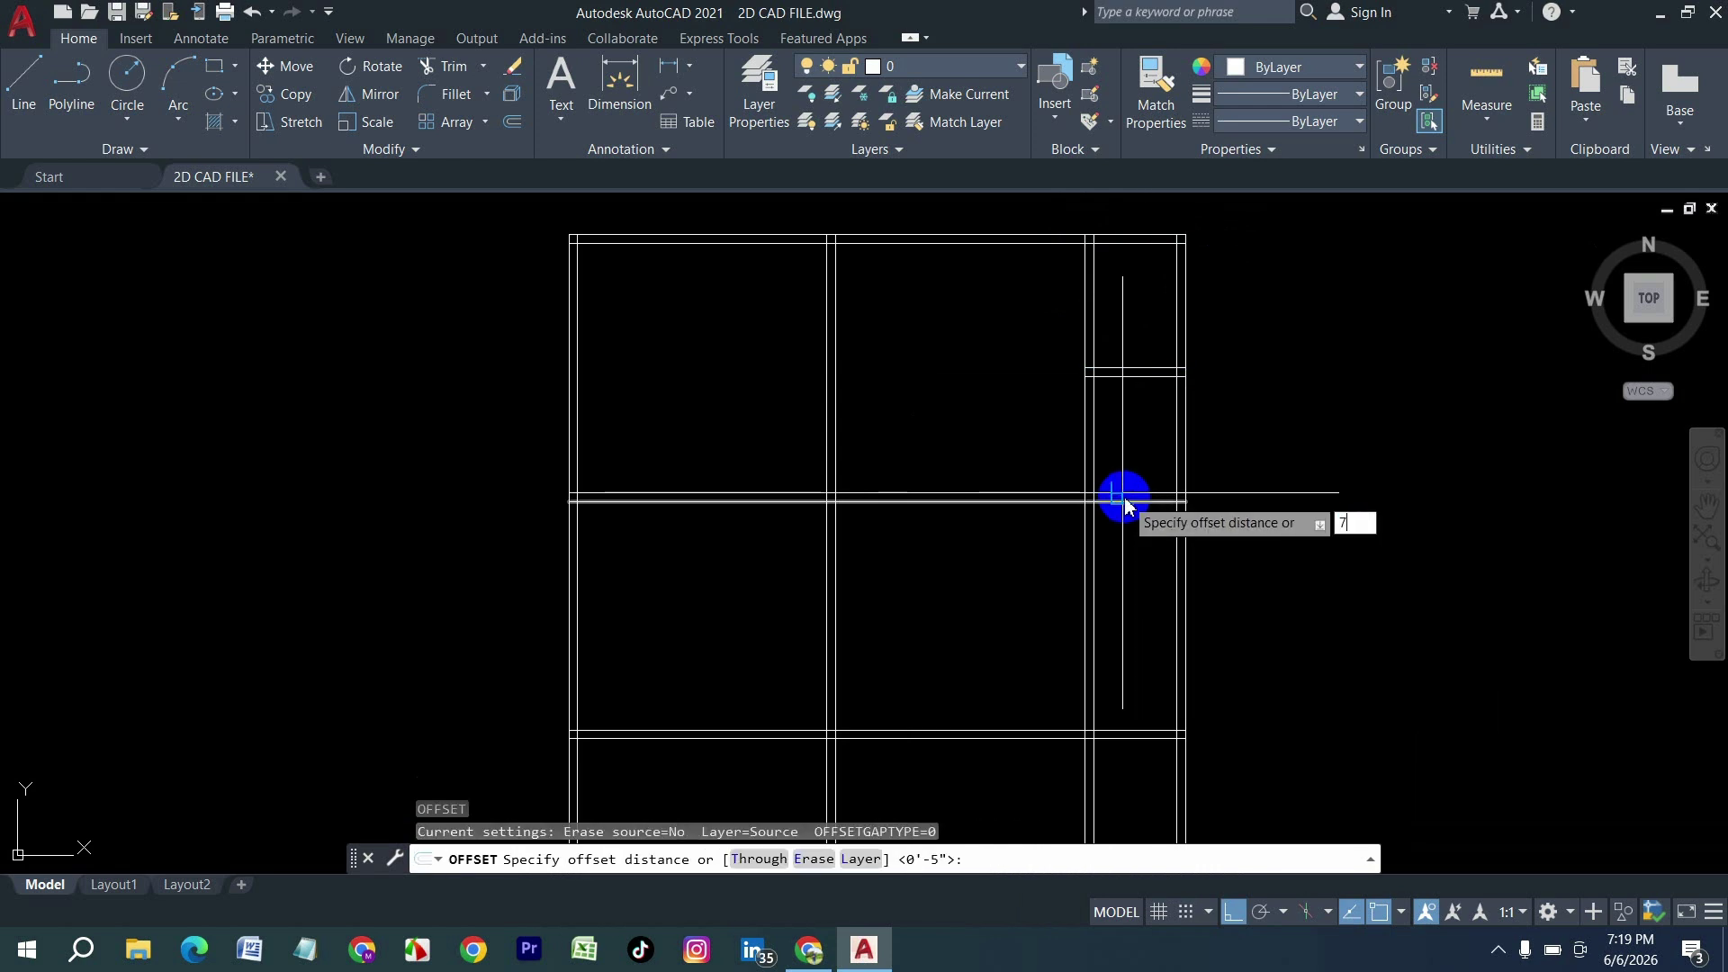
key("Return")
left_click(1147, 385)
left_click(1119, 590)
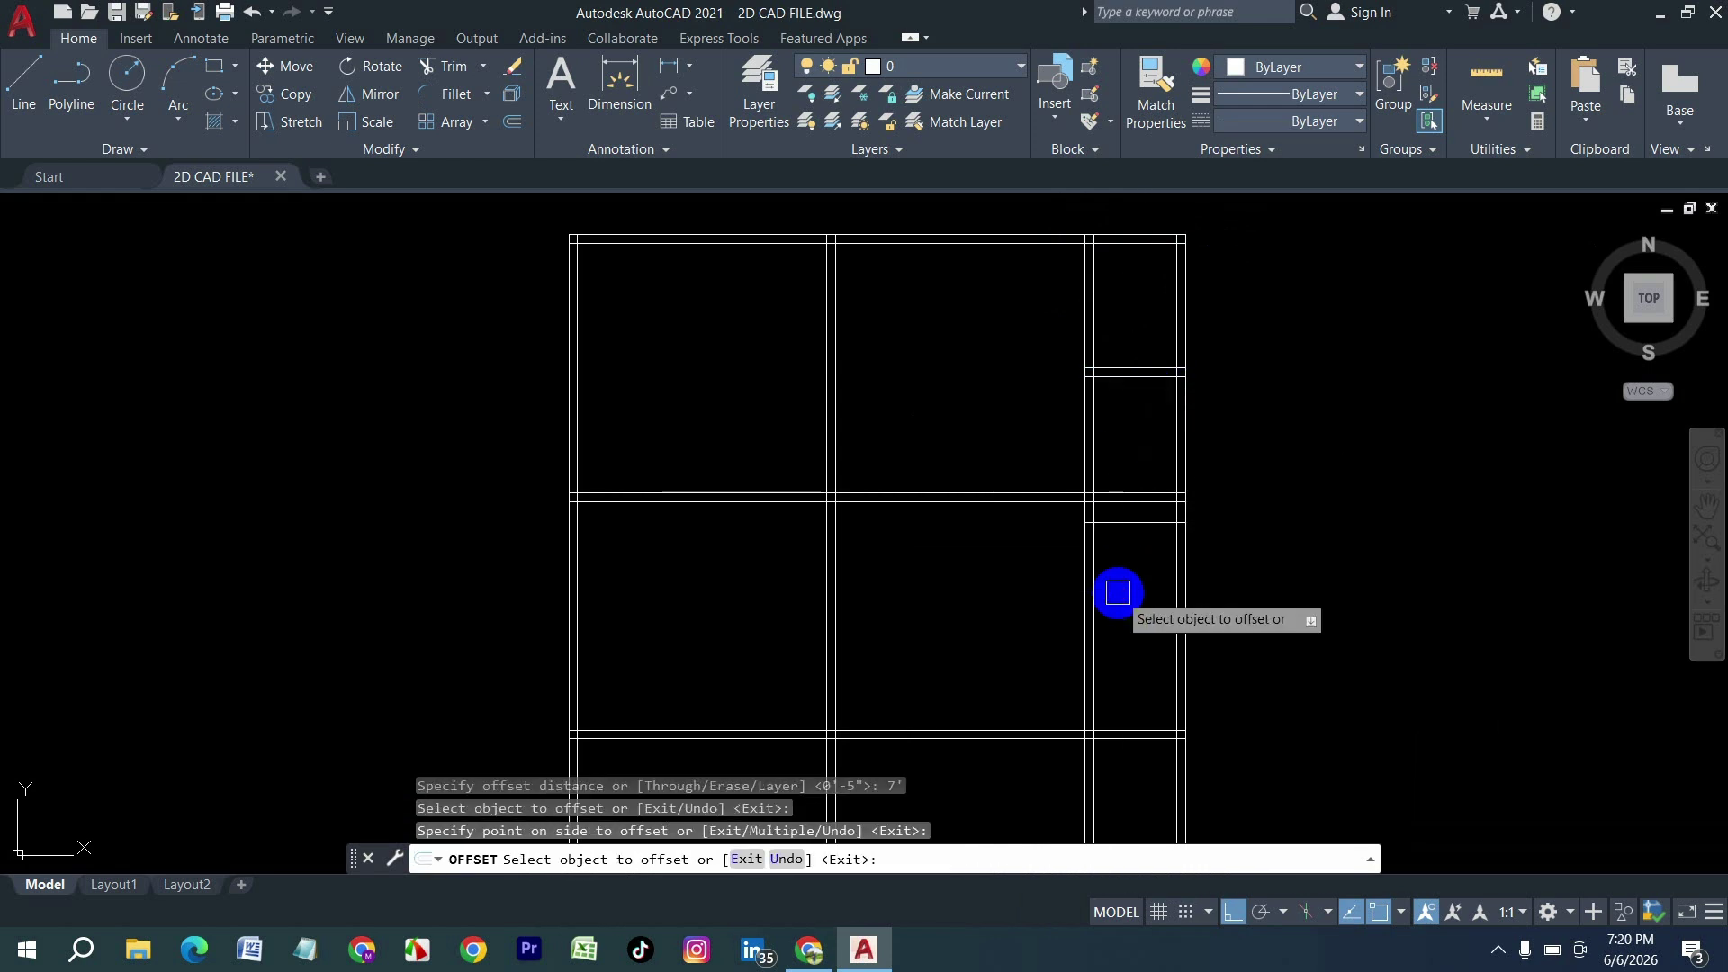
key("Return")
Step: Delete the line just offset 7' below the narrow strip's partition wall
key("Return")
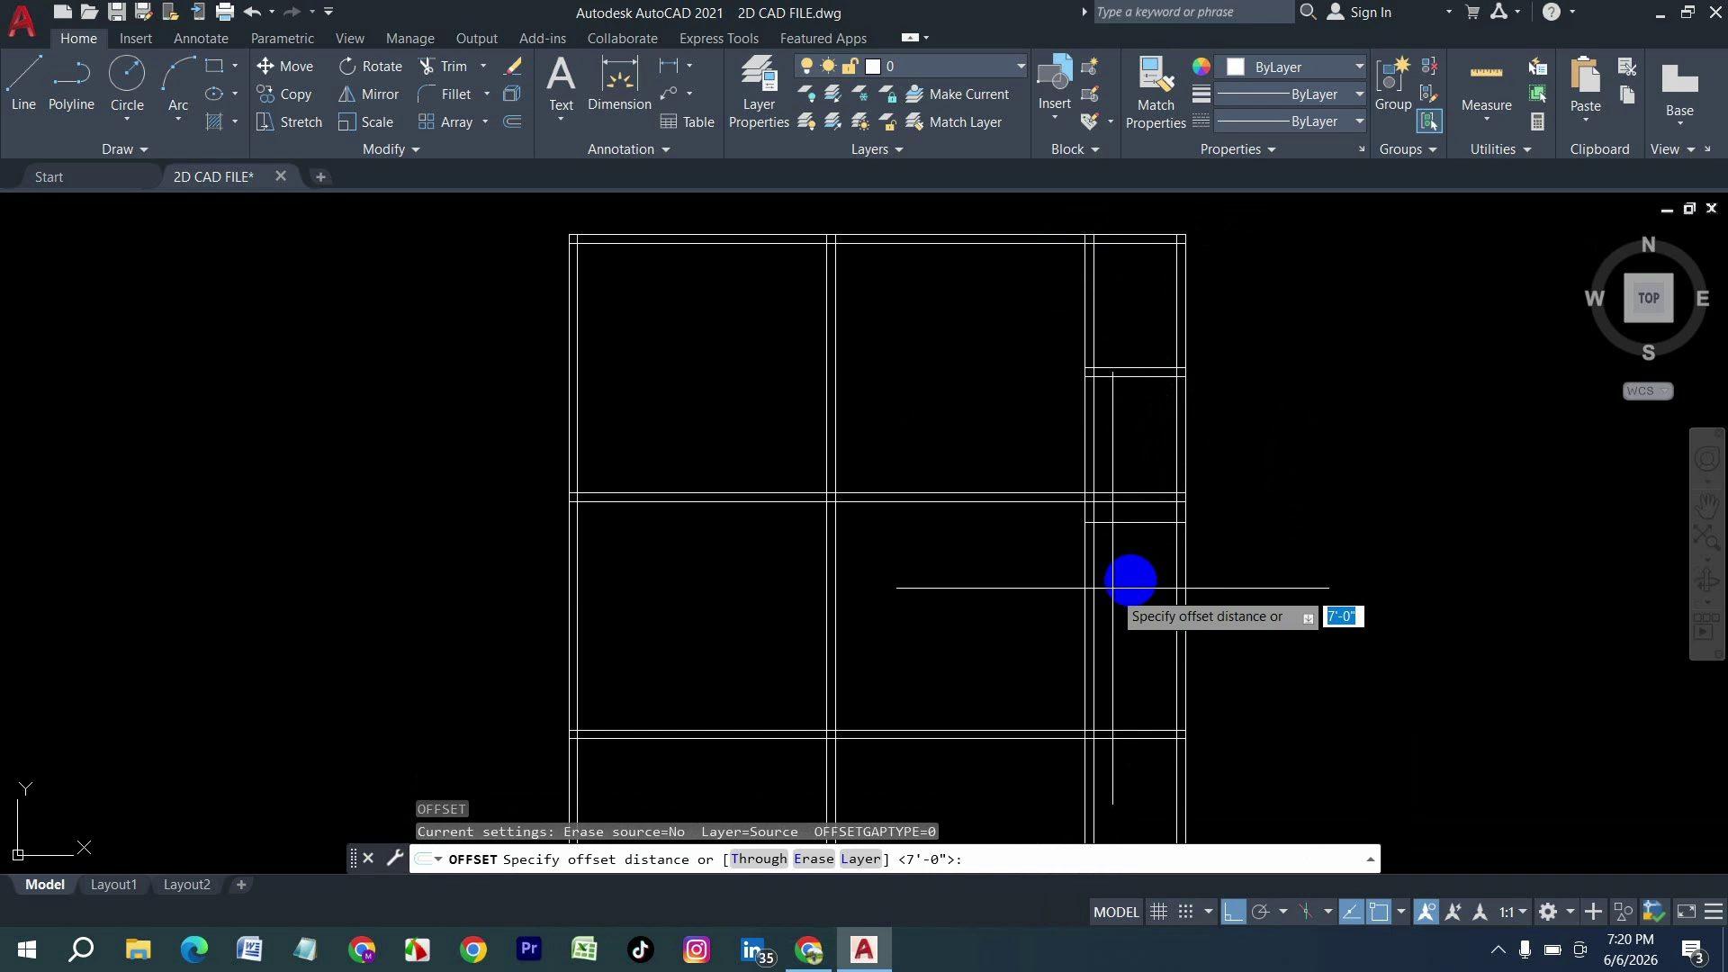
key("Escape")
left_click(1150, 524)
key("Delete")
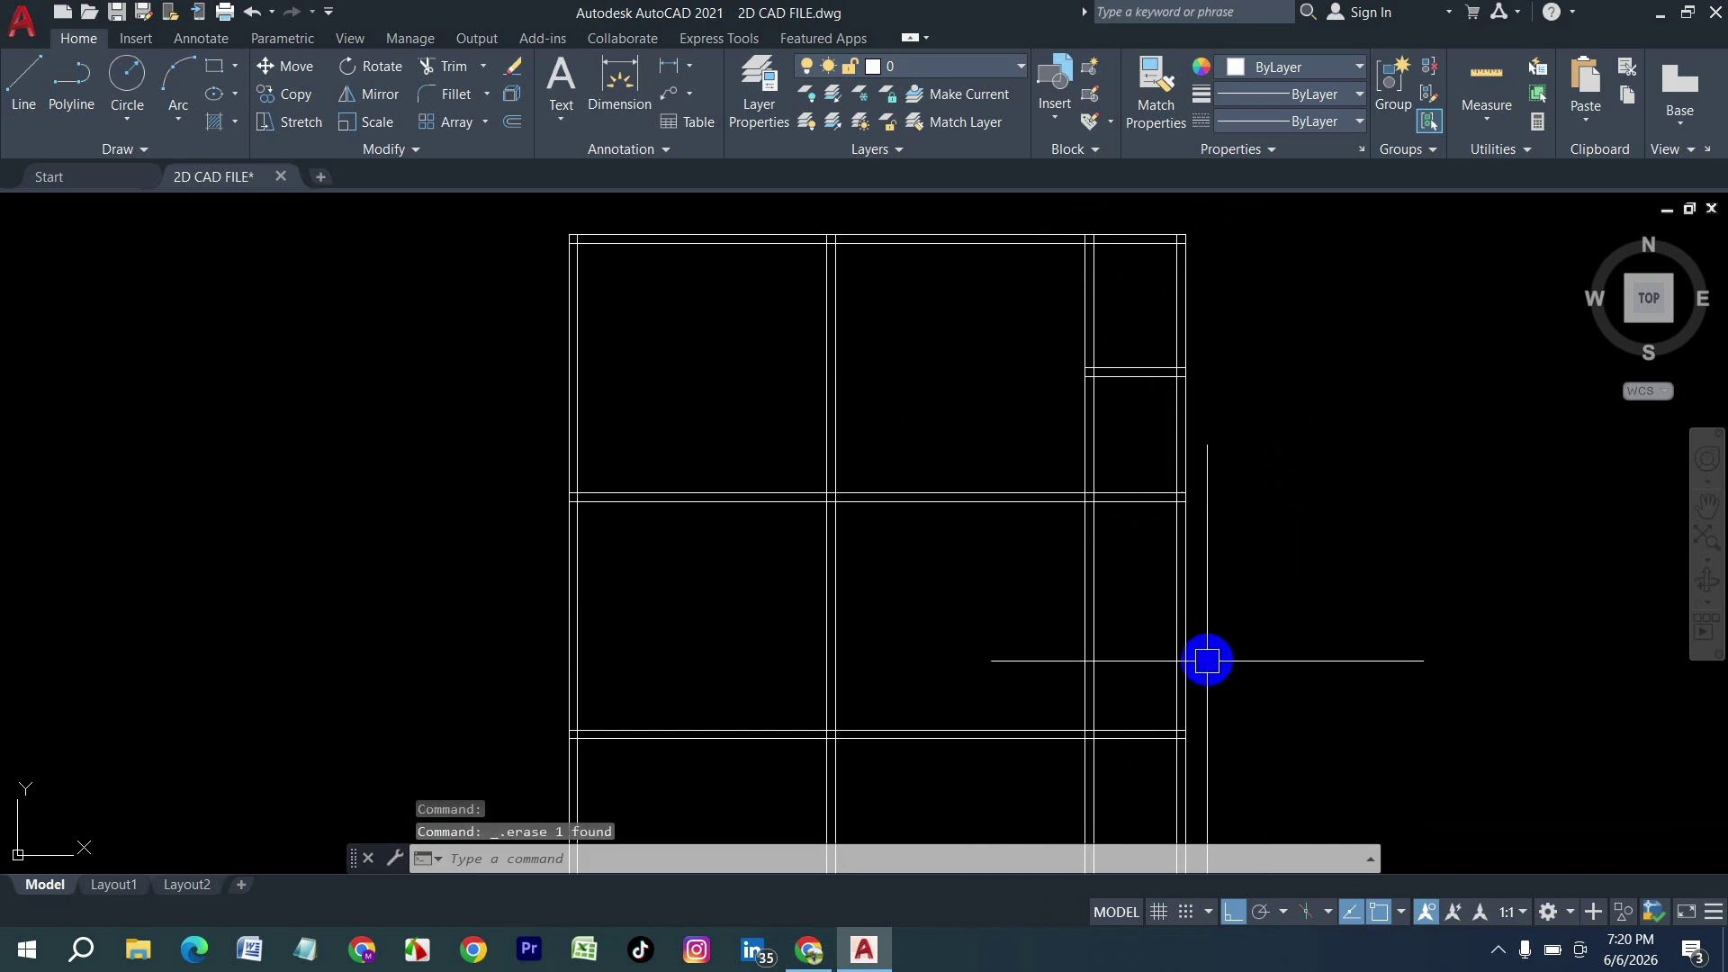
Step: Offset the lower face of the narrow strip's partition wall 10' downward to size the second room
type("o")
key("Return")
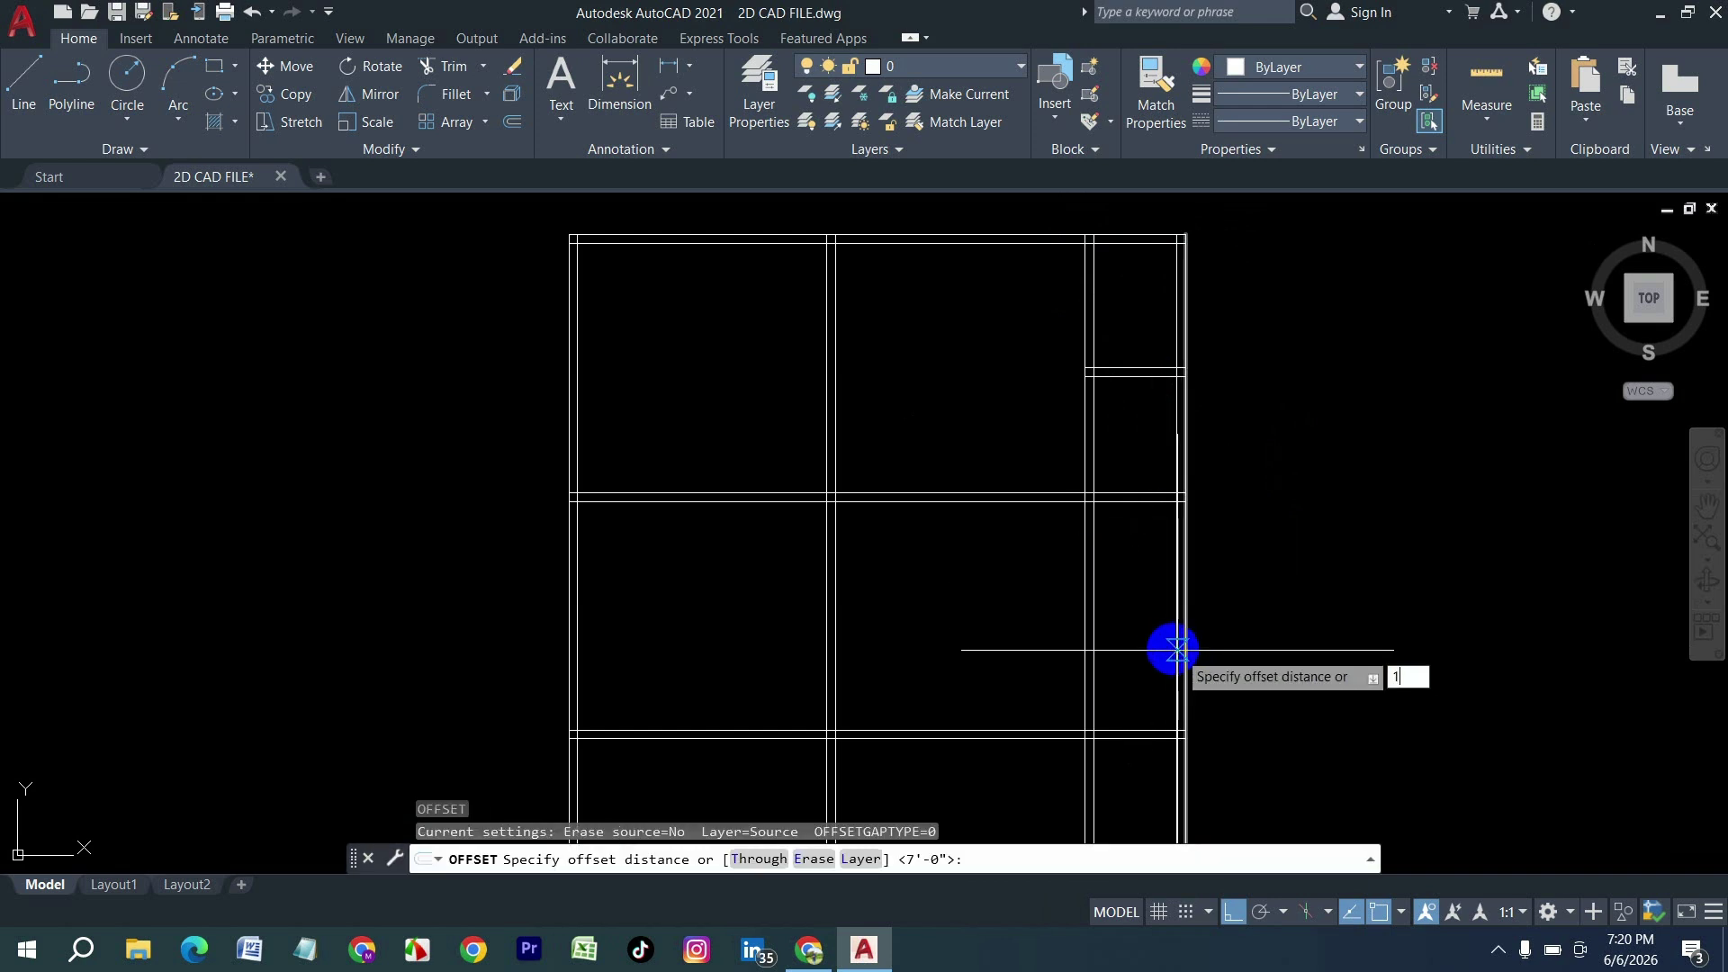
type("10")
key("Return")
left_click(1130, 377)
left_click(1116, 698)
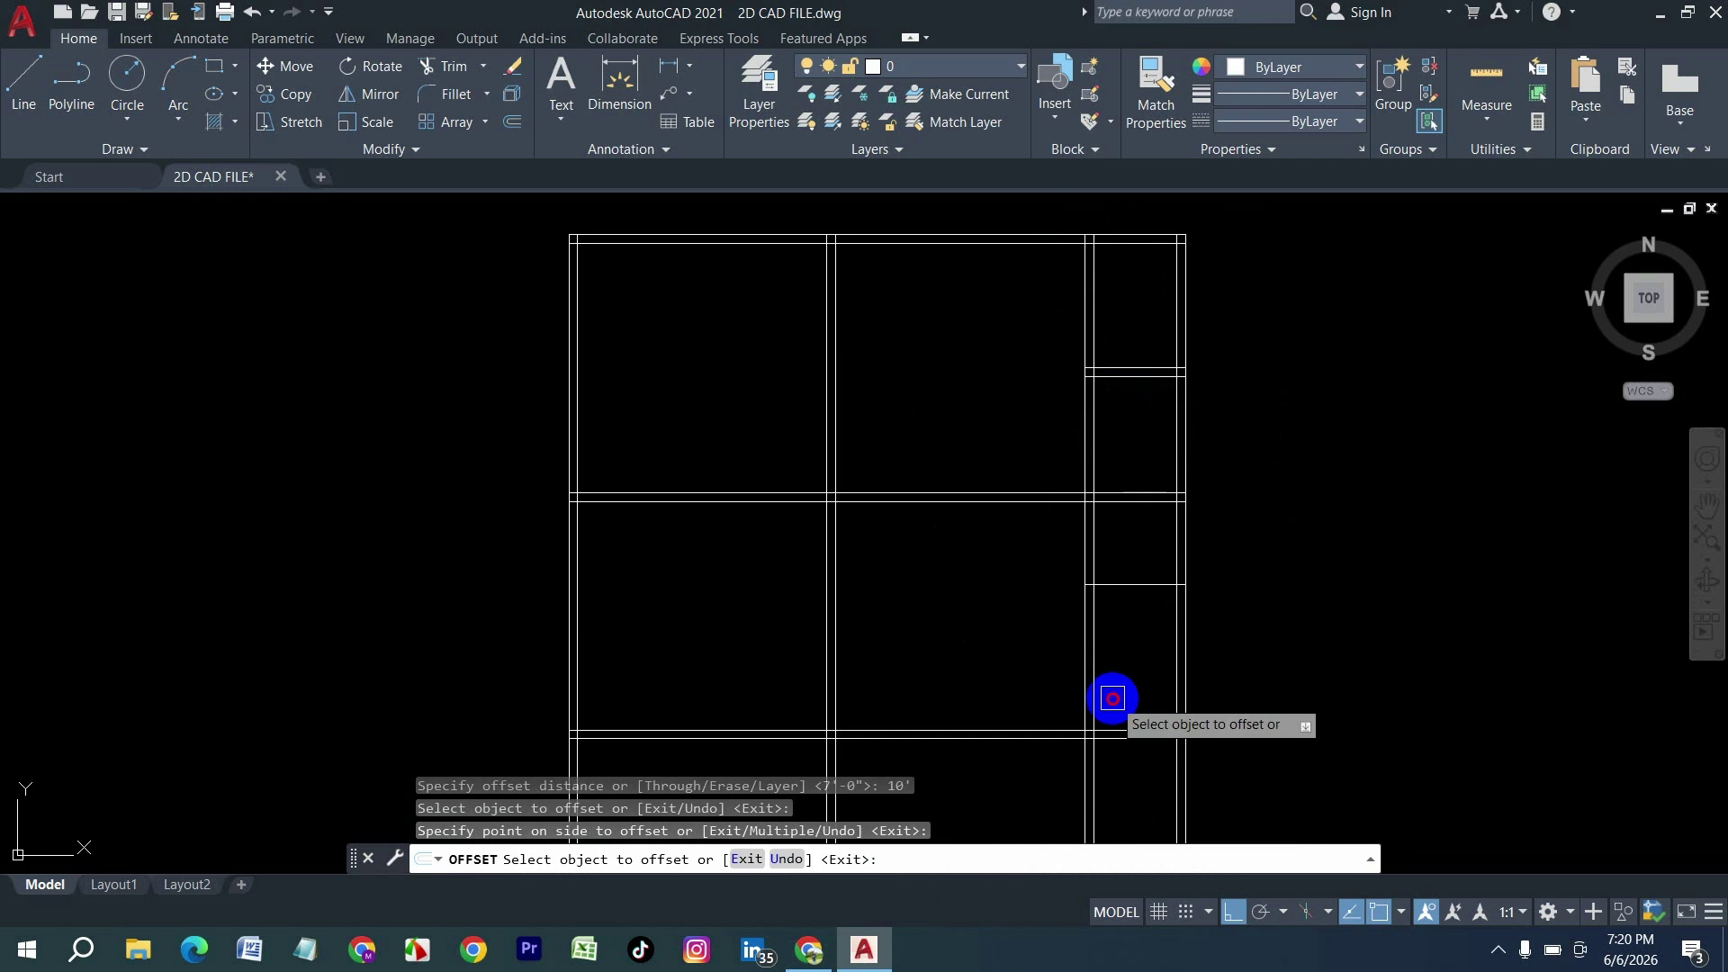
key("Return")
Step: Offset the second room's lower line 5" downward to form the narrow strip's closing wall
key("Return")
type("5")
key("Return")
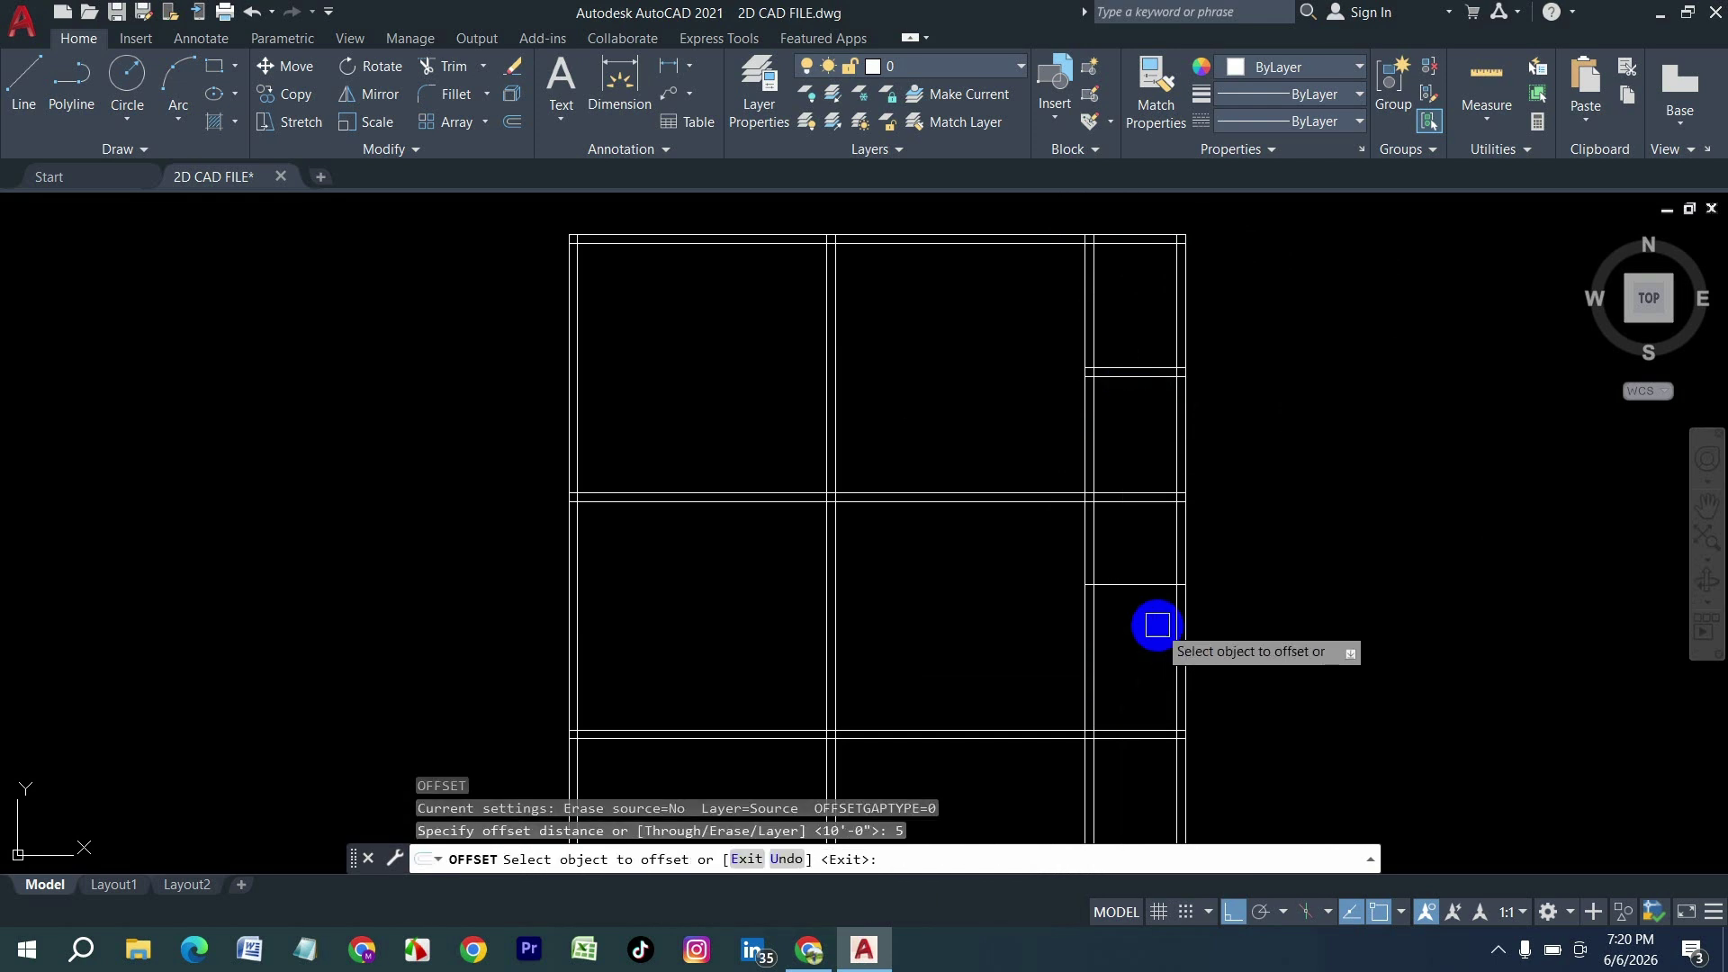
left_click(1146, 586)
left_click(1150, 657)
key("Escape")
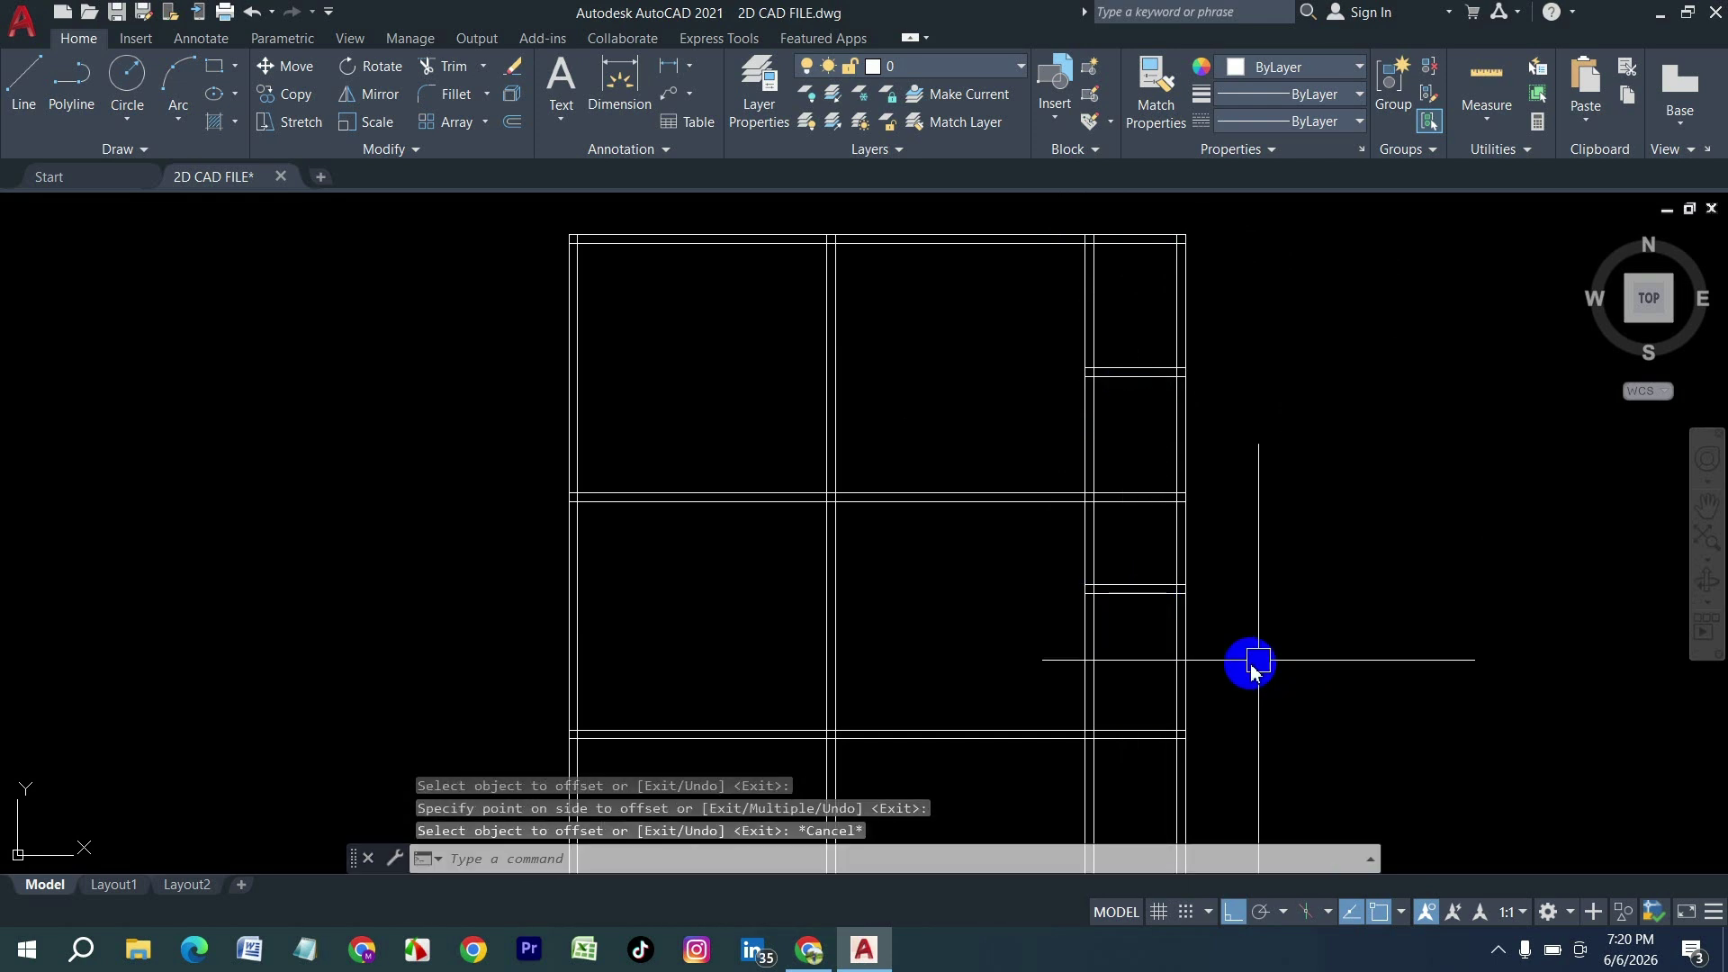
Step: Trim the first partition between the two cross walls and the outer right wall between the strip's closing wall and second cross wall
key("Return")
left_click_drag(856, 621, 783, 613)
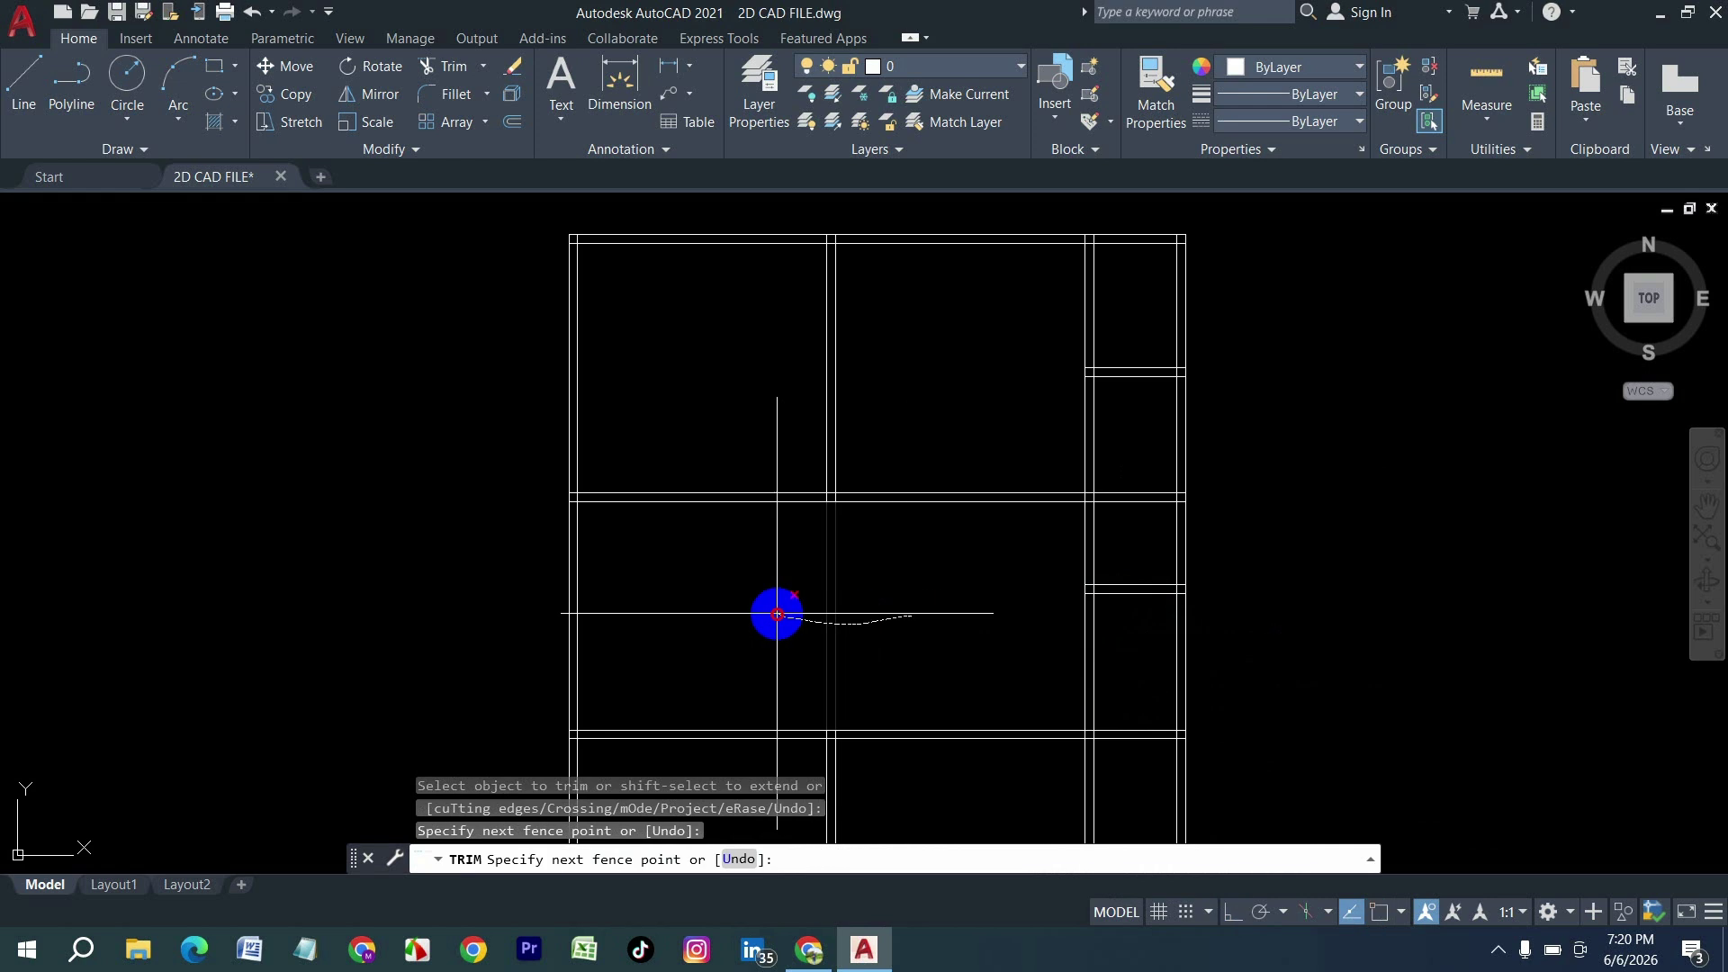
left_click_drag(1228, 649, 1139, 639)
Step: Trim the first cross wall's lines inside the narrow right strip and the second partition's lines inside the bottom rooms
left_click_drag(1138, 539, 1138, 424)
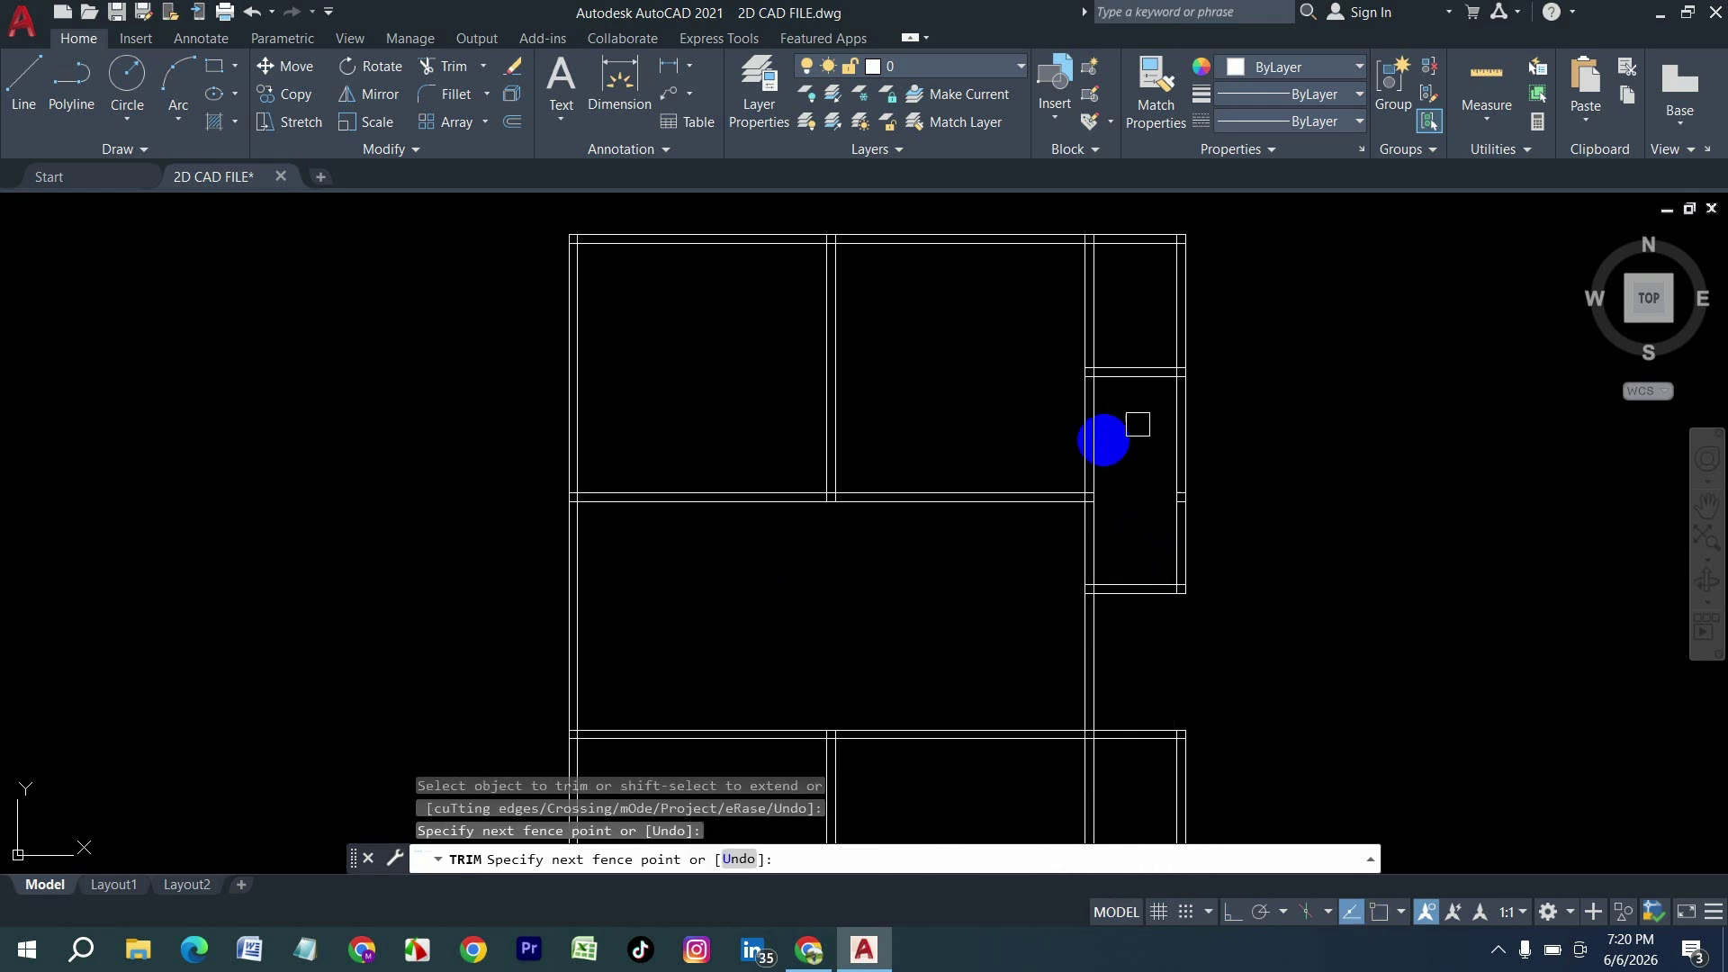
scroll(1088, 439, "down", 4)
scroll(1045, 616, "up", 4)
mouse_move(1216, 552)
left_mouse_down()
mouse_move(1088, 552)
mouse_move(1100, 564)
left_mouse_up()
key("Escape")
Step: Draw a line 7' along the second cross wall from the left wall's inner face, continuing straight down to the bottom outer wall
type("l")
key("Return")
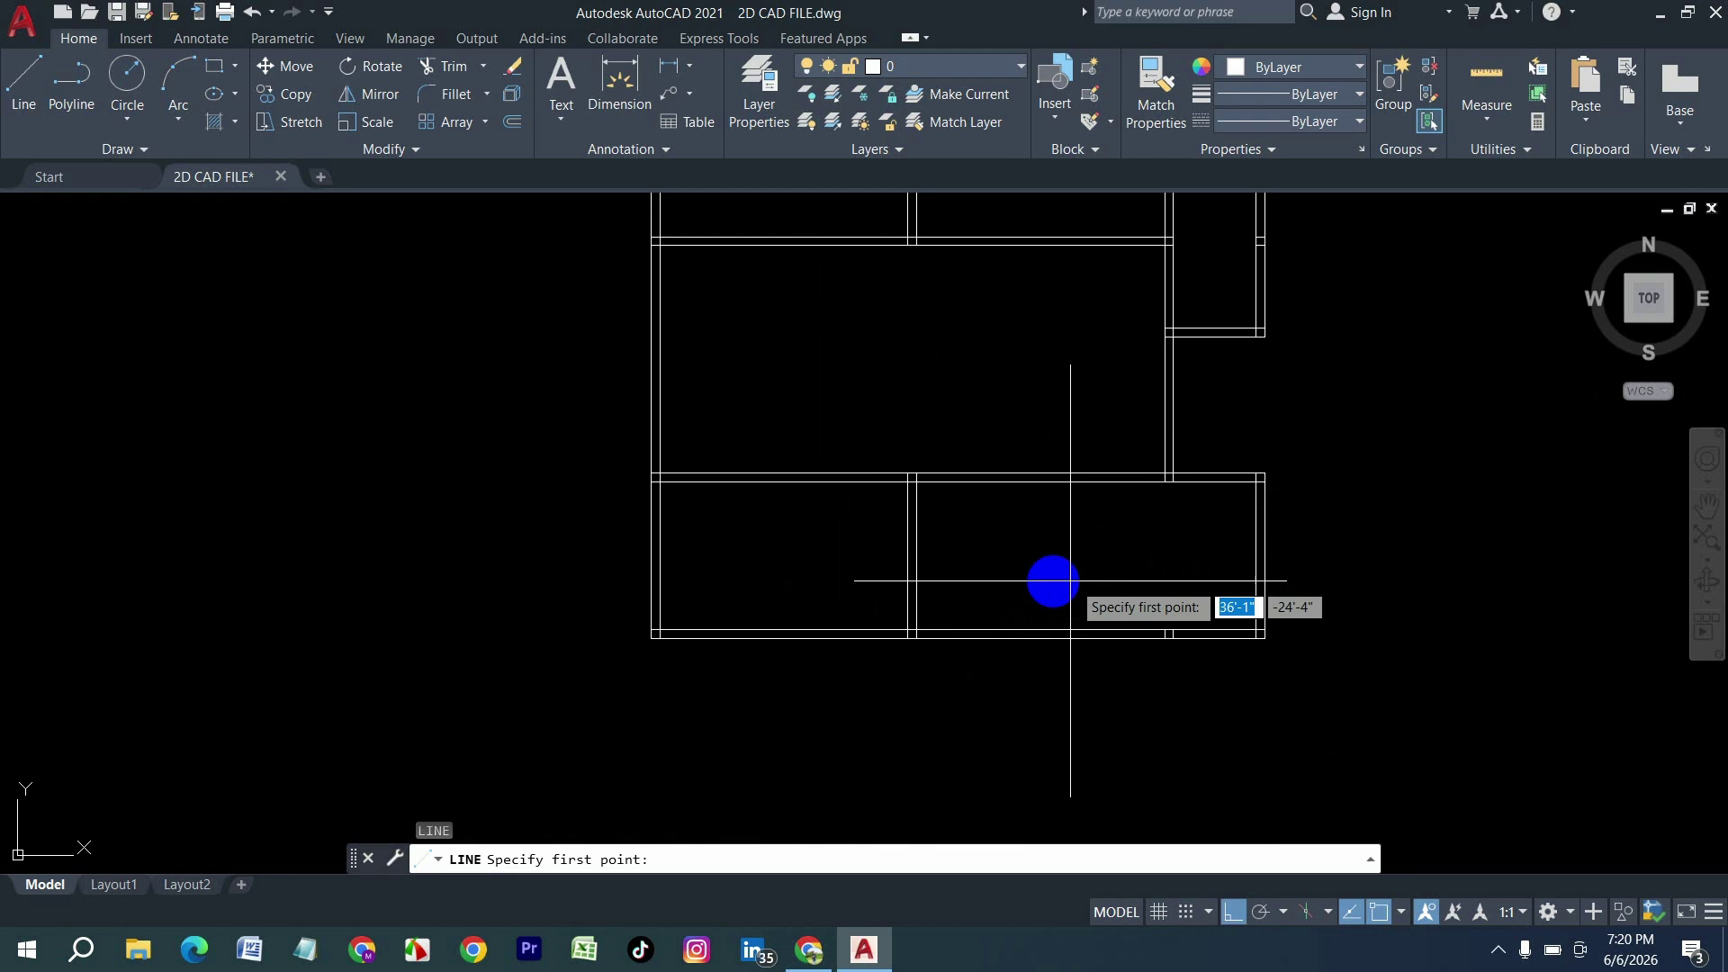
scroll(656, 479, "up", 4)
left_click(644, 462)
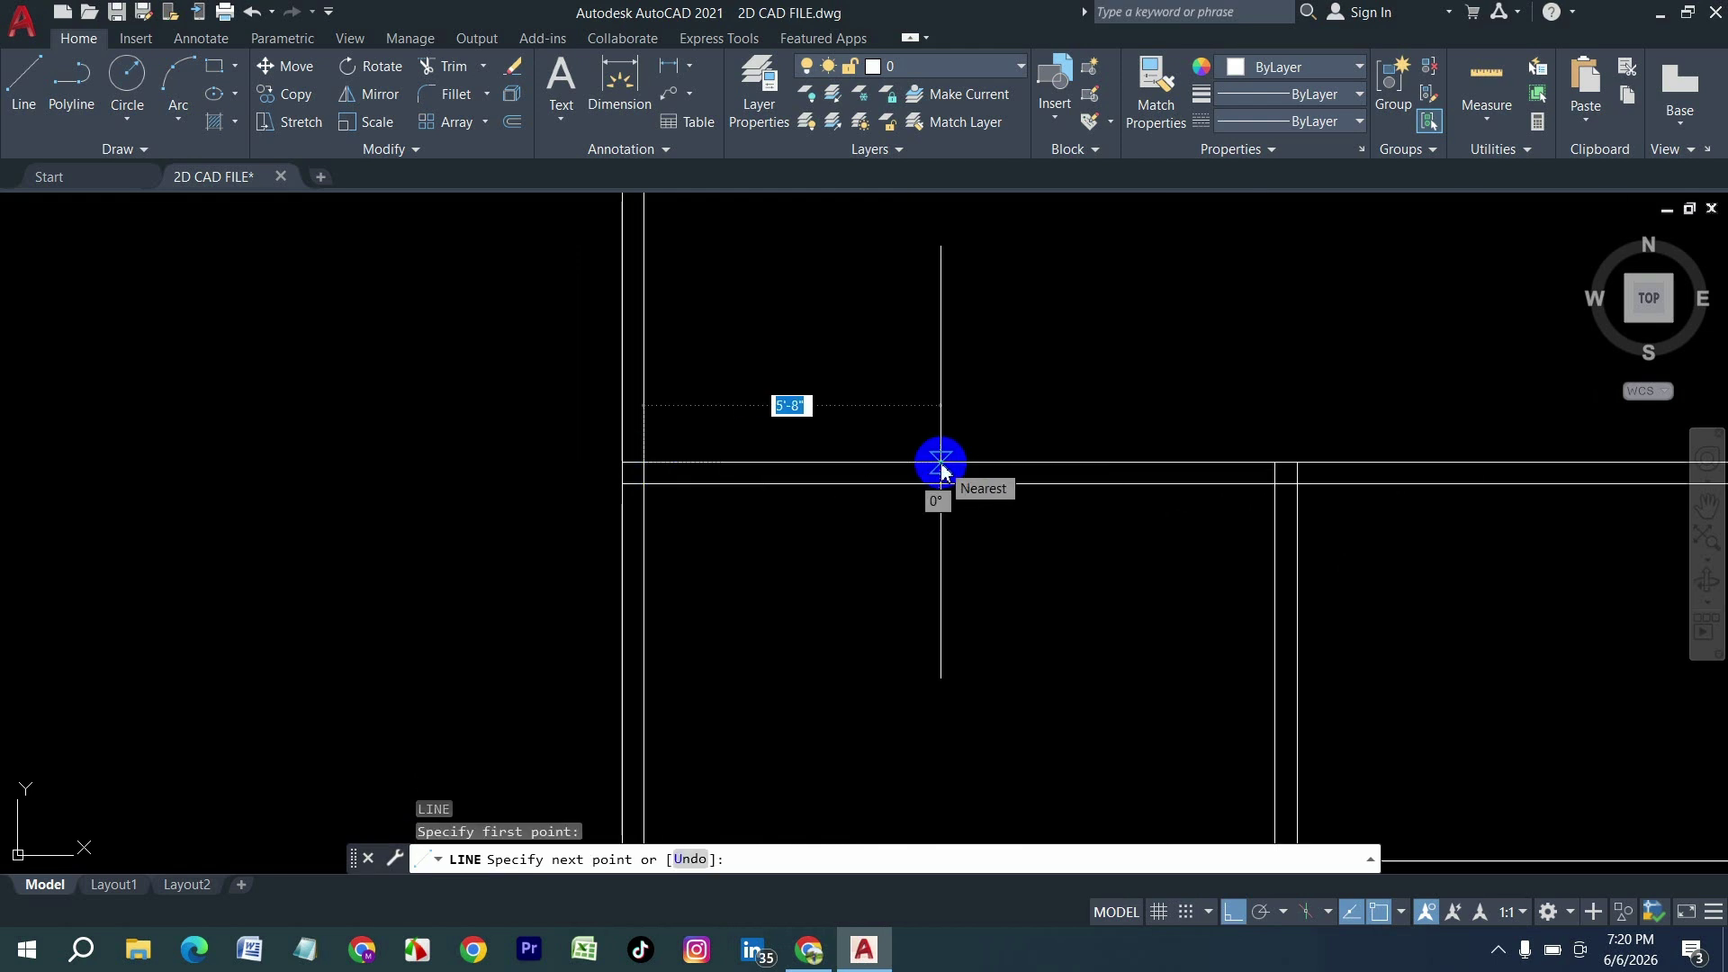
type("7'")
key("Return")
scroll(945, 630, "down", 3)
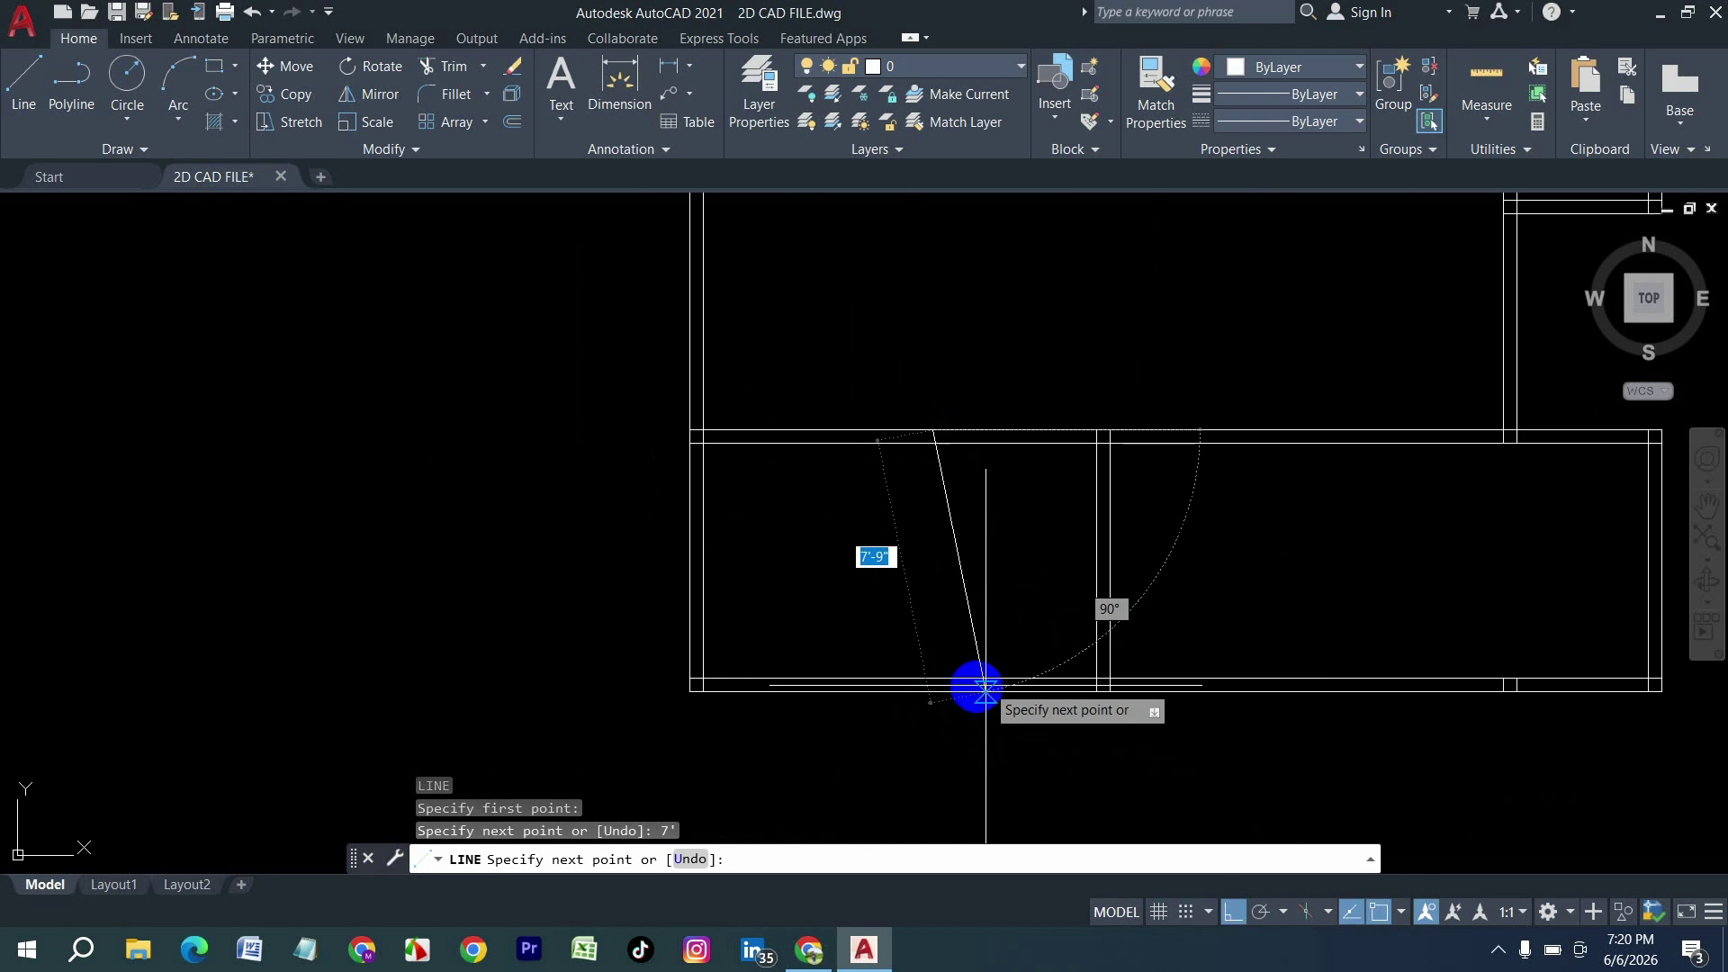
left_click(936, 686)
key("Return")
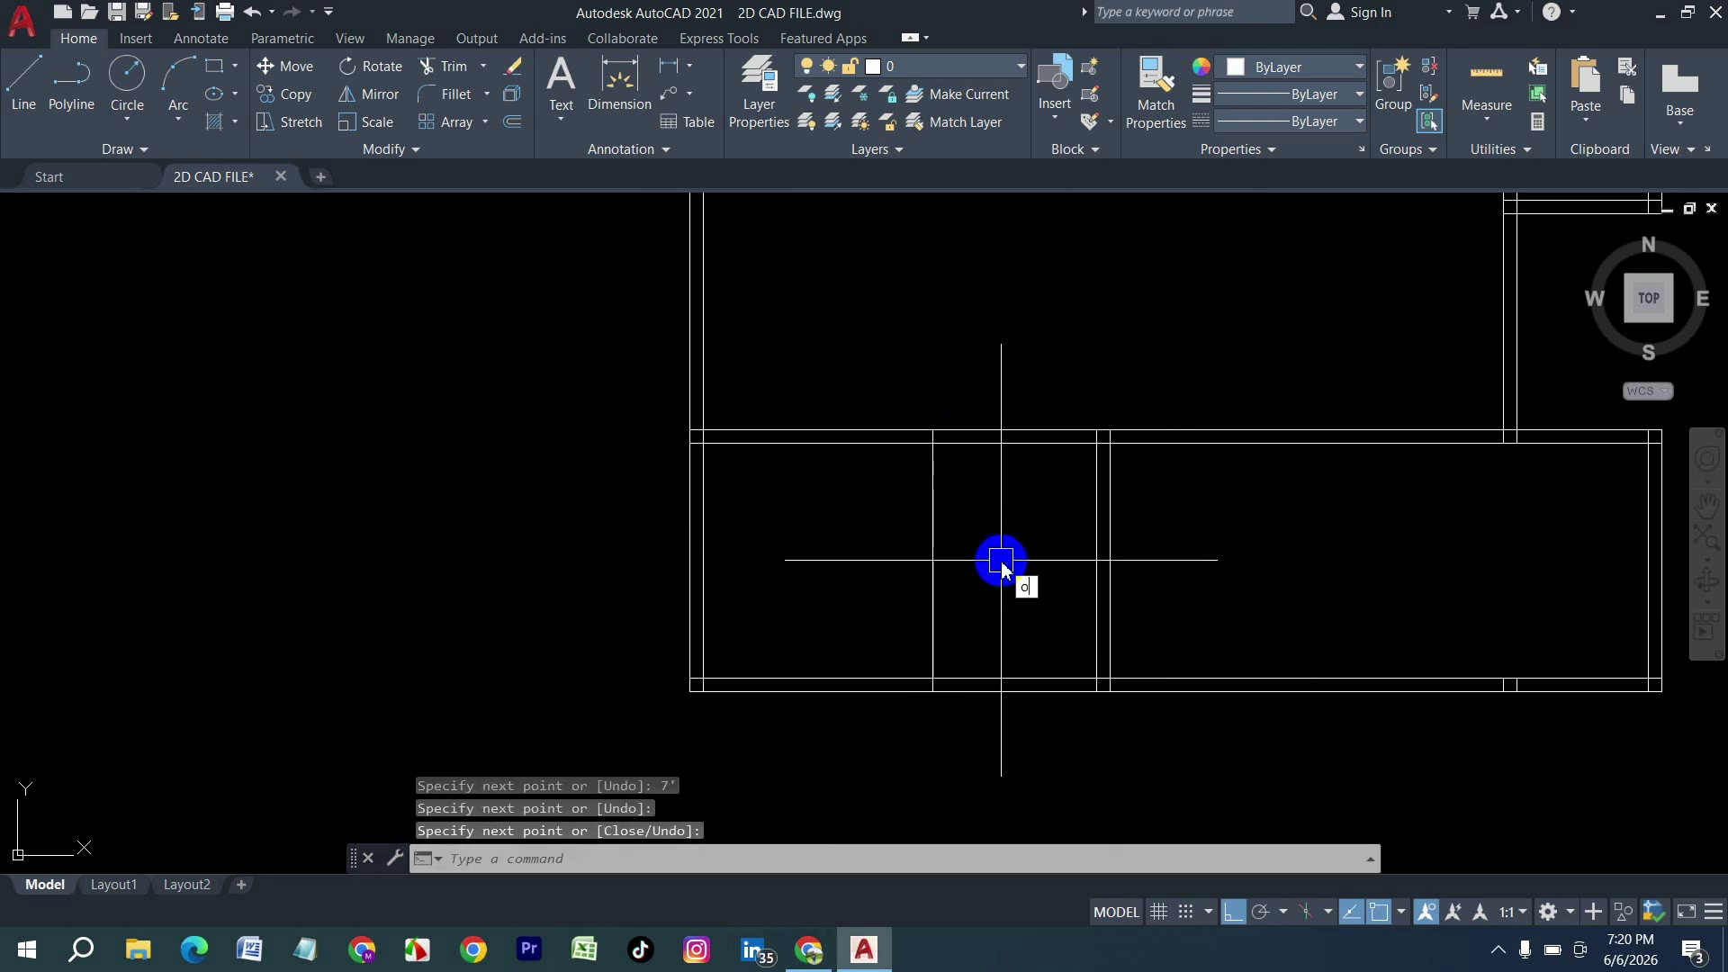
Step: Offset the new vertical line in the bottom rooms 5" to the right to form a partition wall
type("o")
key("Return")
type("5")
key("Return")
left_click(936, 549)
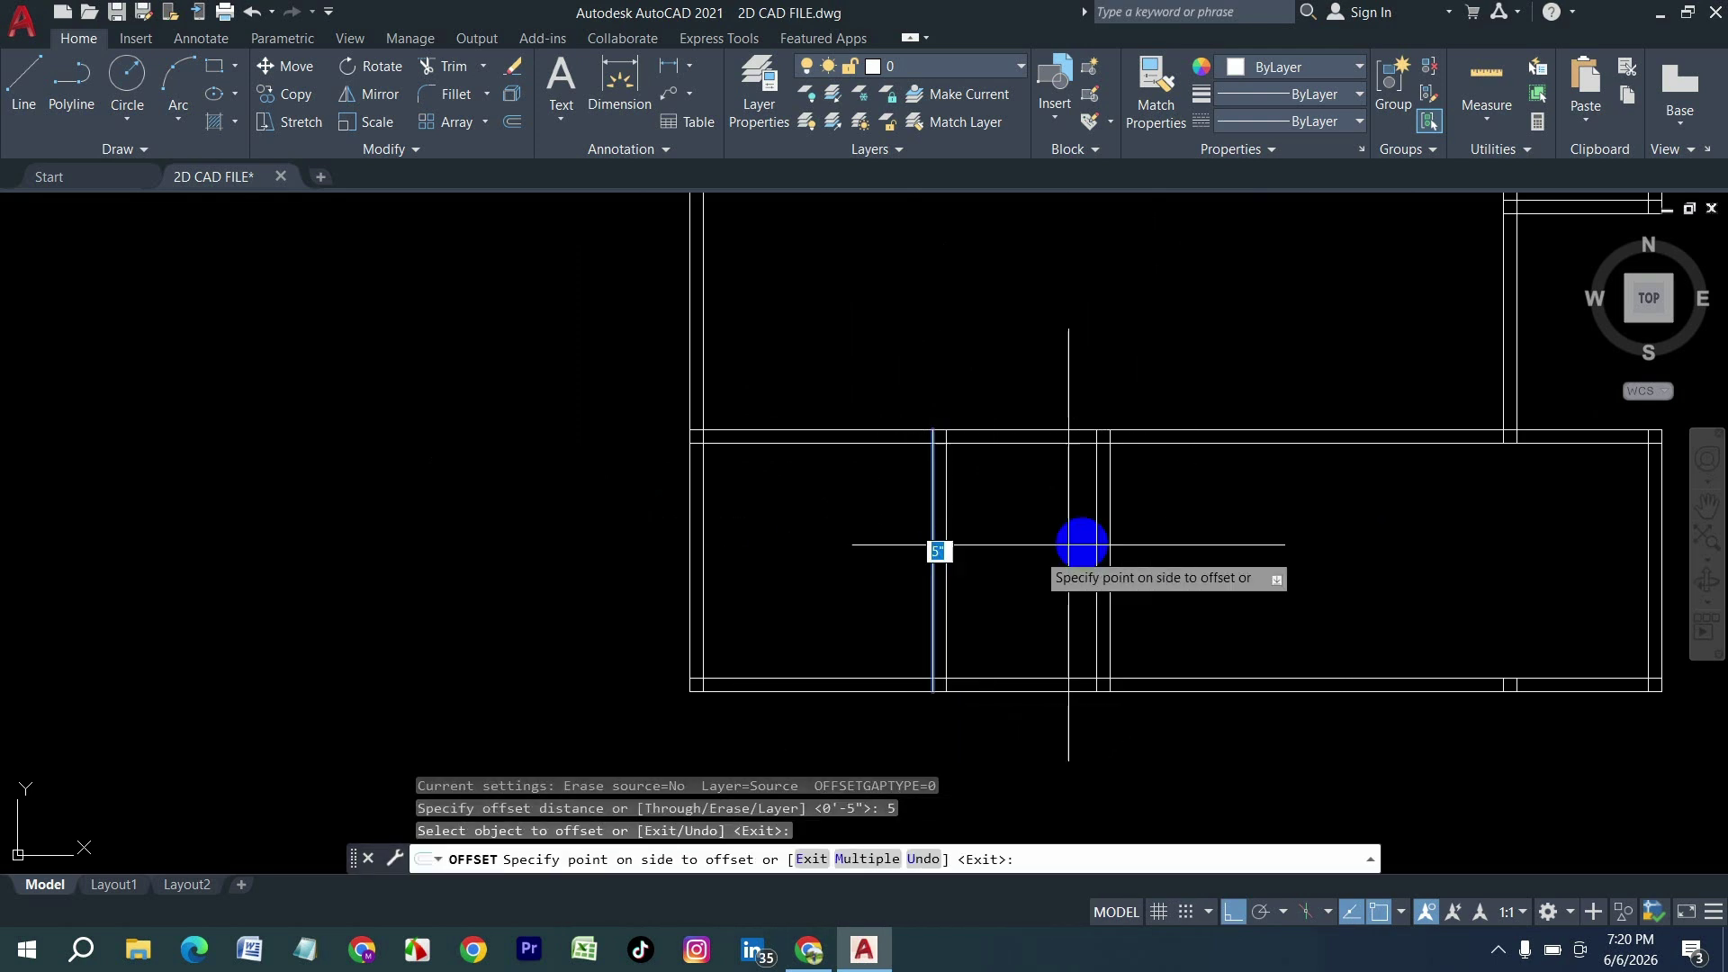
left_click(1080, 551)
middle_click_drag(1394, 557, 1240, 569)
key("Escape")
key("Escape")
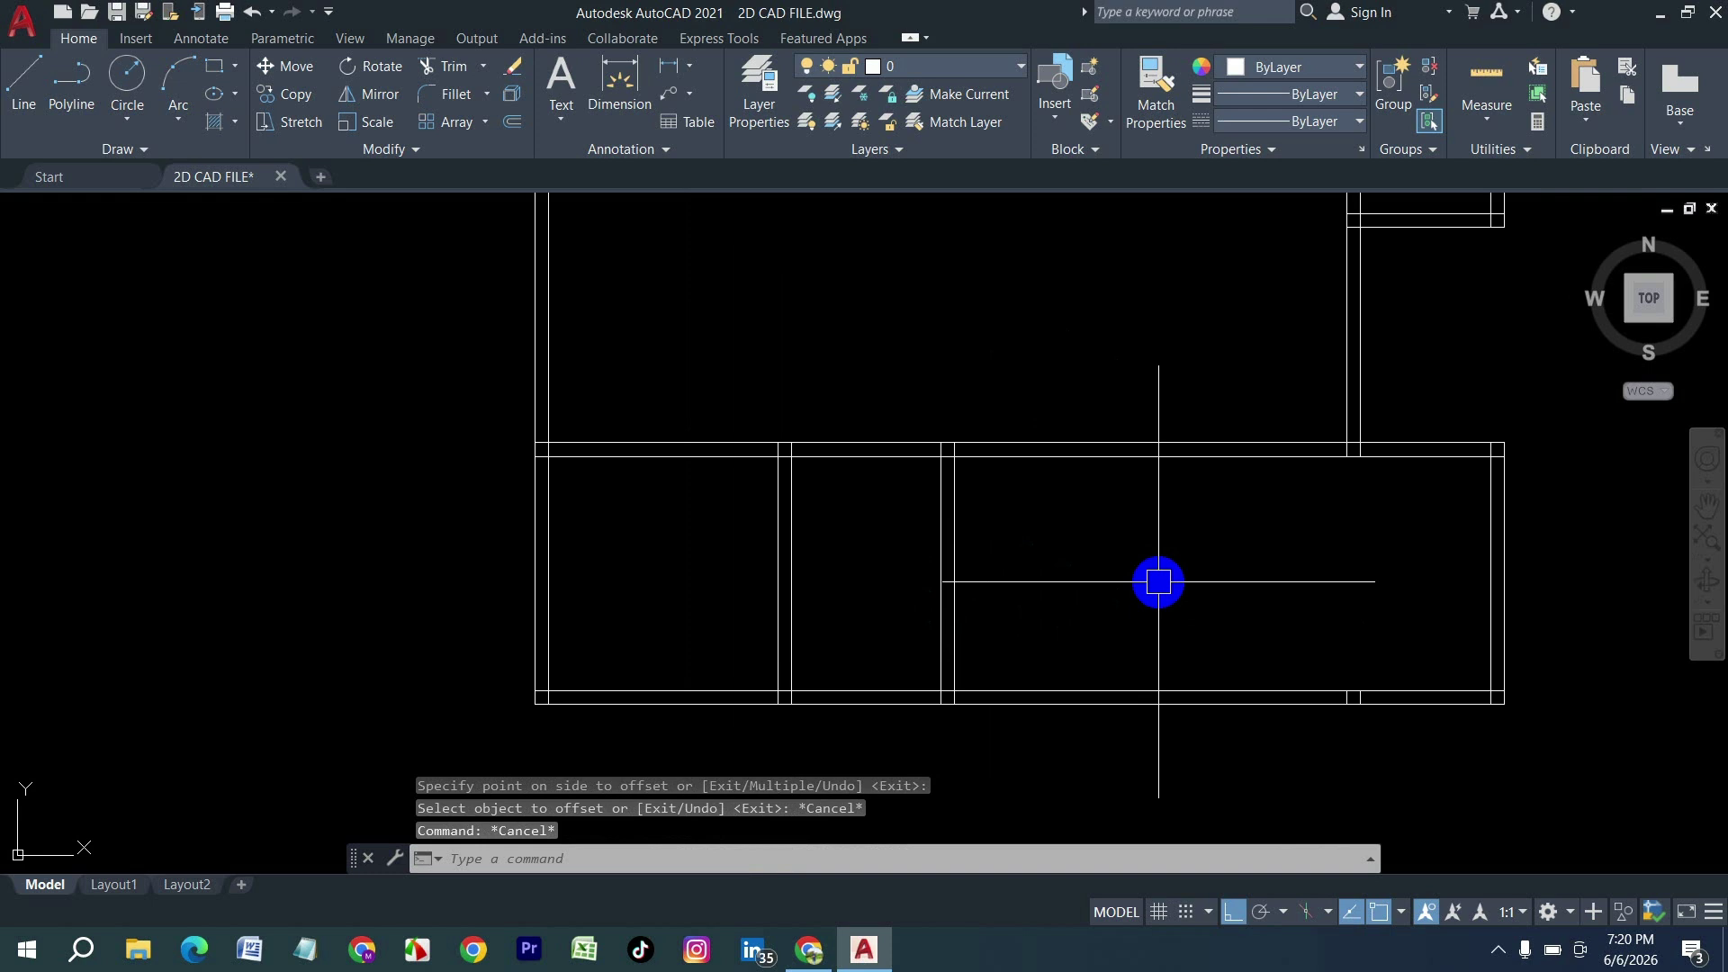
Step: Offset the right face of the bottom rooms' second partition 15' to the right to size the last bottom room
key("Return")
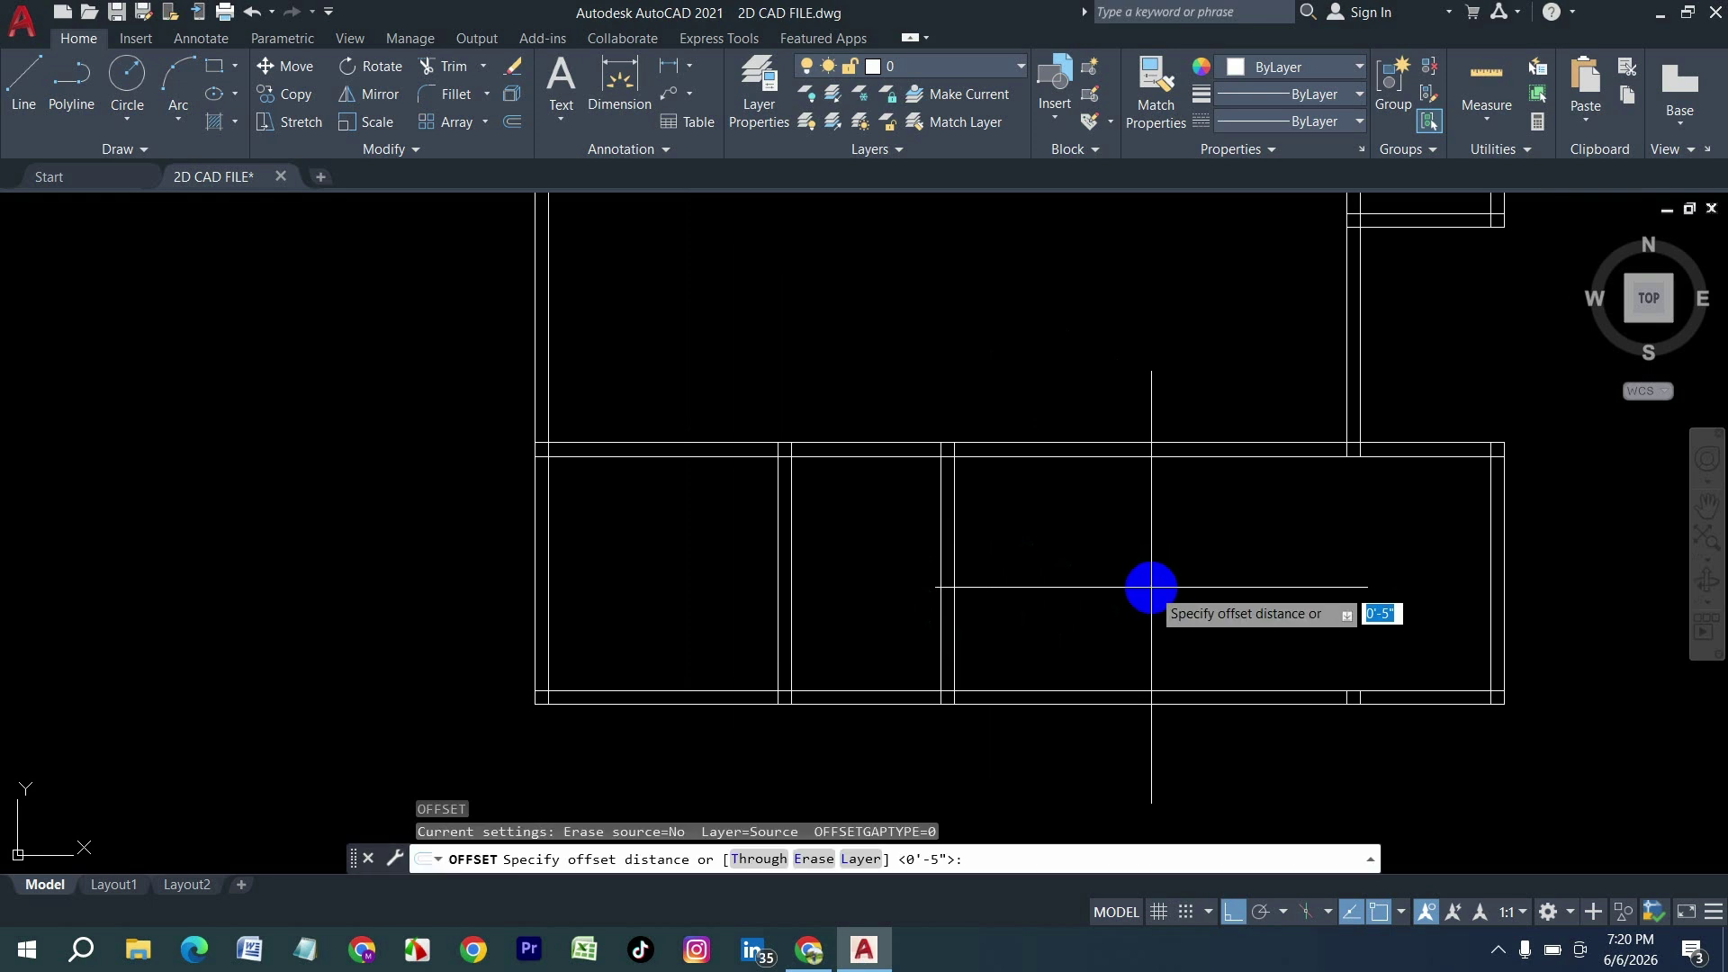
key("Return")
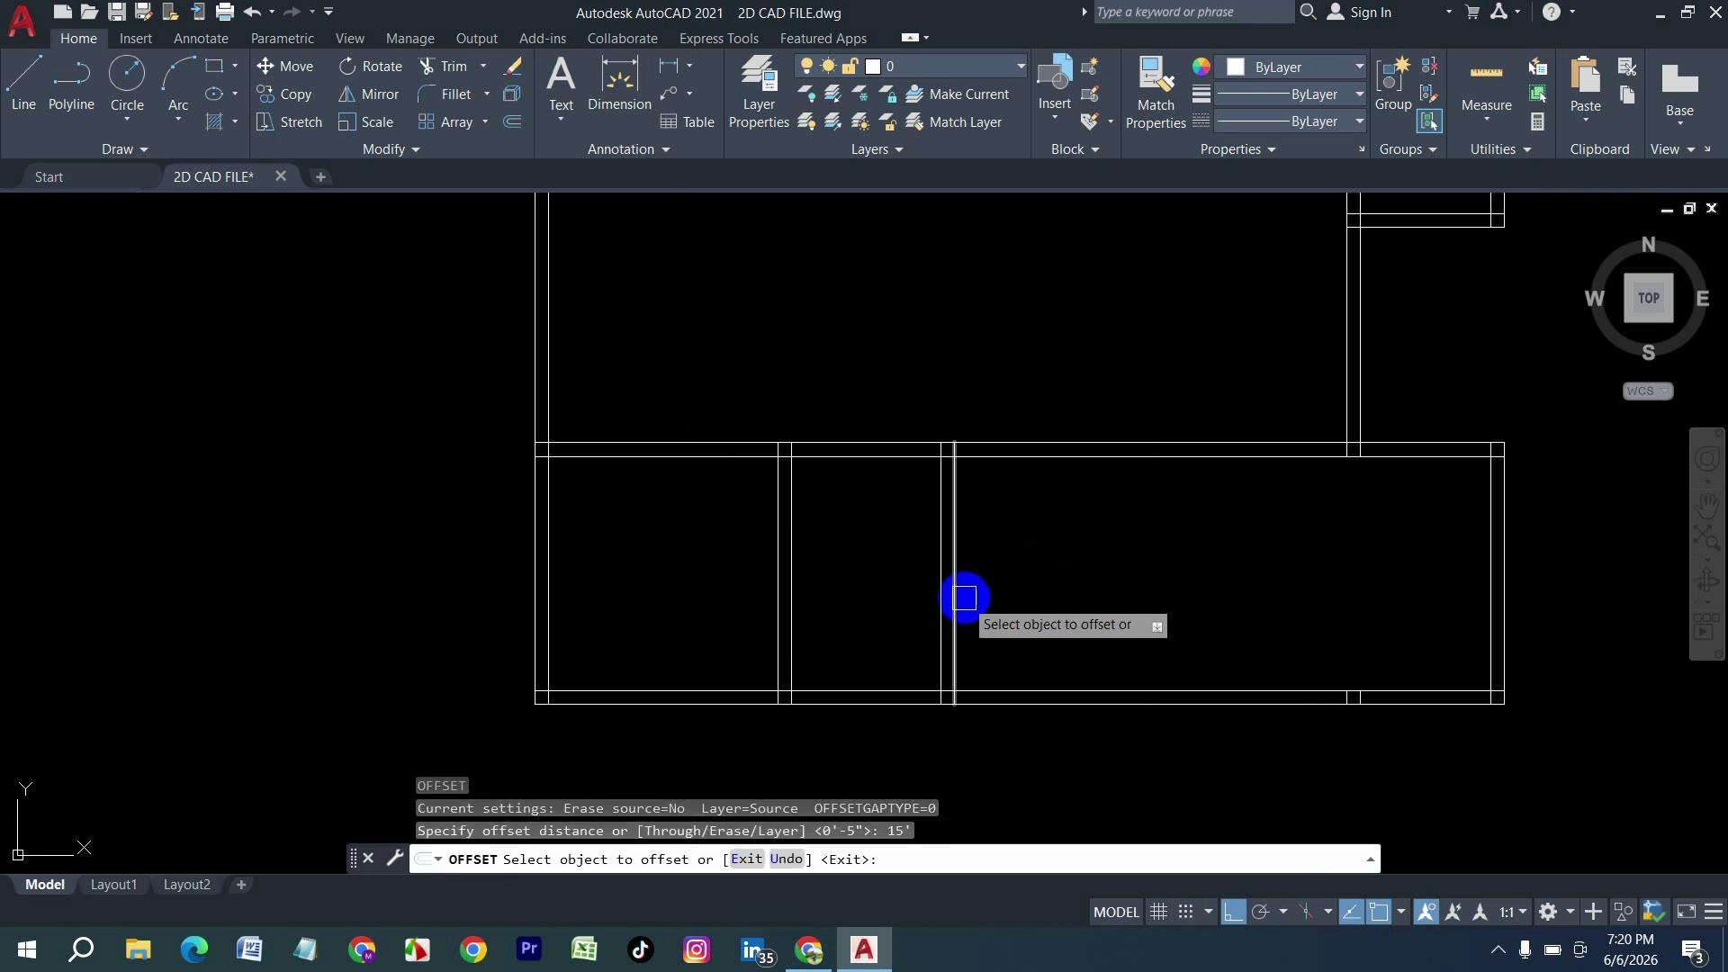
left_click(1492, 580)
left_click(1363, 580)
key("Return")
Step: Offset the last bottom room's new boundary line 5" to the right to form its end wall
key("Return")
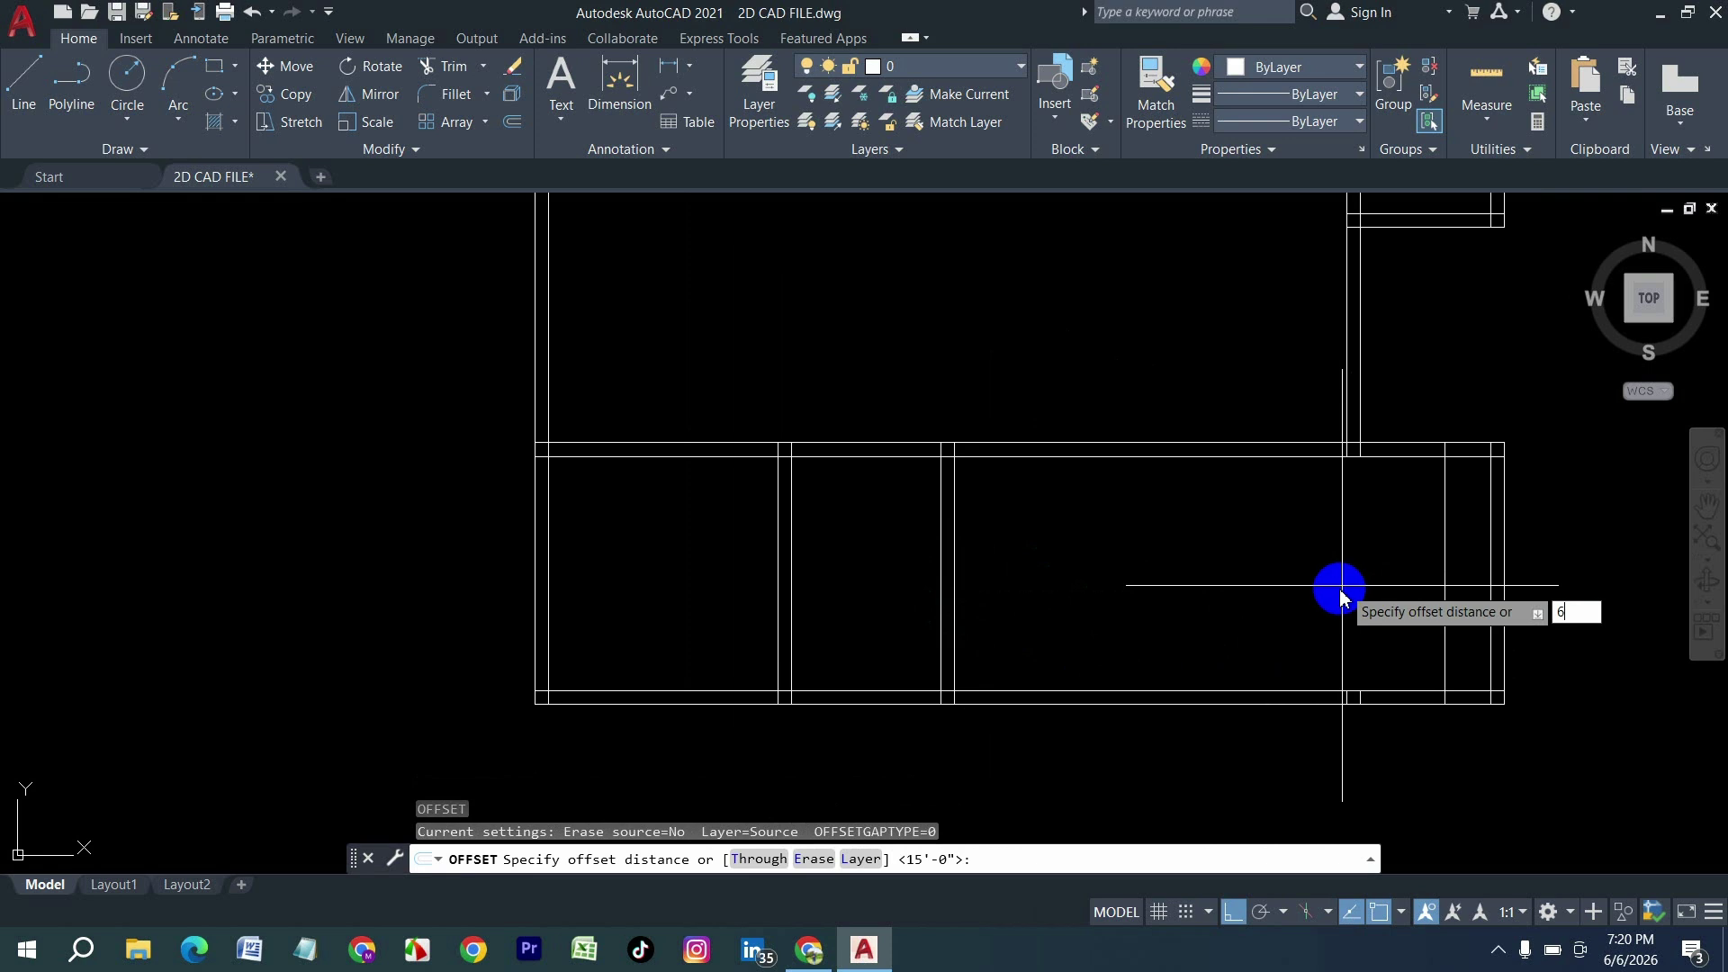
type("5")
key("Return")
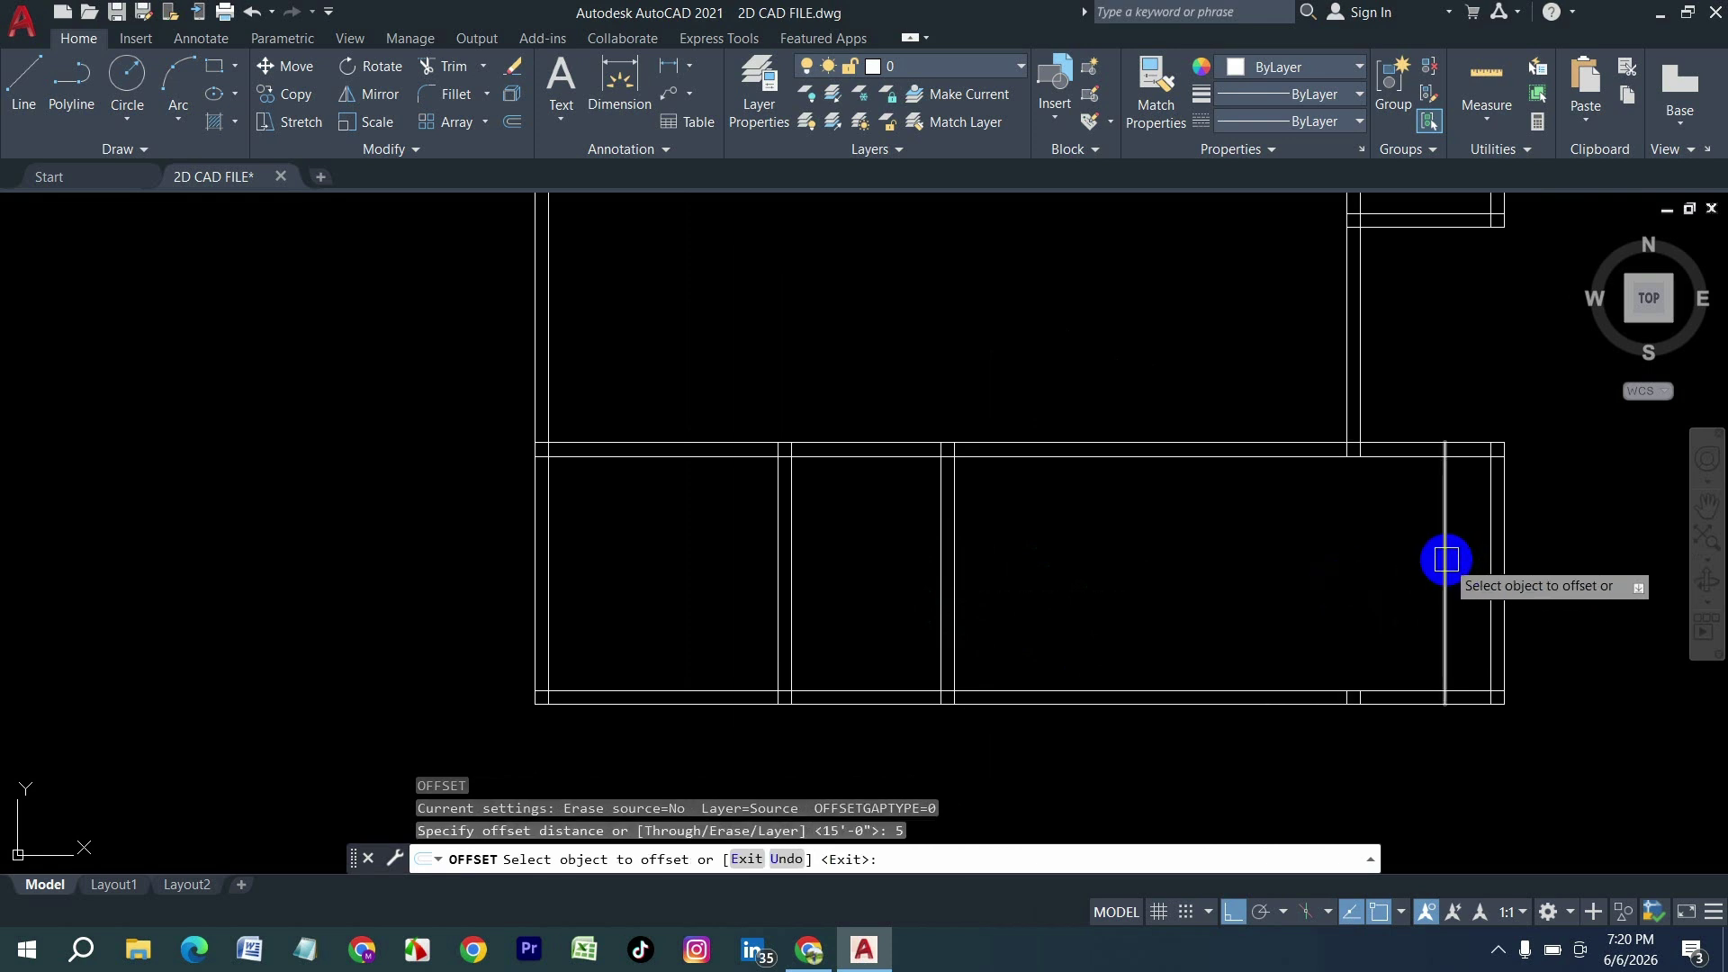
left_click(1447, 569)
left_click(1521, 594)
key("Escape")
key("Escape")
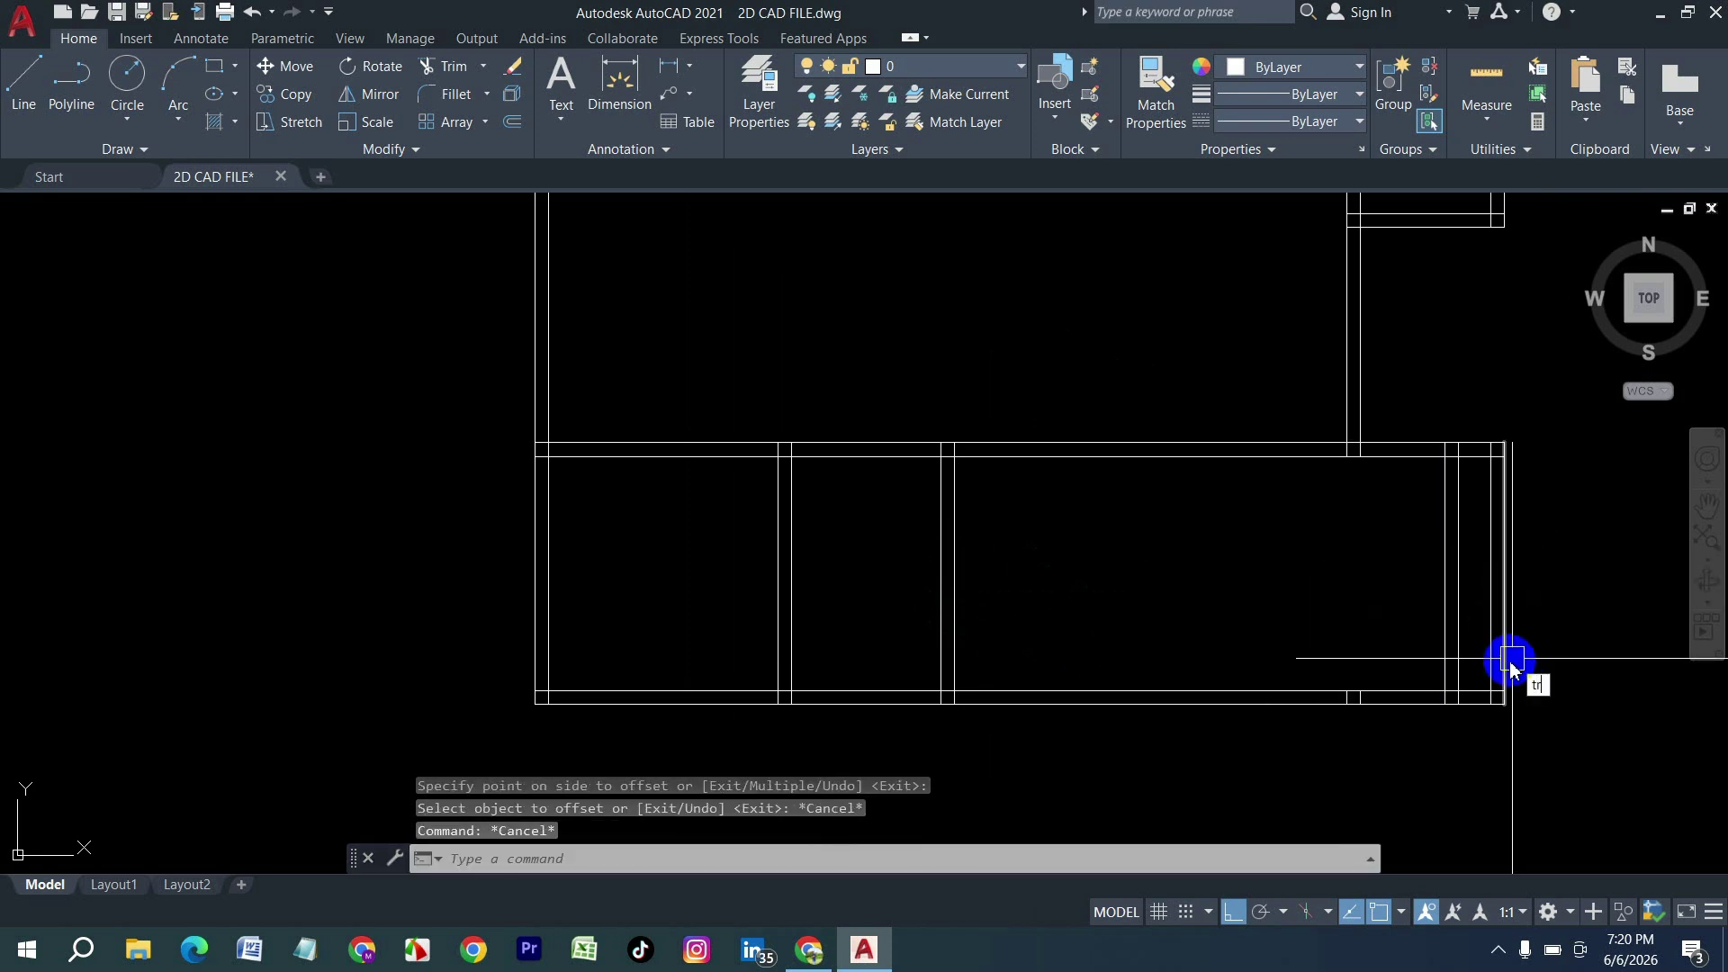
Step: Trim the second cross wall and bottom outer wall lines that extend beyond the new end wall
key("Return")
scroll(1491, 705, "up", 4)
left_click(1477, 734)
left_click(1460, 625)
scroll(1423, 704, "down", 6)
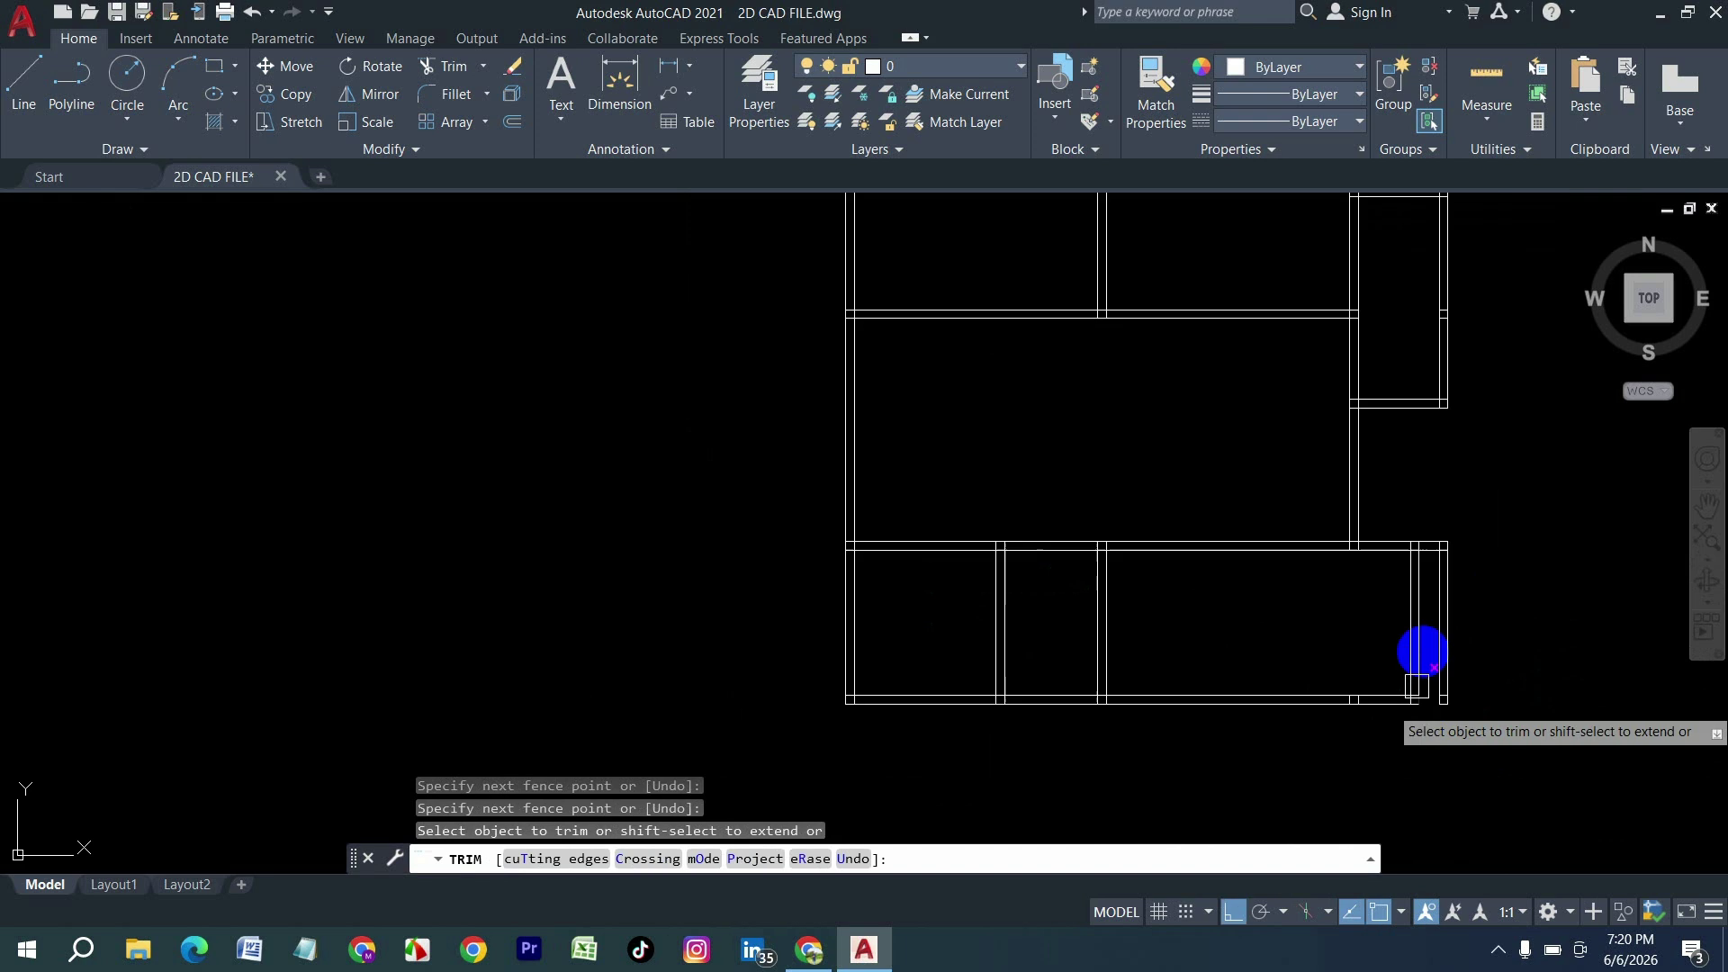
scroll(1422, 650, "up", 5)
left_click(1374, 559)
scroll(1396, 666, "down", 5)
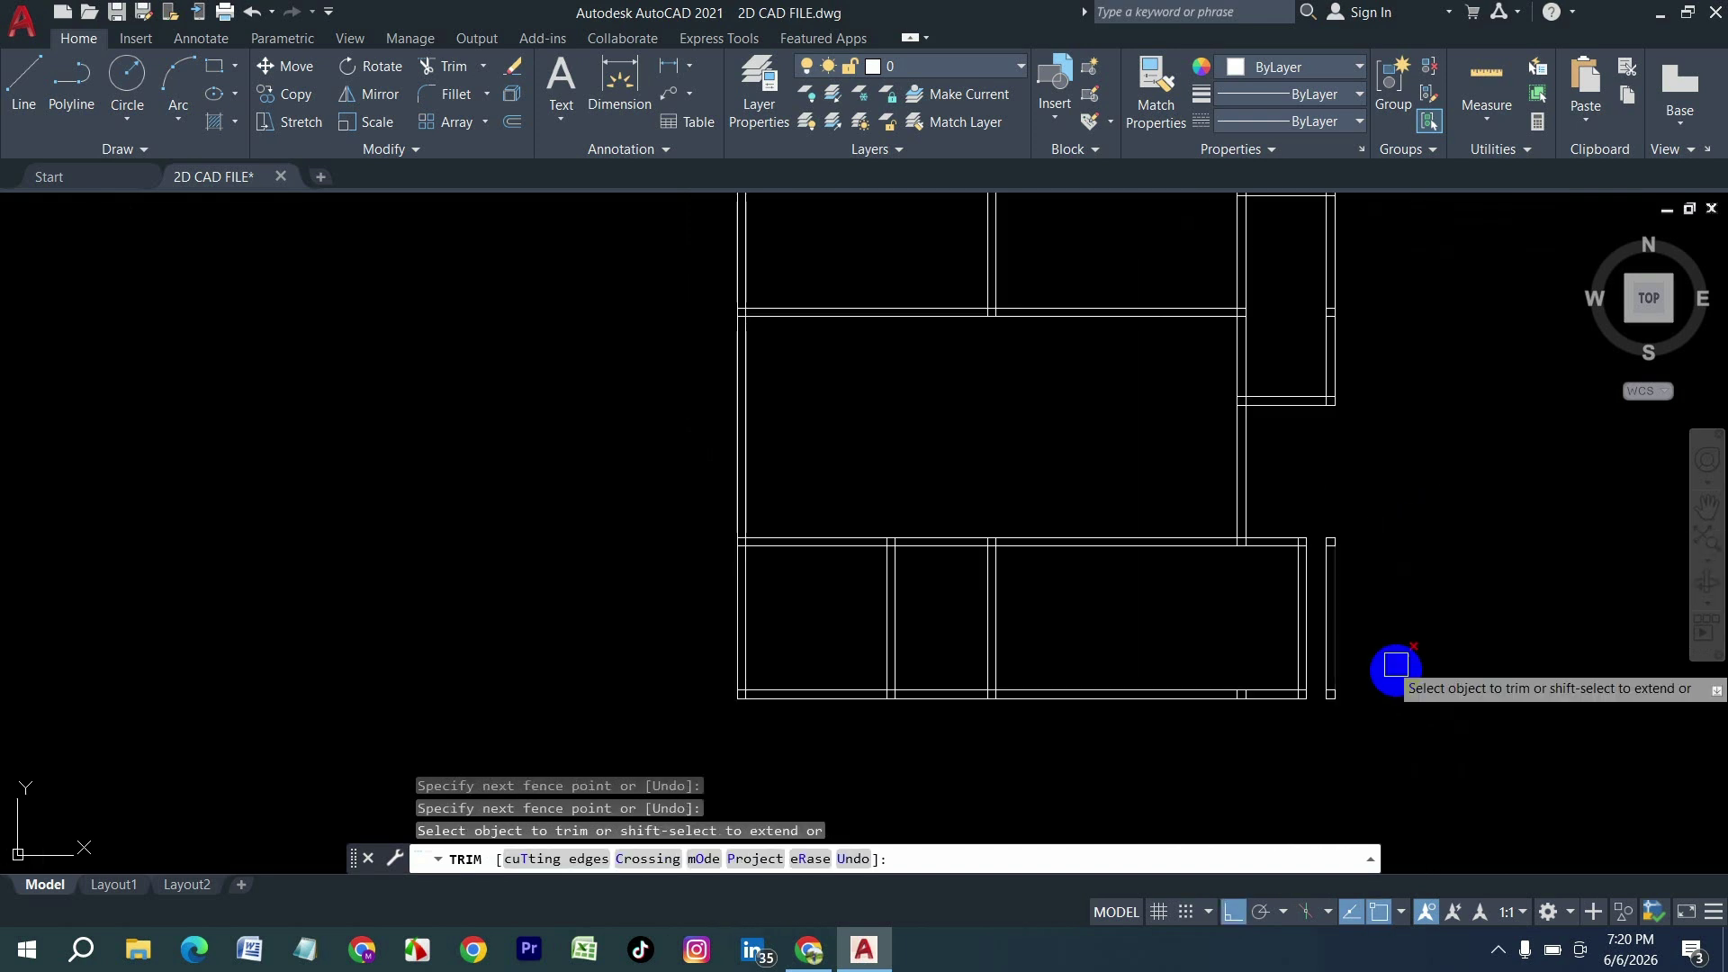
key("Escape")
Step: Delete the leftover outer wall pieces to the right of the new end wall
left_click(1386, 734)
left_click(1321, 508)
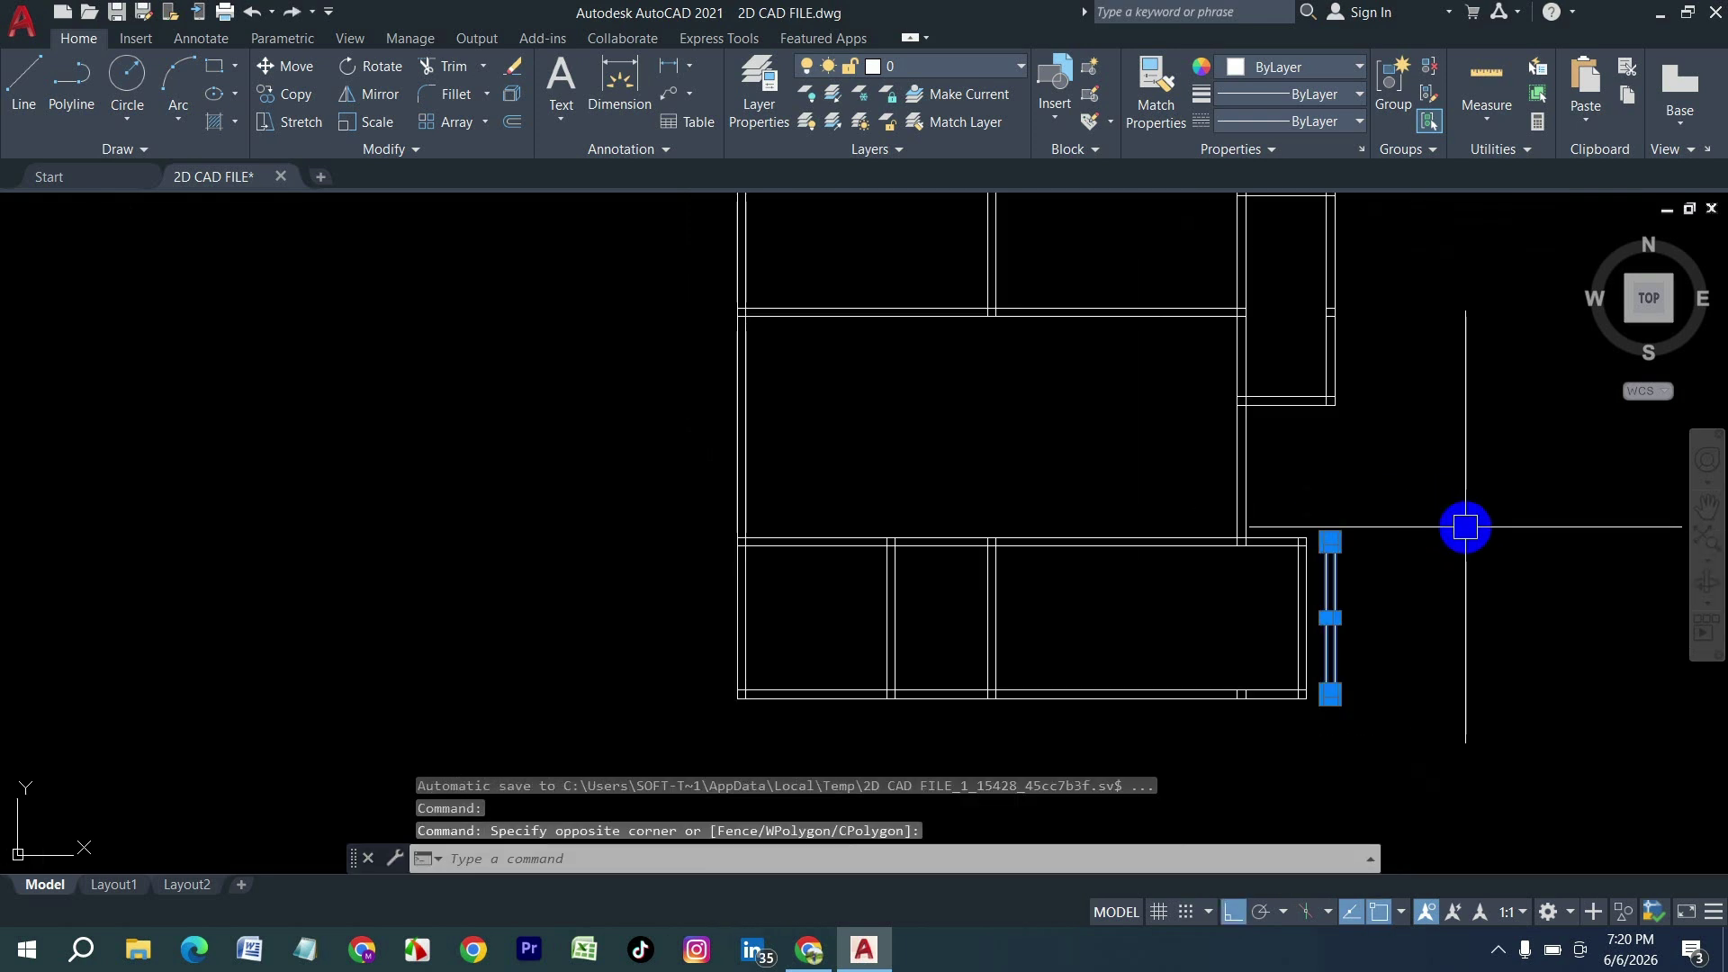
key("Delete")
Step: Offset the end wall's inner face 3'6" to the left to mark the stair landing
type("o")
key("Return")
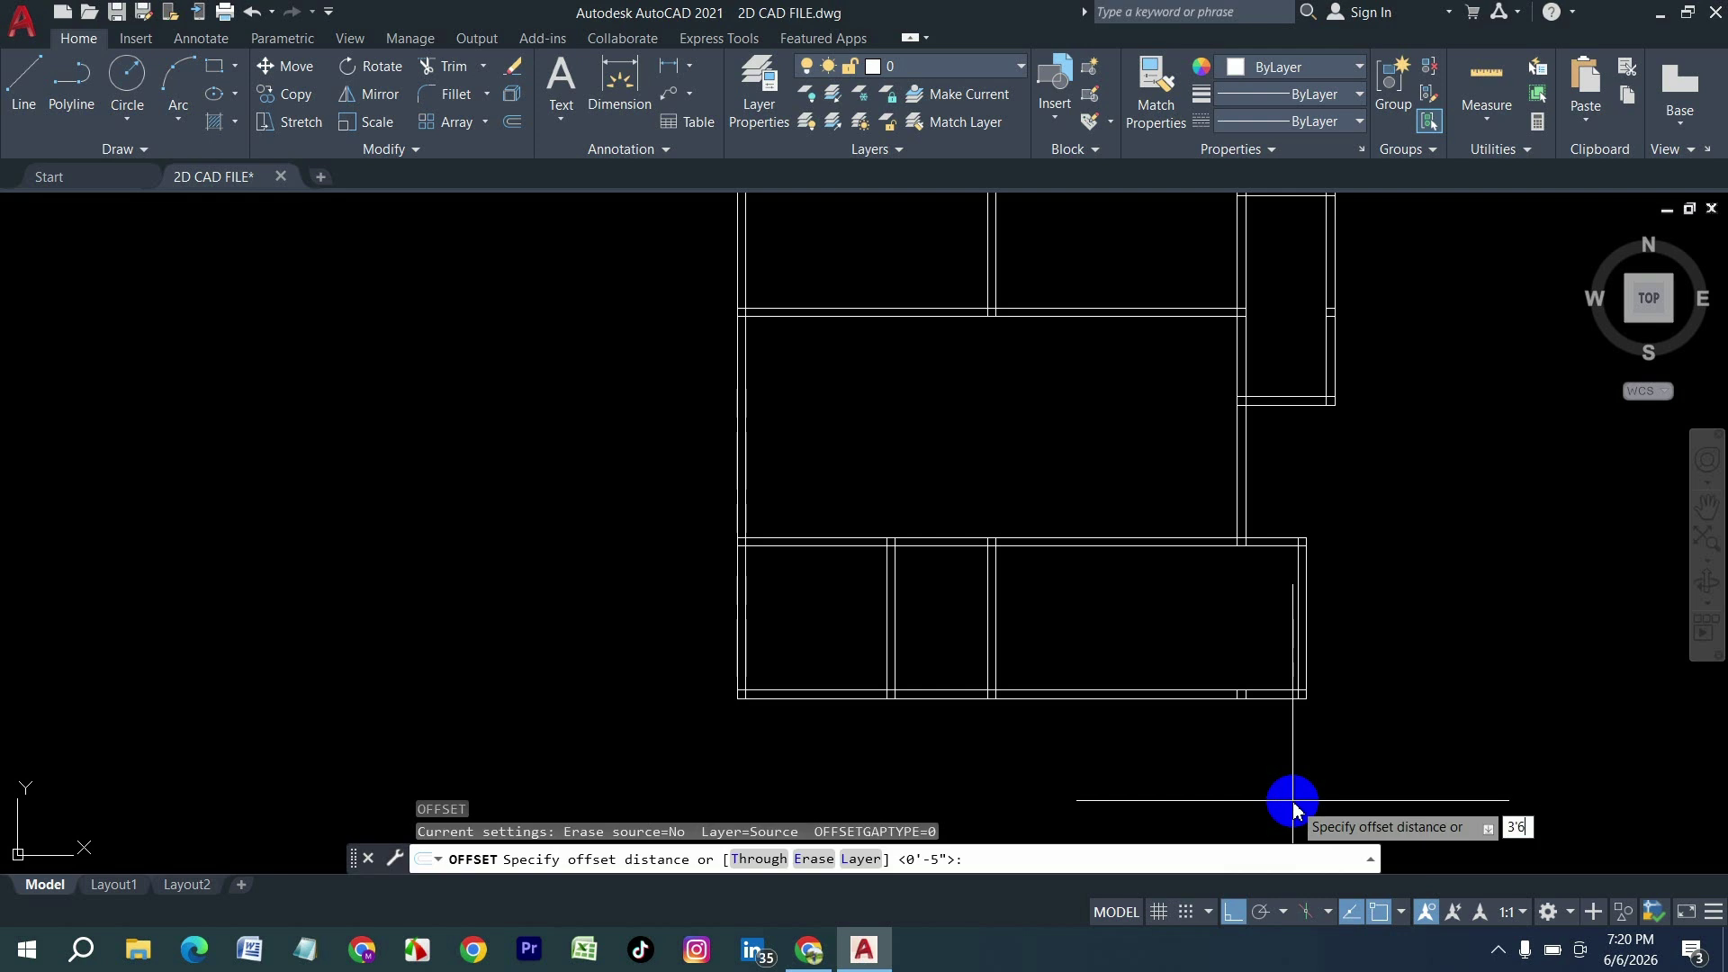
type("3'6")
key("Return")
scroll(1231, 640, "up", 2)
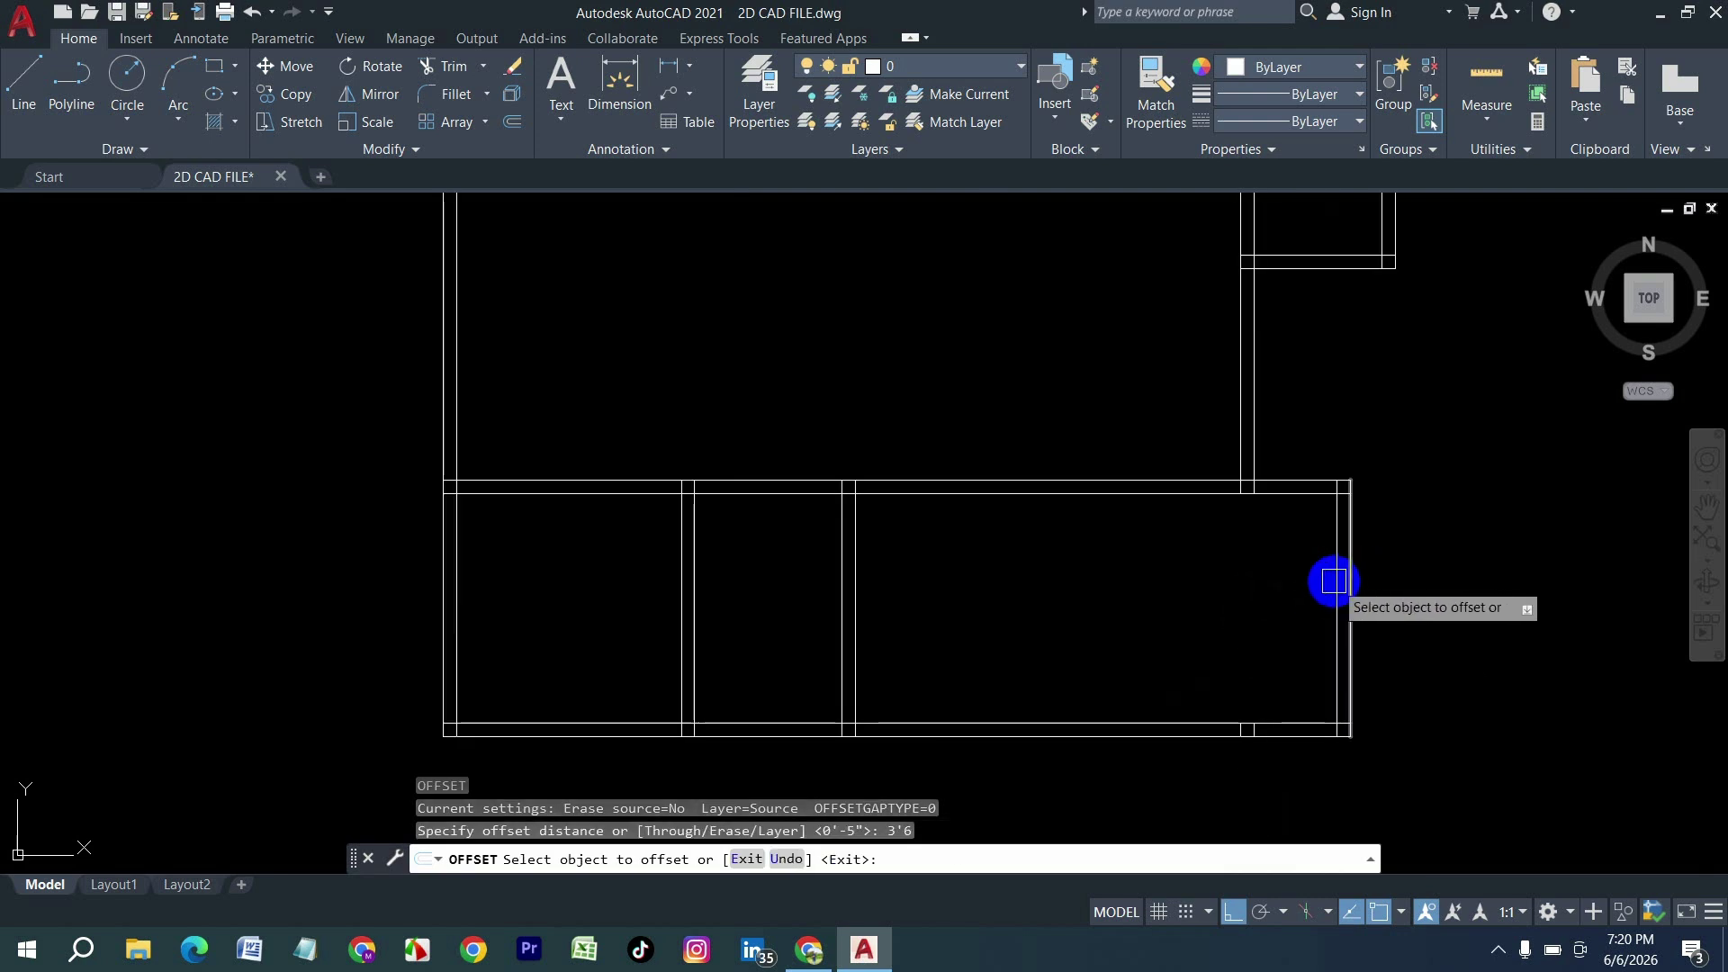
left_click(1334, 582)
left_click(1204, 625)
key("Return")
Step: Offset the stair landing line 10" to the left nine times in succession to create the stair treads
key("Return")
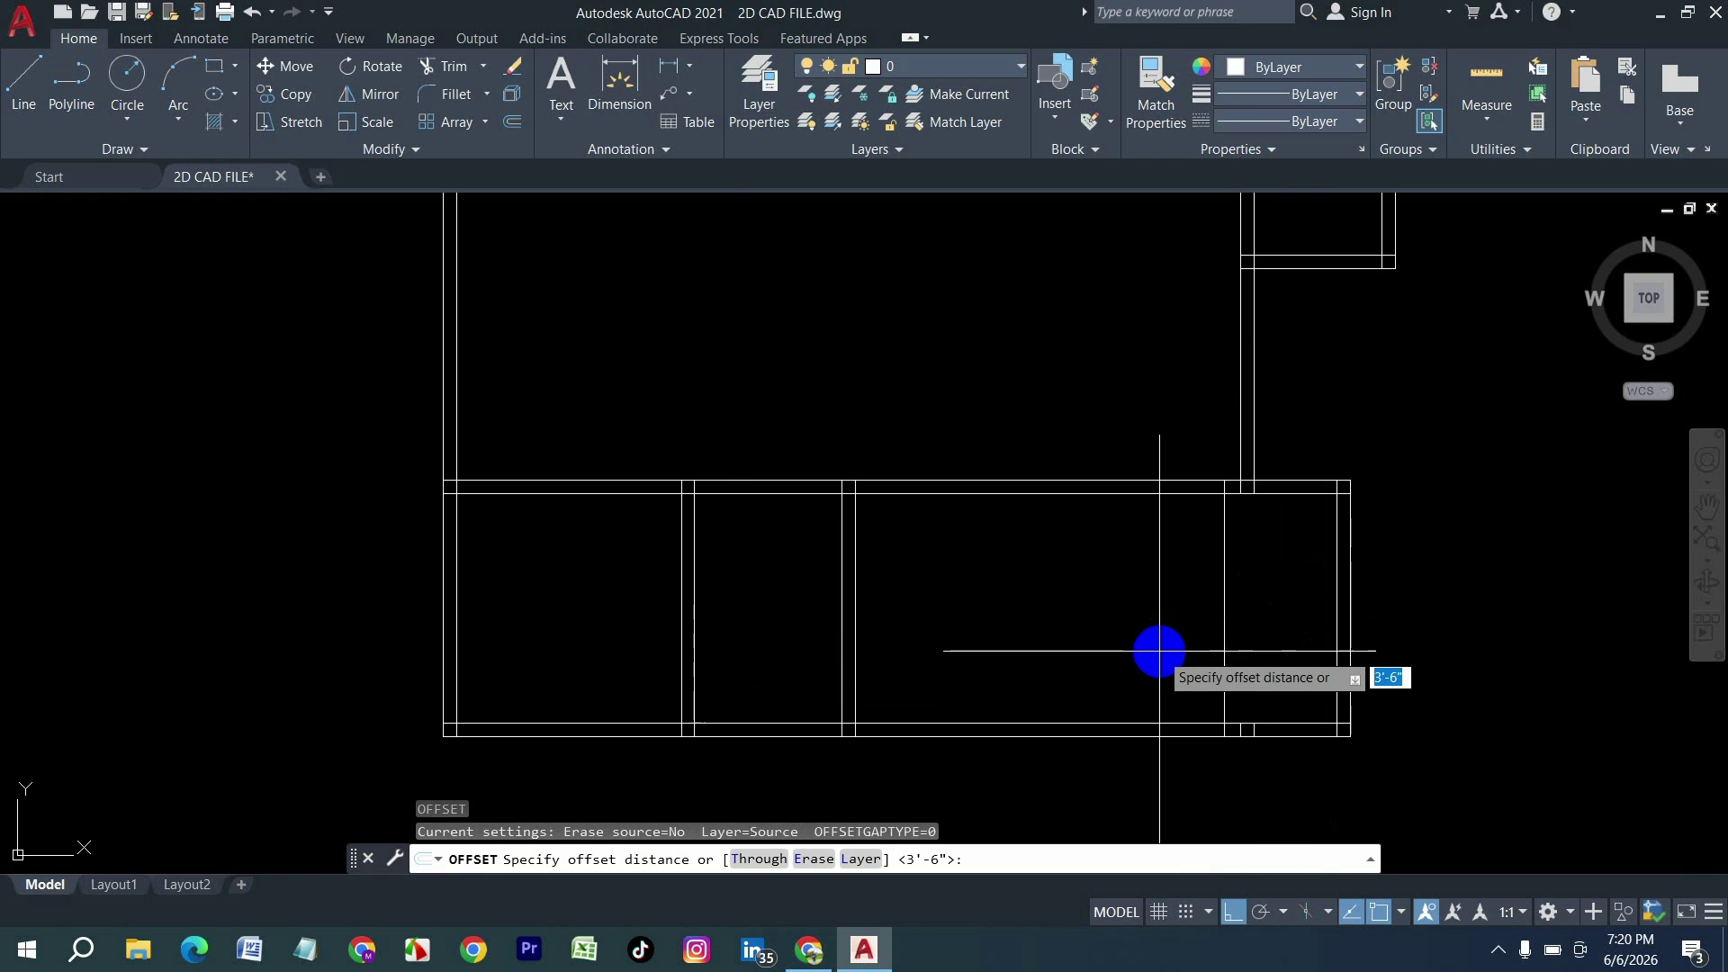
type("10")
key("Return")
left_click(1226, 607)
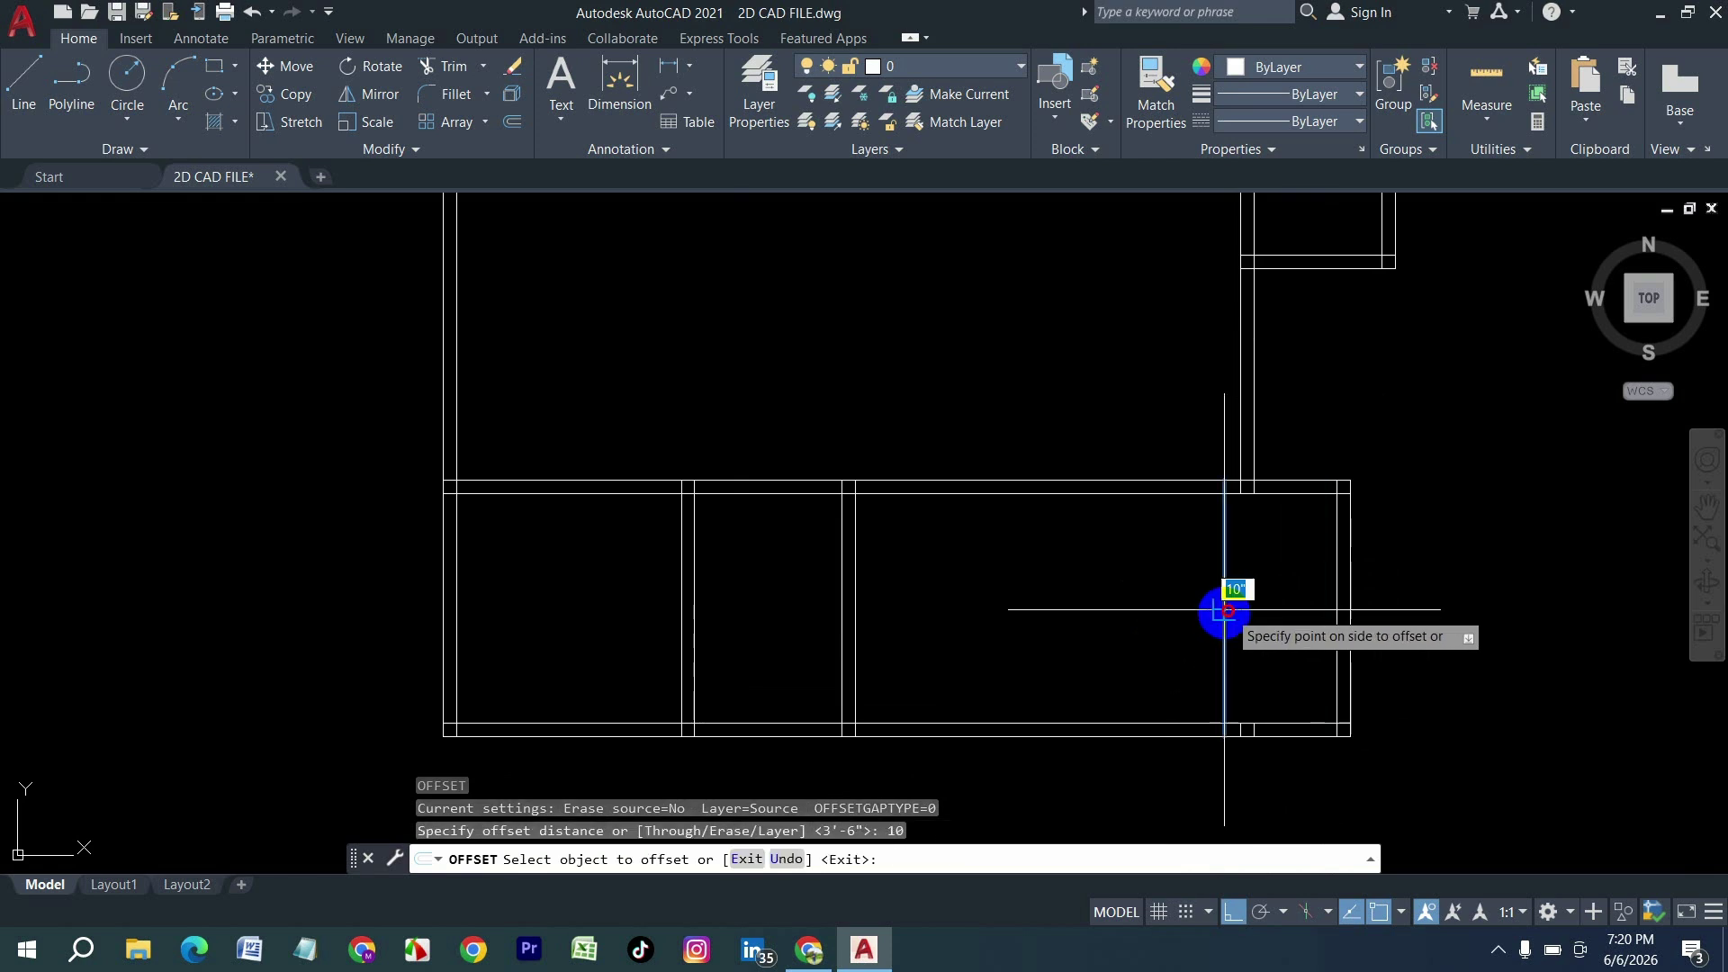
left_click(1195, 621)
left_click(1195, 621)
left_click(1093, 637)
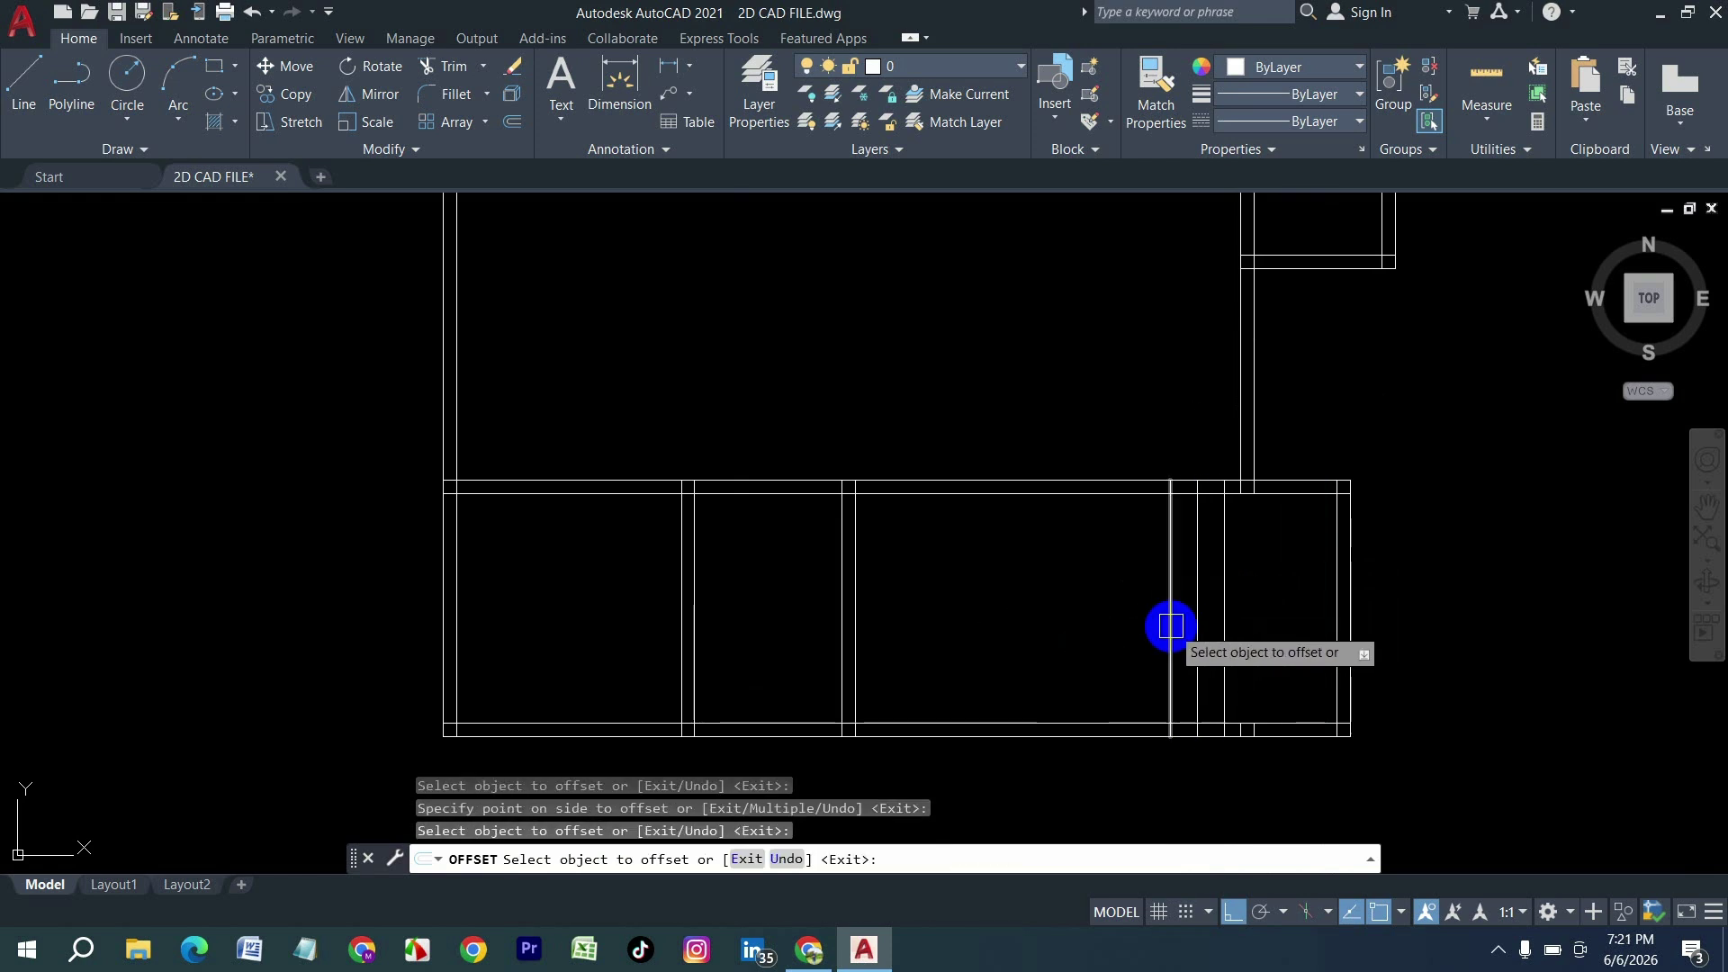
left_click(1170, 625)
left_click(1100, 638)
left_click(1144, 636)
left_click(1067, 653)
left_click(1117, 645)
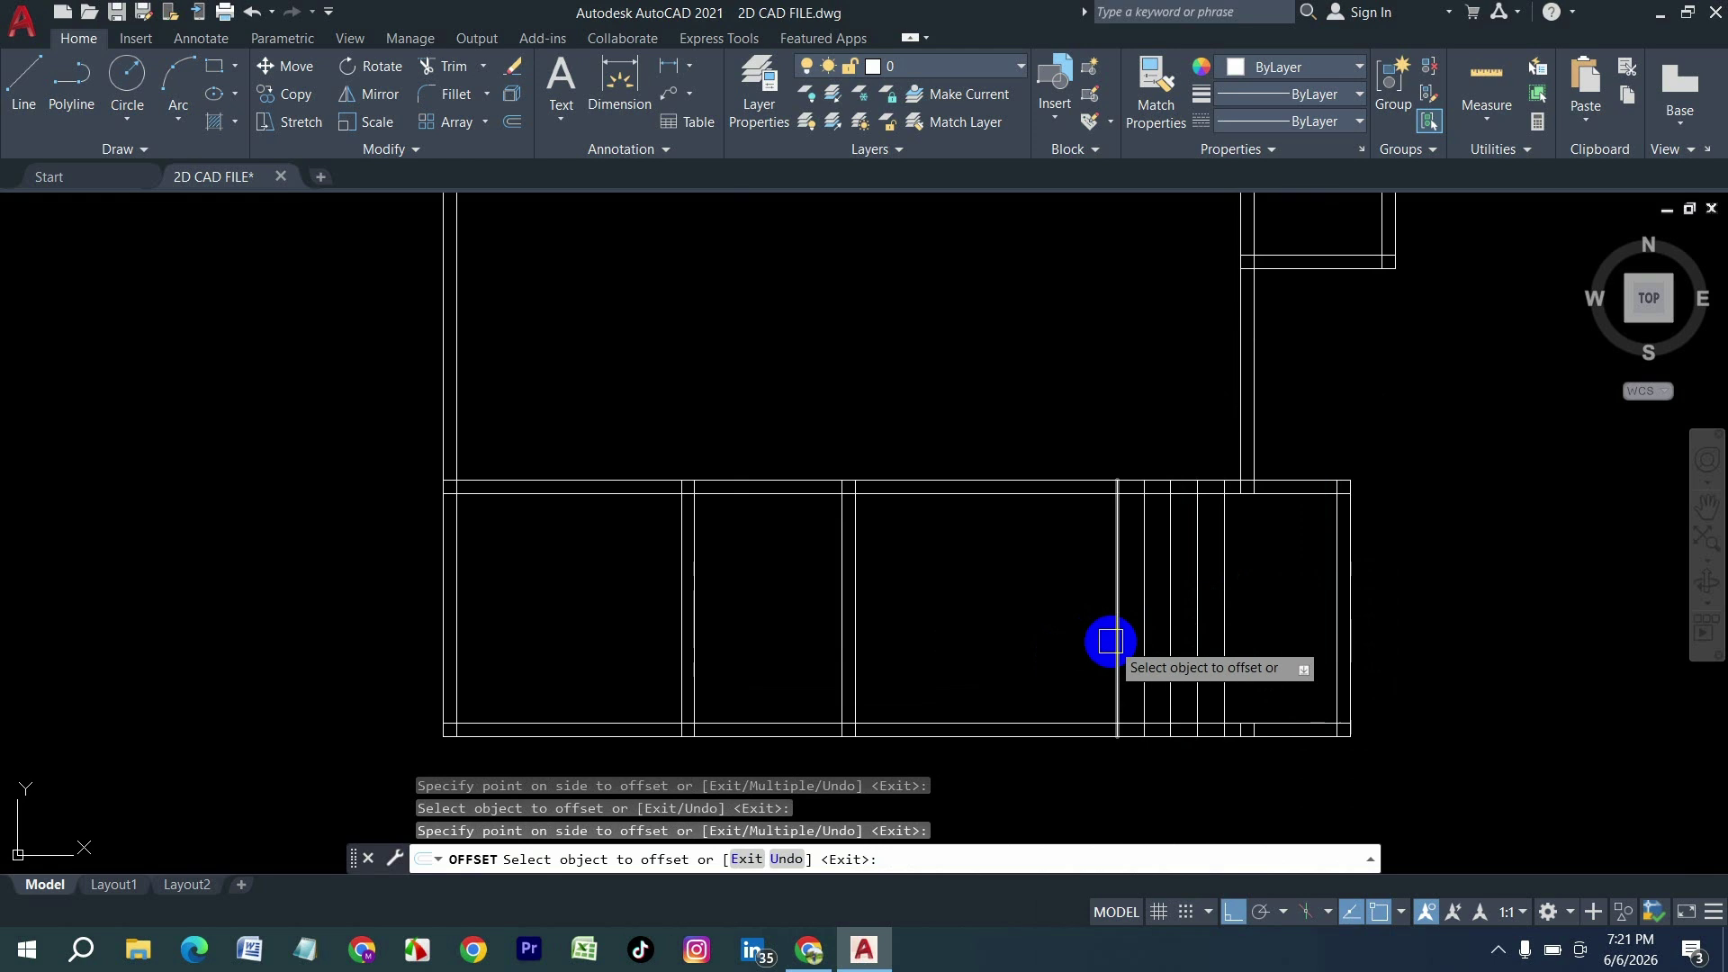
left_click(1077, 644)
left_click(1088, 644)
left_click(1034, 644)
left_click(1062, 639)
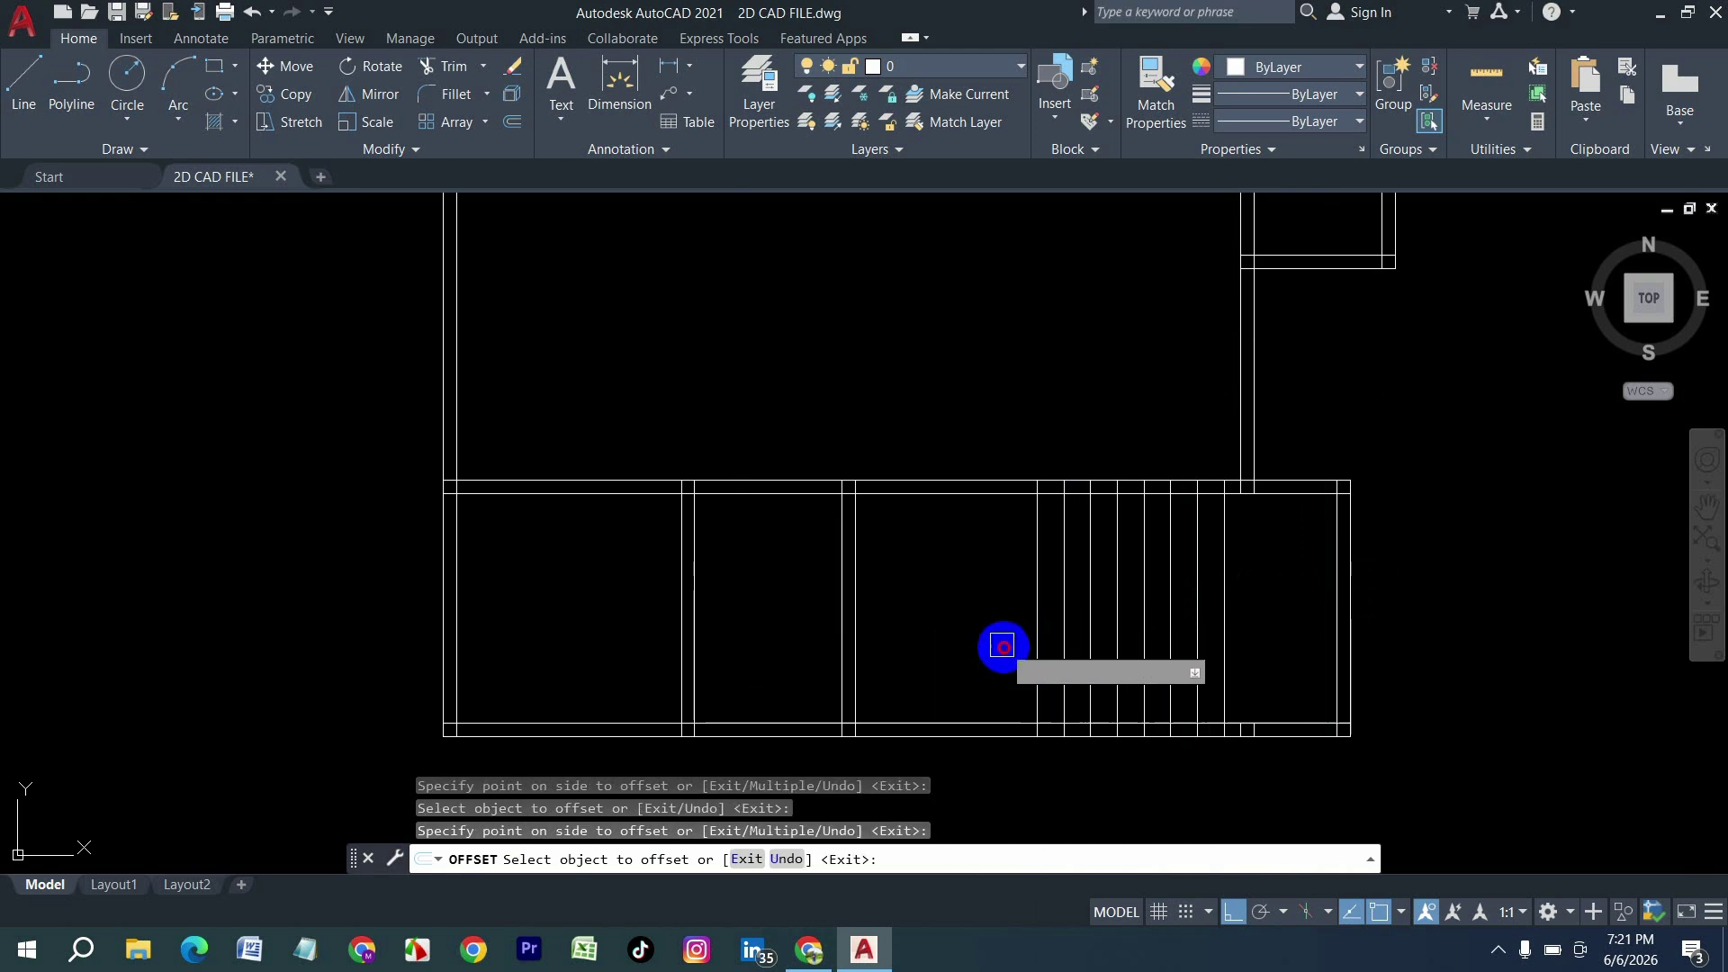
left_click(1003, 644)
left_click(1038, 636)
left_click(1003, 640)
left_click(1010, 644)
left_click(967, 662)
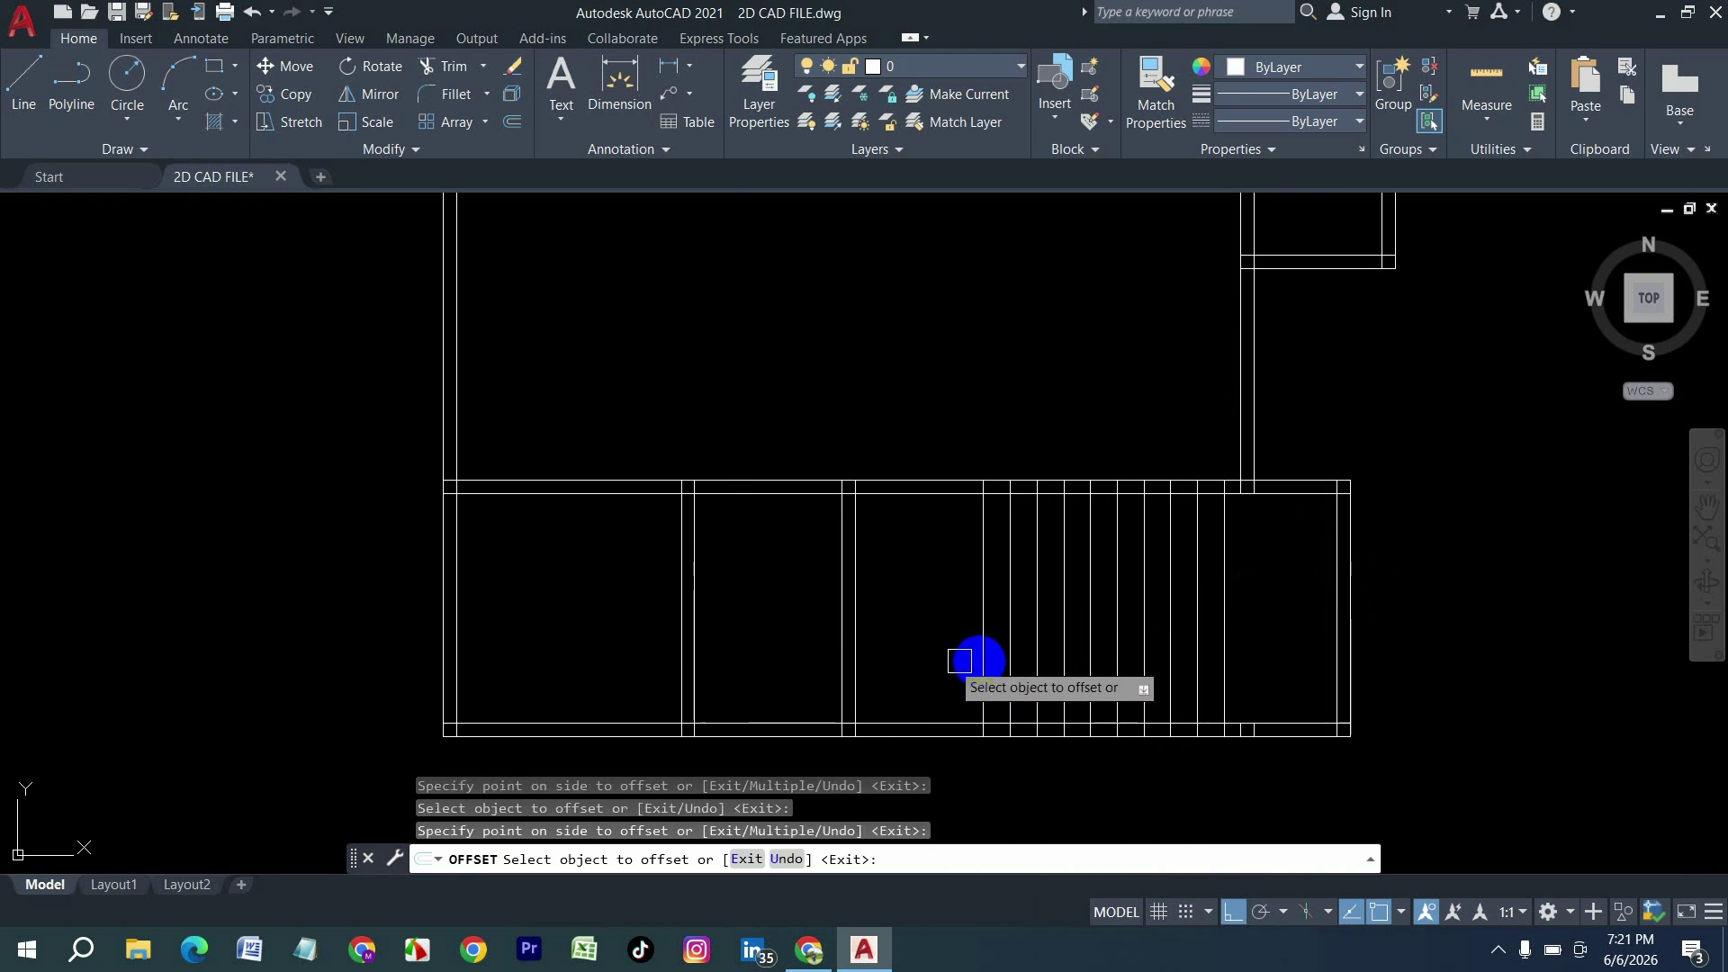
key("Escape")
Step: Draw a horizontal line from the midpoint of the last tread to the midpoint of the landing line, dividing the stair flights
type("l")
key("Return")
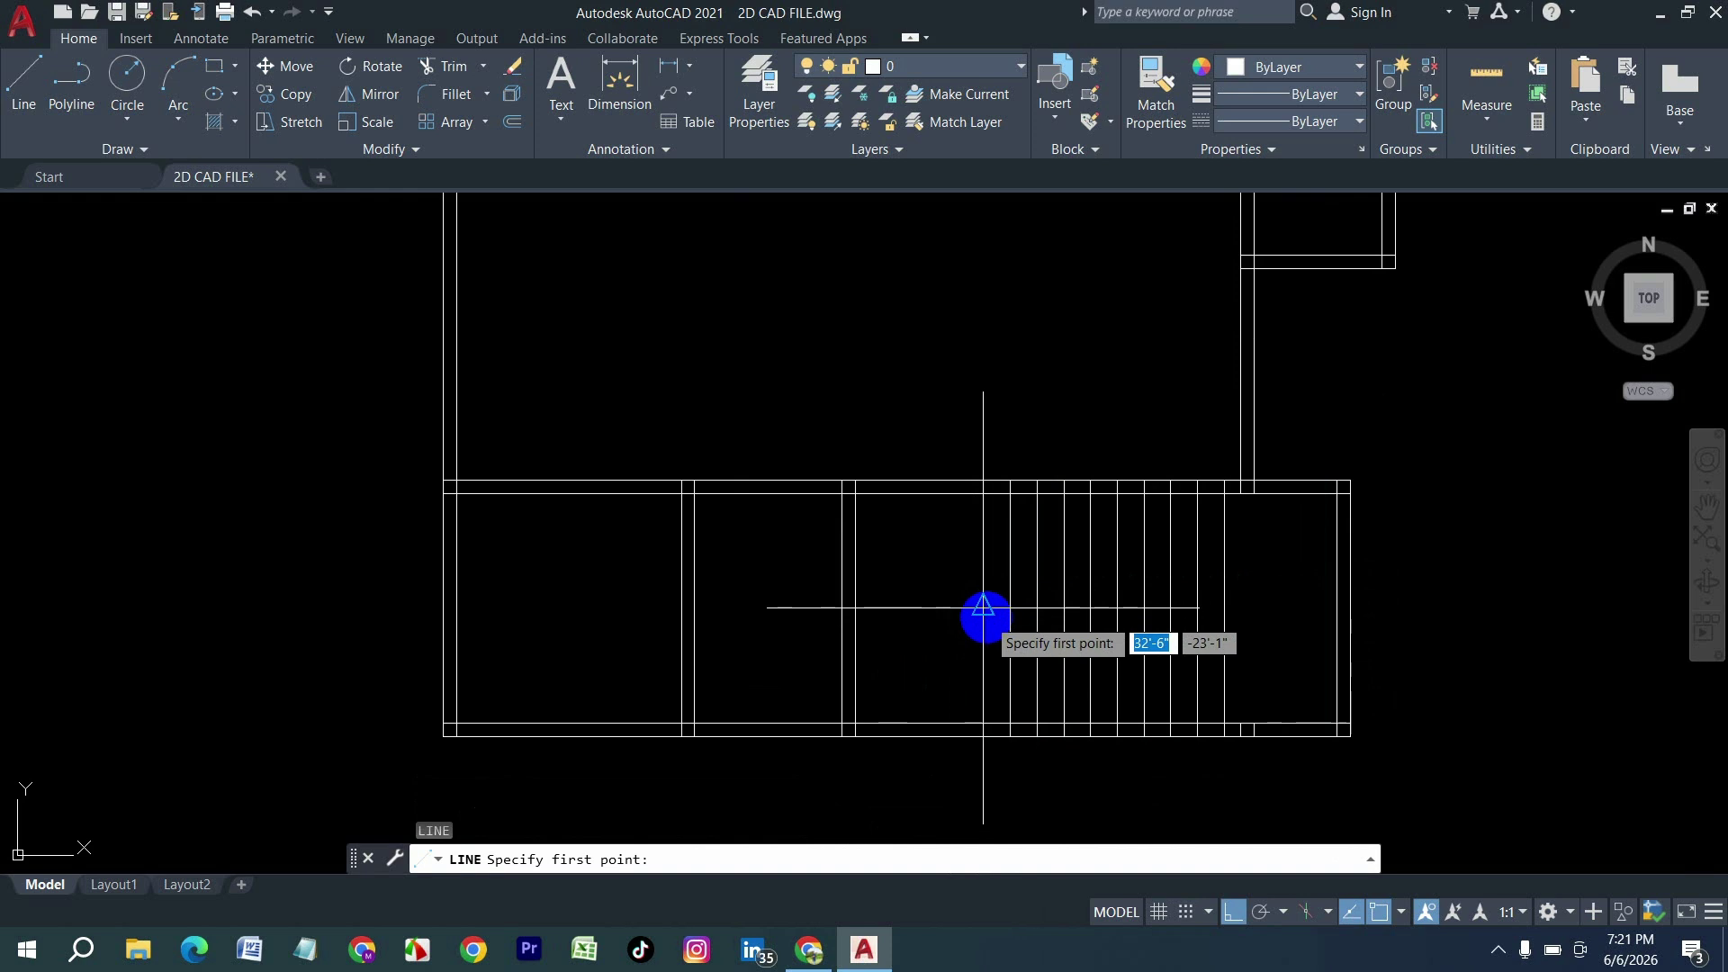
left_click(986, 616)
left_click(1226, 603)
key("Return")
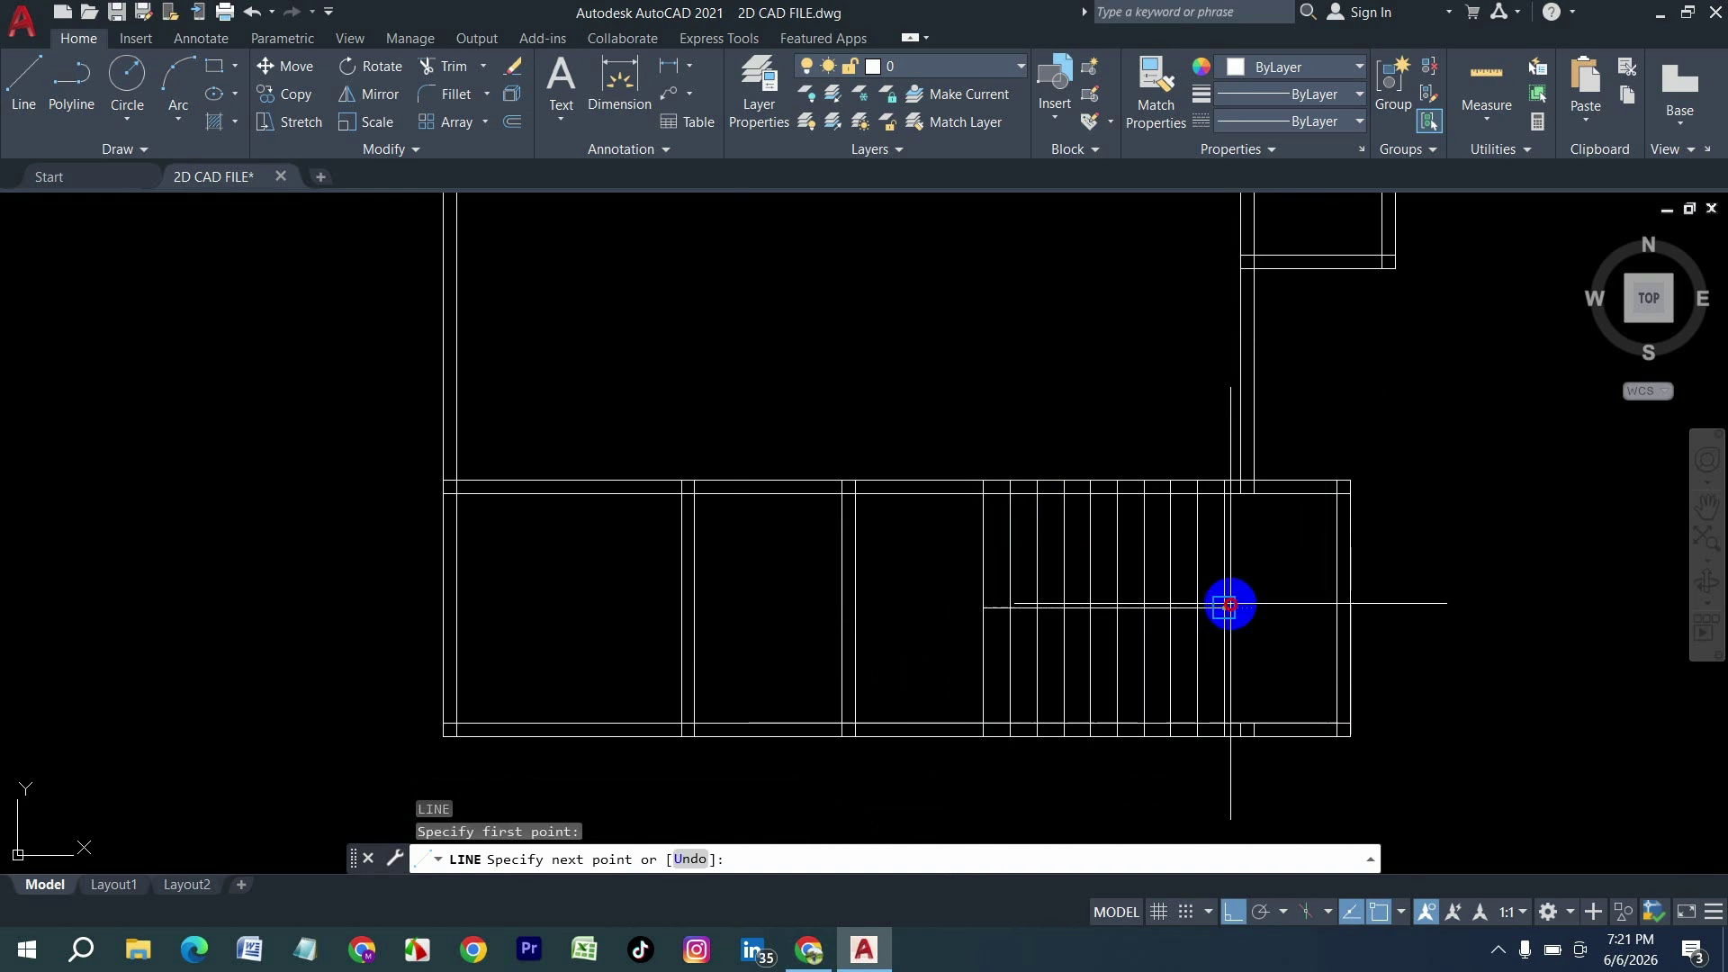
Step: Set the object colour to Red and draw a 10" by 10" column square outside the plan, right of the upper rooms
scroll(964, 632, "down", 4)
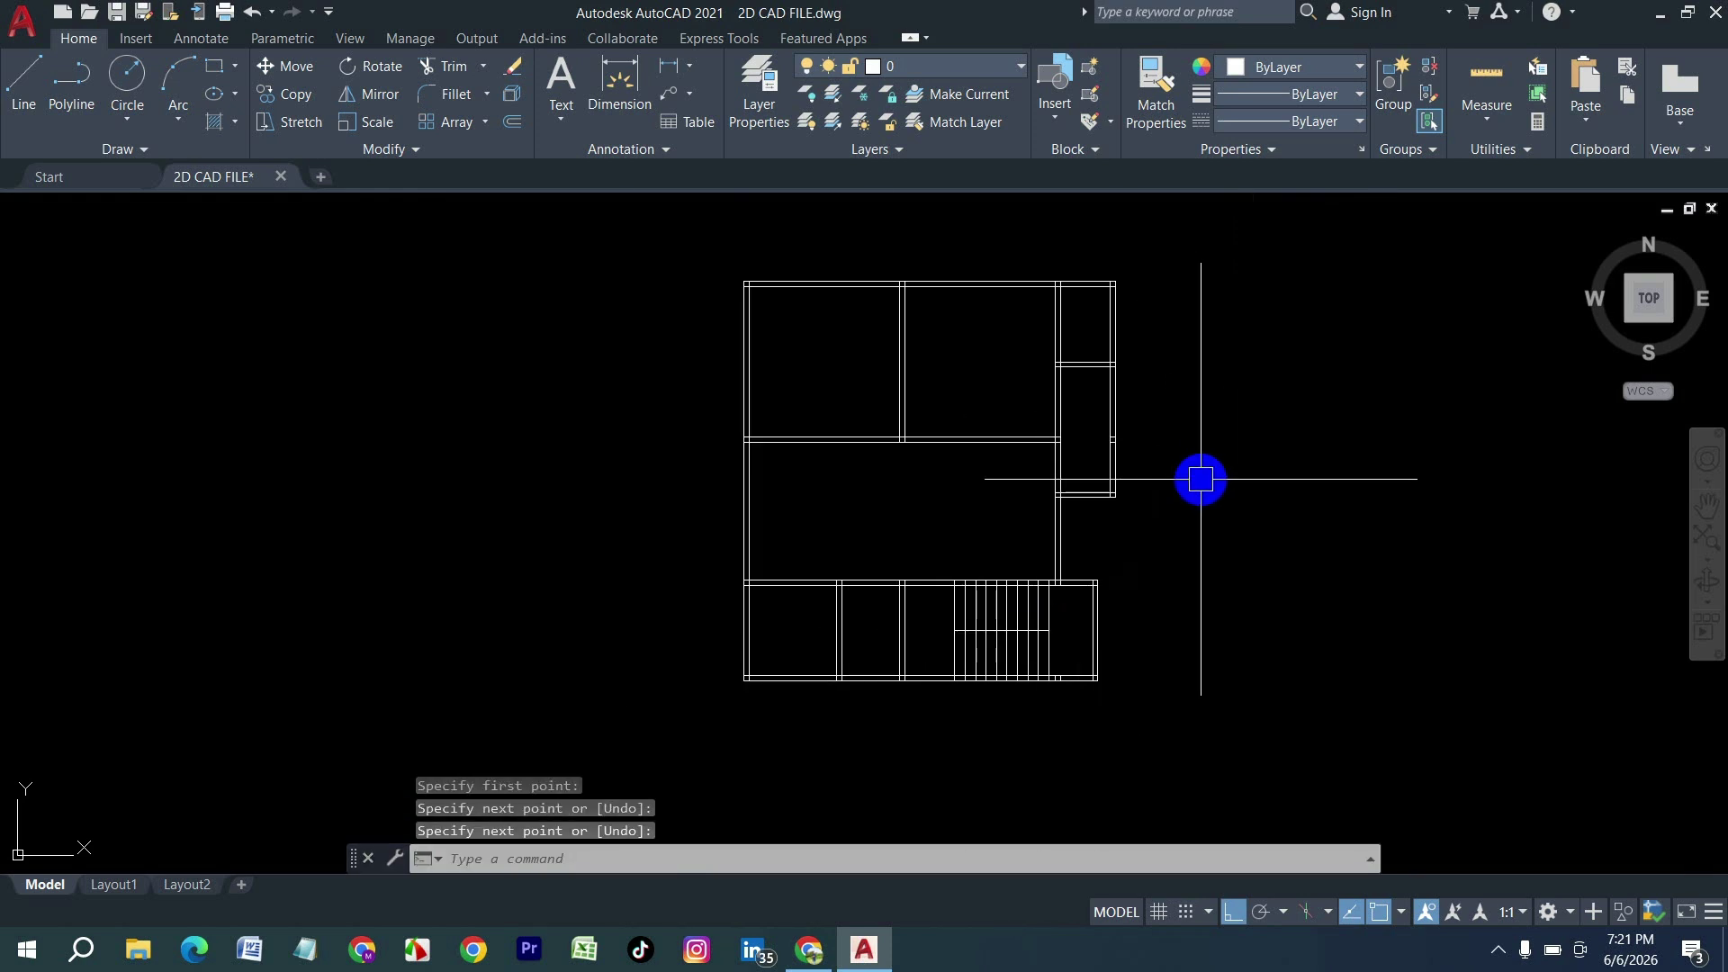
left_click(1286, 69)
left_click(1233, 290)
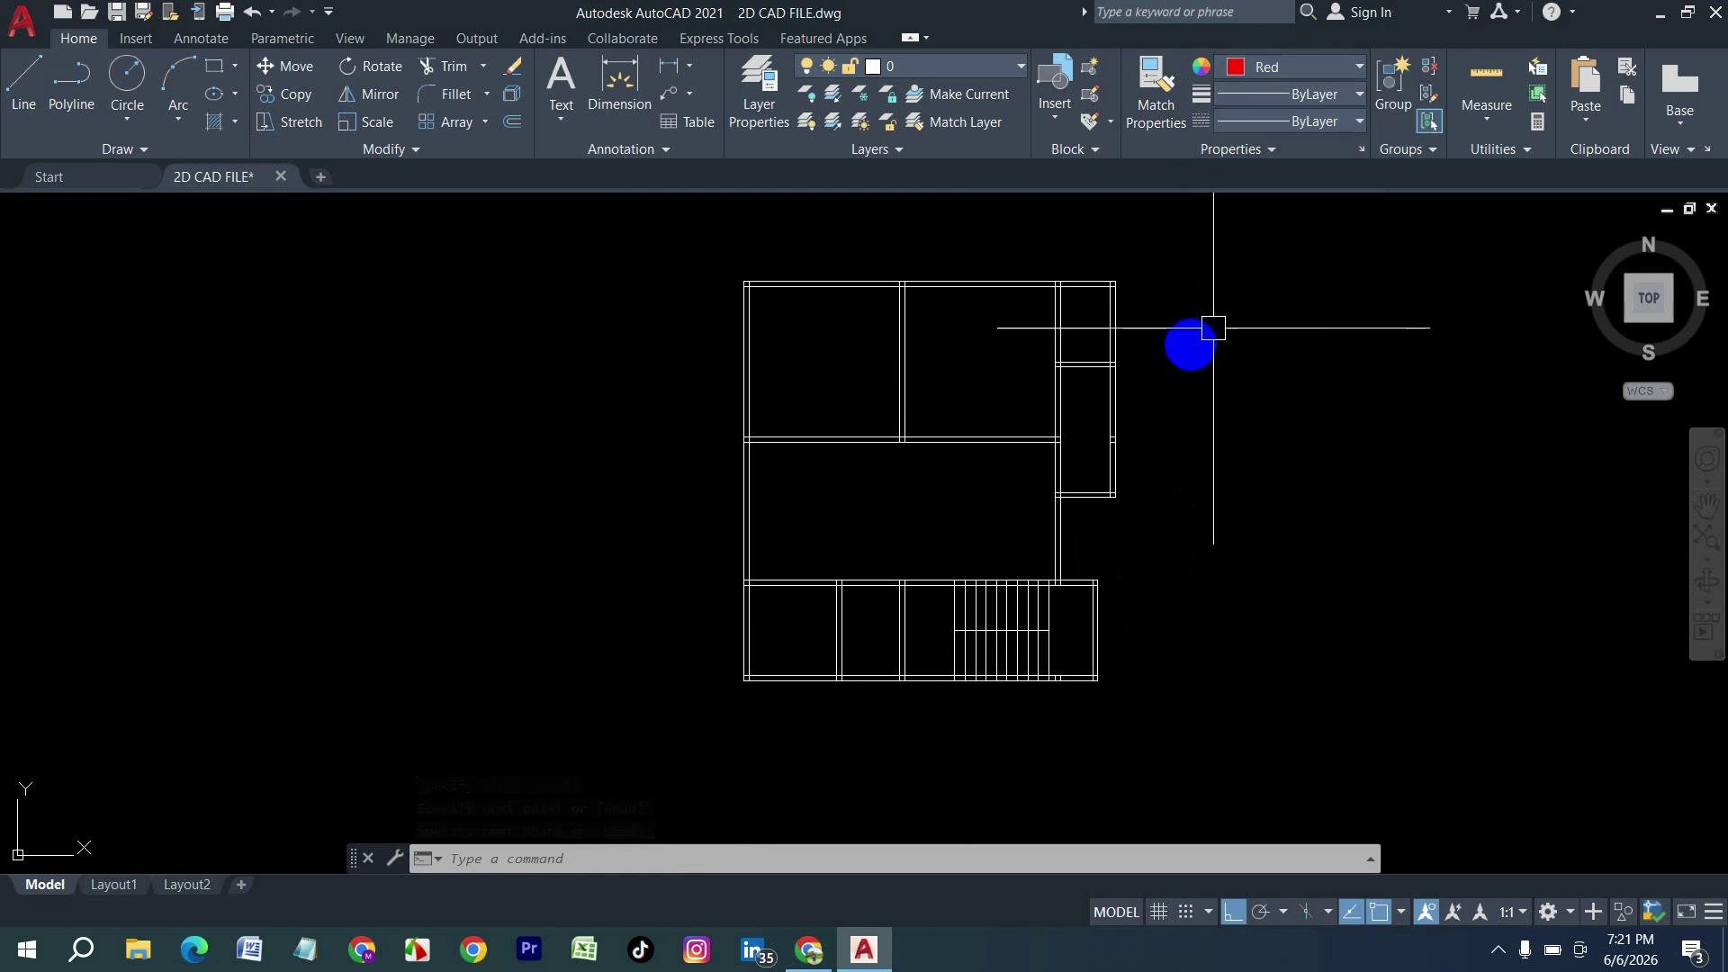
scroll(1206, 306, "up", 2)
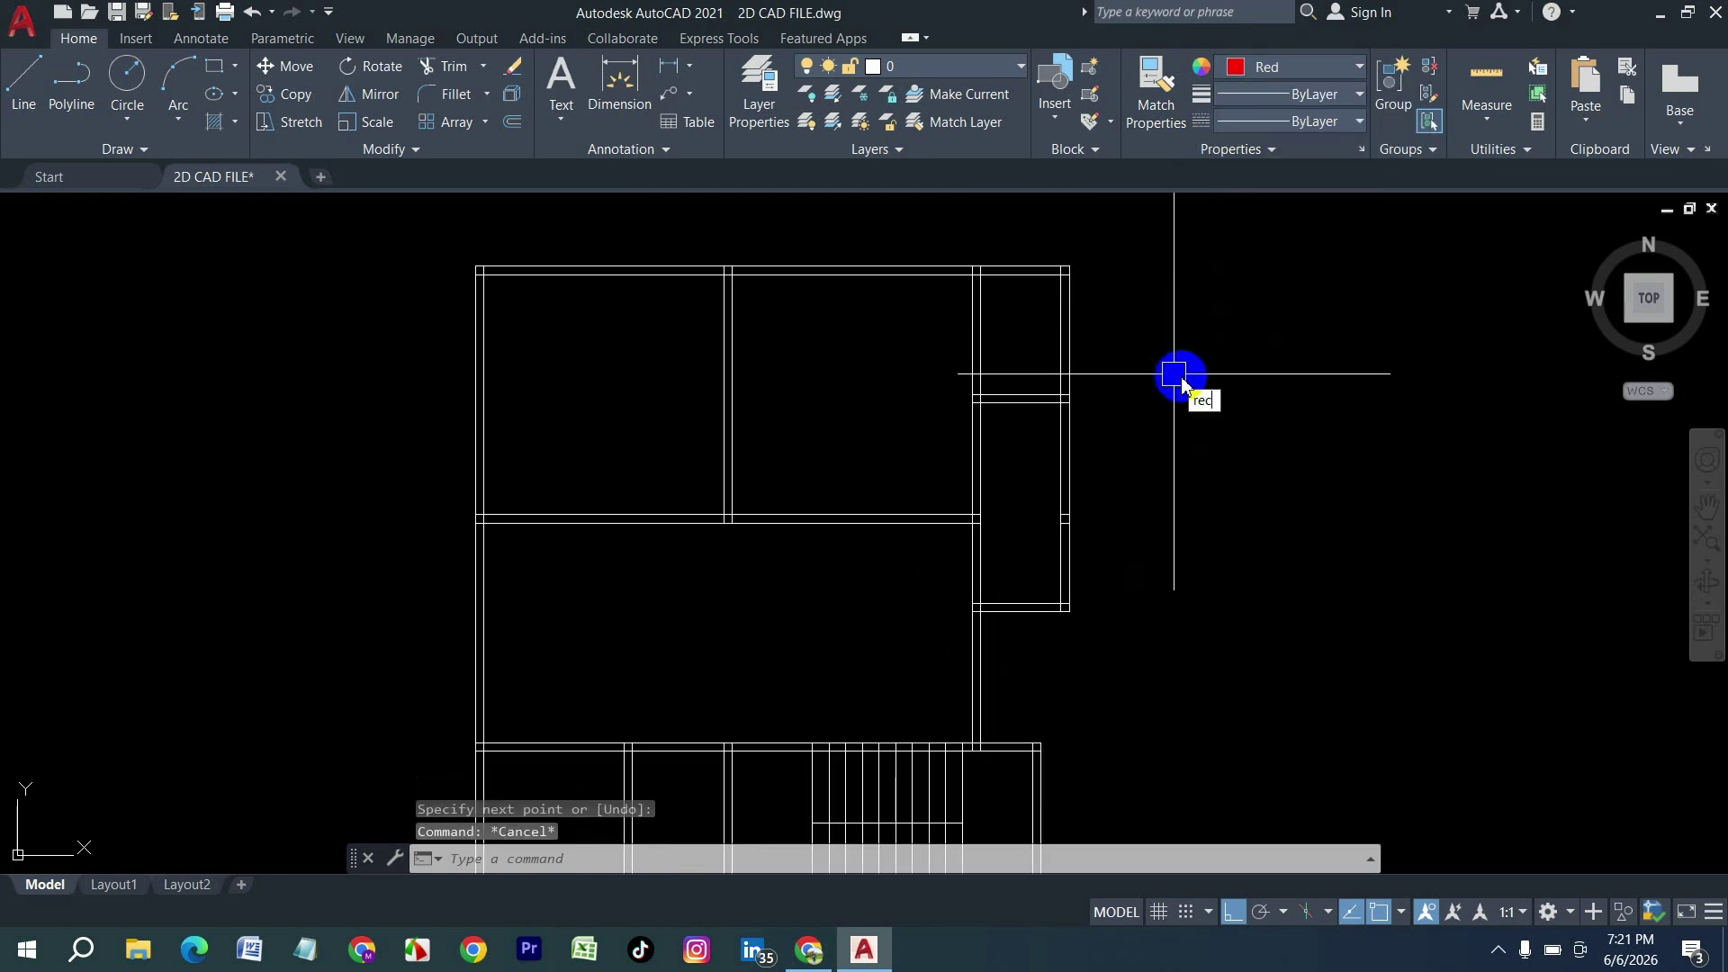
type("rec")
key("Return")
left_click(1158, 340)
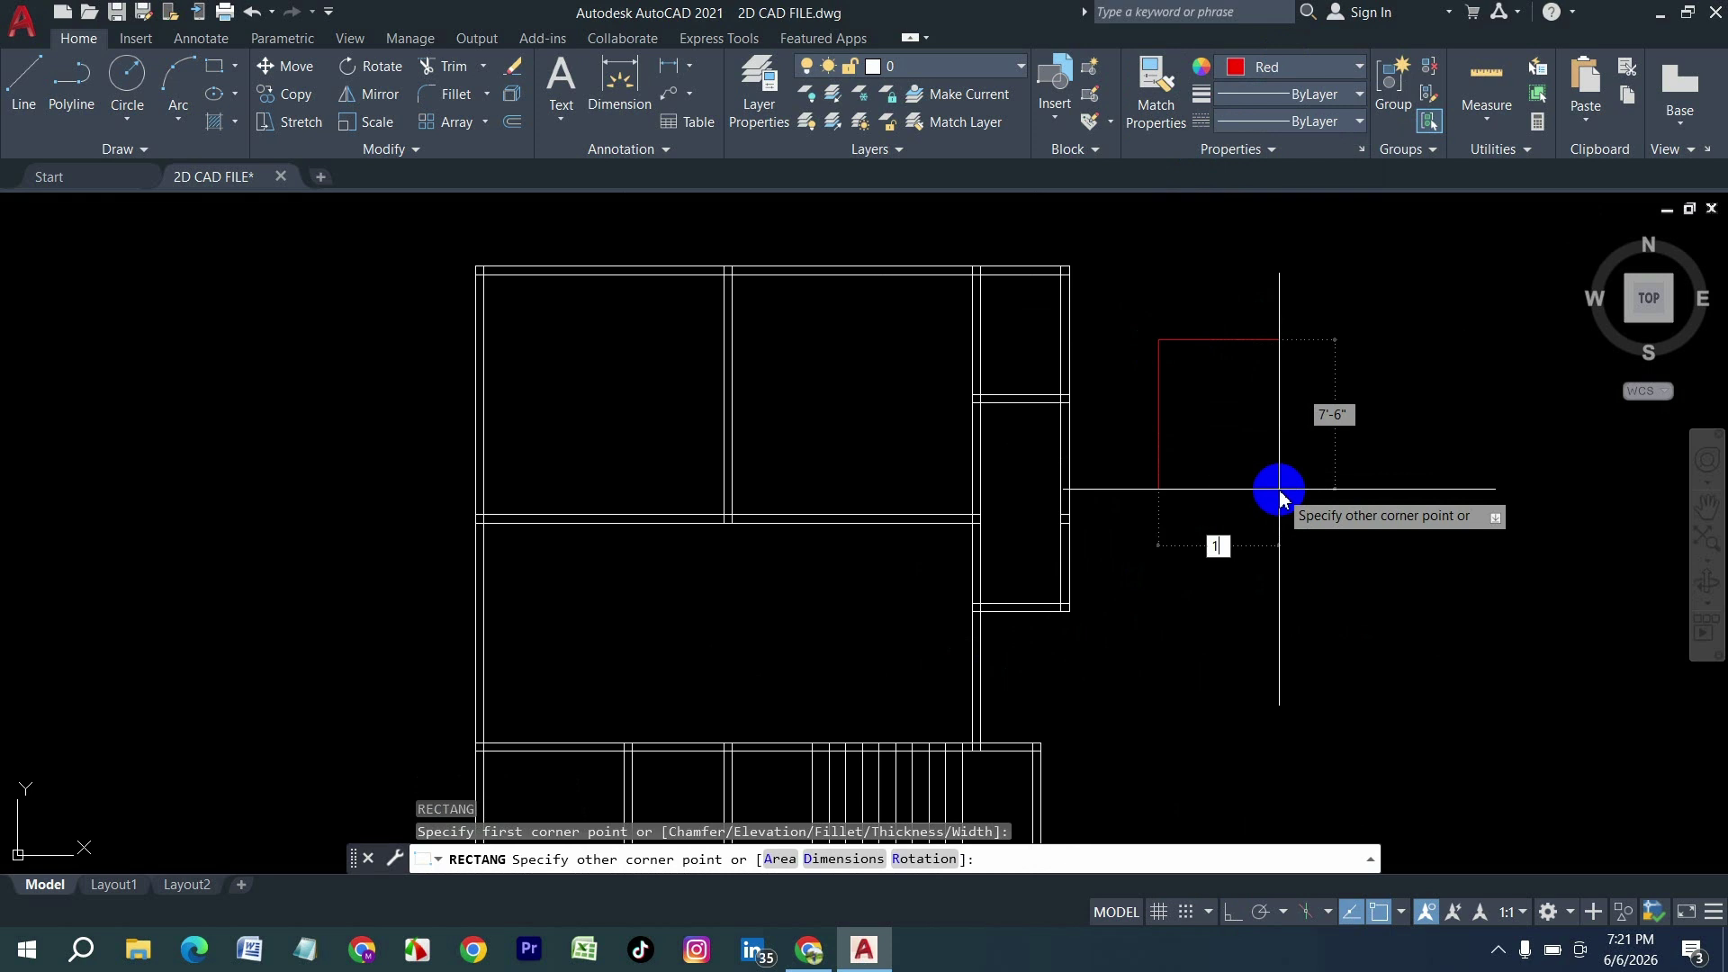
key("Tab")
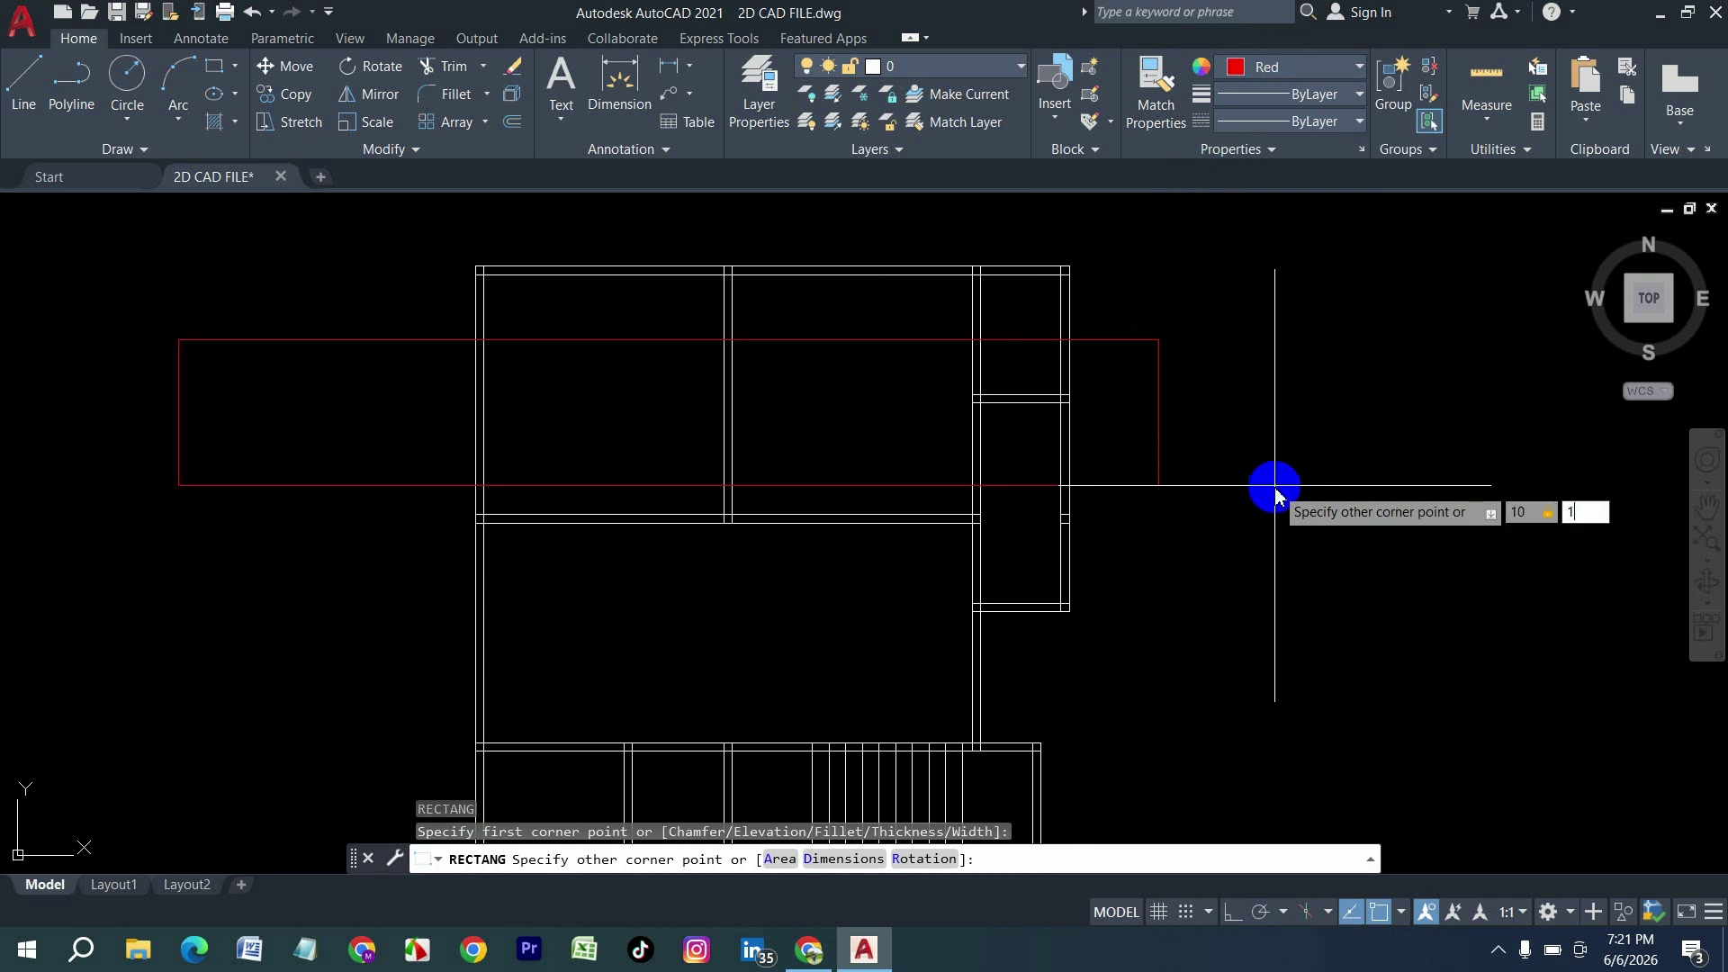
type("10")
key("Return")
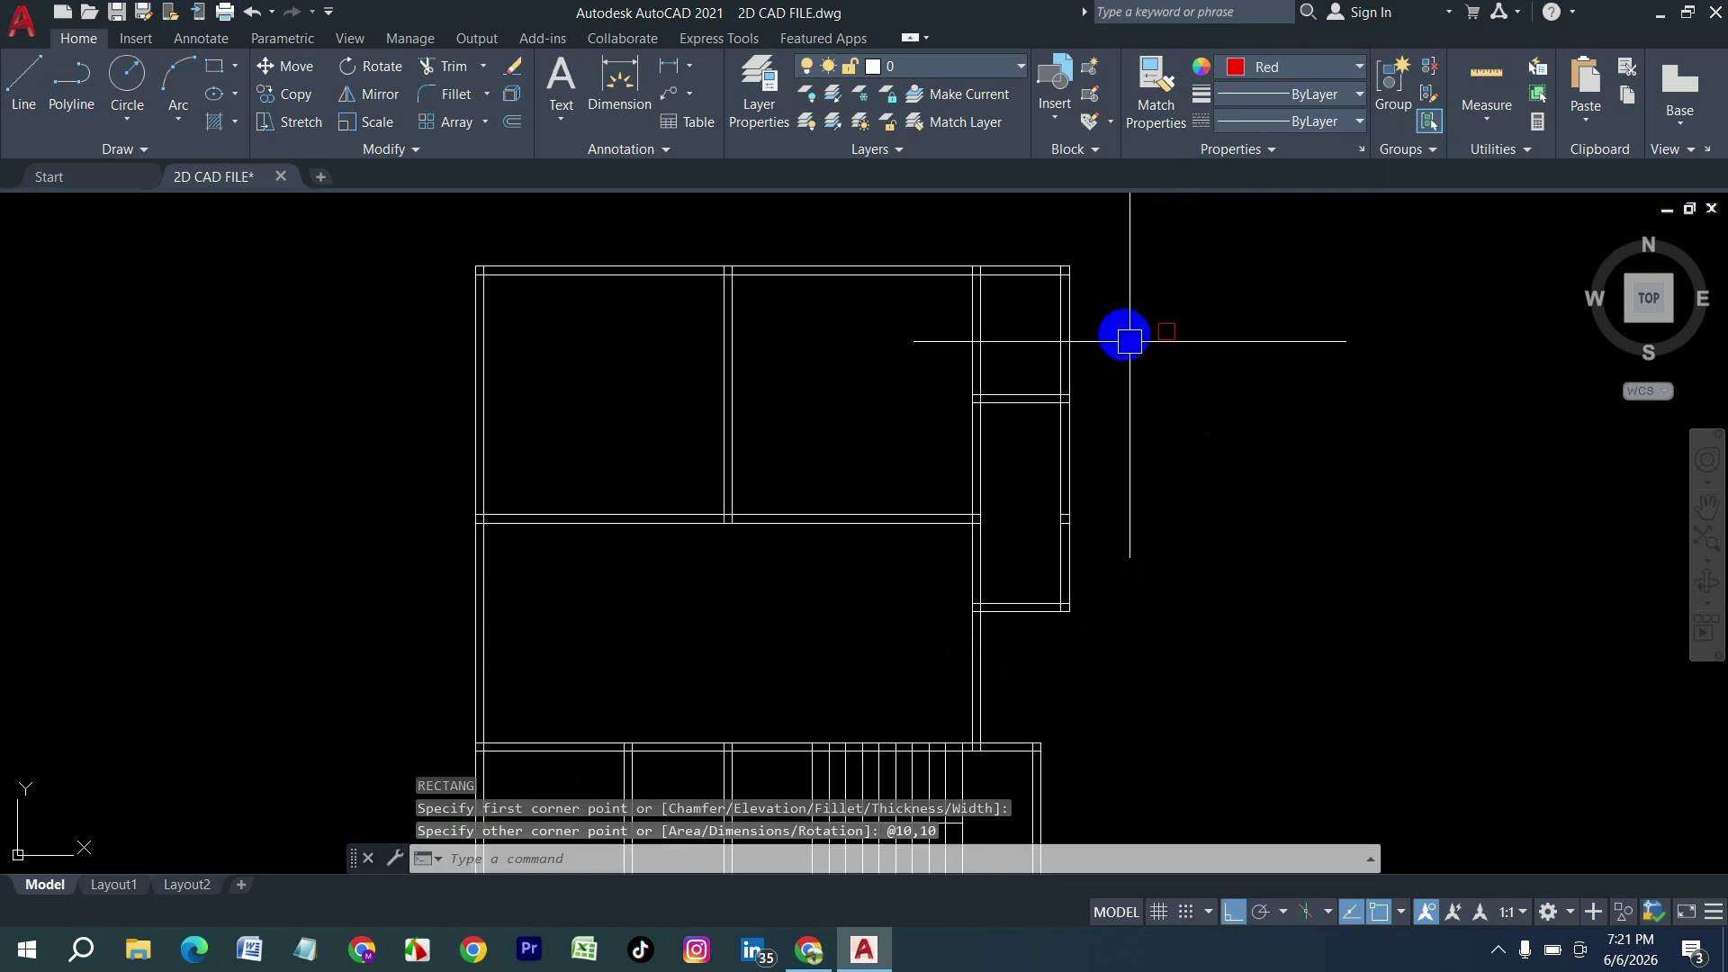
Step: Copy the red column square to the top outer wall's left corner and its junctions with the two vertical walls to the right
scroll(1171, 343, "up", 5)
scroll(1211, 532, "down", 3)
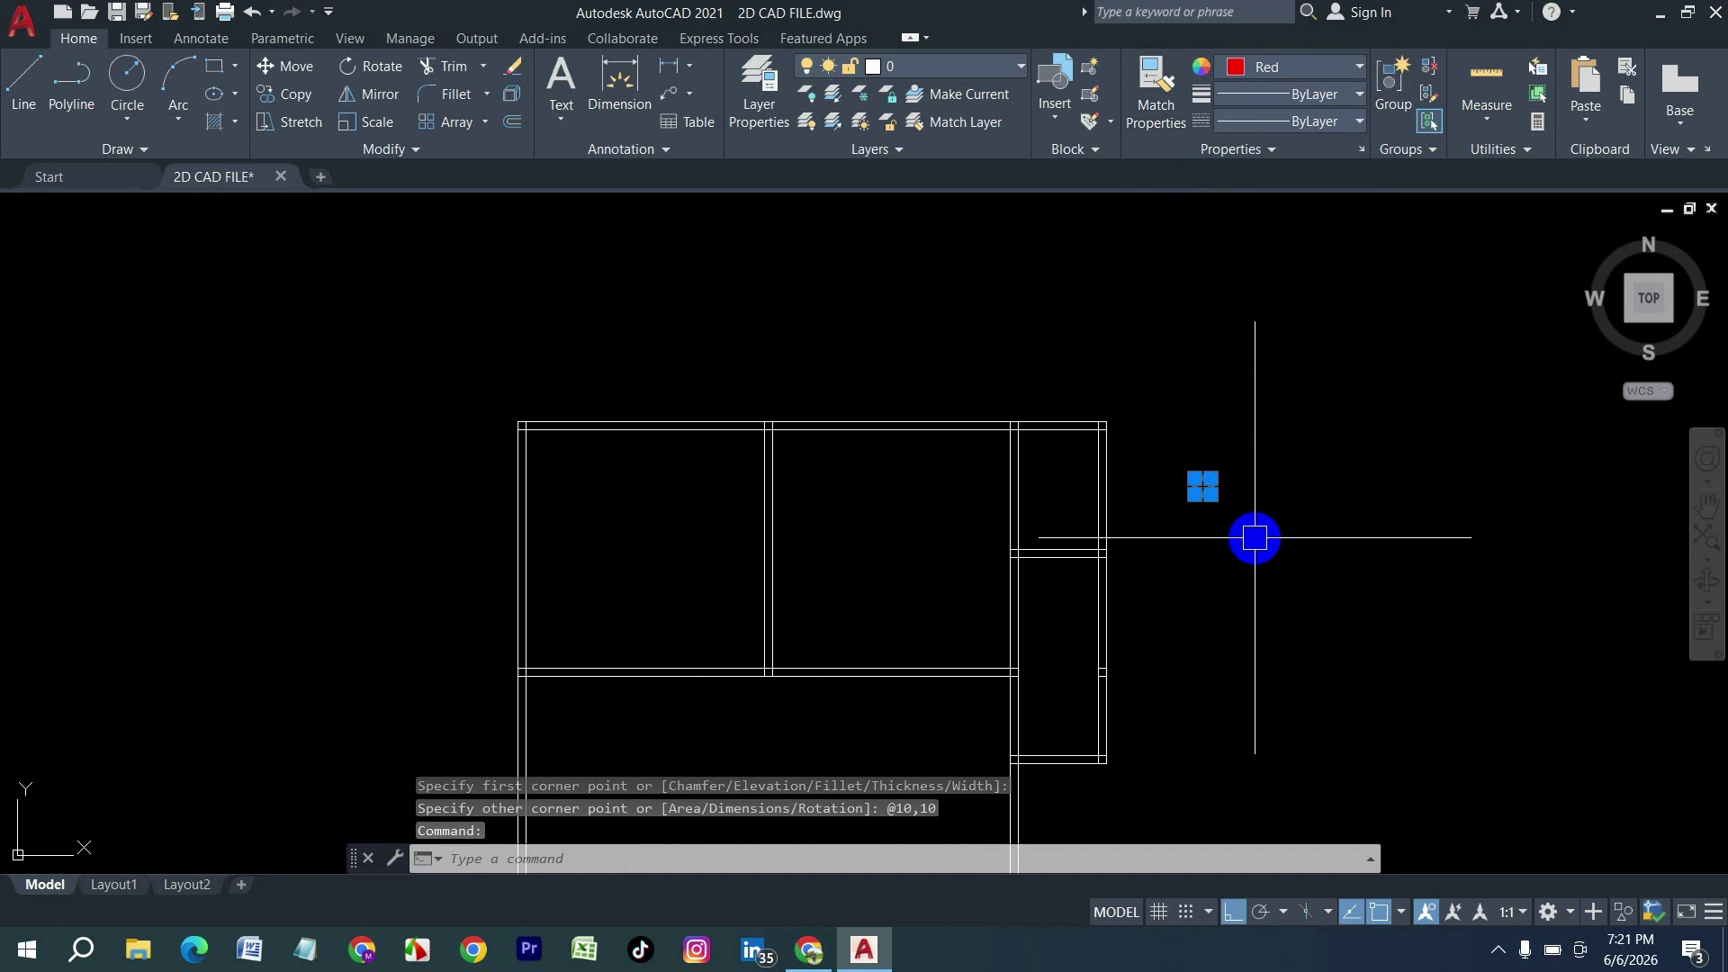
type("cp")
key("Return")
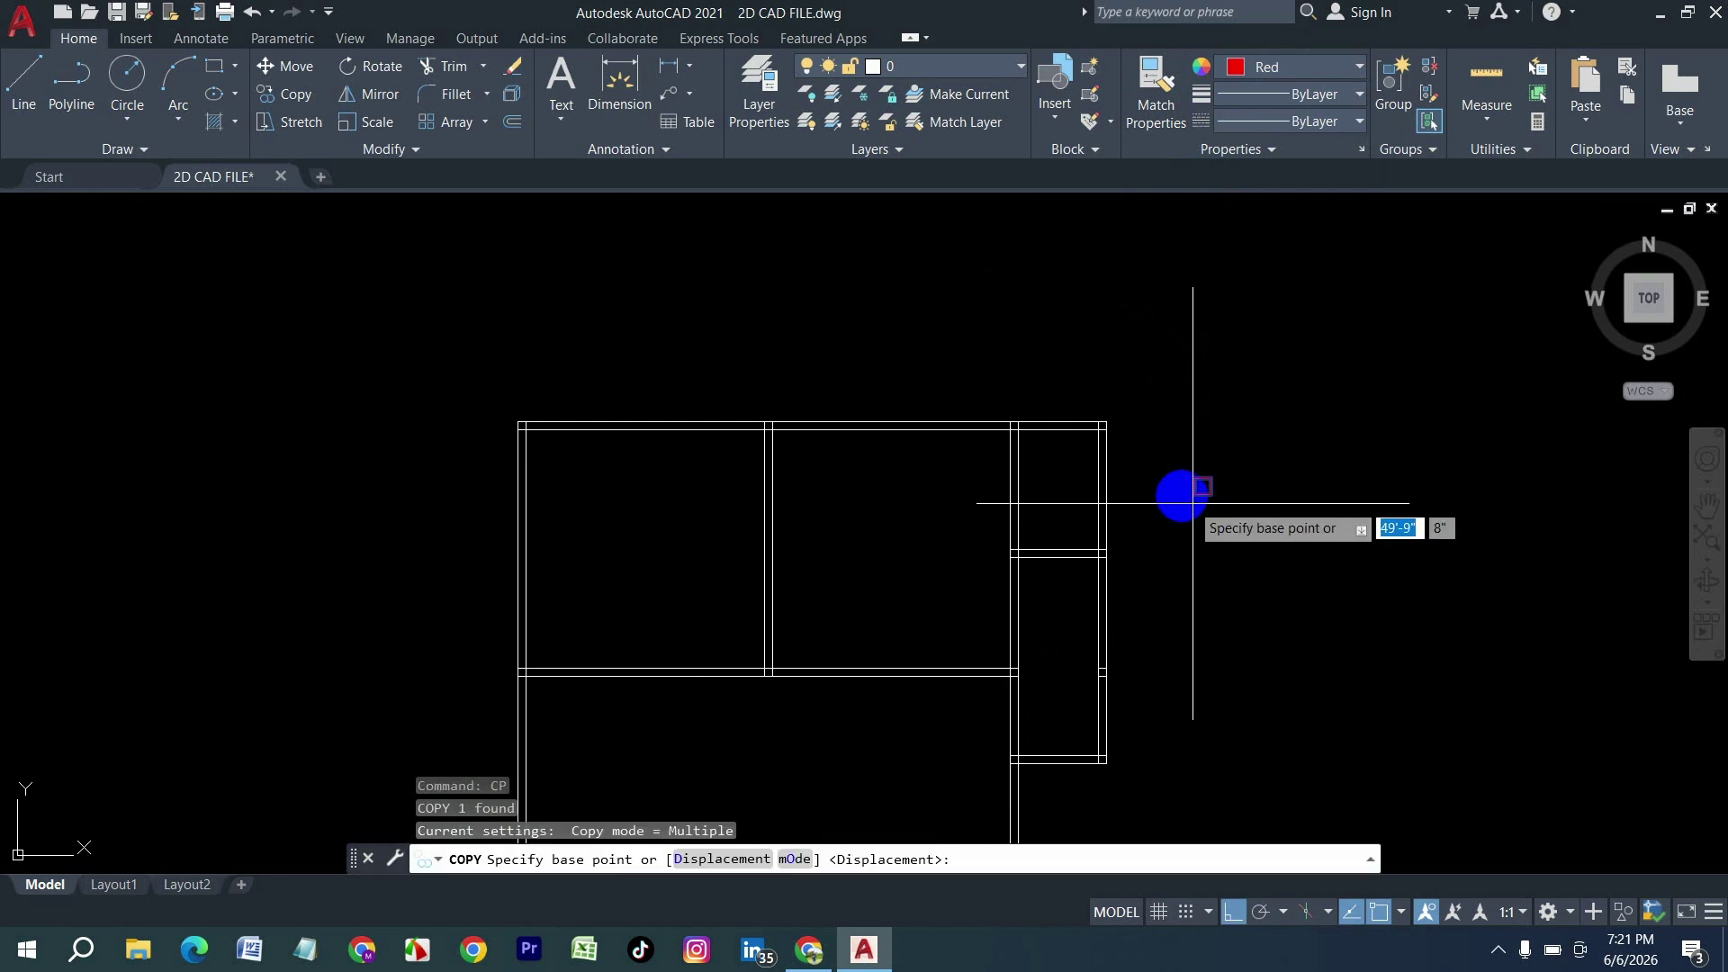
scroll(1179, 486, "up", 3)
left_click(1217, 434)
scroll(1273, 528, "down", 2)
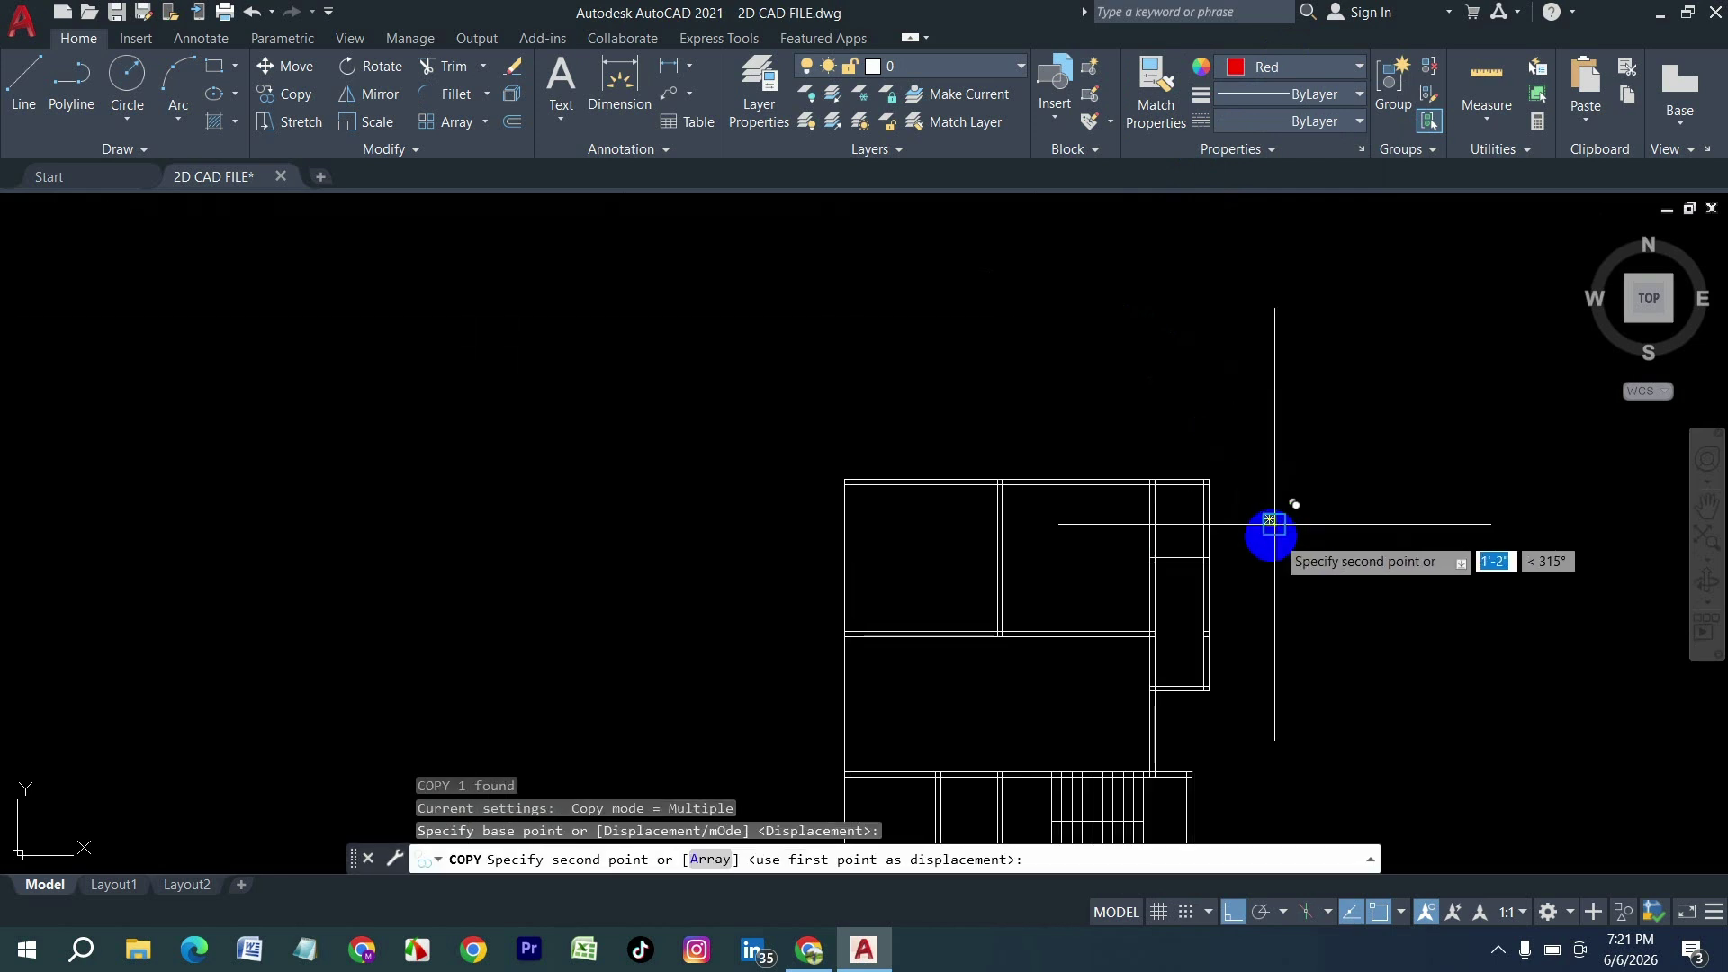
scroll(841, 501, "up", 2)
left_click(938, 403)
scroll(667, 466, "down", 2)
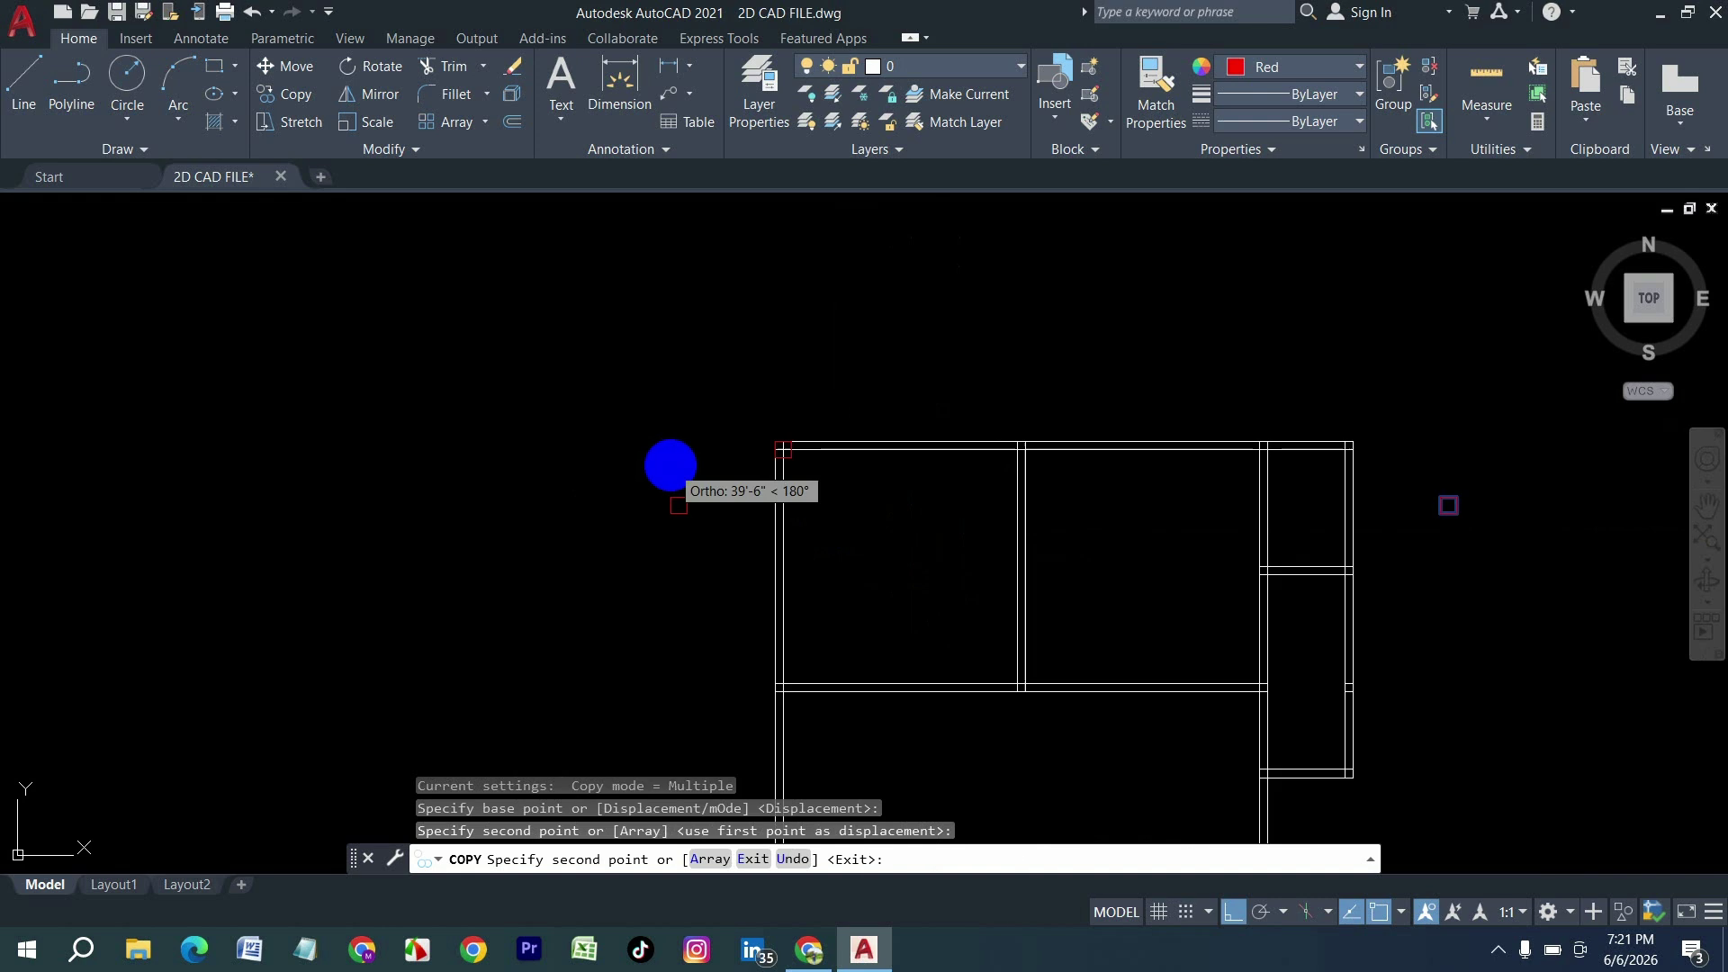
scroll(934, 451, "up", 3)
left_click(727, 464)
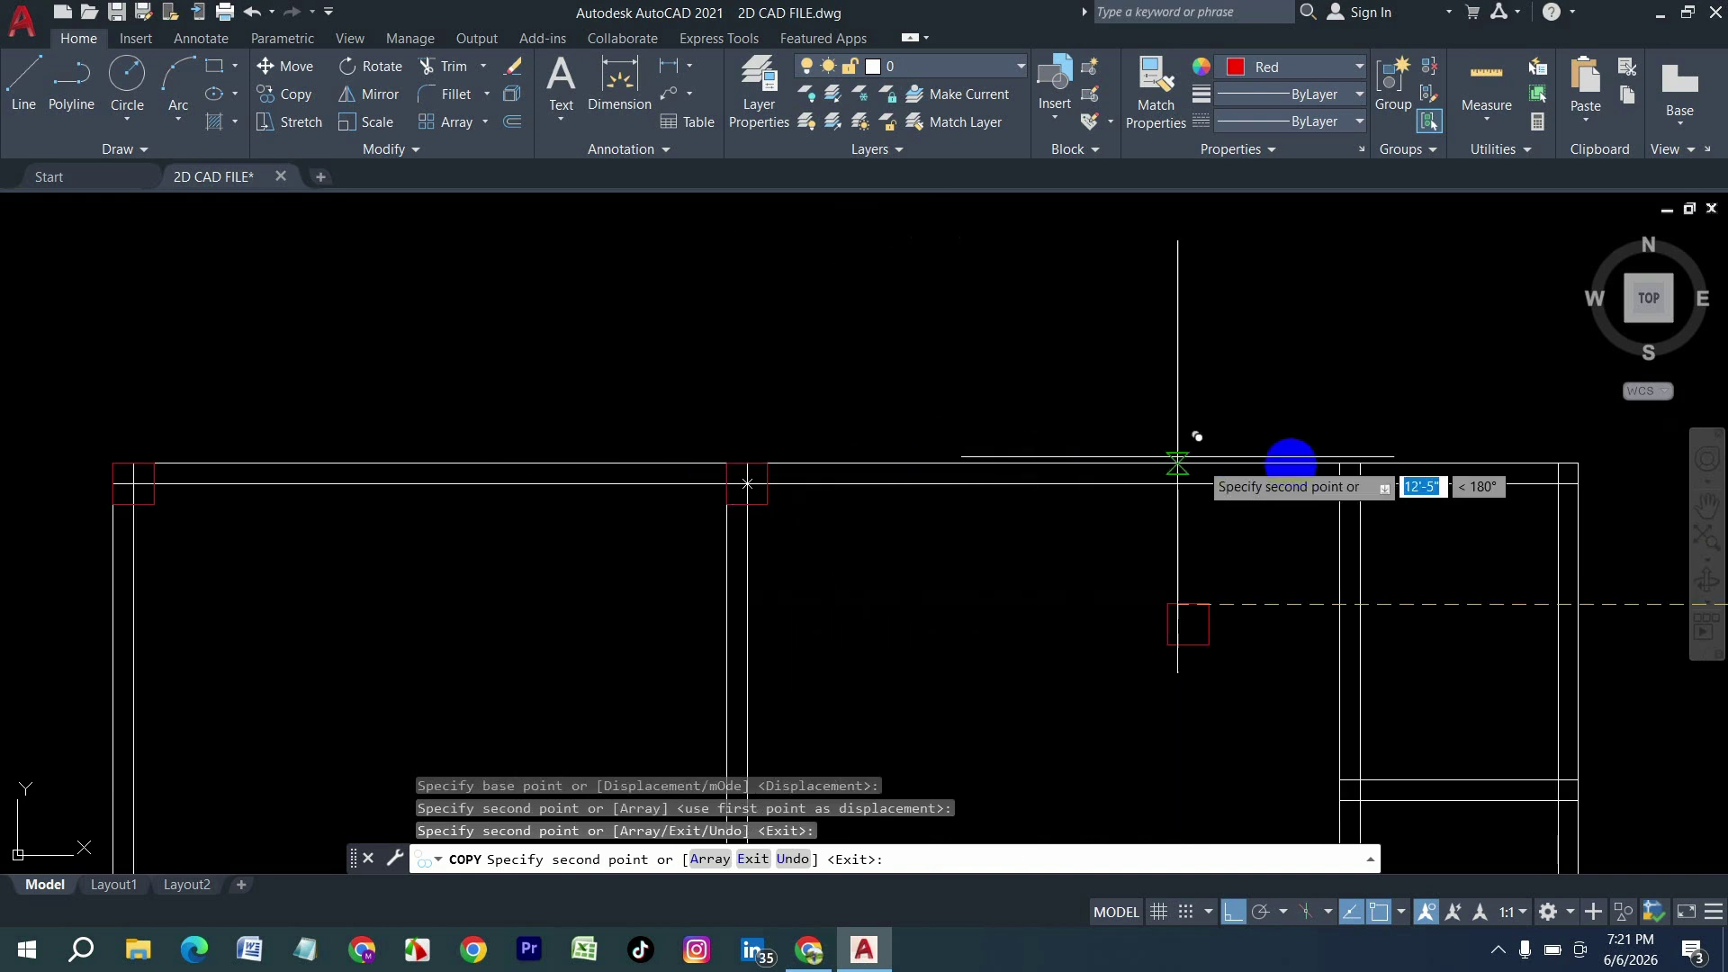
left_click(1341, 464)
key("Escape")
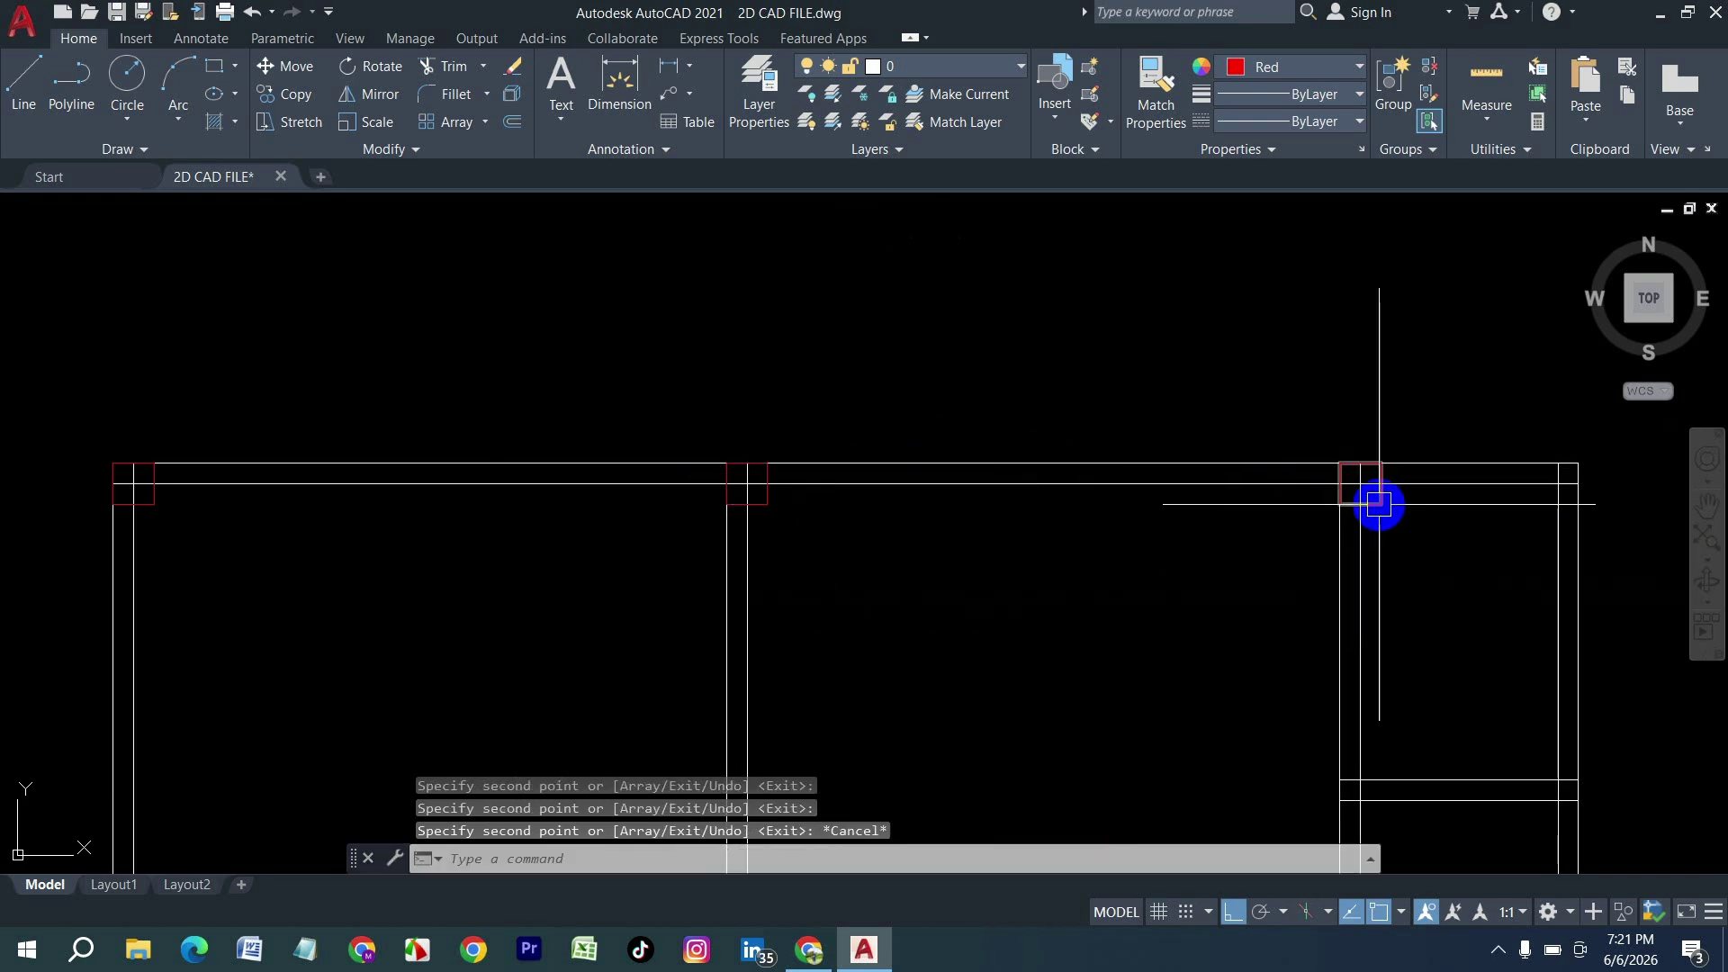
Step: Copy the three top-wall columns straight down onto the first cross wall, aligned with the outer left wall
left_click(1378, 501)
left_click(761, 509)
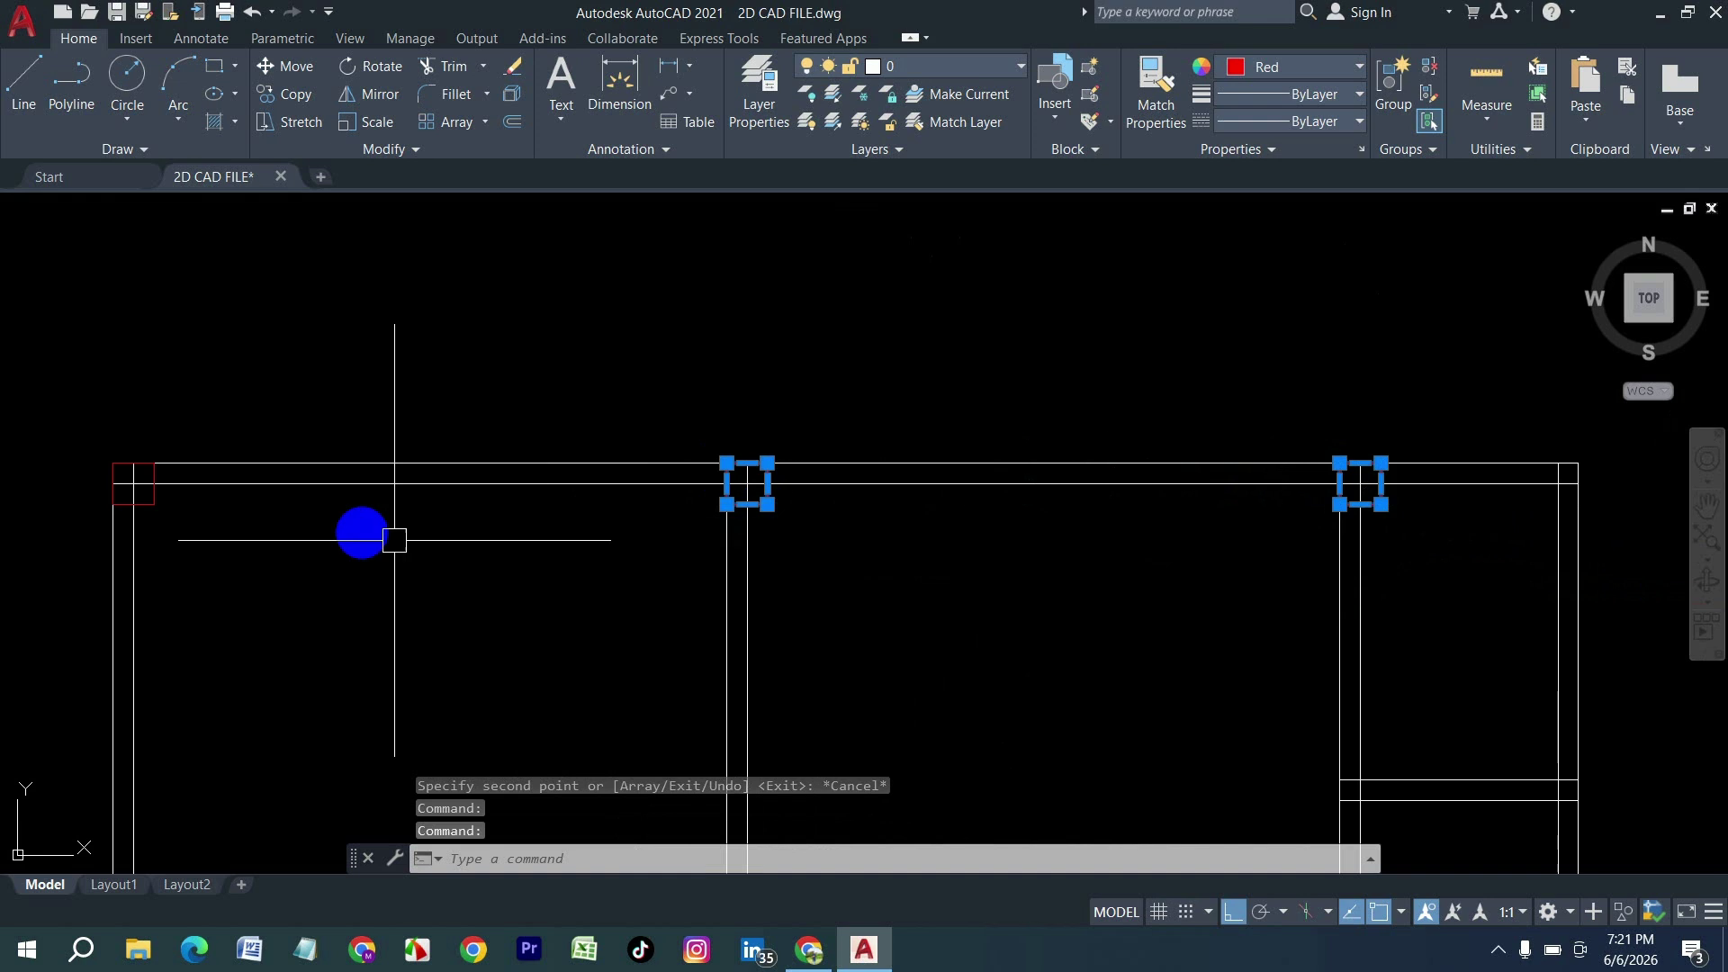
left_click(162, 505)
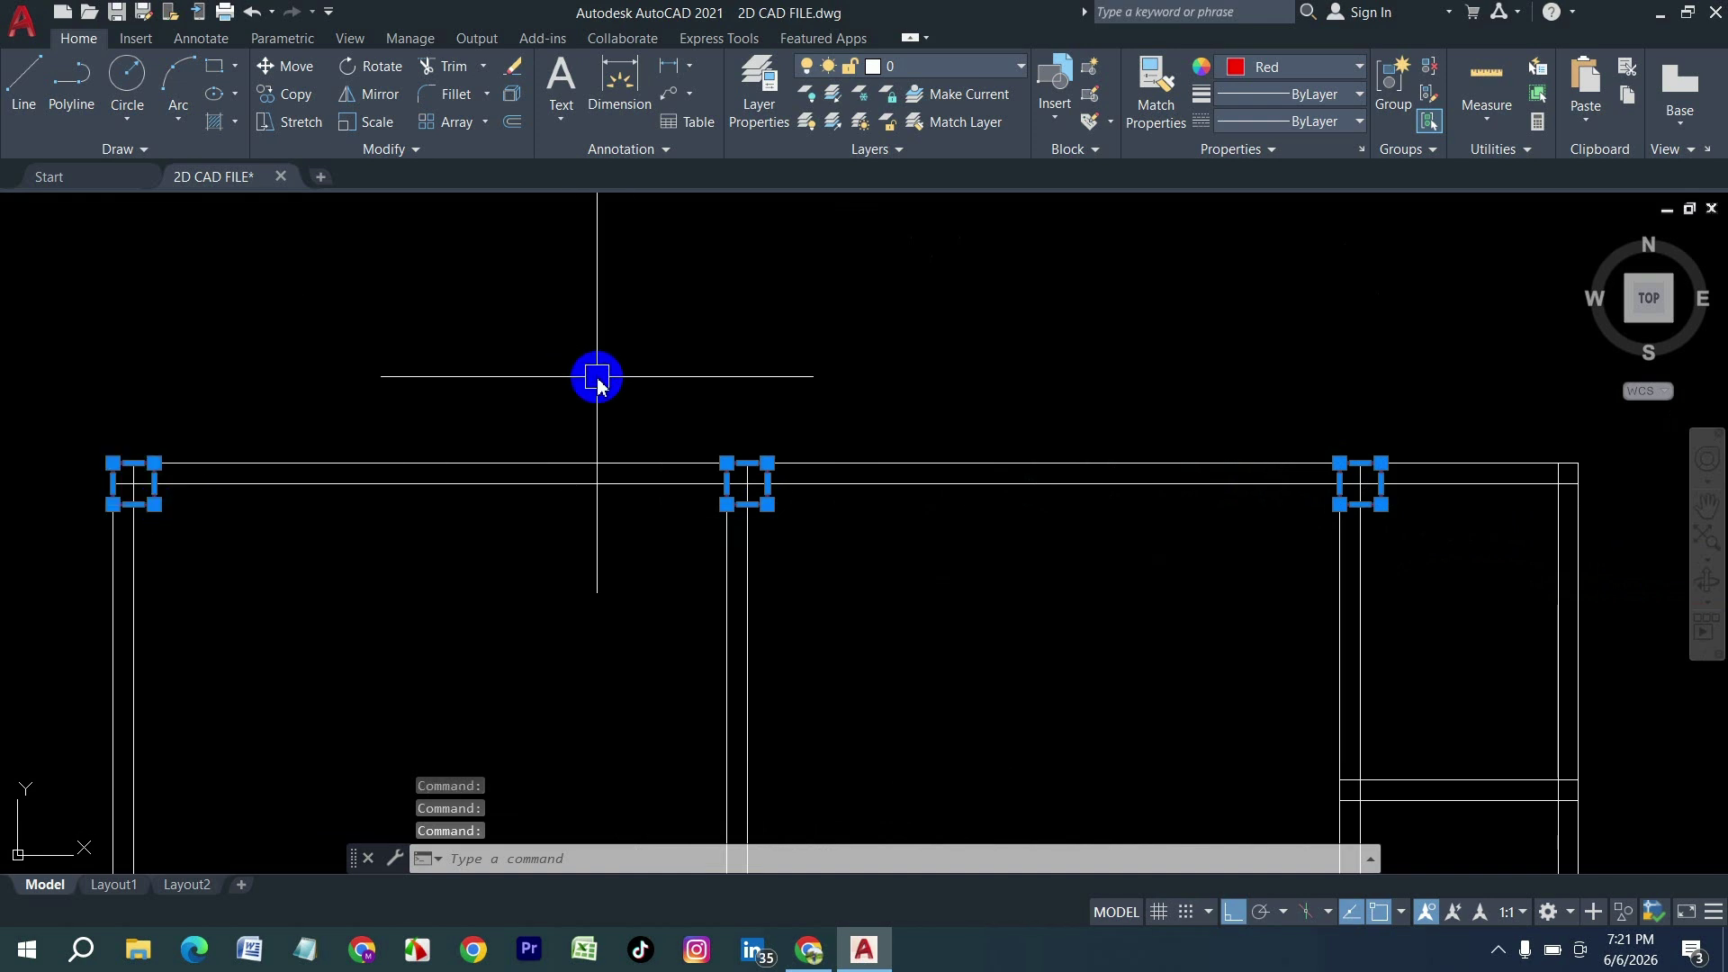
type("cp")
key("Return")
scroll(278, 429, "down", 2)
scroll(301, 429, "up", 2)
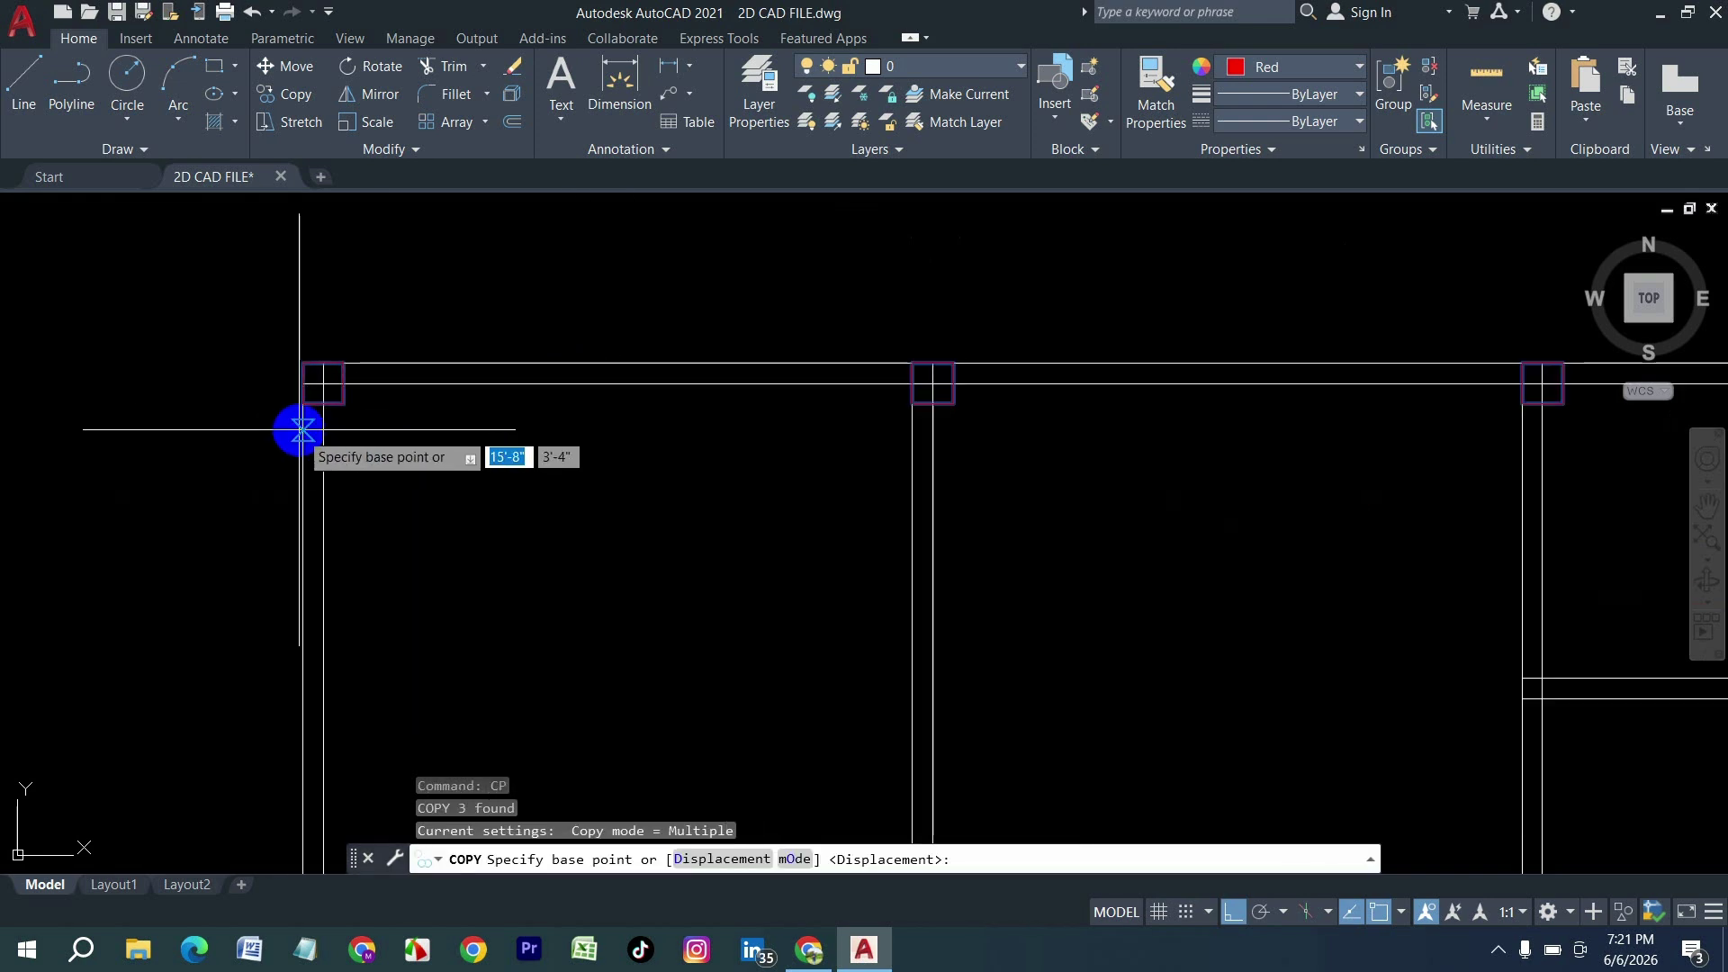
left_click(322, 404)
scroll(325, 347, "down", 3)
scroll(320, 504, "up", 3)
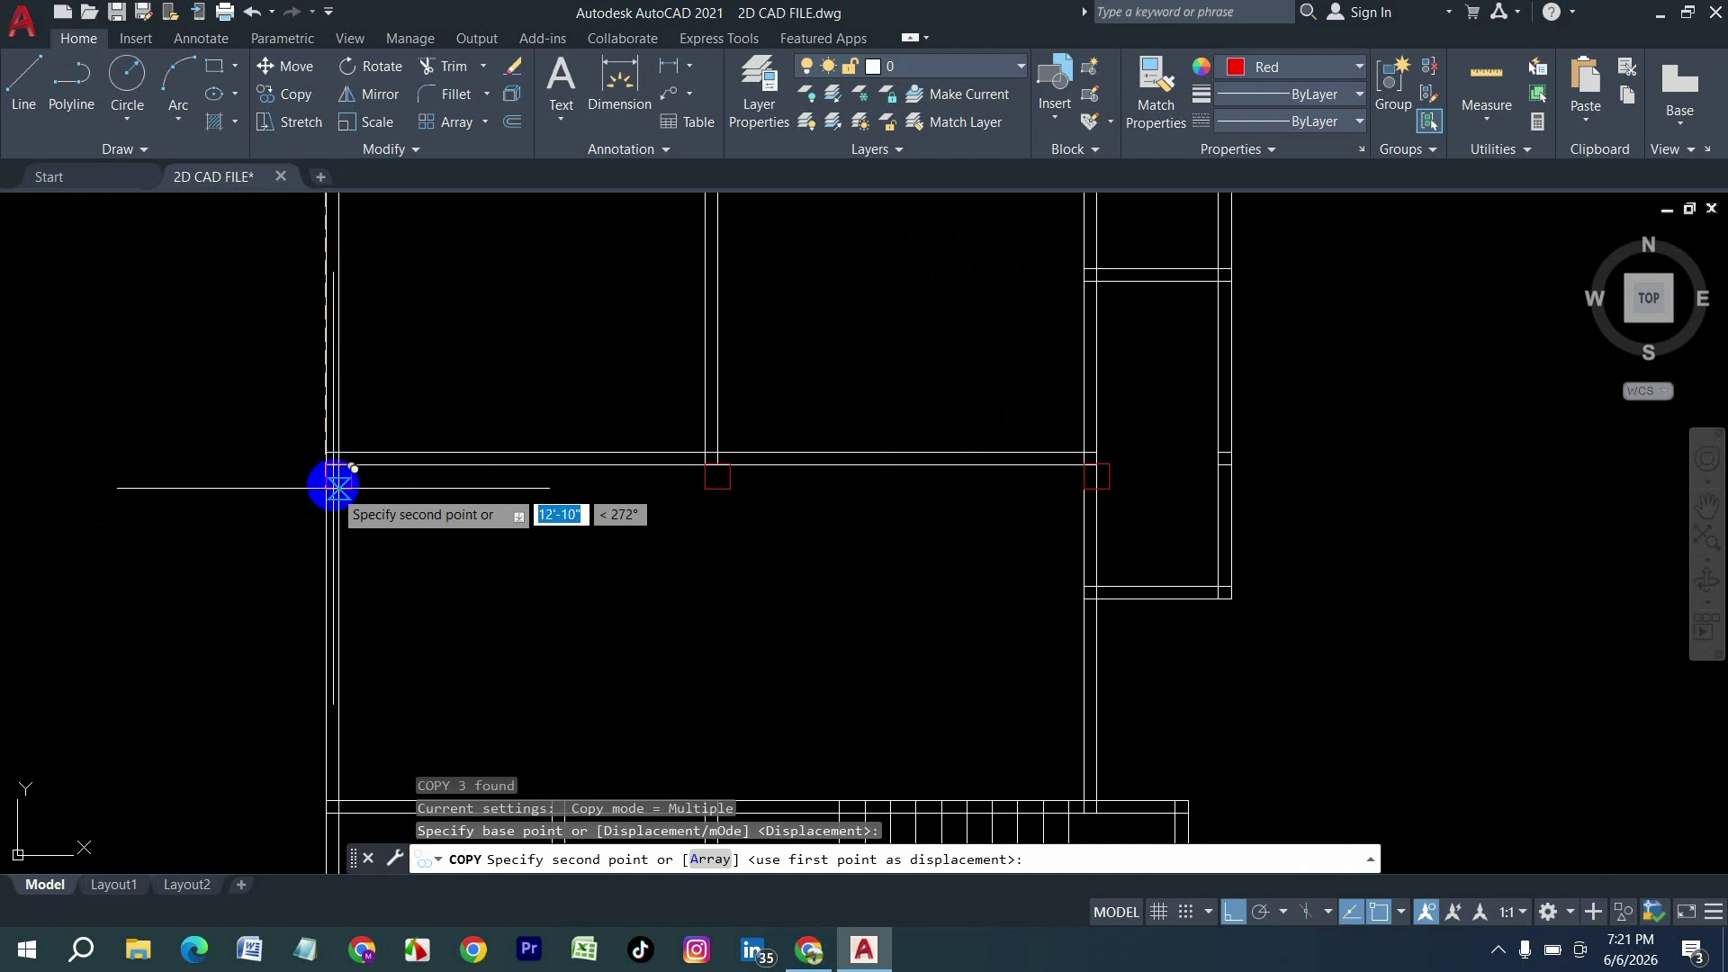
left_click(328, 466)
Step: Place further copies of the three columns along the second cross wall and the bottom outer wall
scroll(397, 367, "down", 3)
scroll(359, 522, "up", 3)
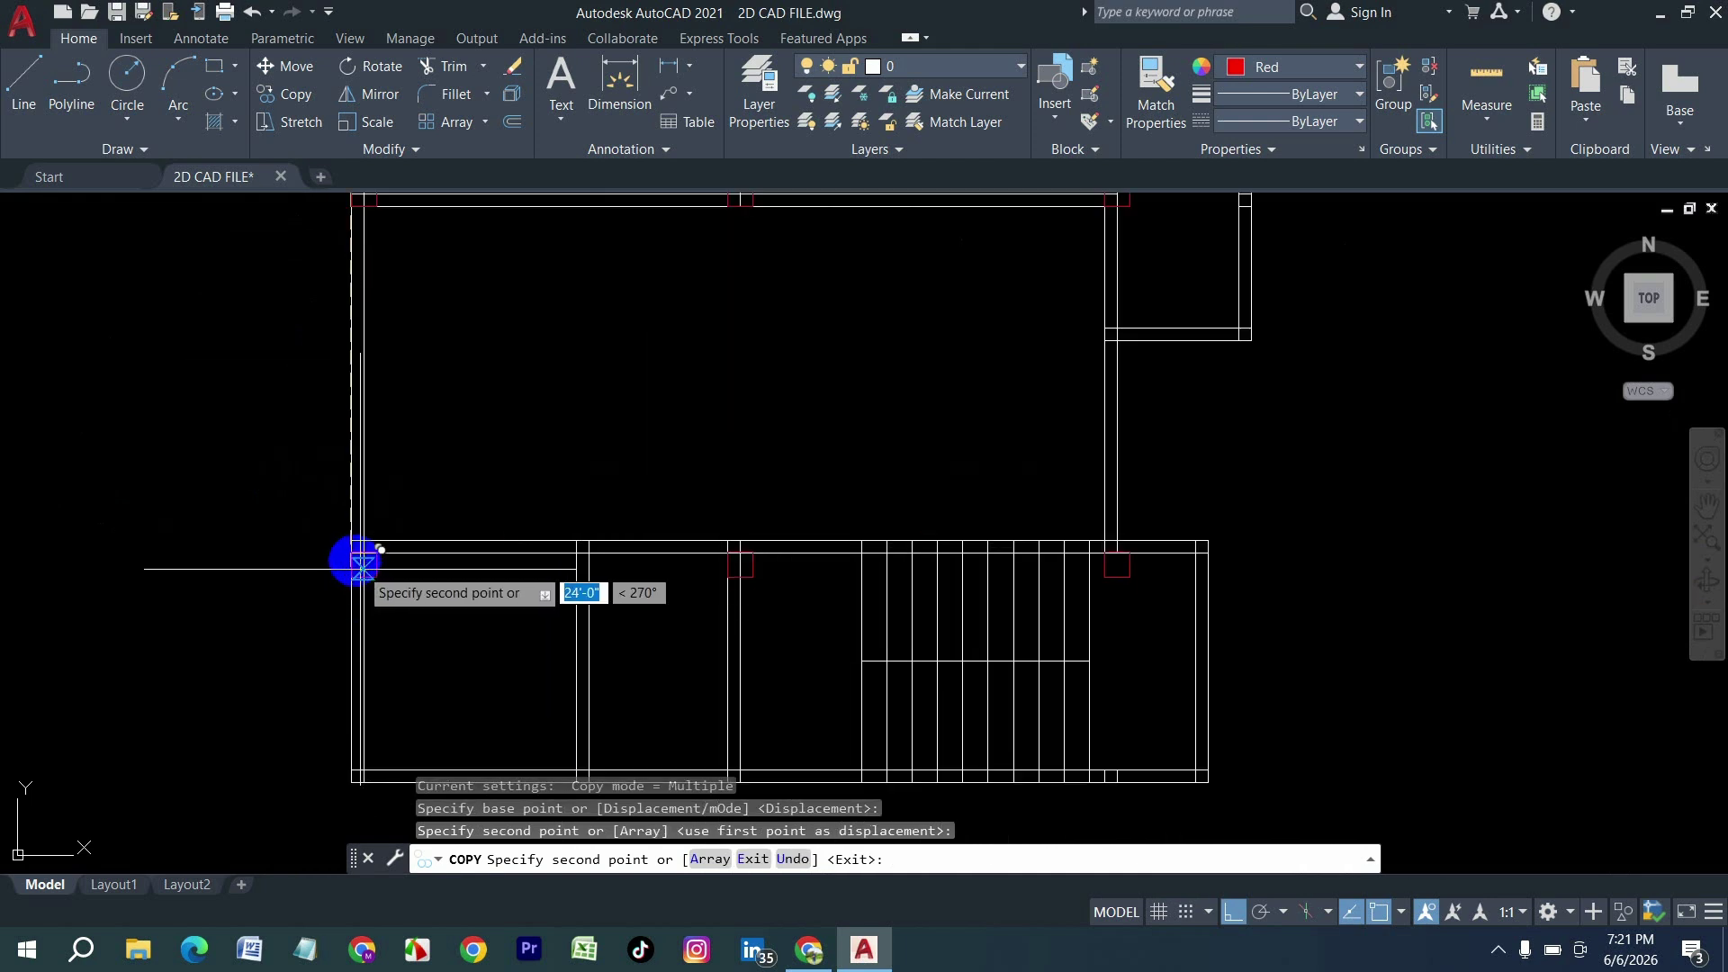
left_click(363, 544)
left_click(363, 772)
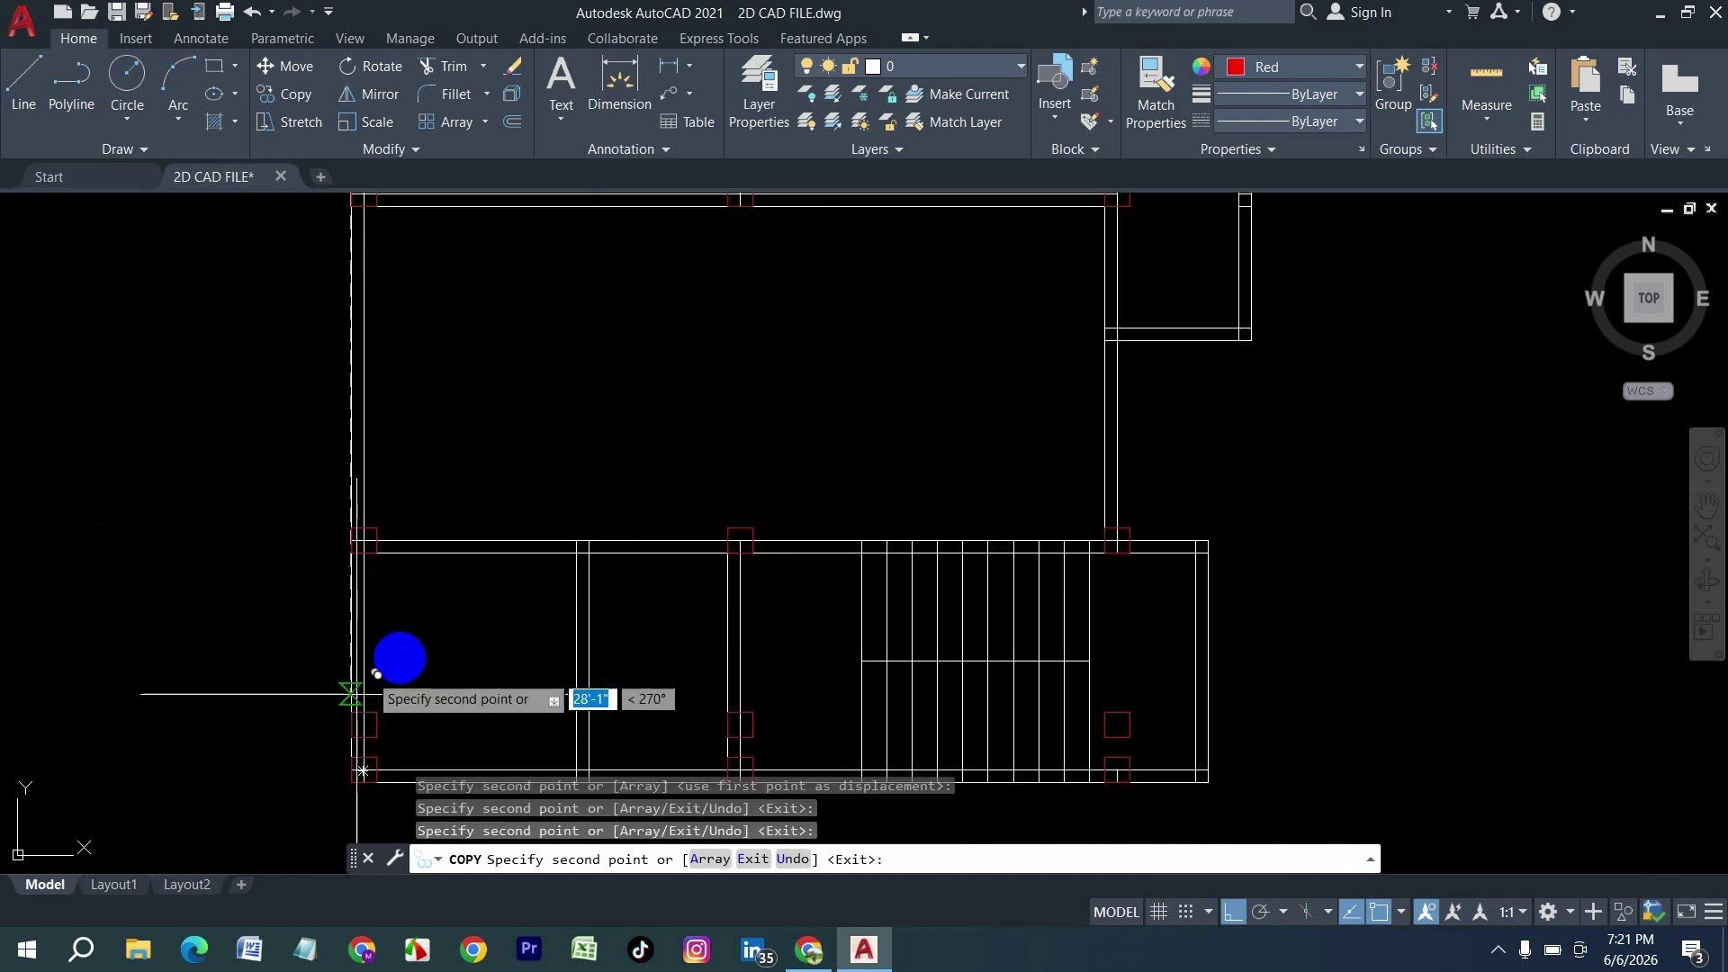
scroll(451, 639, "down", 3)
key("Escape")
Step: Trim the wall lines that run inside the left corner and middle columns on the top outer wall
scroll(466, 470, "up", 2)
scroll(416, 539, "up", 4)
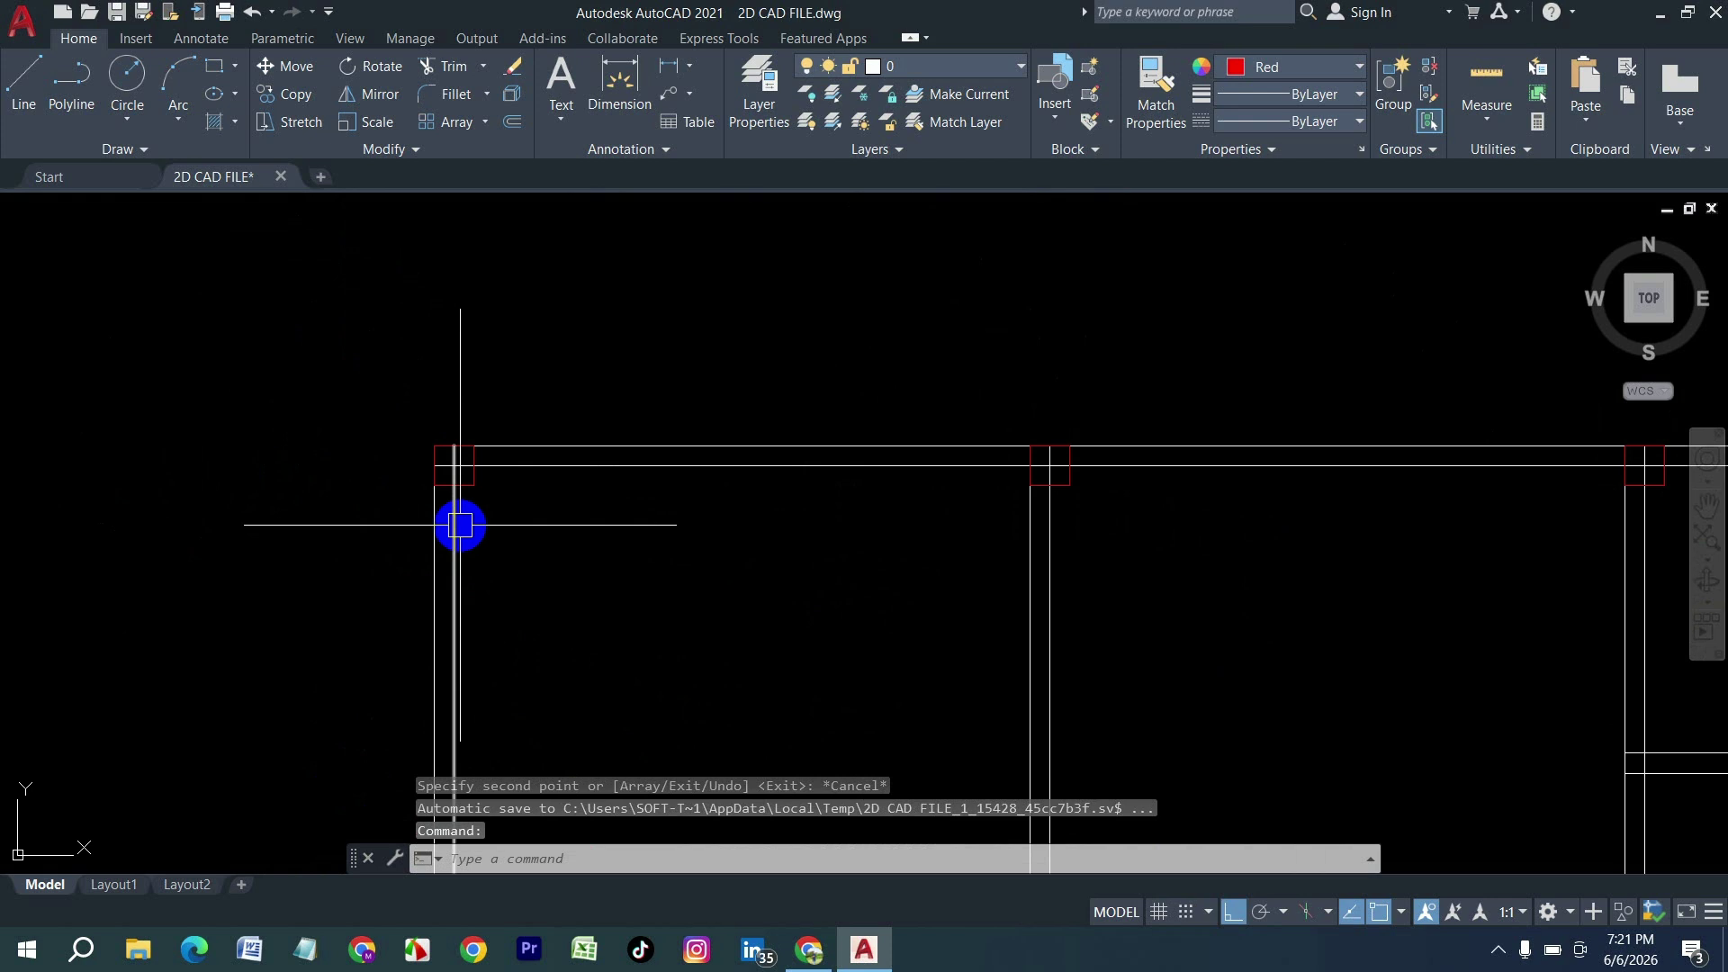
type("tr")
key("Return")
scroll(423, 474, "up", 3)
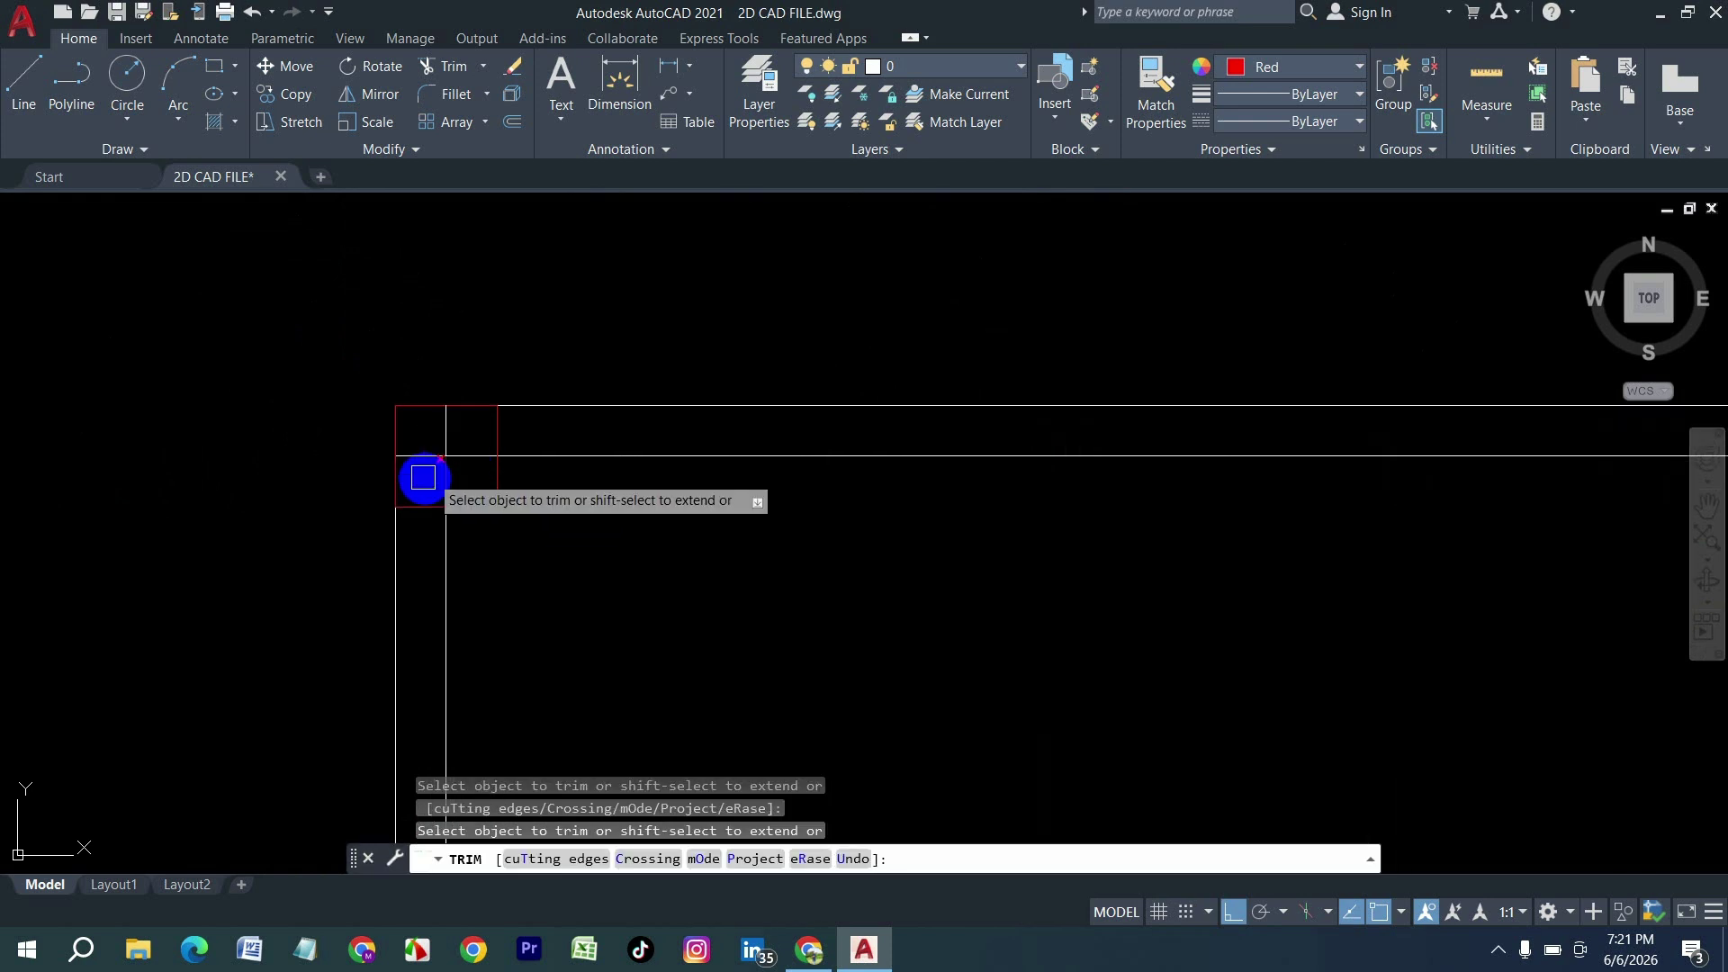
mouse_move(468, 475)
left_mouse_down()
mouse_move(374, 467)
mouse_move(340, 489)
left_mouse_up()
middle_click_drag(339, 490, 1304, 455)
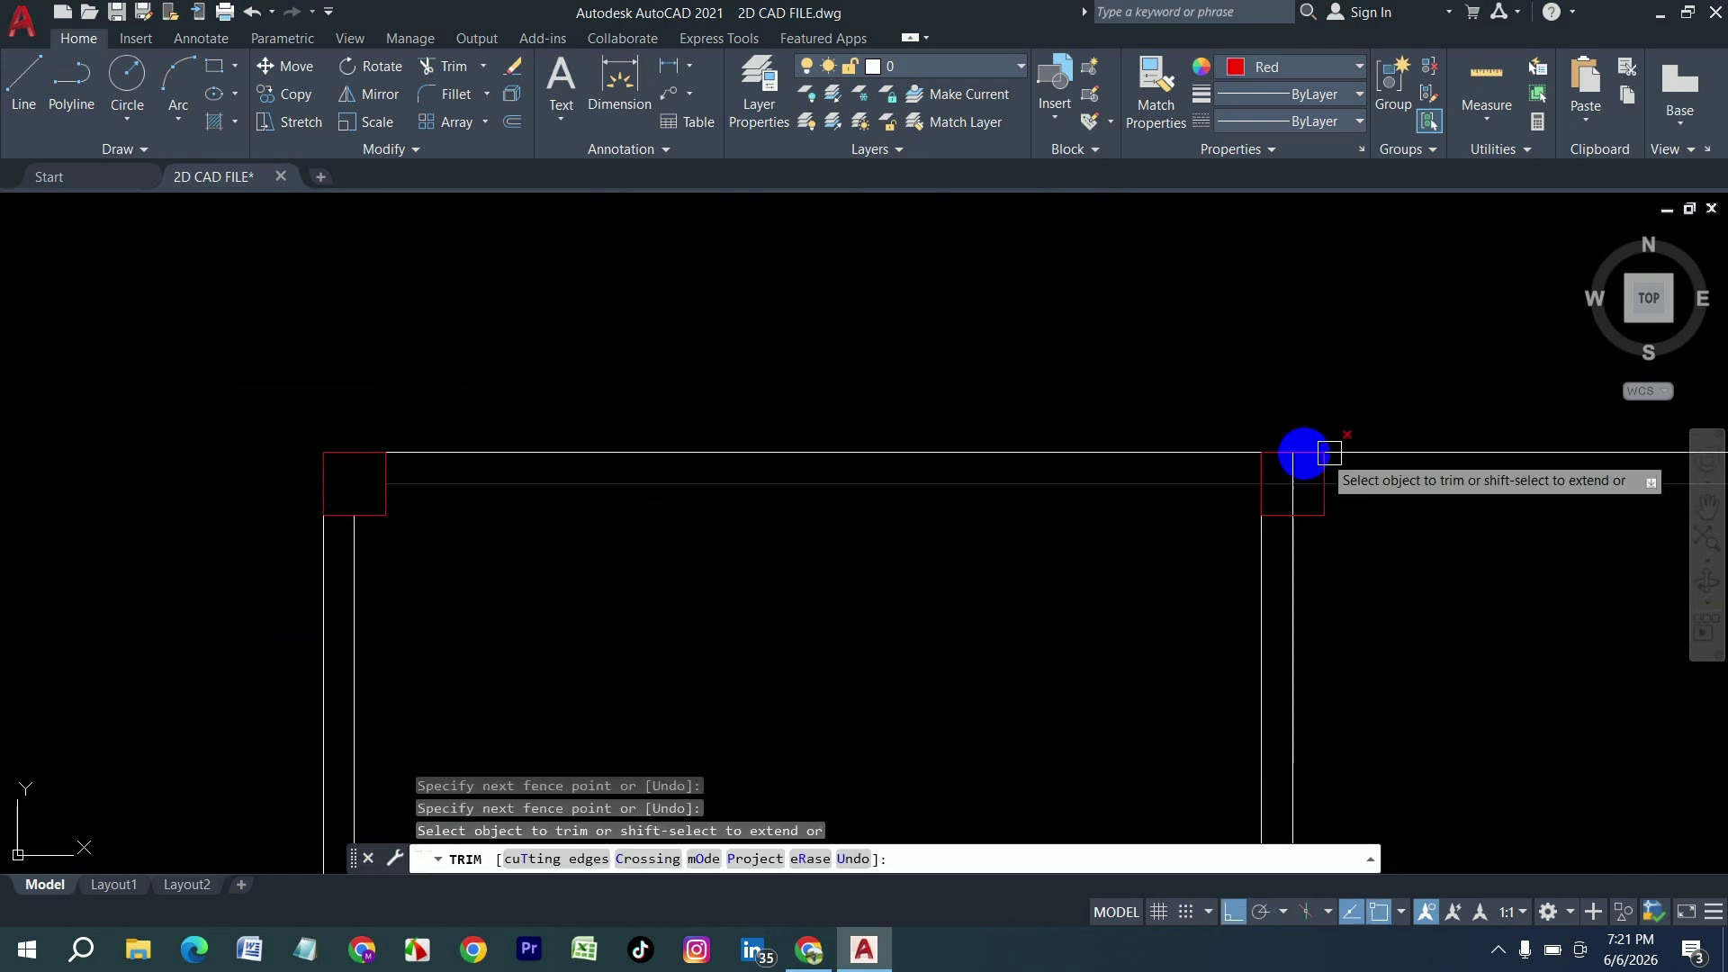
scroll(1343, 493, "down", 1)
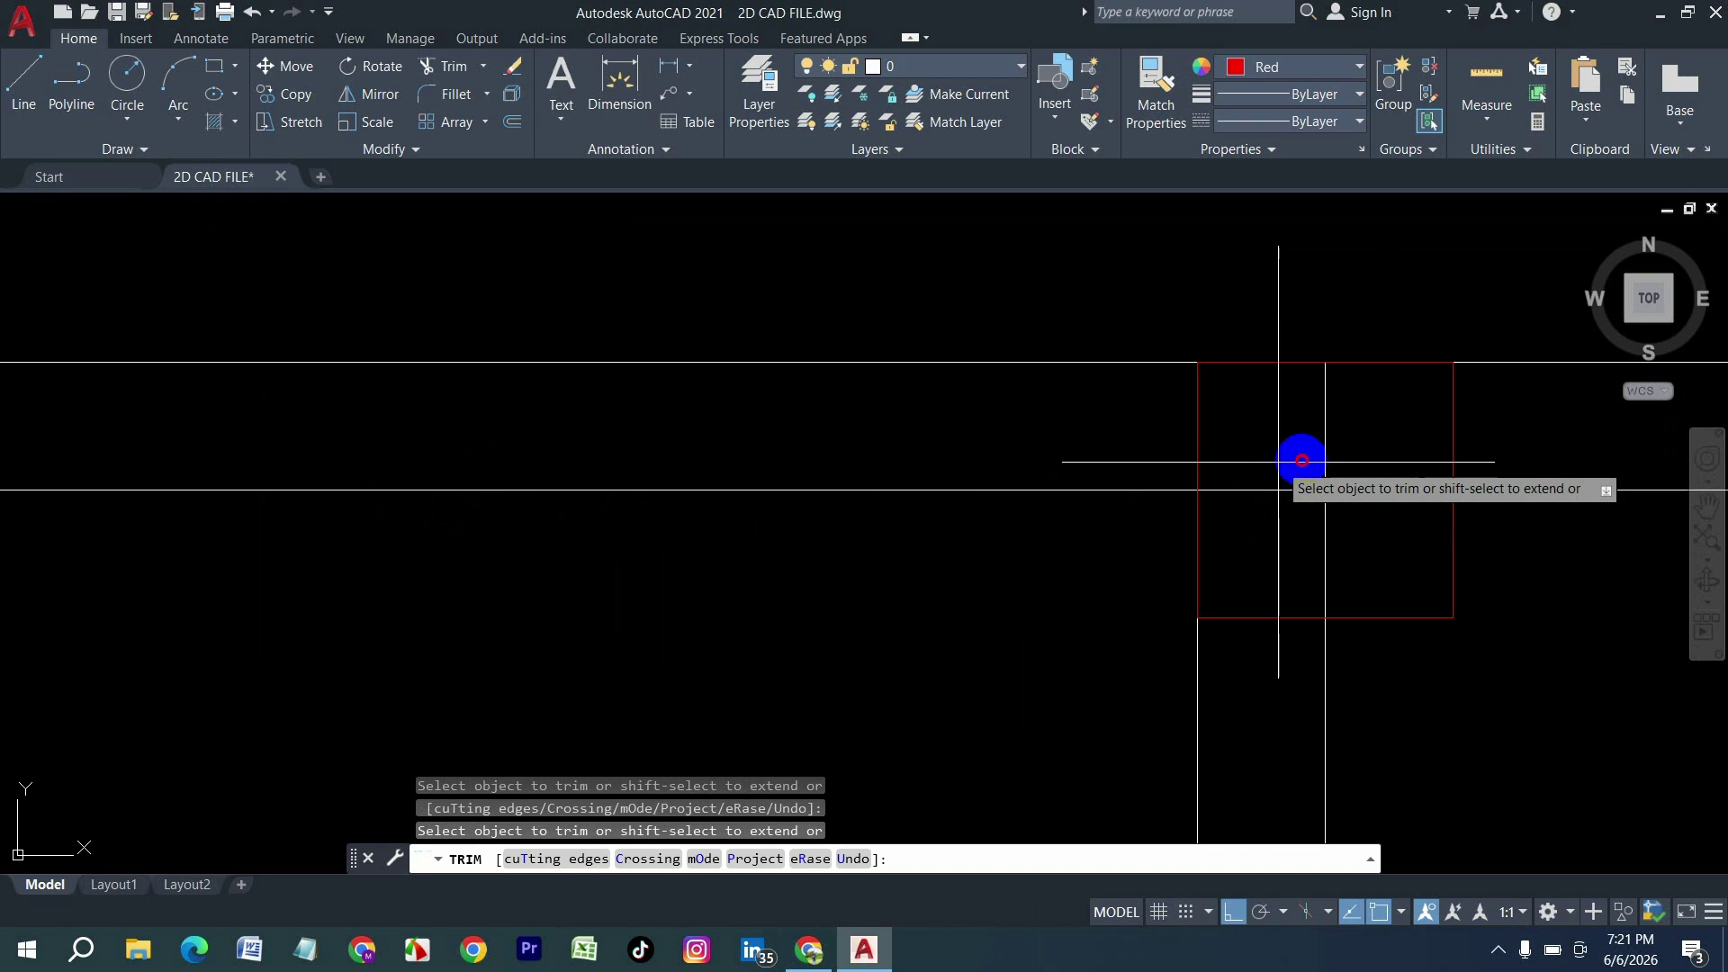
left_click_drag(1278, 462, 1386, 536)
scroll(1073, 422, "down", 5)
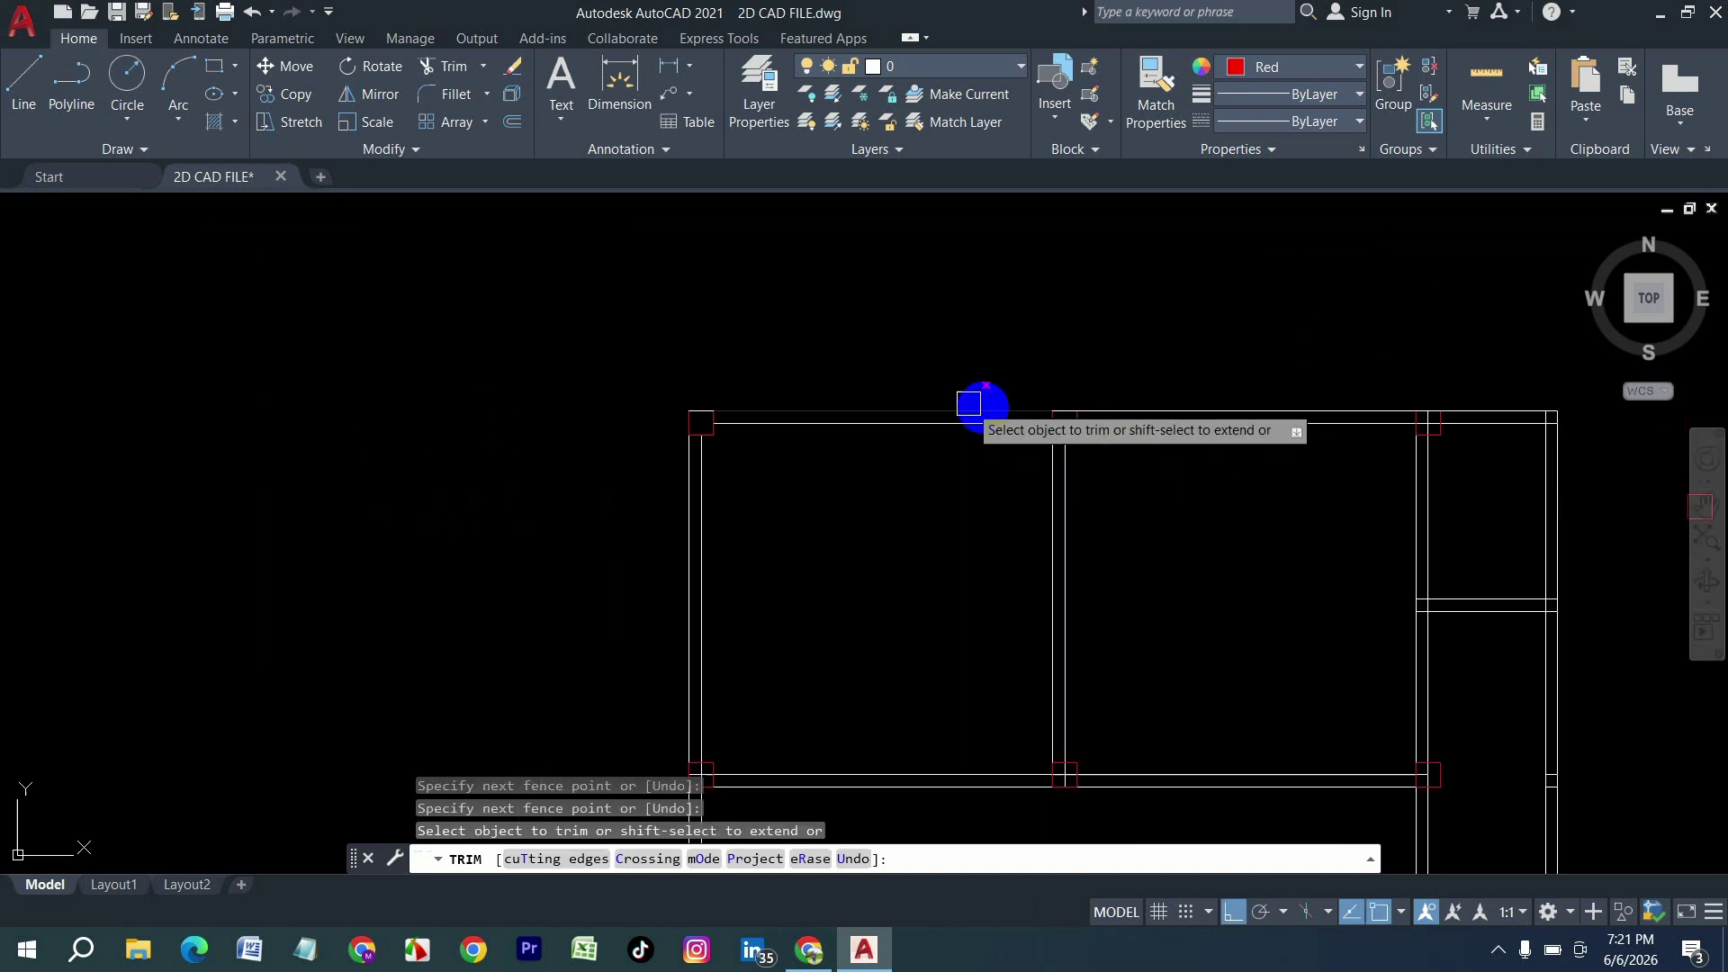
Step: Trim the wall lines that run inside the middle and left columns on the first cross wall
scroll(1045, 636, "up", 10)
mouse_move(1156, 608)
left_mouse_down()
mouse_move(1080, 571)
mouse_move(1103, 570)
left_mouse_up()
scroll(1106, 576, "down", 6)
scroll(216, 563, "up", 5)
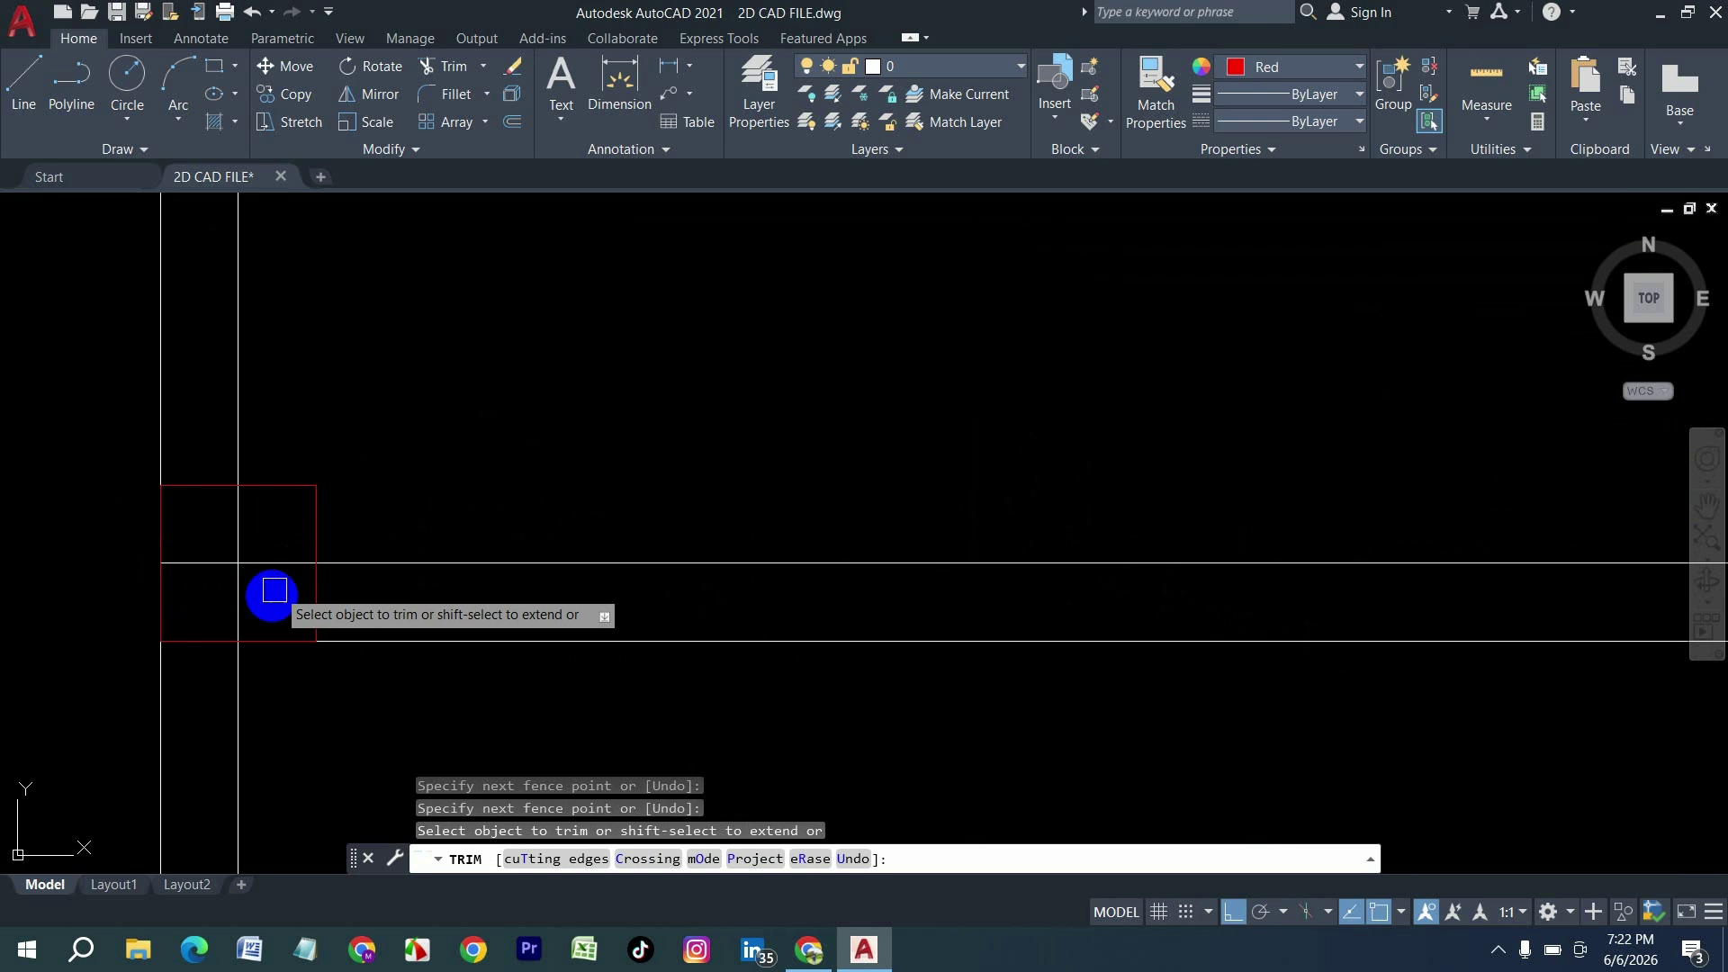
mouse_move(261, 580)
left_mouse_down()
mouse_move(235, 520)
mouse_move(297, 603)
left_mouse_up()
scroll(378, 712, "down", 3)
scroll(378, 712, "down", 5)
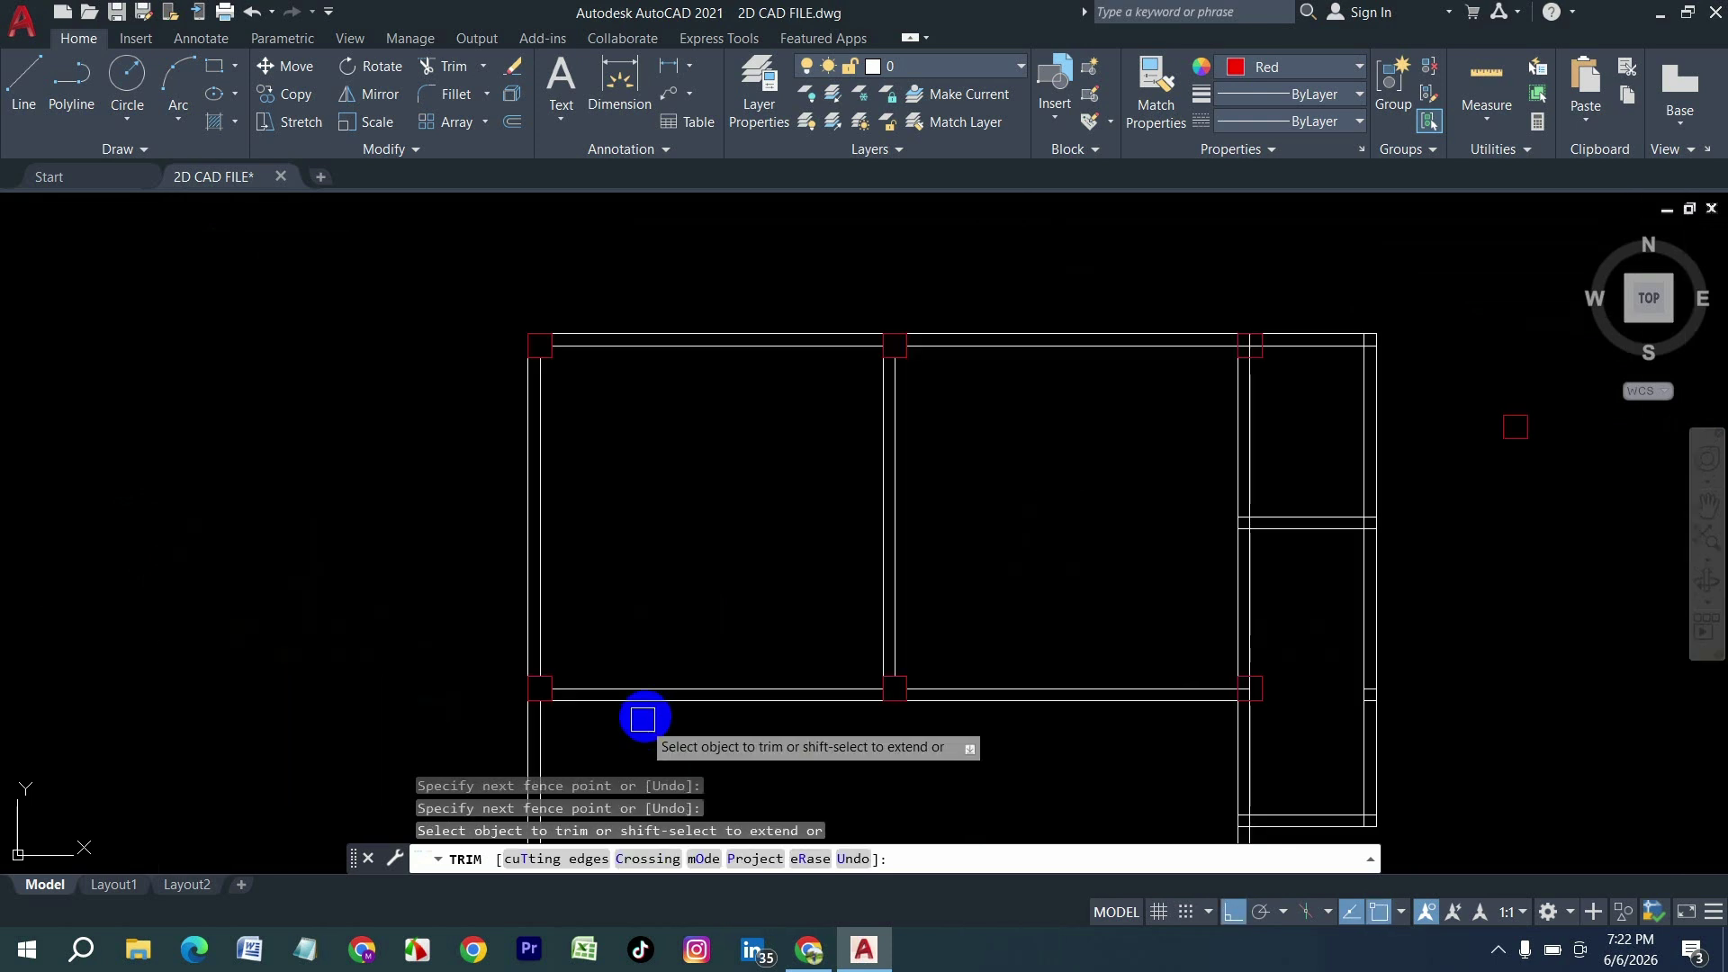
key("Escape")
Step: Set the current object colour to Blue
left_click(1299, 79)
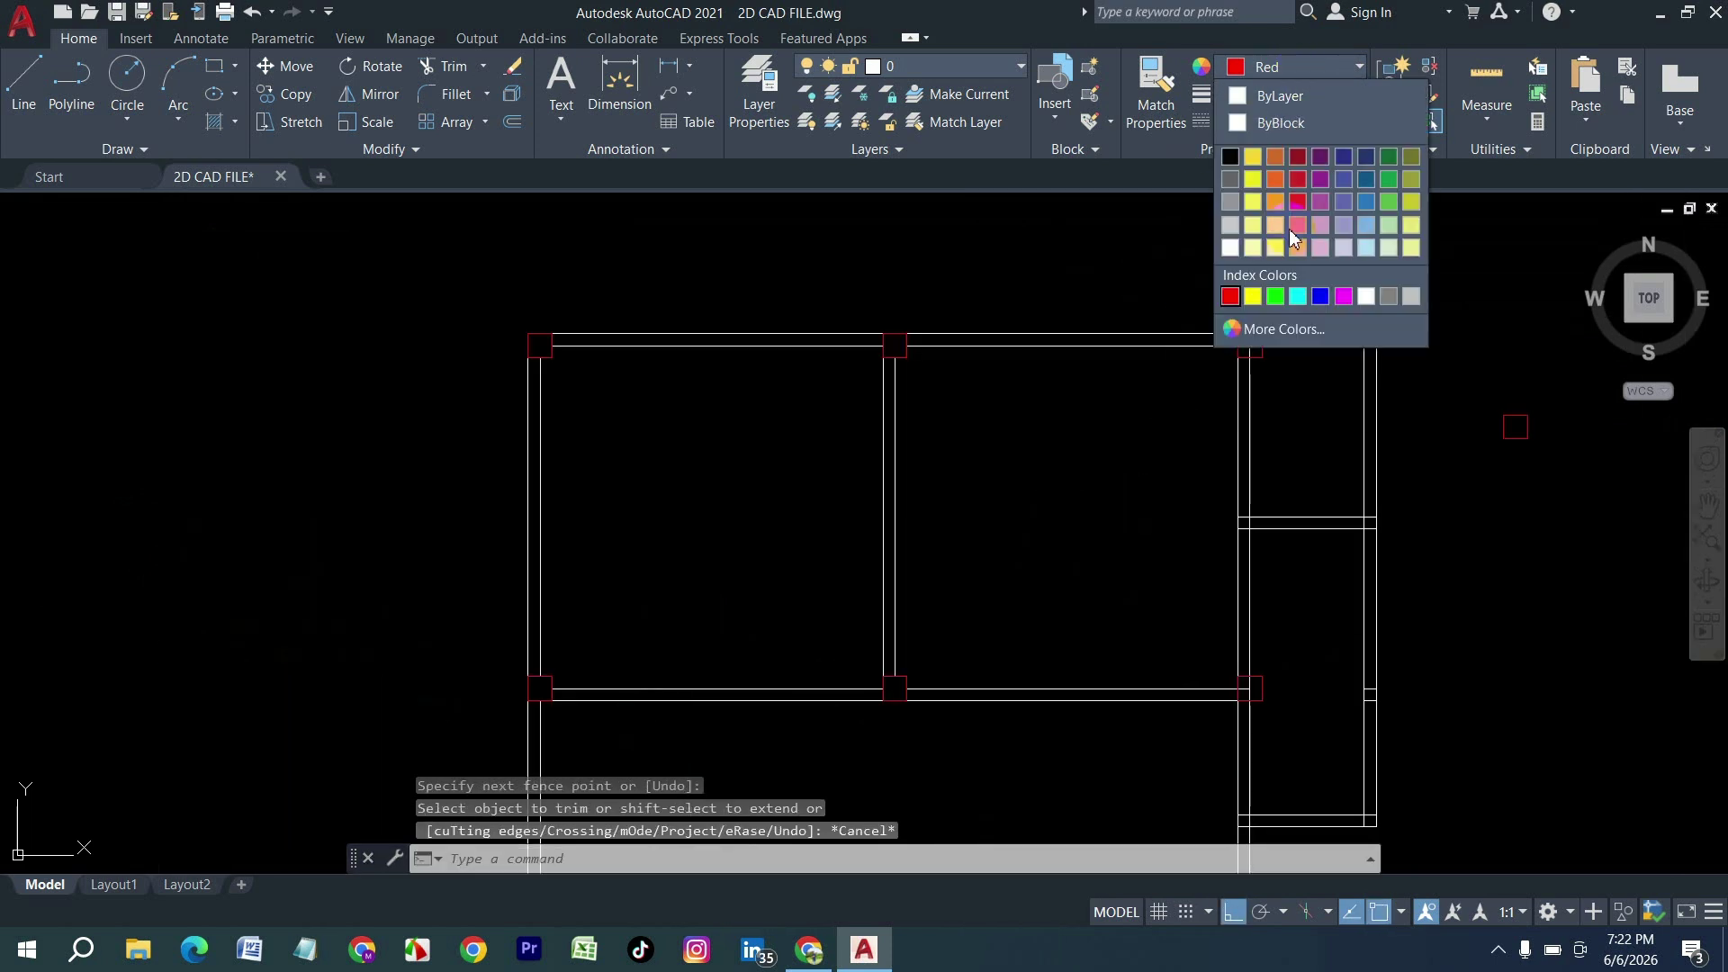
left_click(1319, 302)
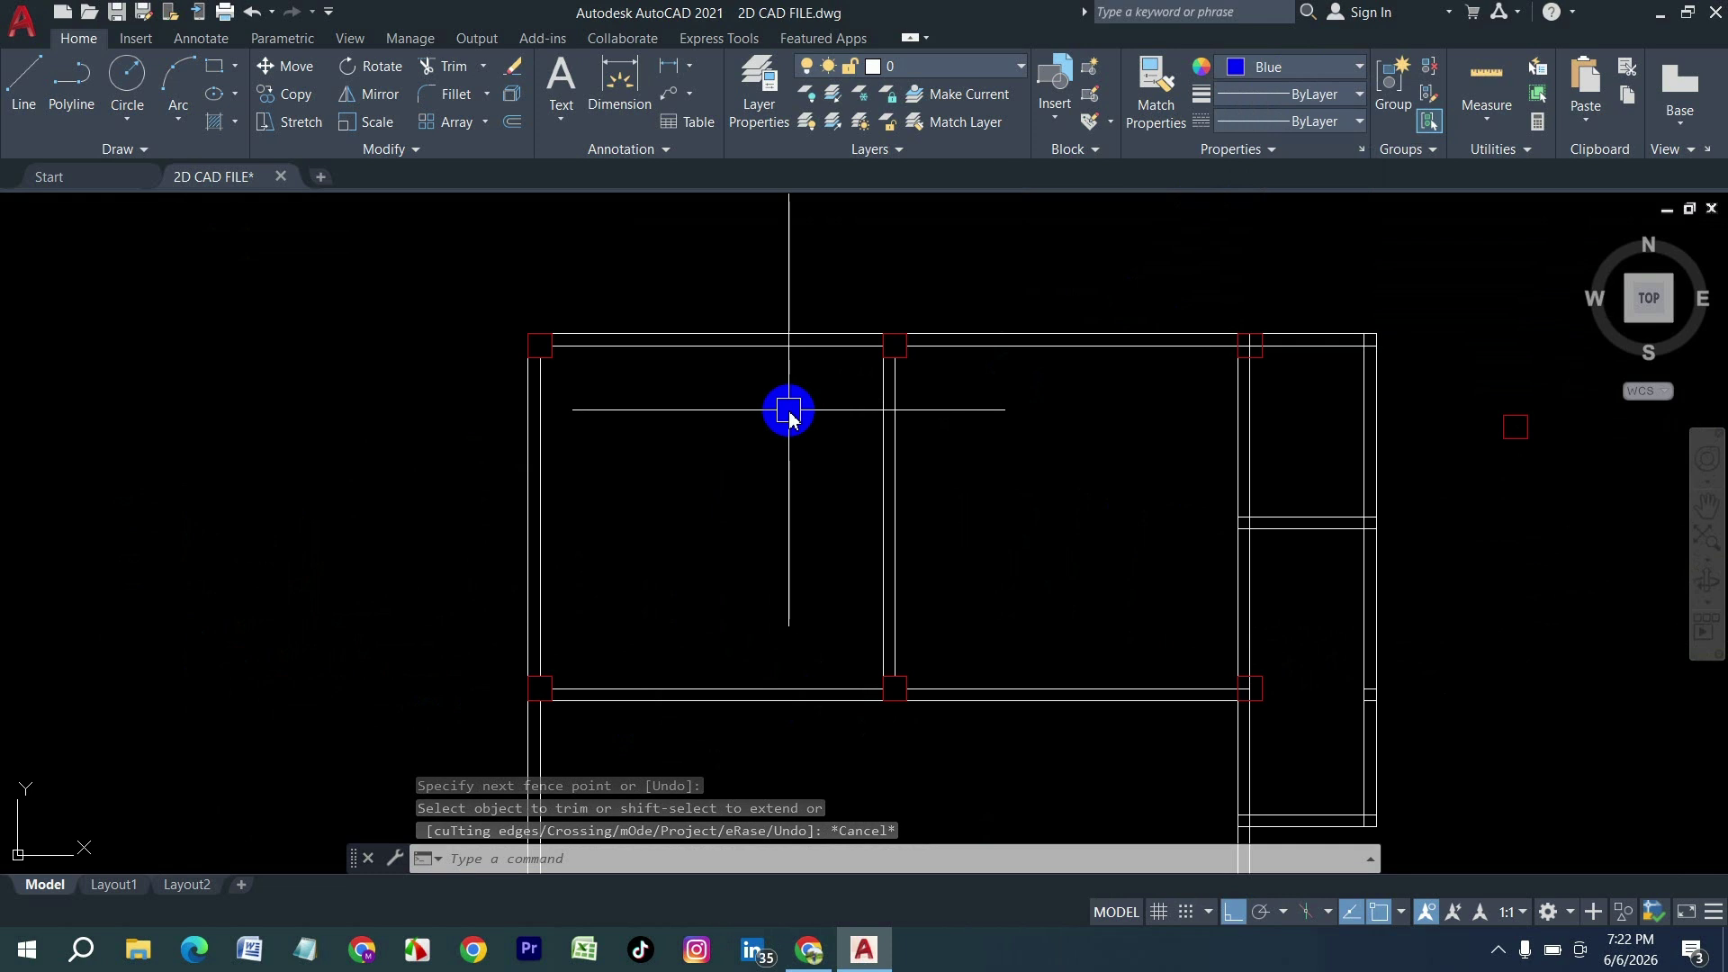
Step: Draw a vertical guide line about 3'-3" long upward from the inner midpoint of the left room's top wall
key("l")
key("Return")
left_click(718, 344)
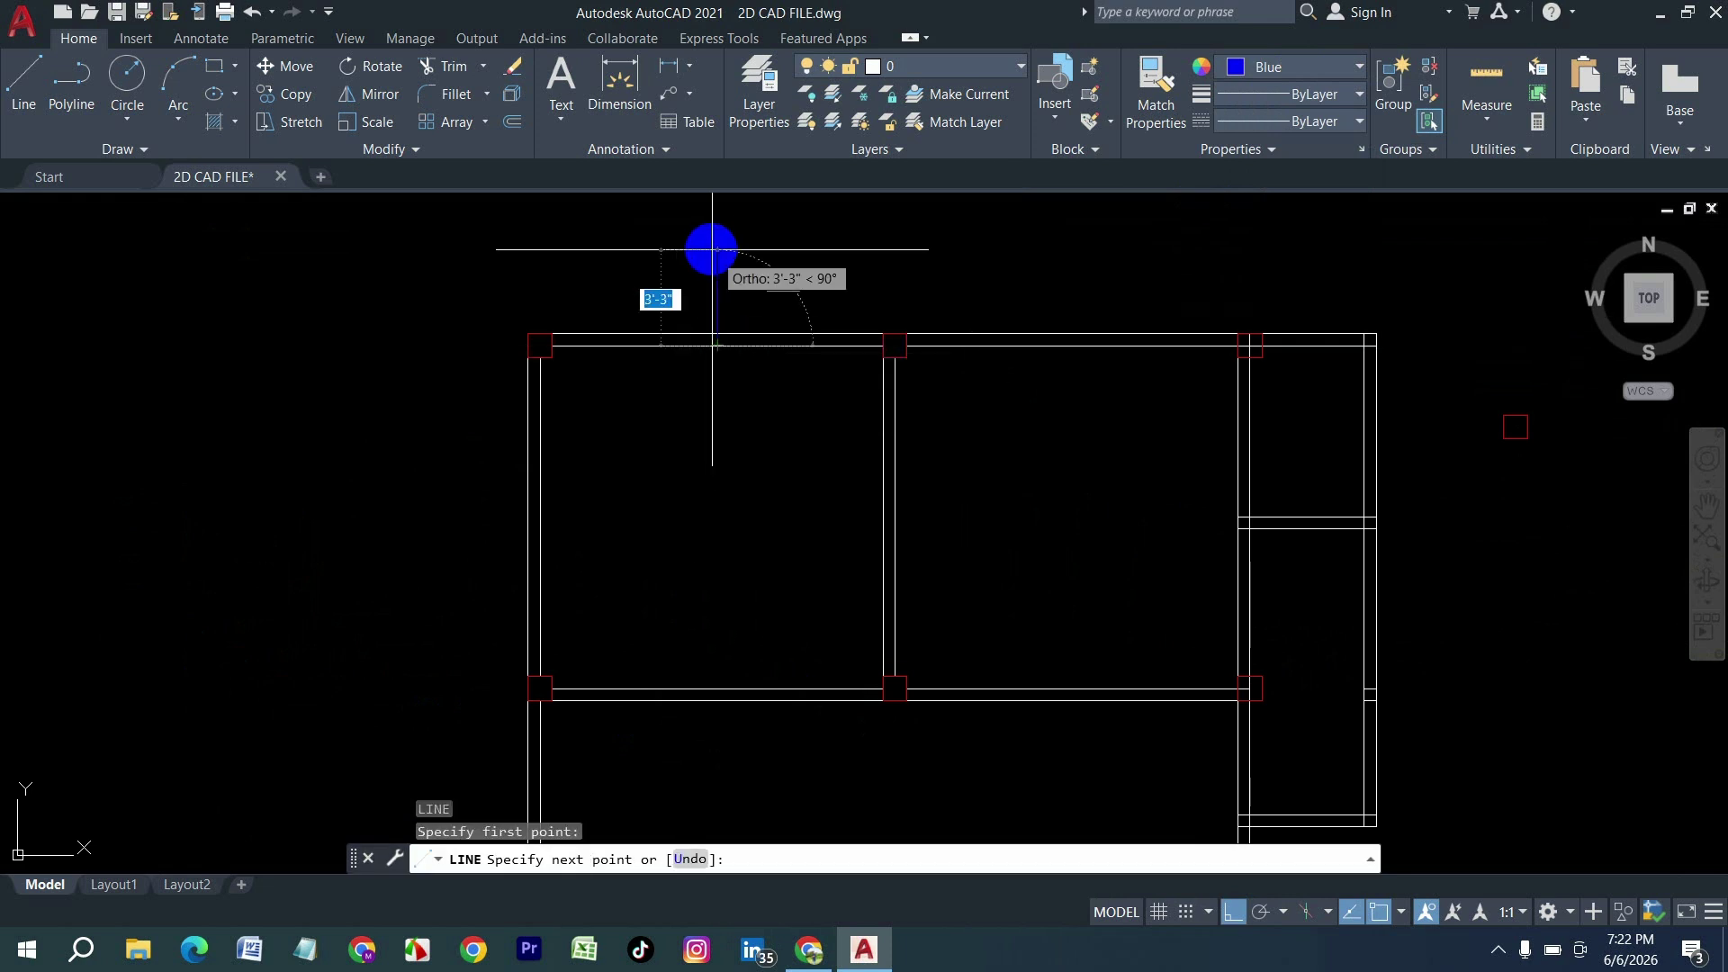
left_click(718, 250)
Step: Offset the vertical guide line 2'6" to each side to mark the edges of the window opening
key("o")
key("Return")
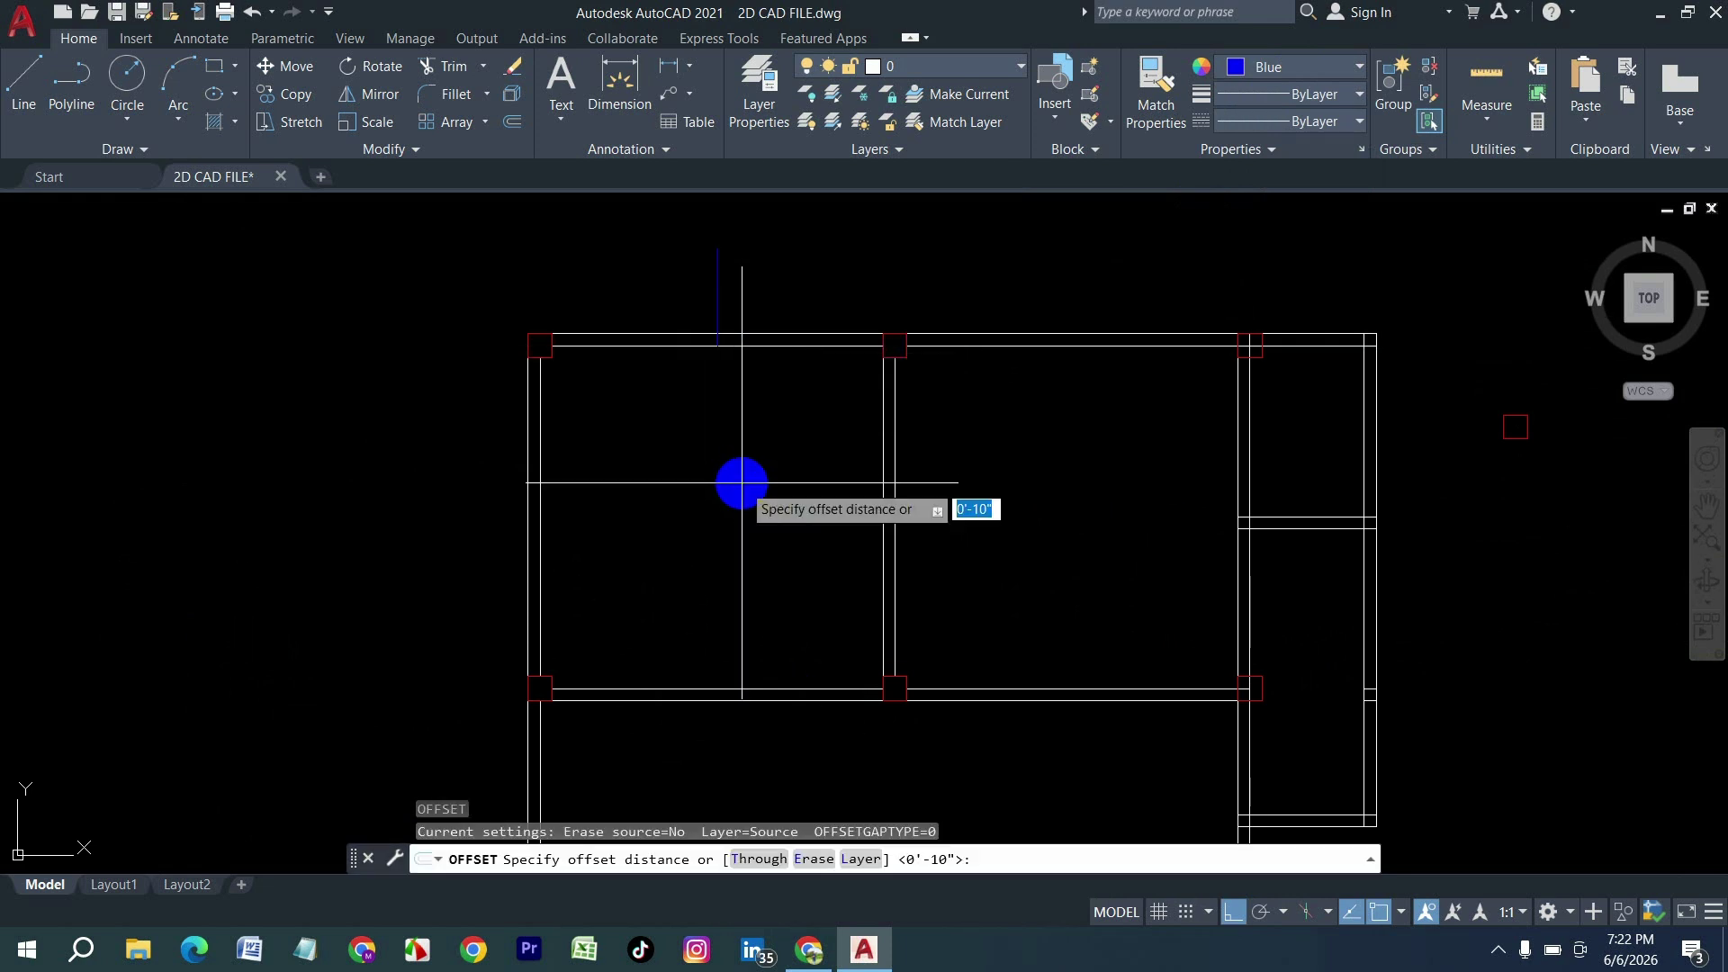
type("2'6")
key("Return")
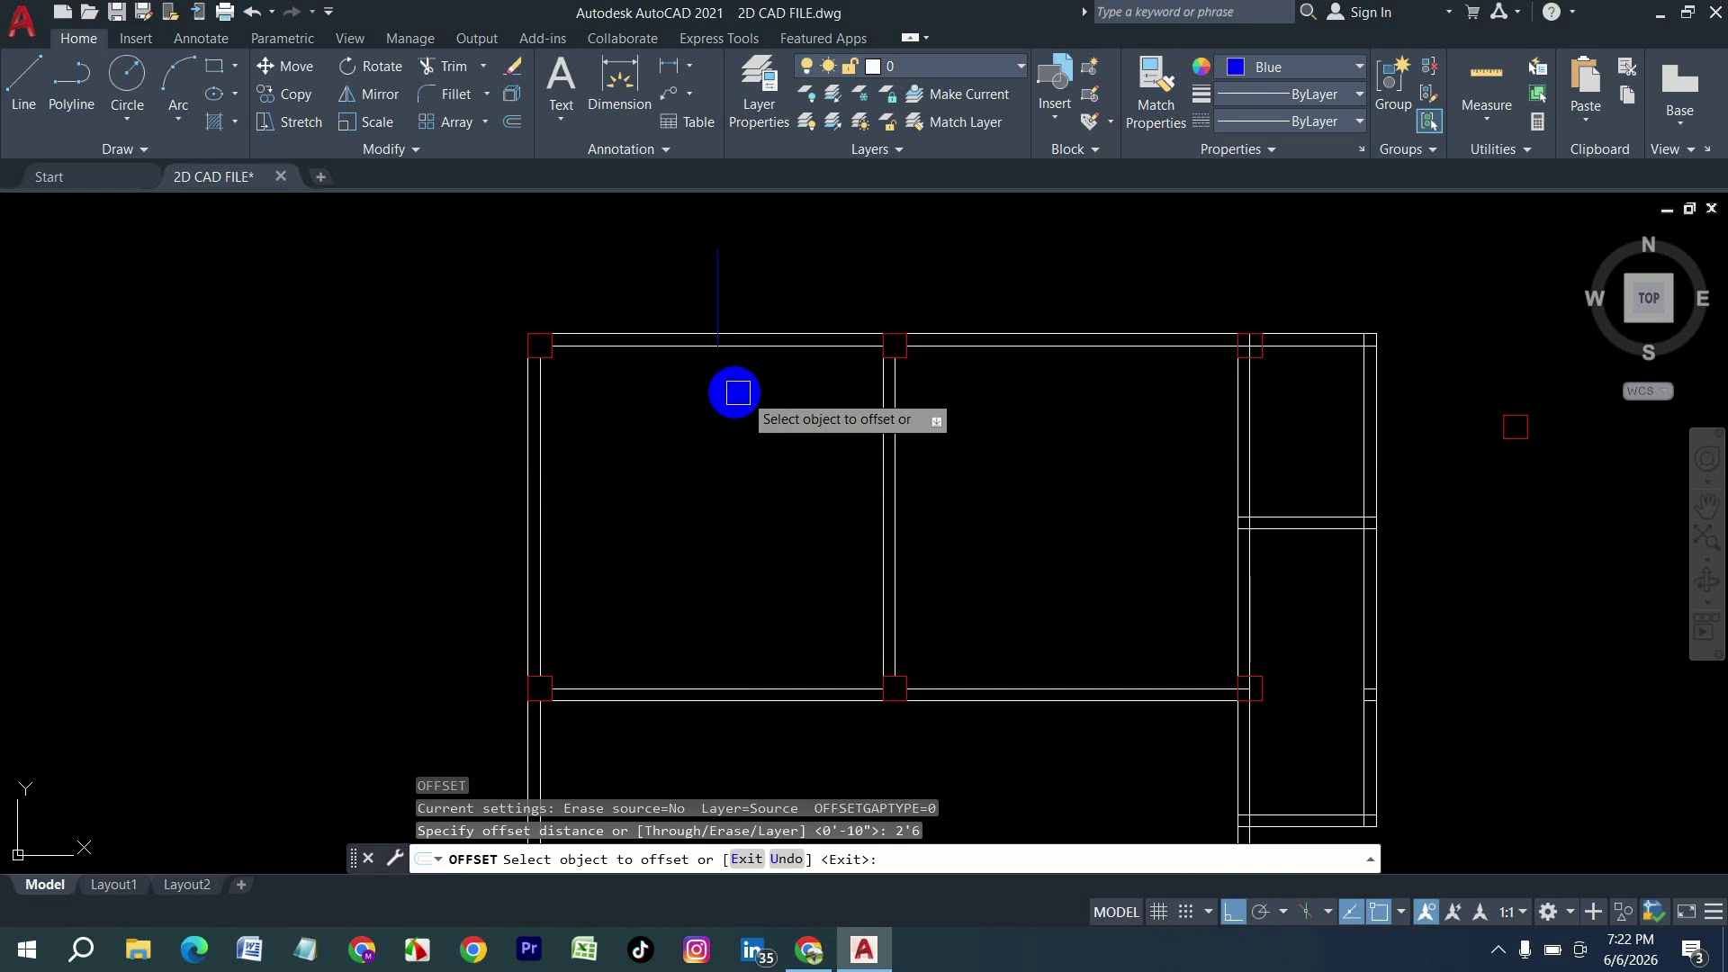
left_click(717, 289)
left_click(629, 301)
scroll(711, 296, "up", 2)
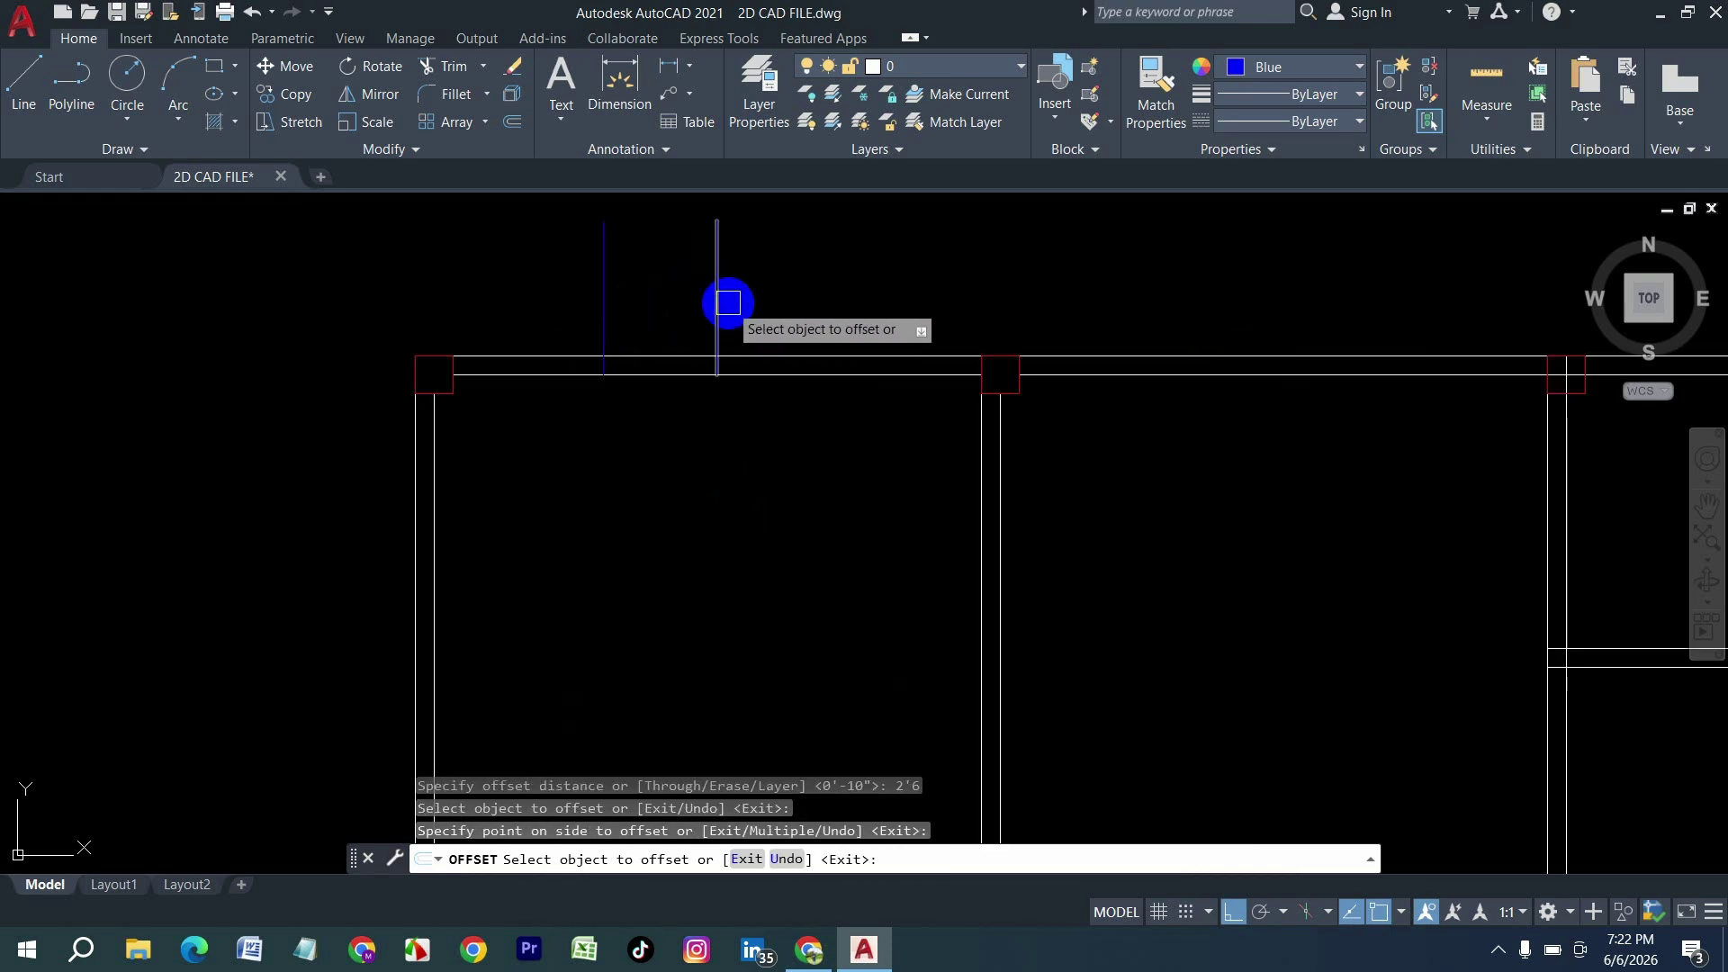
left_click(718, 301)
left_click(827, 324)
key("Escape")
Step: Trim the inner wall line between the window edges and the guide line parts projecting above the wall
type("tr")
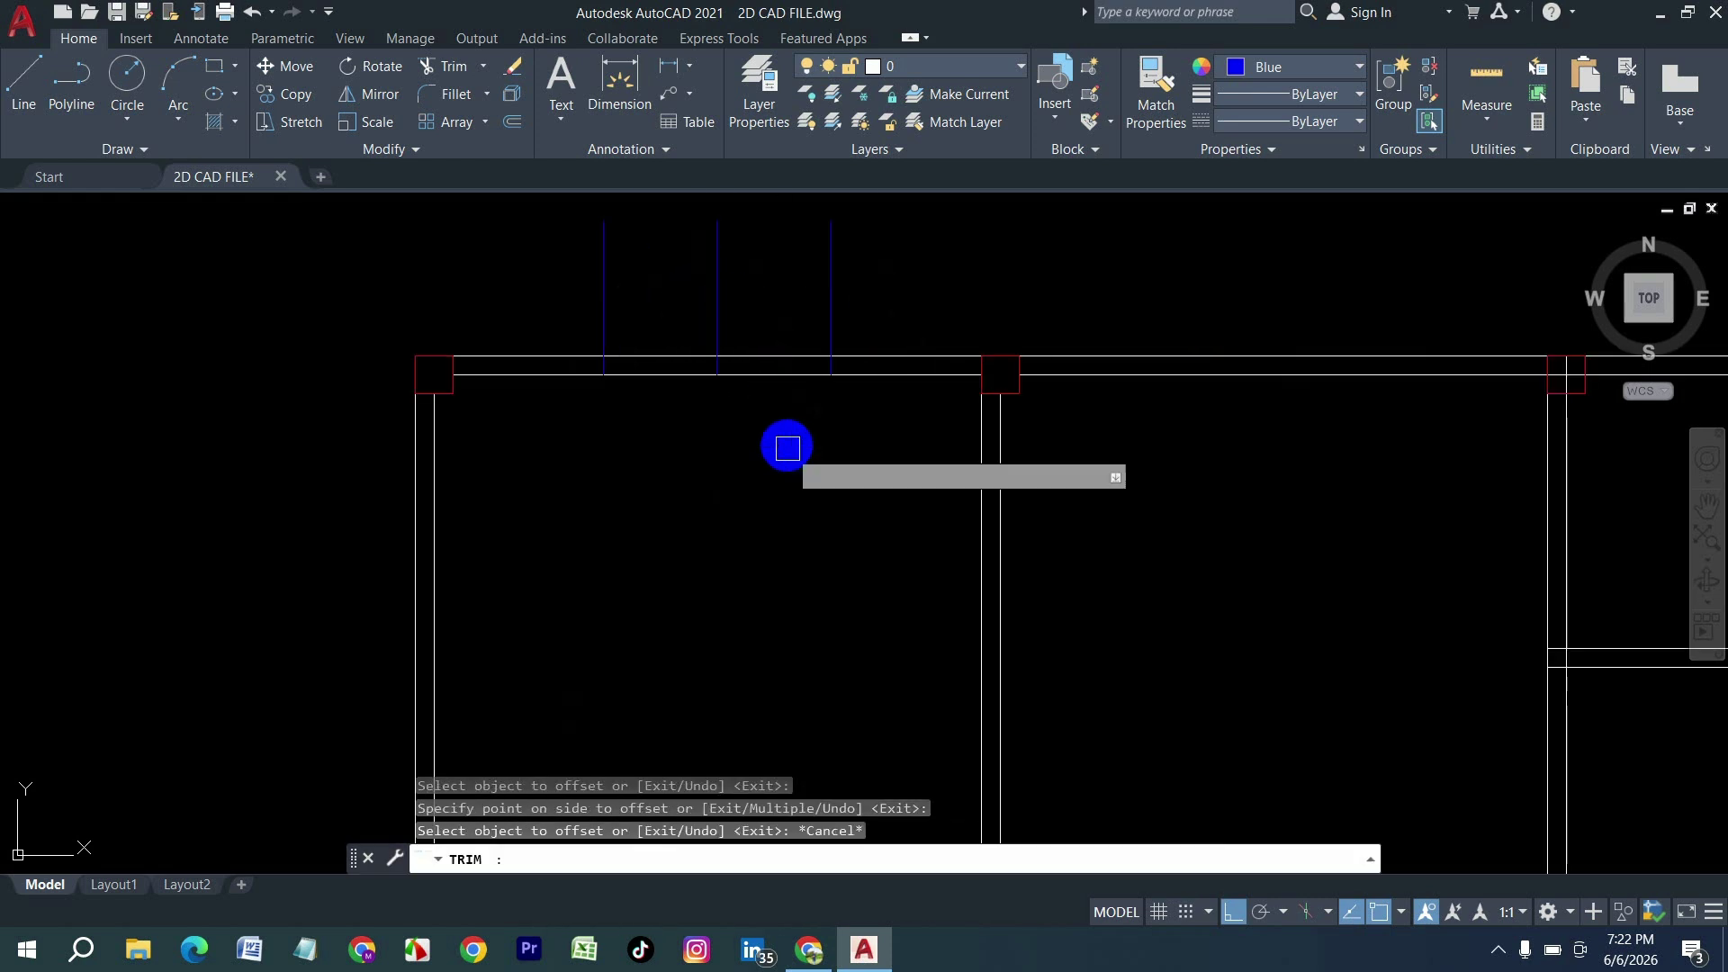
key("Return")
left_click_drag(776, 390, 675, 416)
left_click_drag(513, 284, 945, 279)
key("Escape")
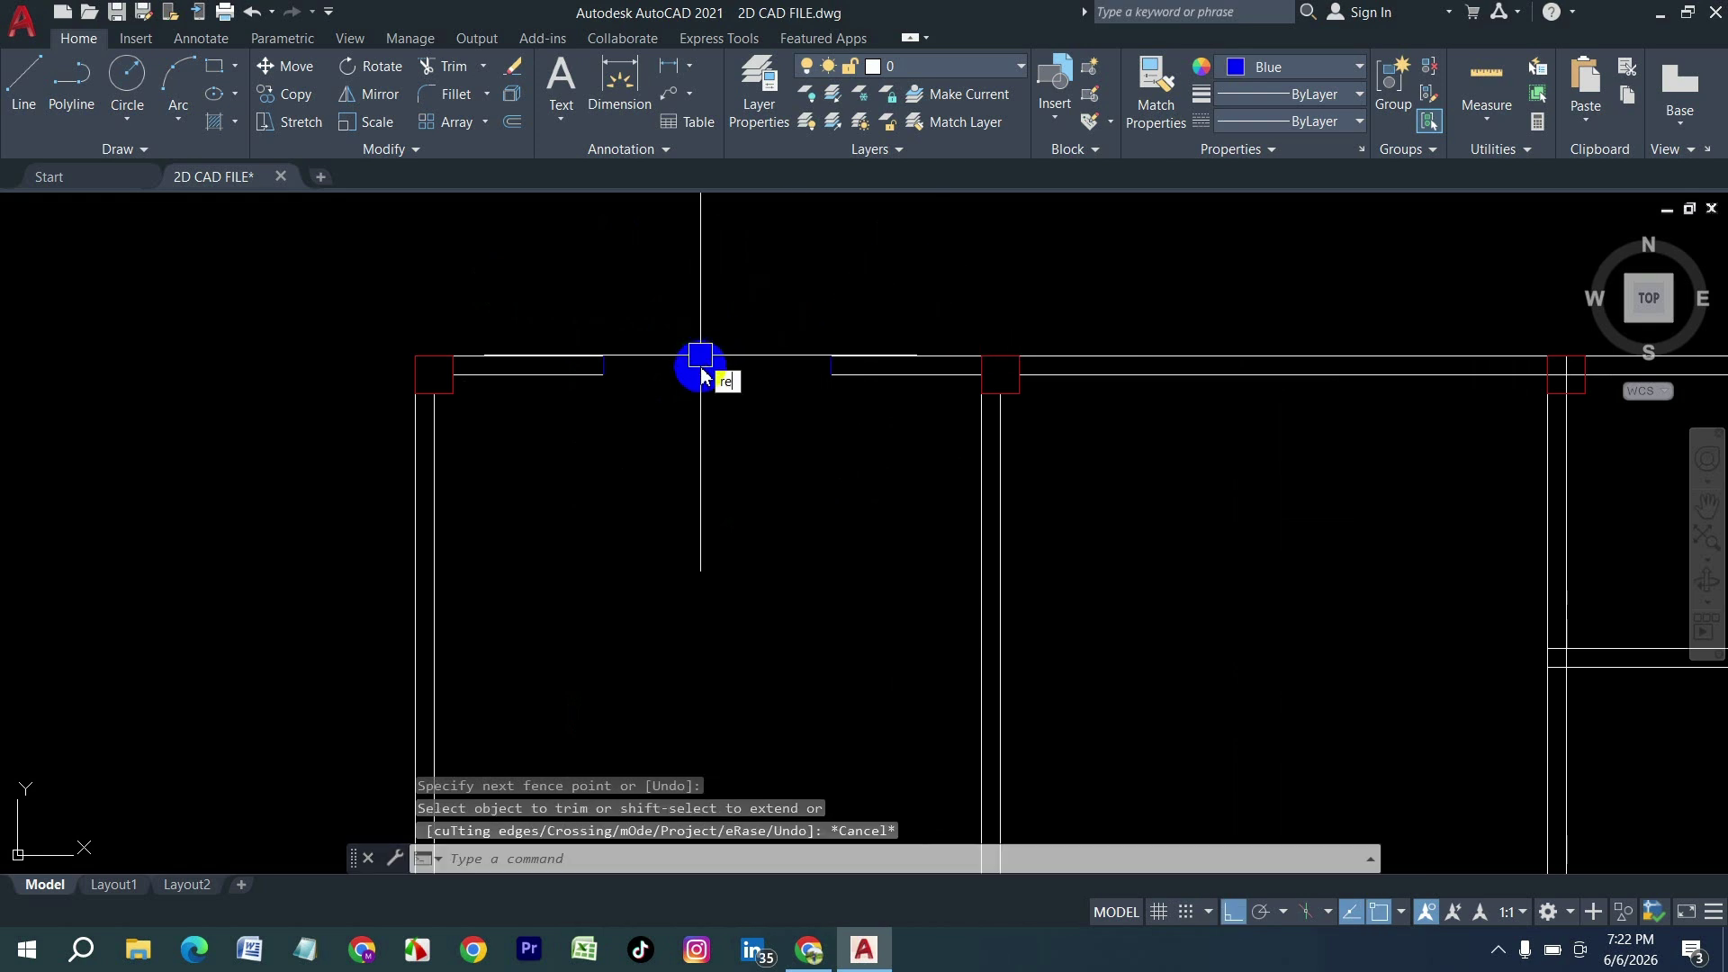
Step: Draw the window rectangle across the opening in the left room's top wall, spanning the full wall thickness
type("rec")
key("Return")
left_click(603, 356)
scroll(840, 382, "up", 4)
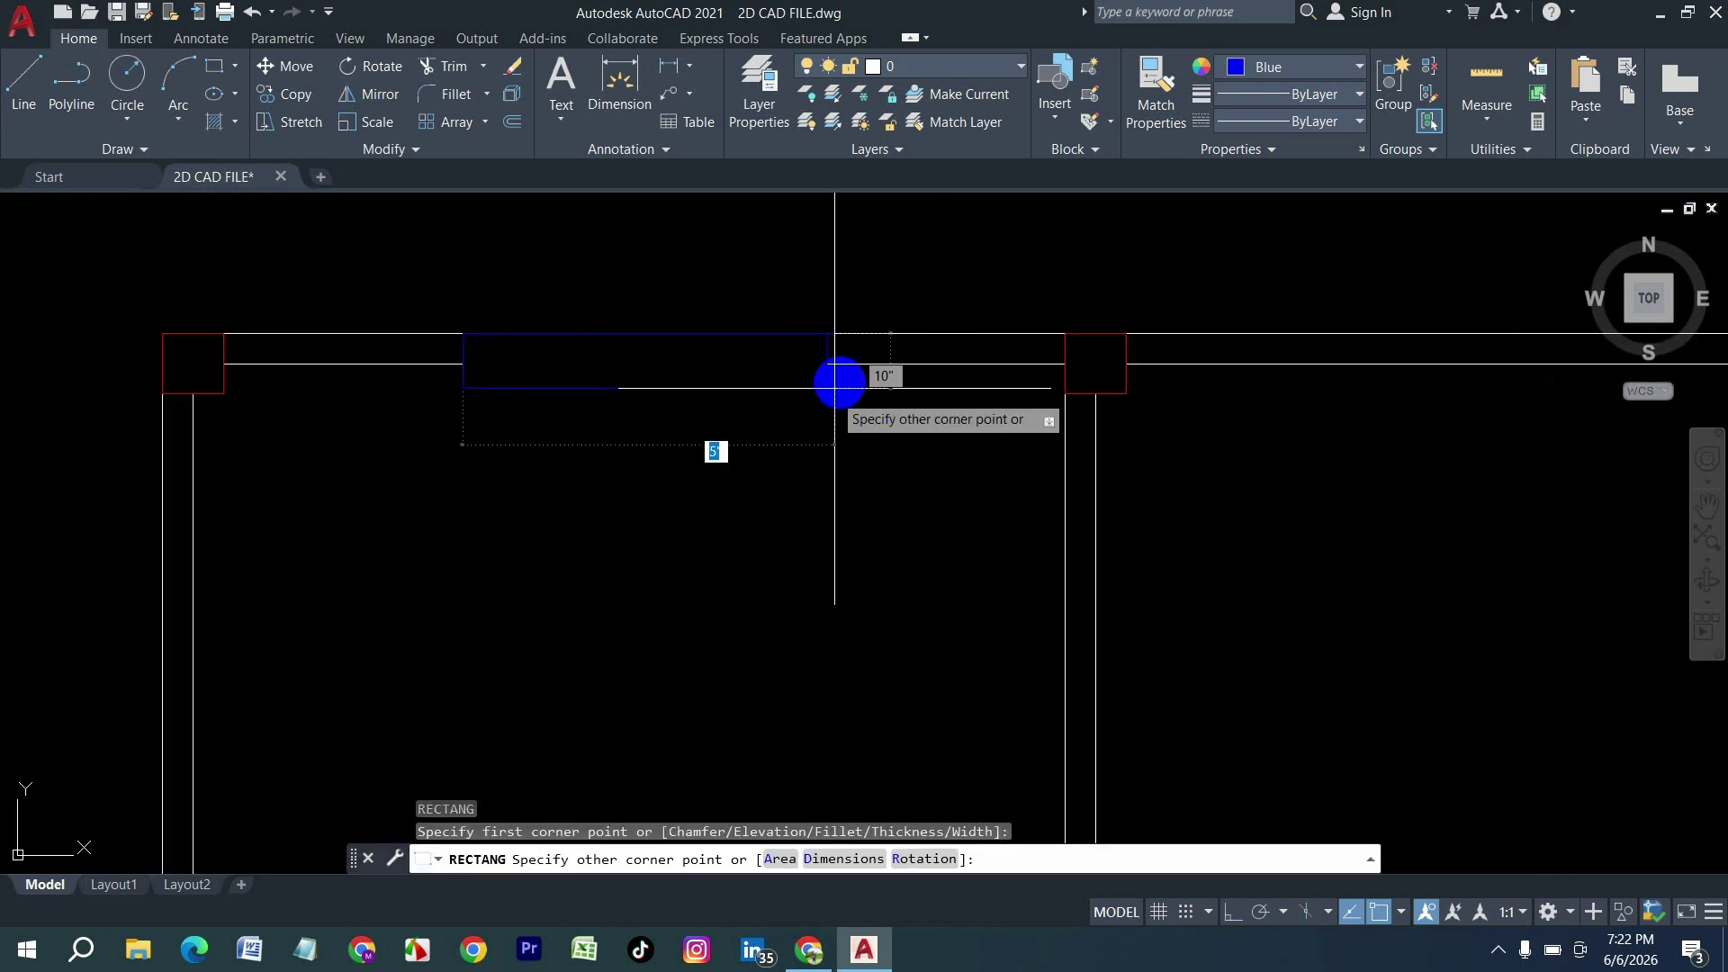
left_click(815, 353)
Step: Offset the window rectangle inward by 2" to form the inner window frame
type("o")
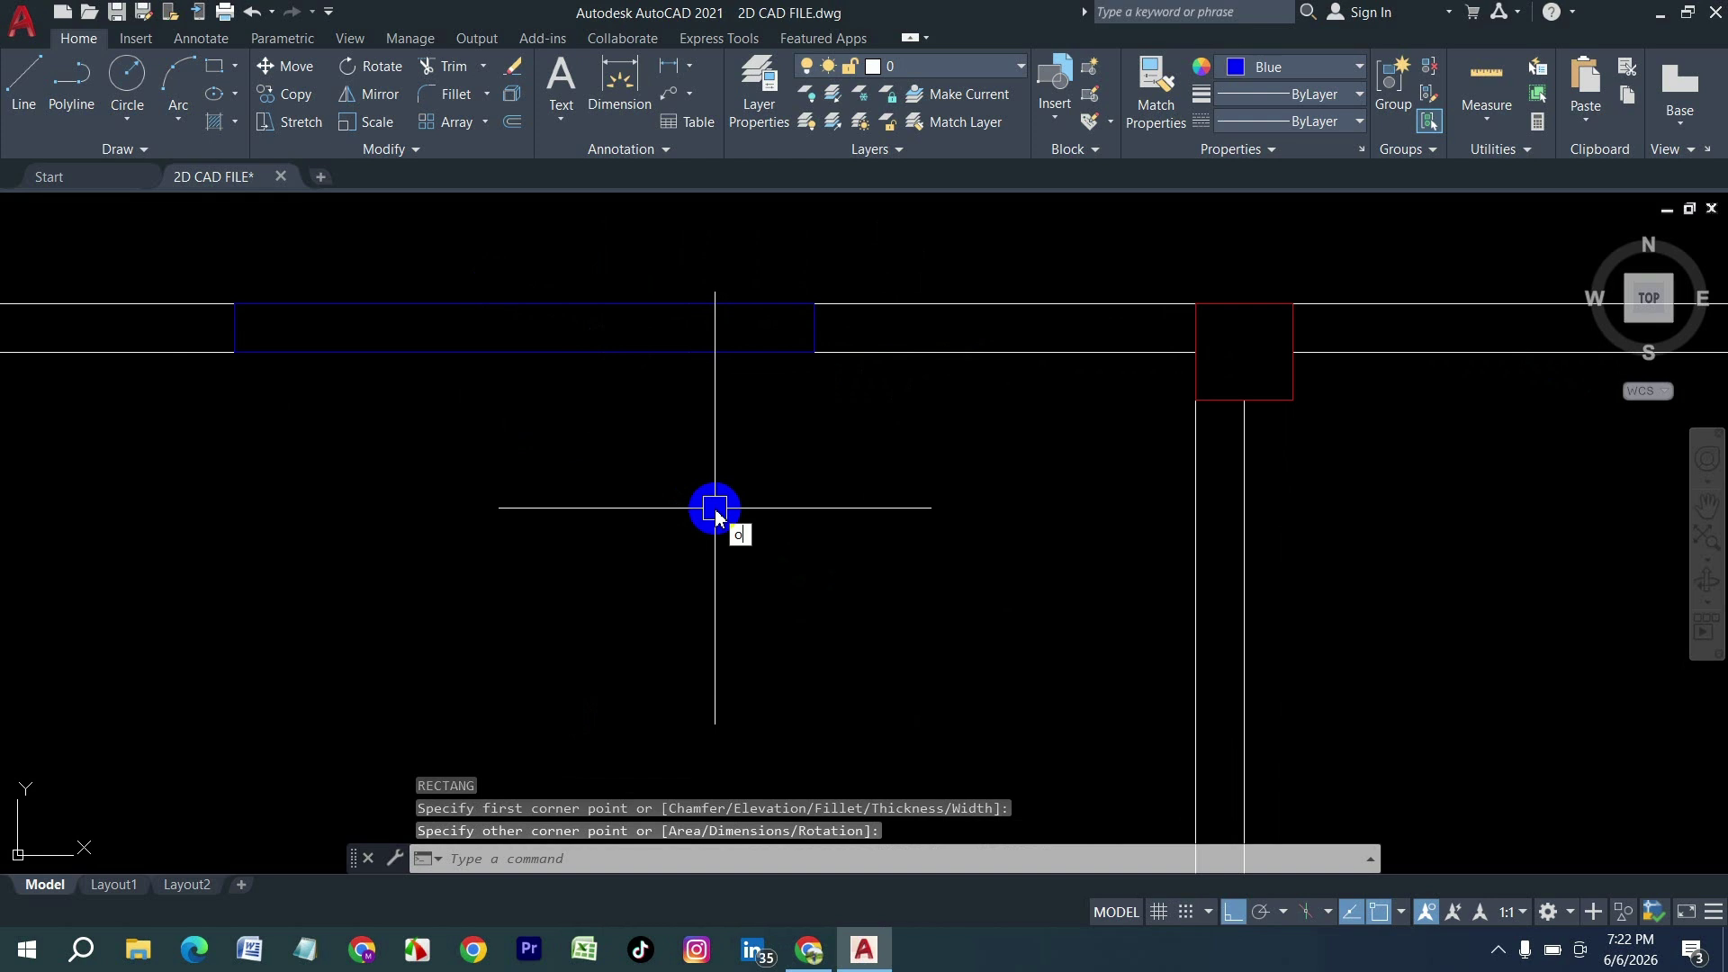
key("Return")
type("2")
key("Return")
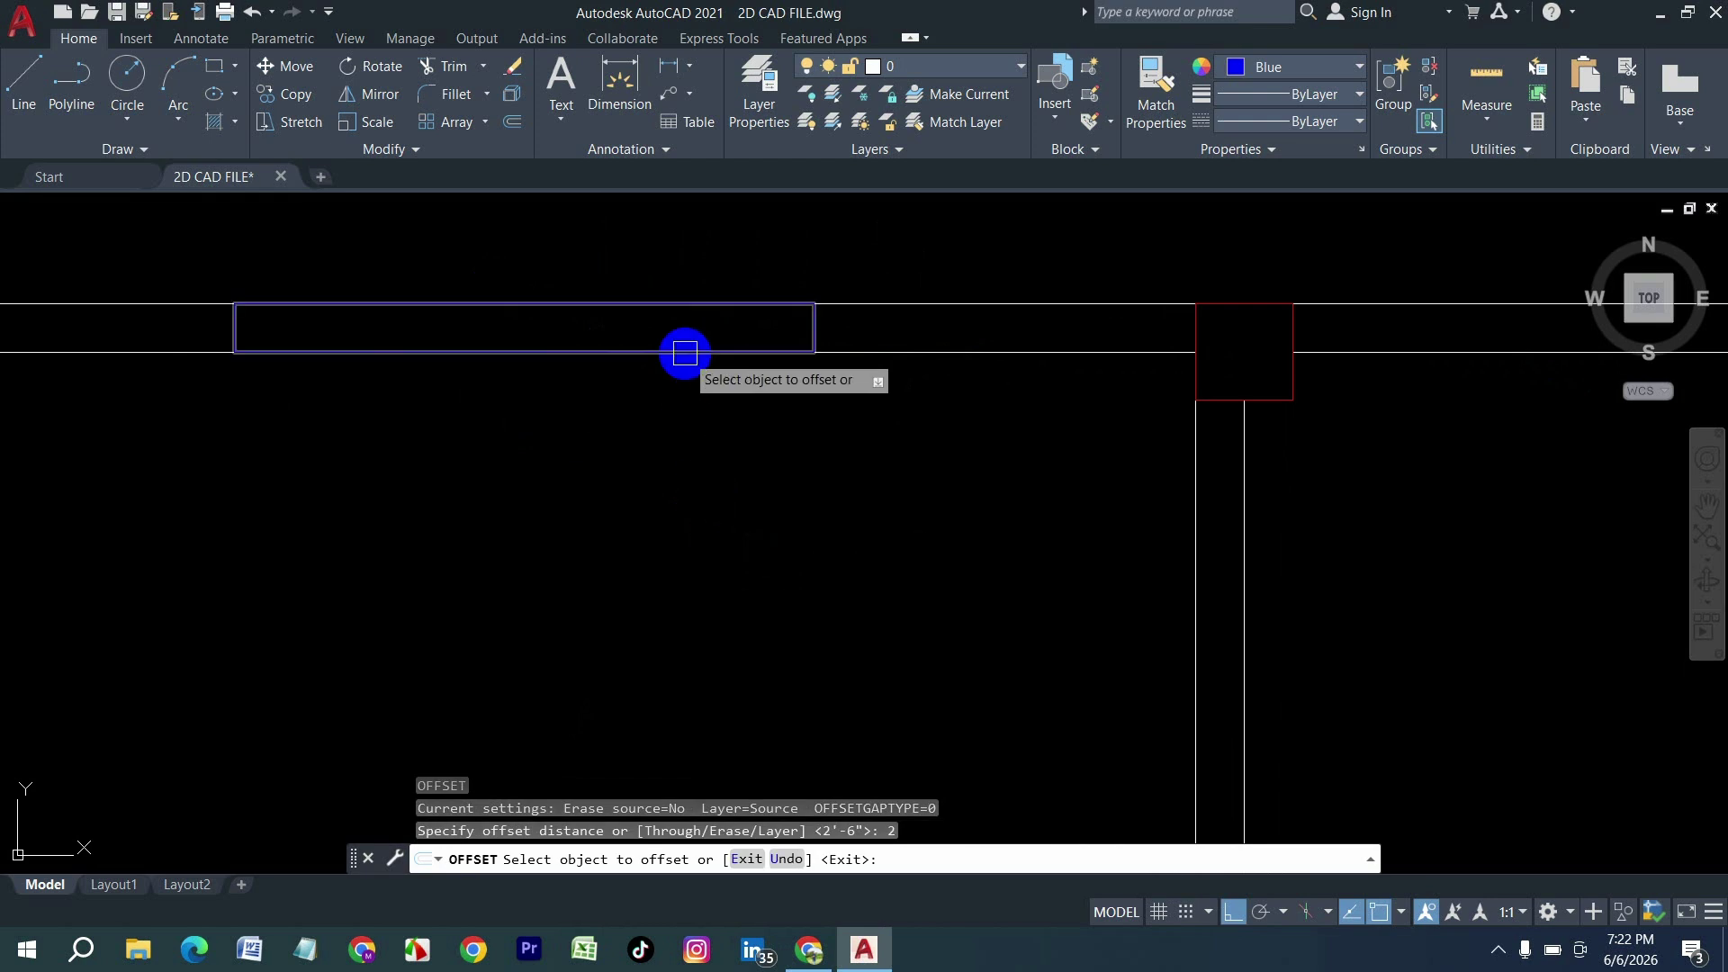
left_click(686, 353)
scroll(675, 297, "up", 3)
left_click(630, 352)
scroll(559, 421, "down", 5)
key("Escape")
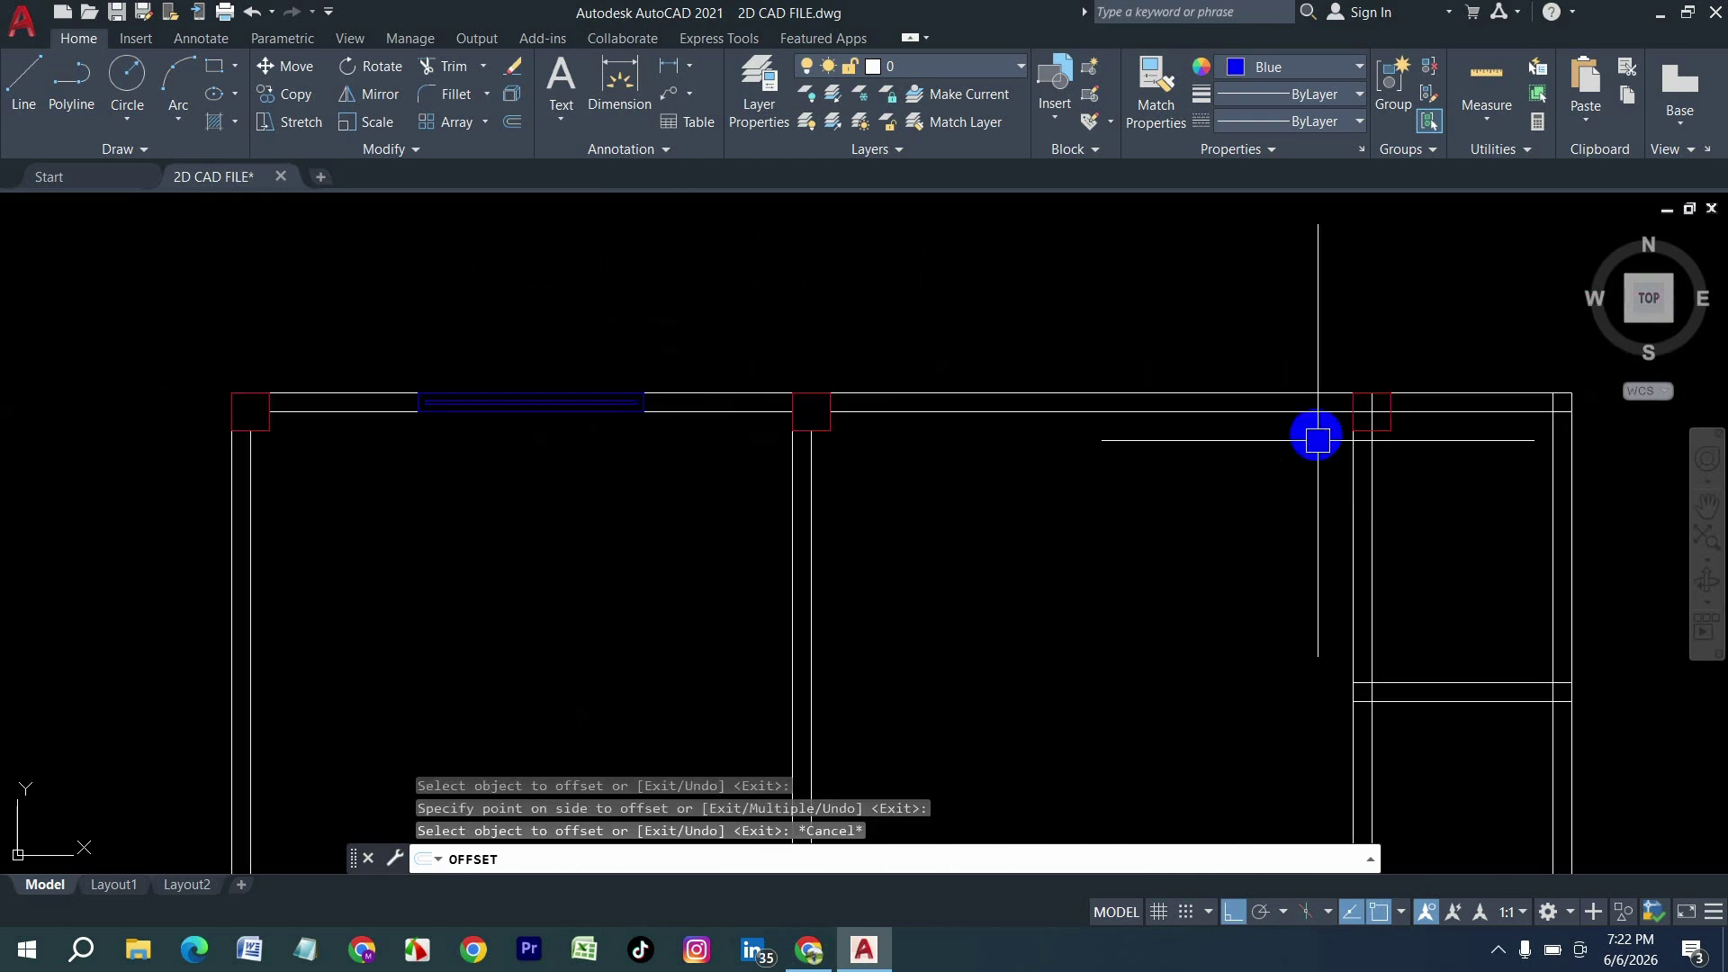
Step: Insert the Door - Imperial block from the architectural tool palette near the middle column of the first cross wall
scroll(628, 380, "down", 4)
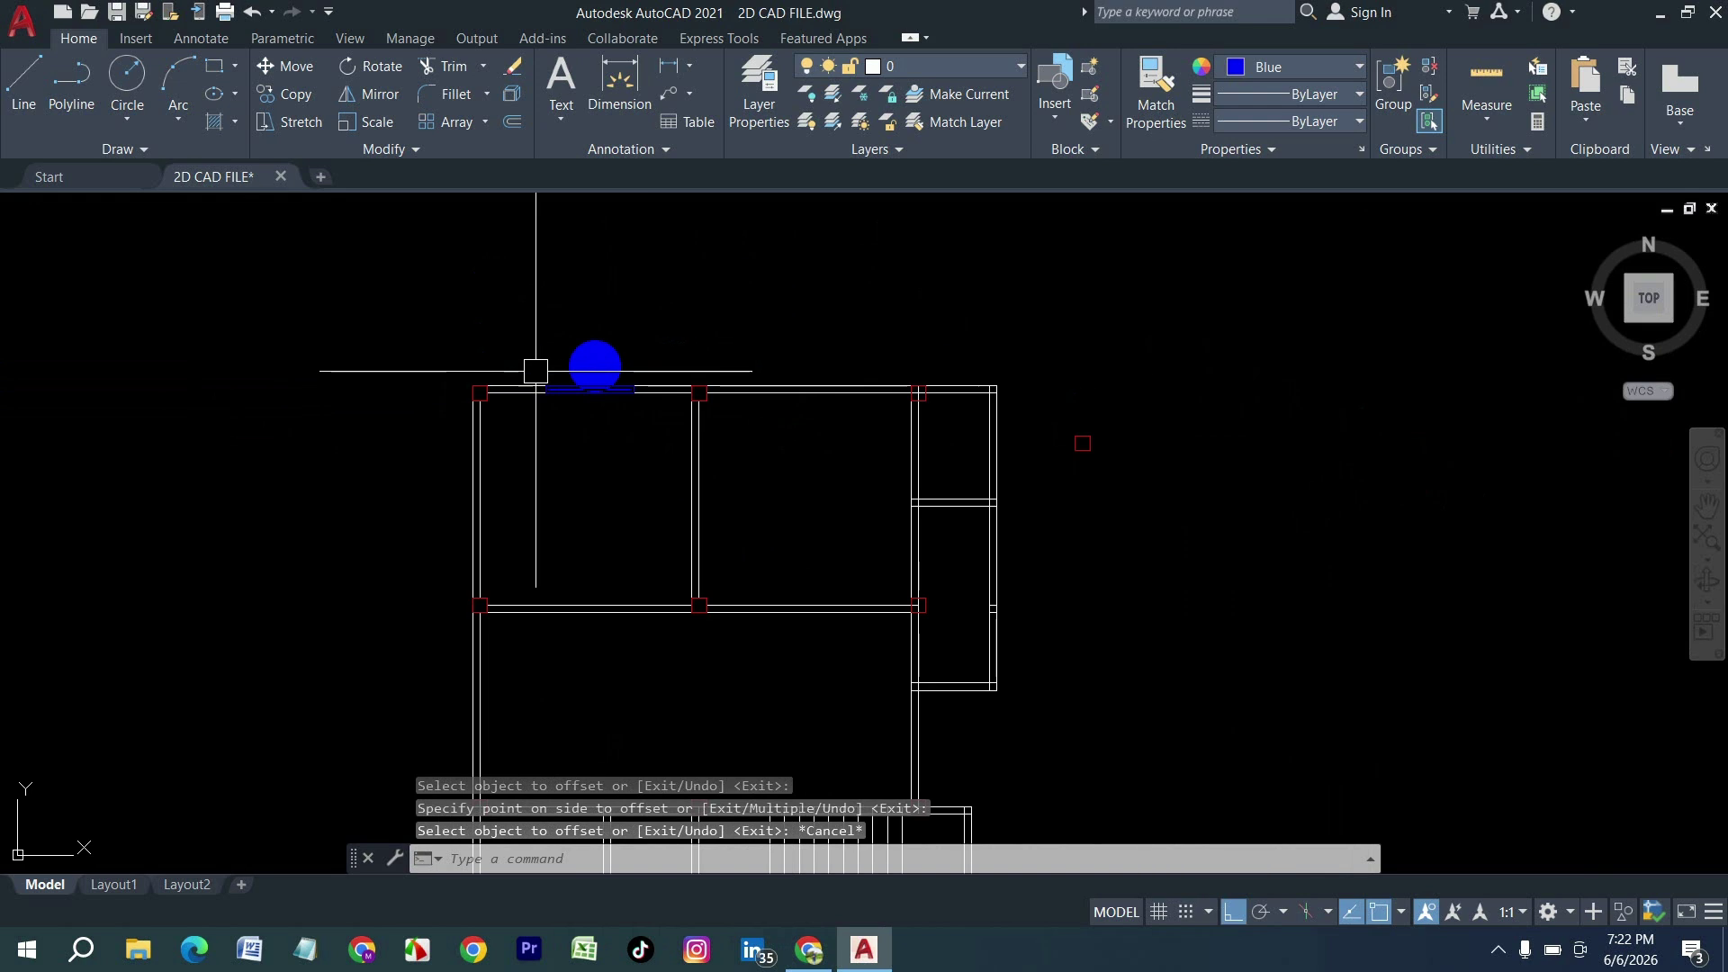
scroll(630, 468, "up", 5)
scroll(837, 688, "down", 3)
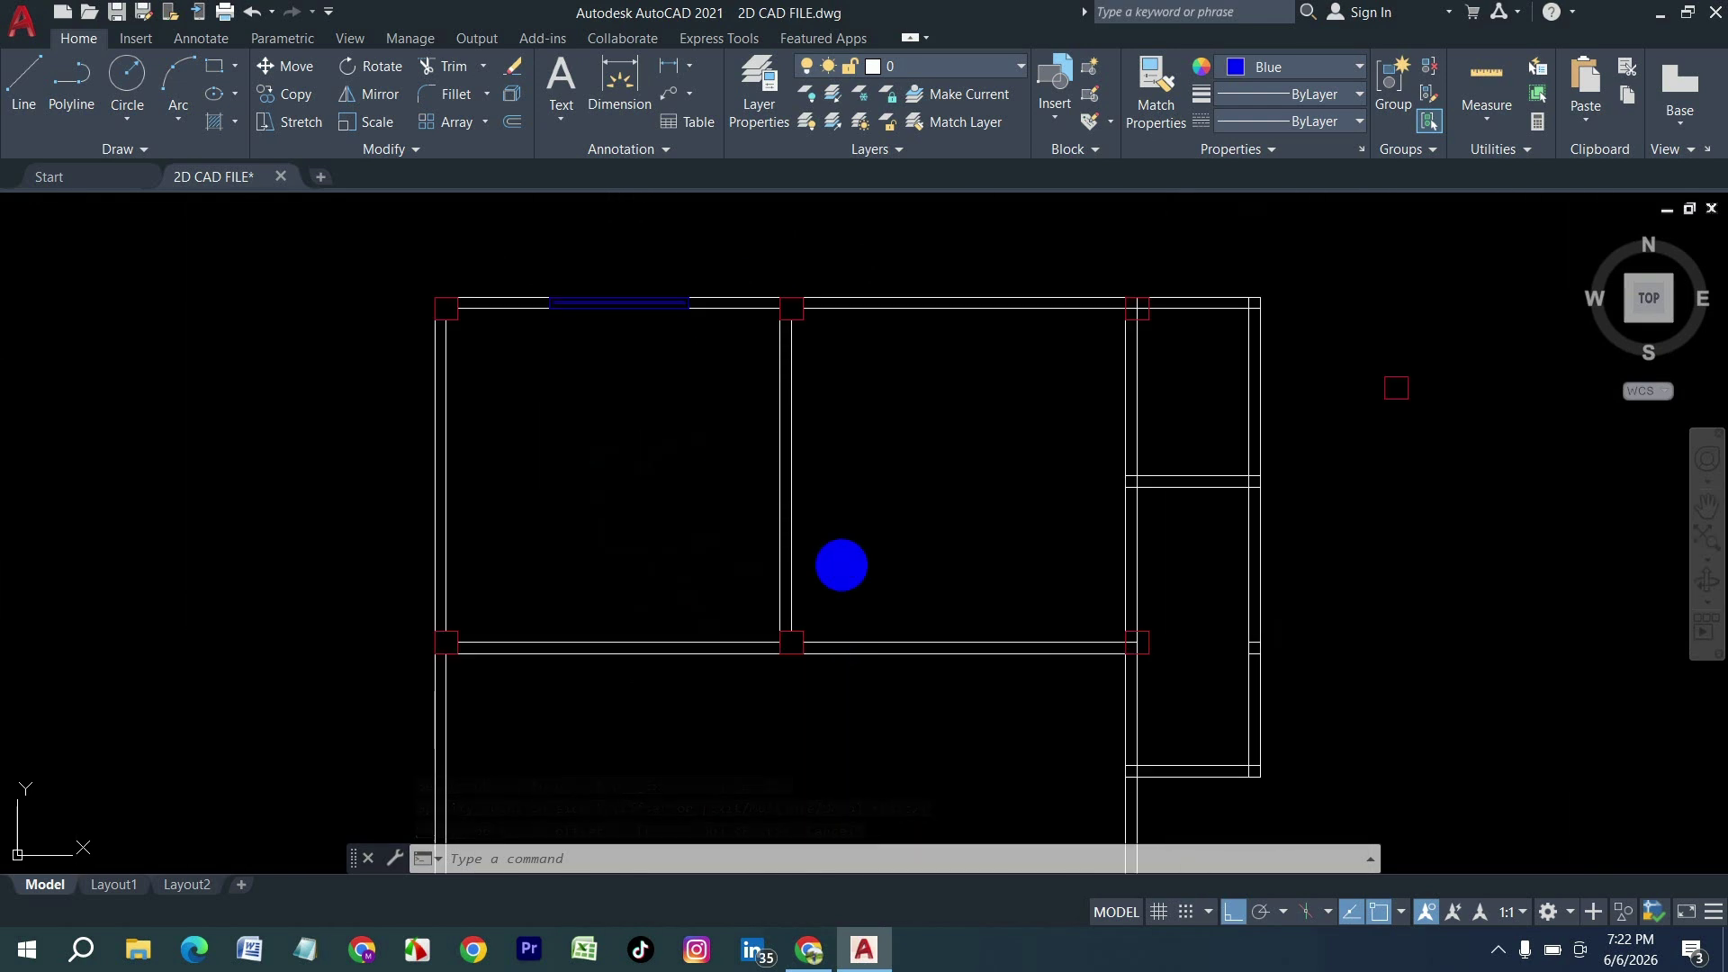
key("ctrl+3")
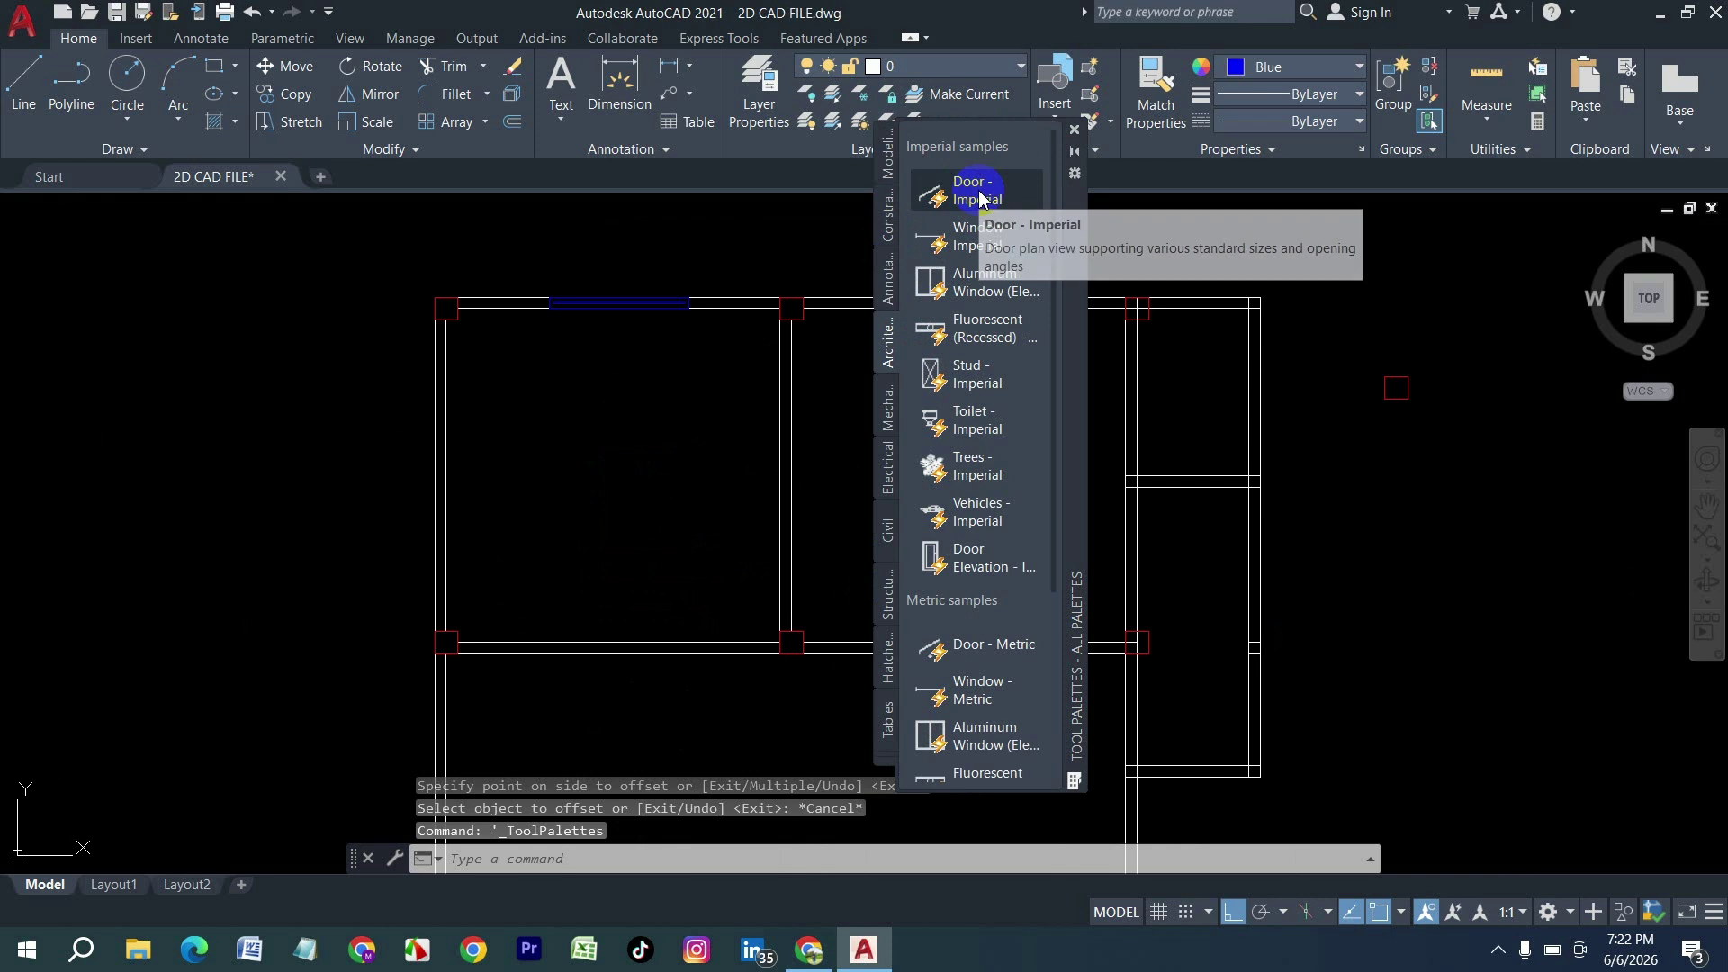
left_click(979, 194)
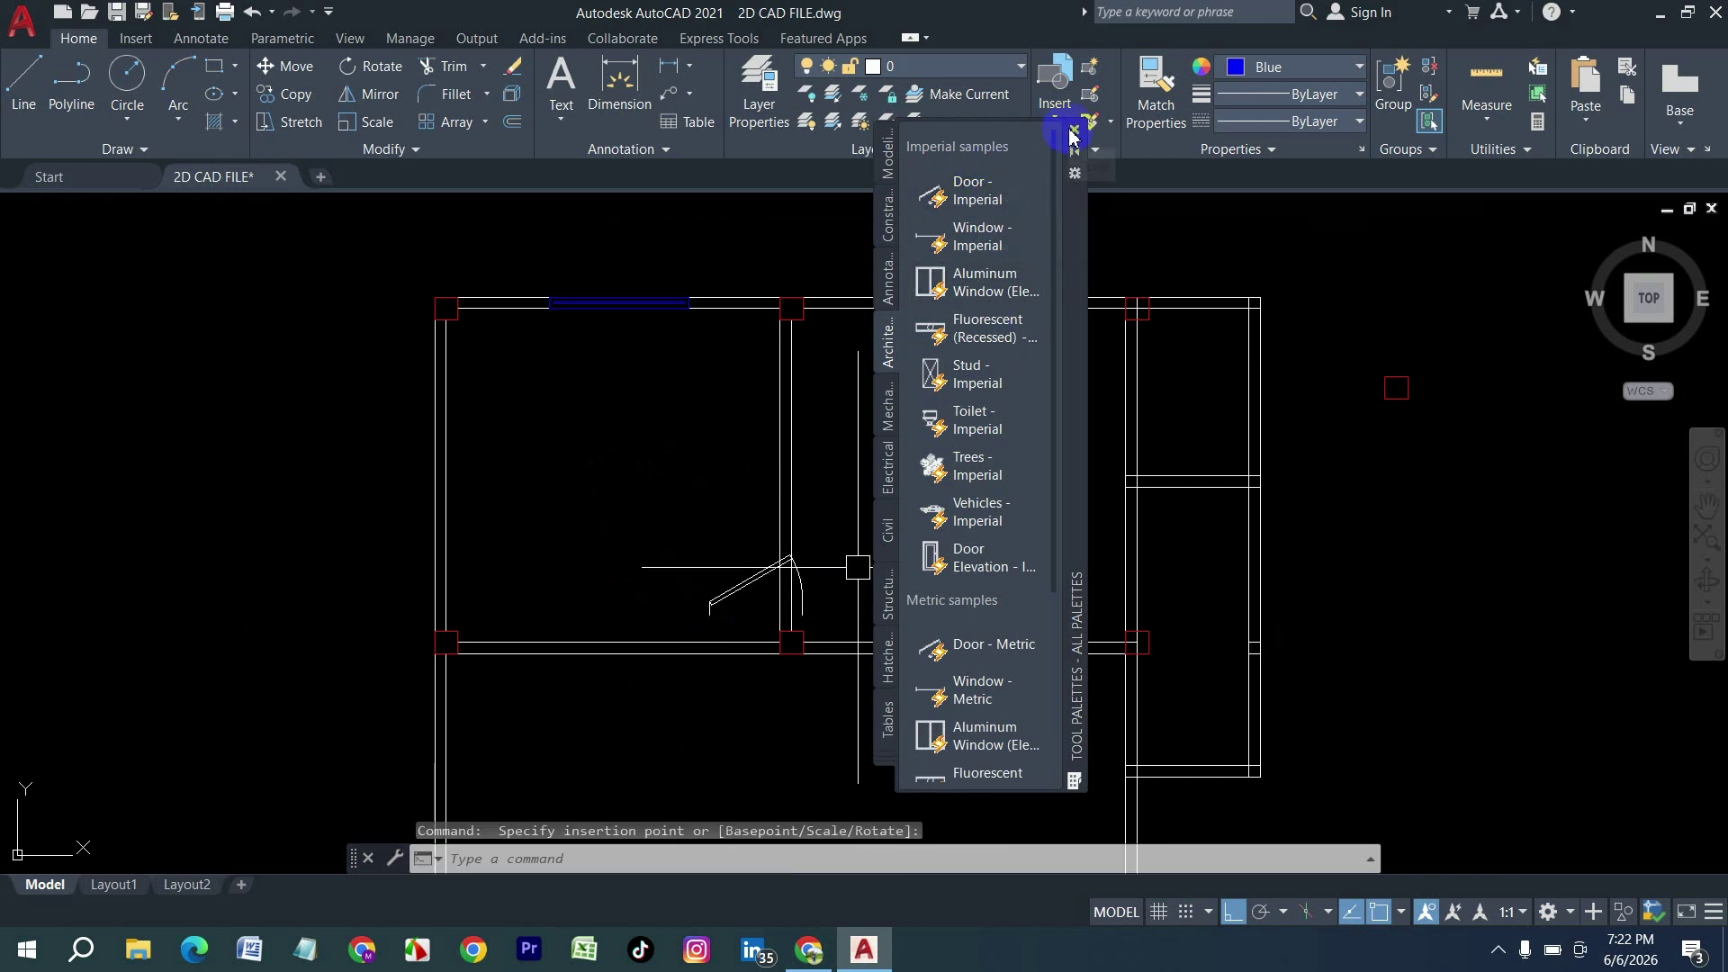
scroll(822, 663, "up", 4)
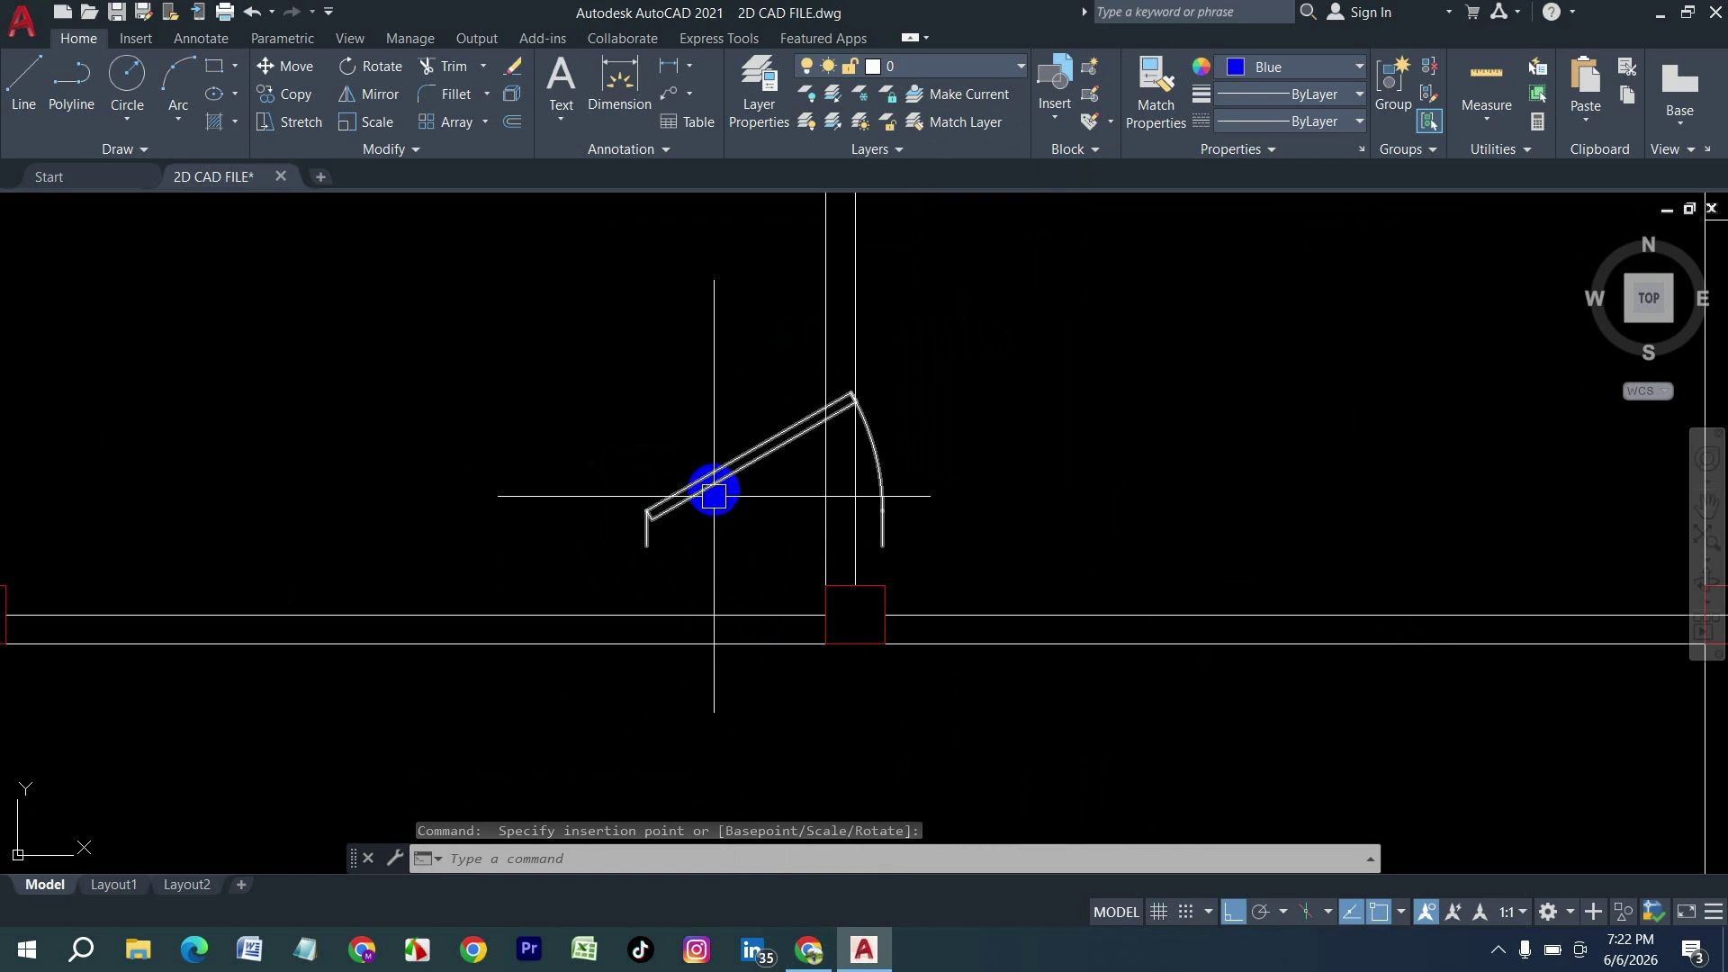
Step: Set the inserted door block's opening angle to Open 90º
left_click(677, 509)
left_click(617, 422)
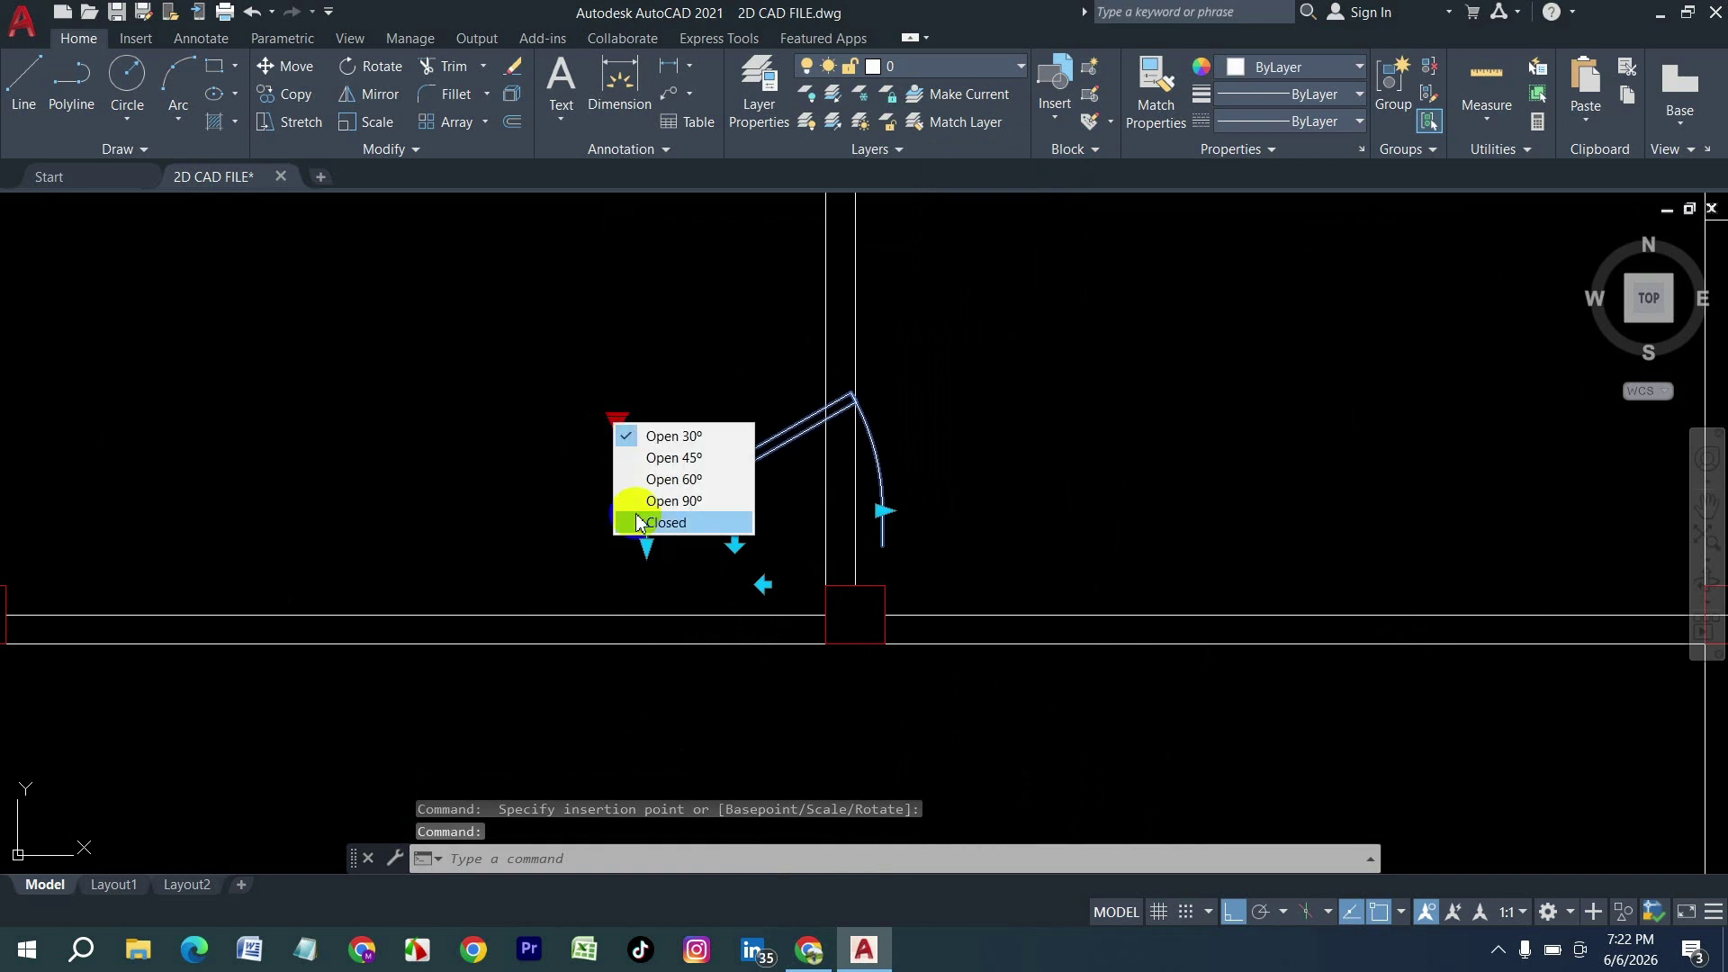
left_click(677, 502)
Step: Move the door by its lower hinge-side corner to the lower right corner of the first cross wall's middle column
left_click(629, 489)
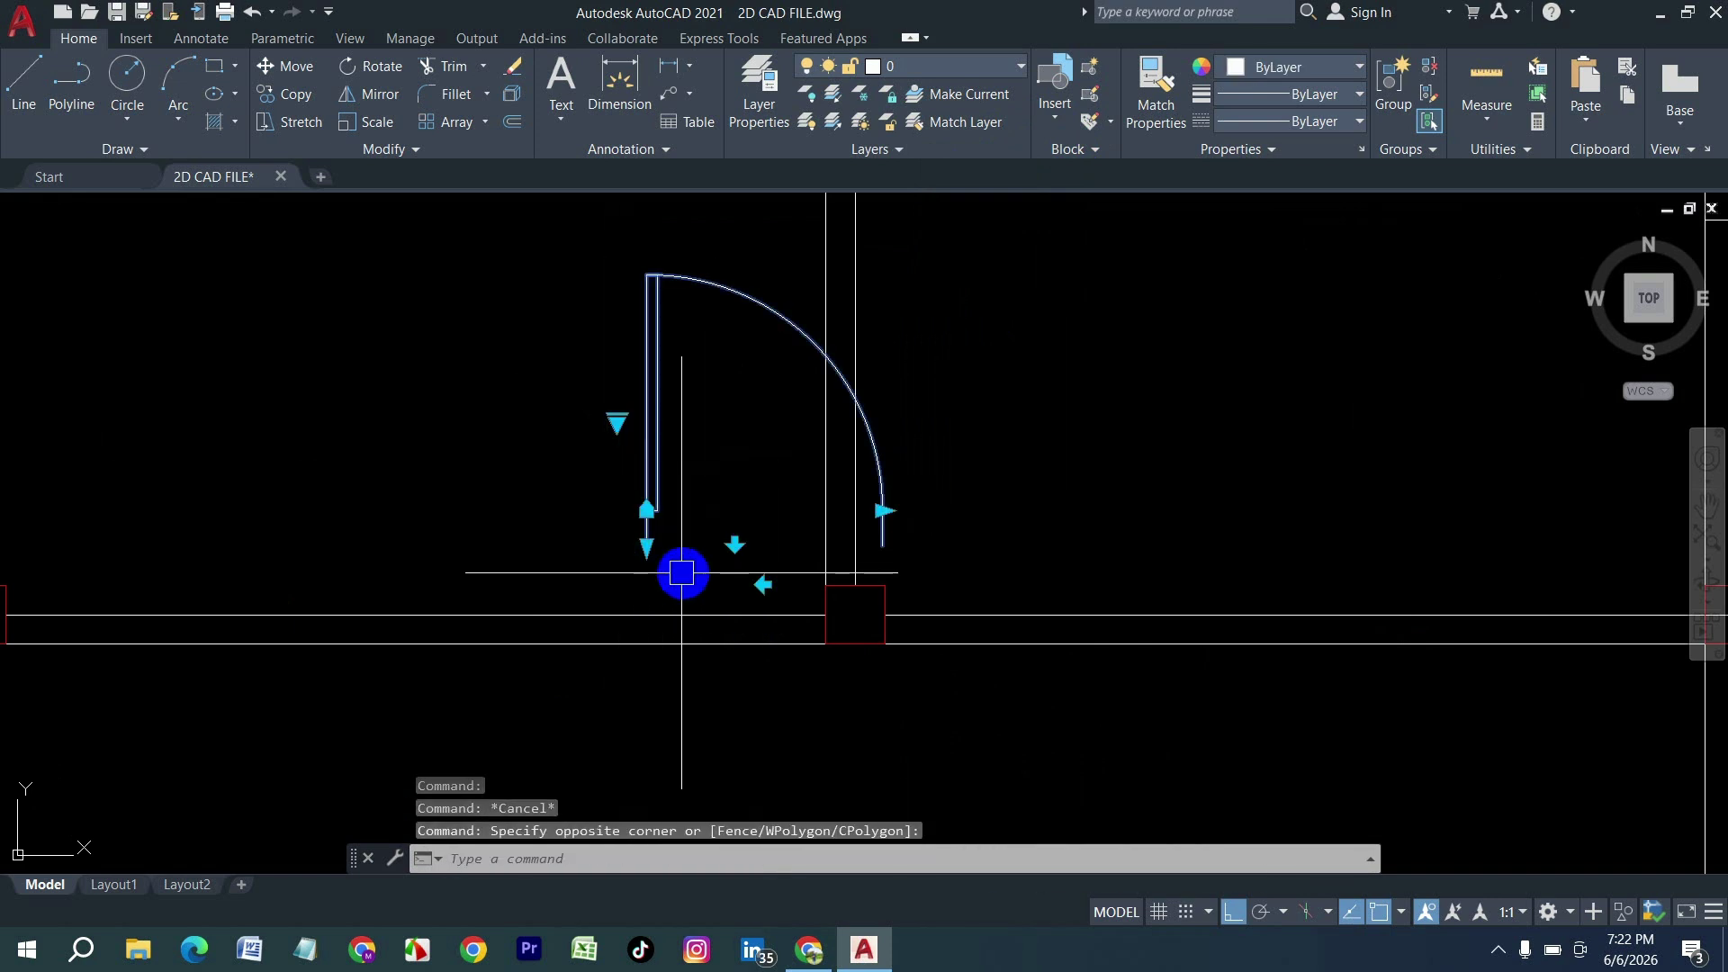
type("m")
key("Return")
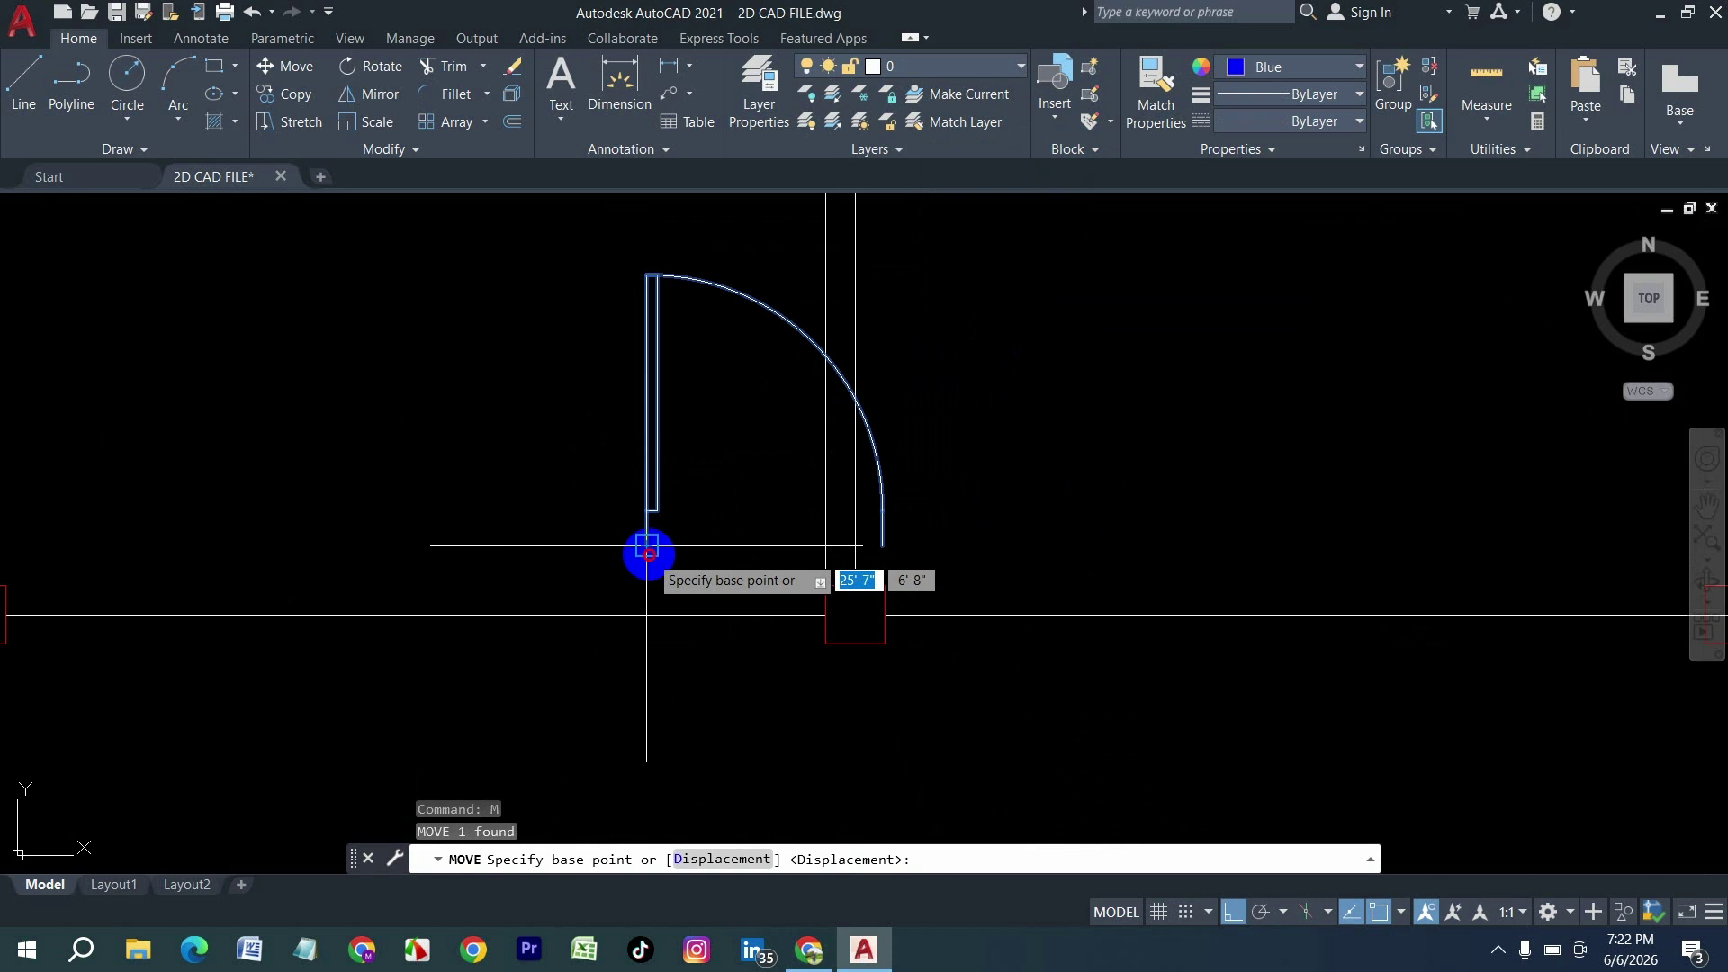
left_click(646, 545)
left_click(891, 644)
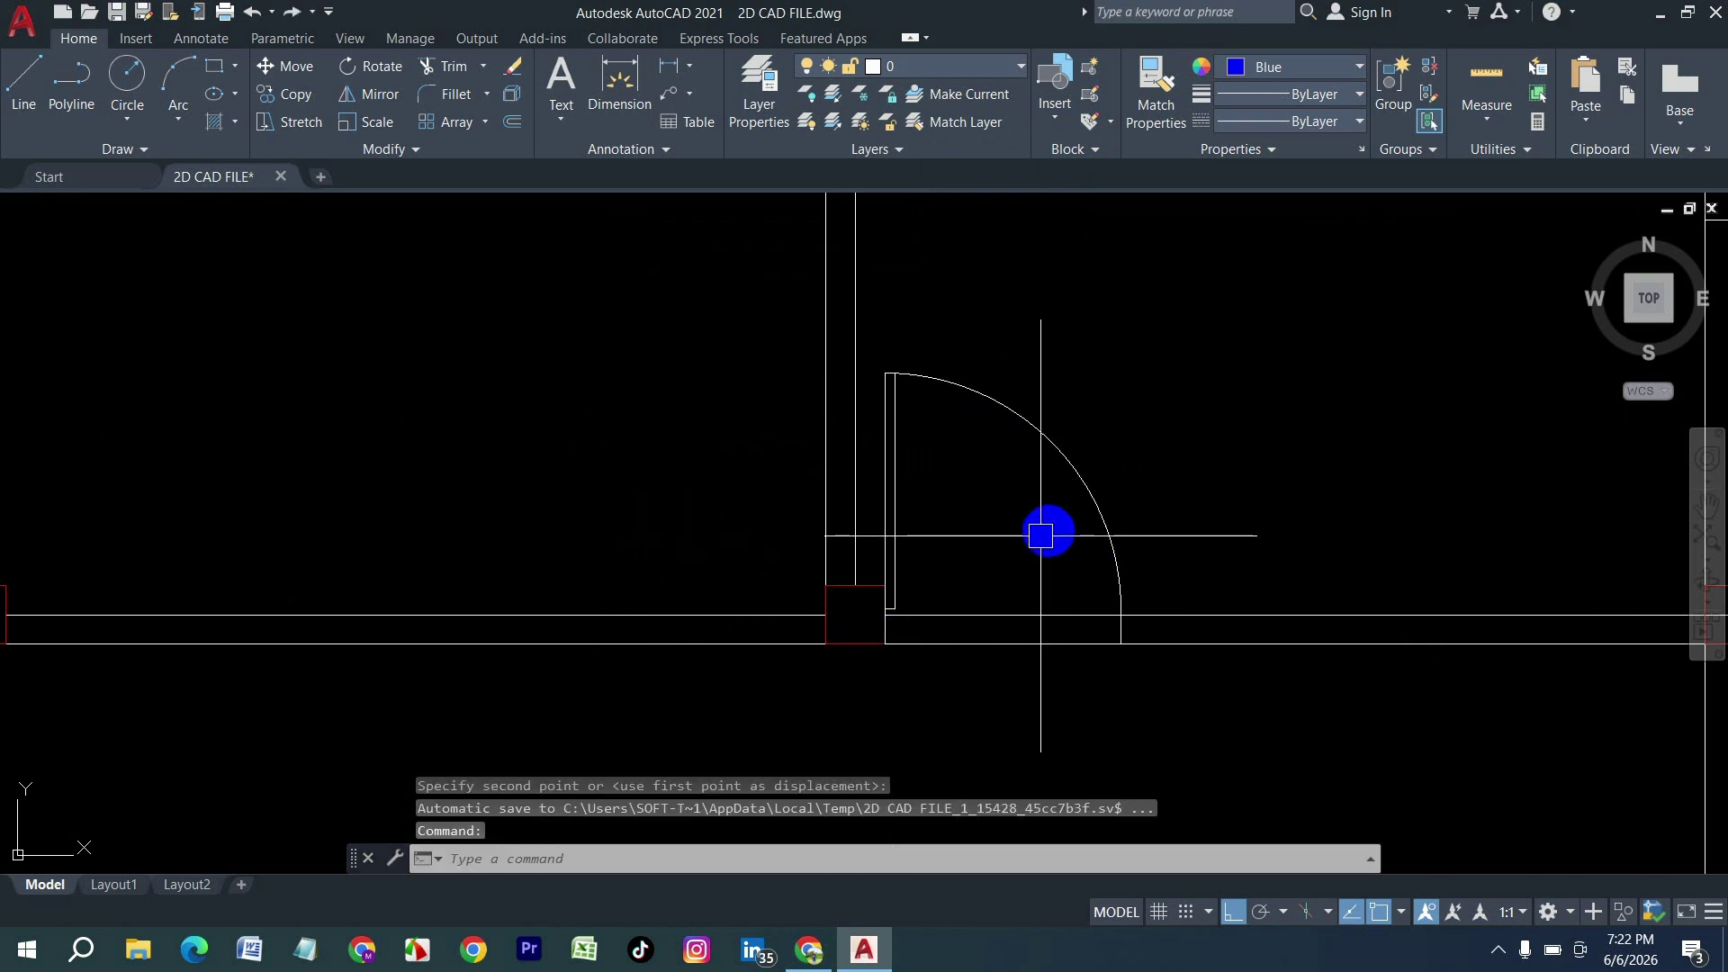
Step: Mirror the door about the middle column's vertical centreline, keeping the original, to give the left room a matching door
left_click(1087, 500)
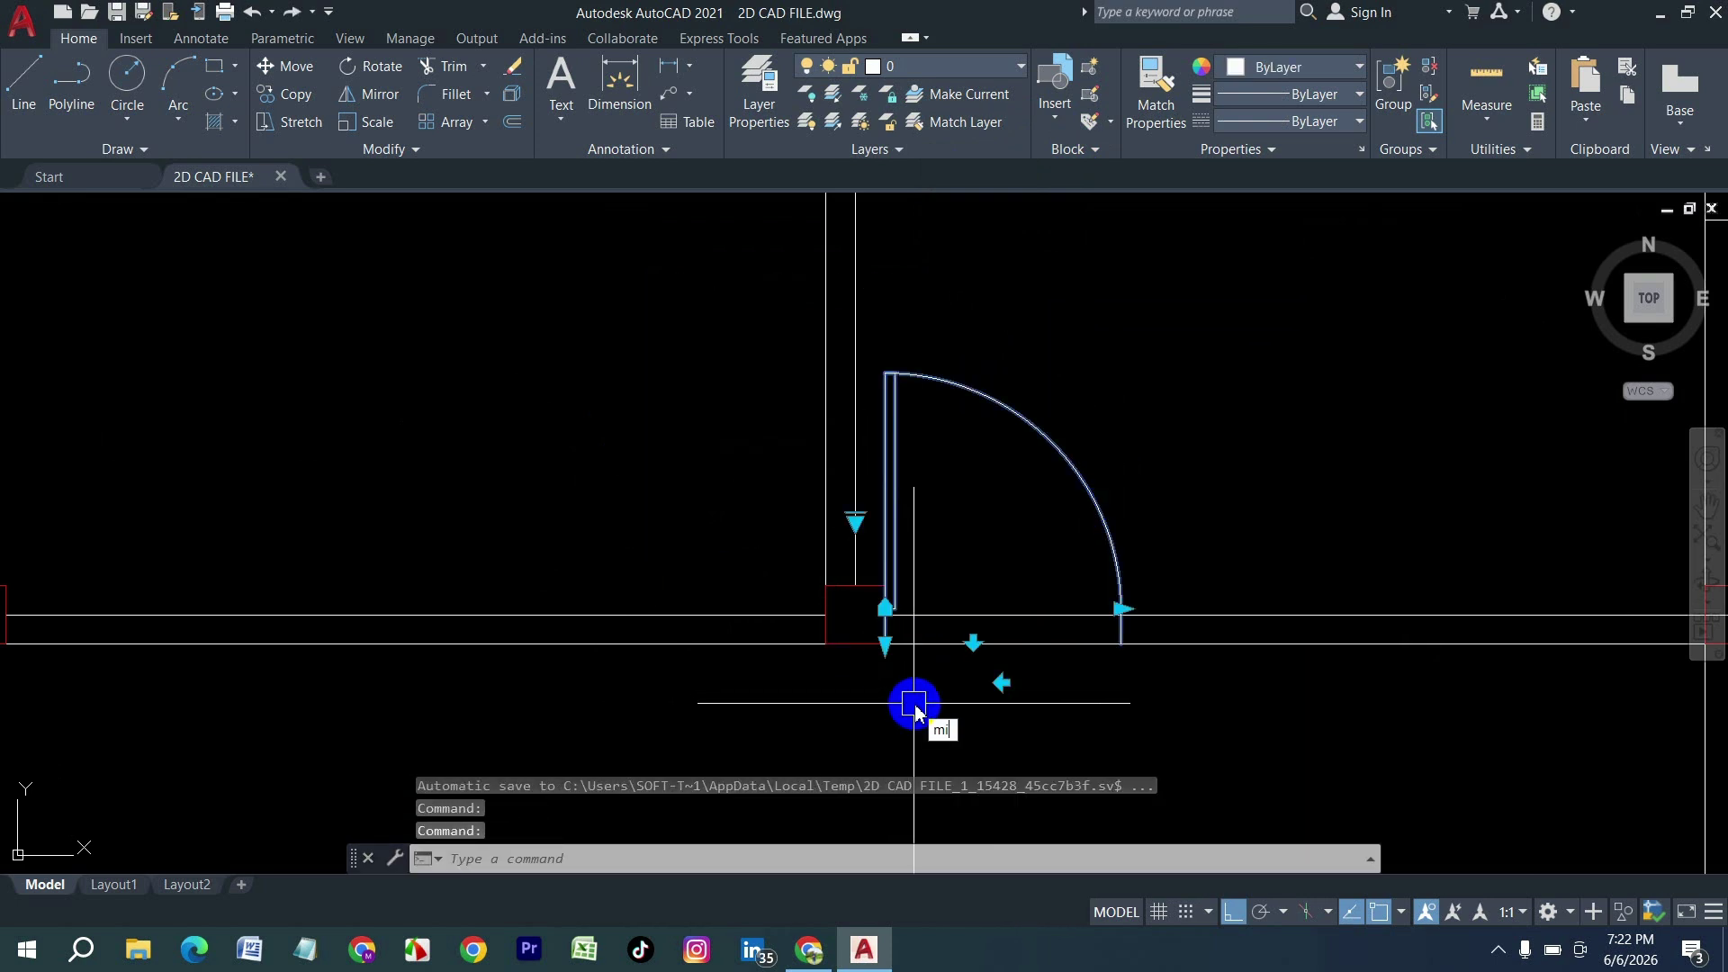
type("mi")
key("Return")
left_click(855, 645)
left_click(846, 764)
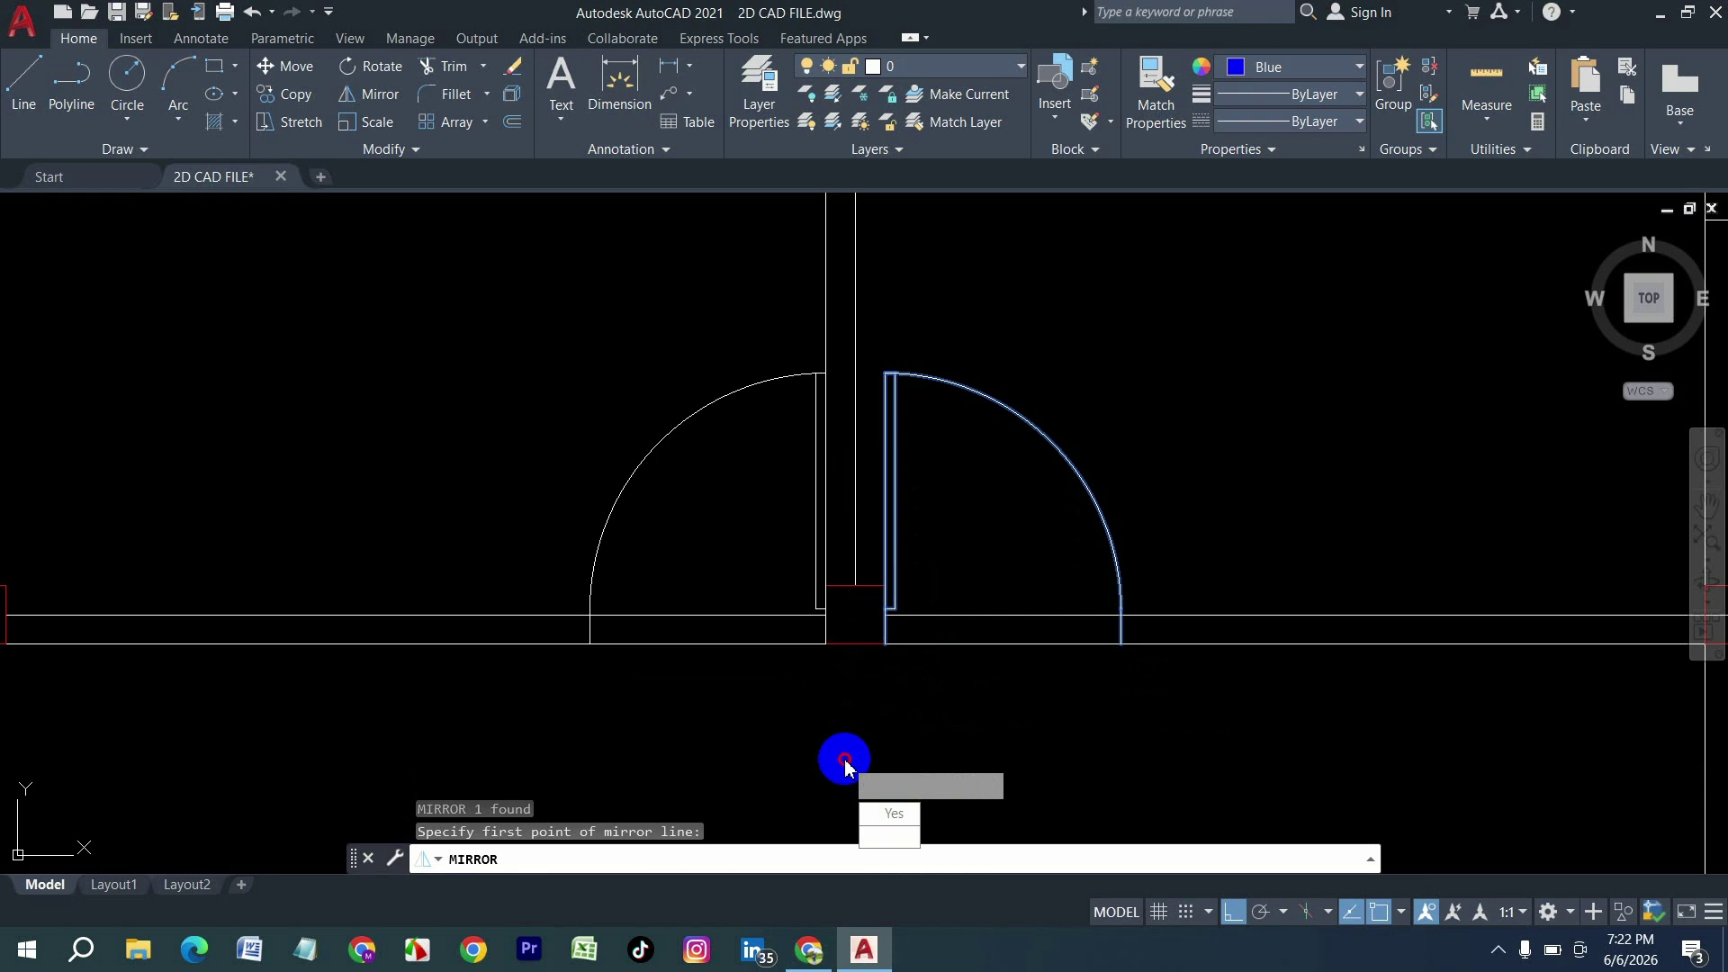
left_click(889, 837)
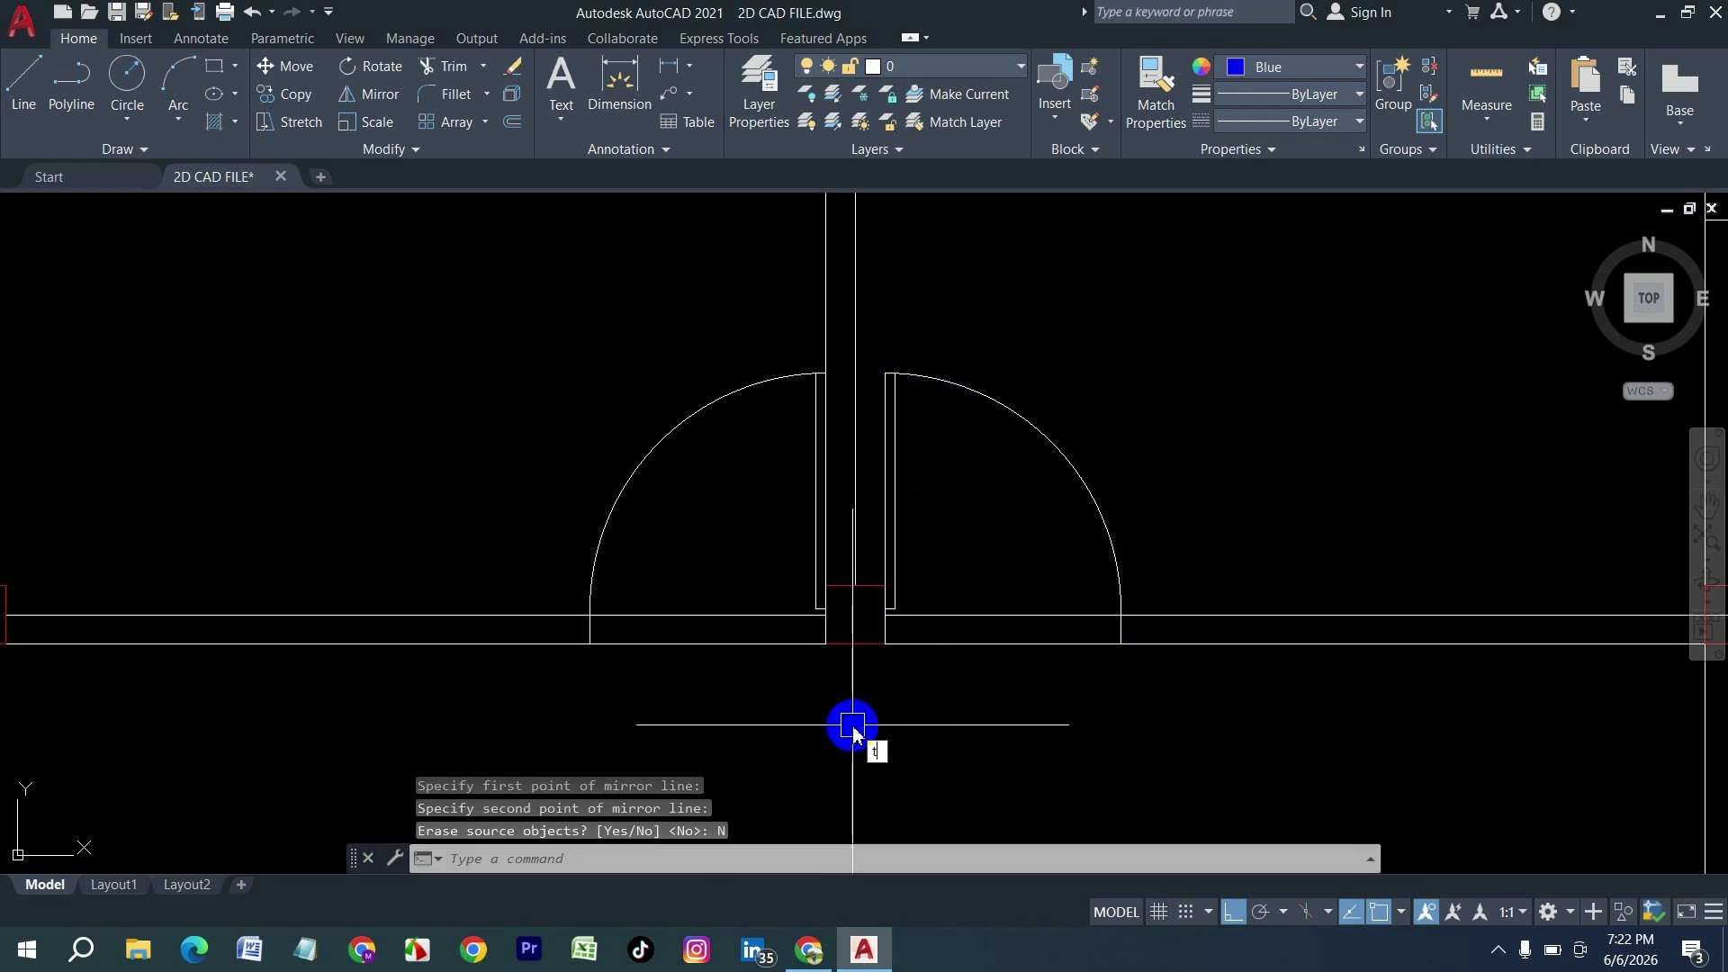
Step: Trim the cross wall lines running through the two door openings beside the middle column
type("tr")
key("Return")
mouse_move(1027, 710)
left_mouse_down()
mouse_move(1022, 576)
mouse_move(707, 584)
left_mouse_up()
scroll(879, 656, "down", 3)
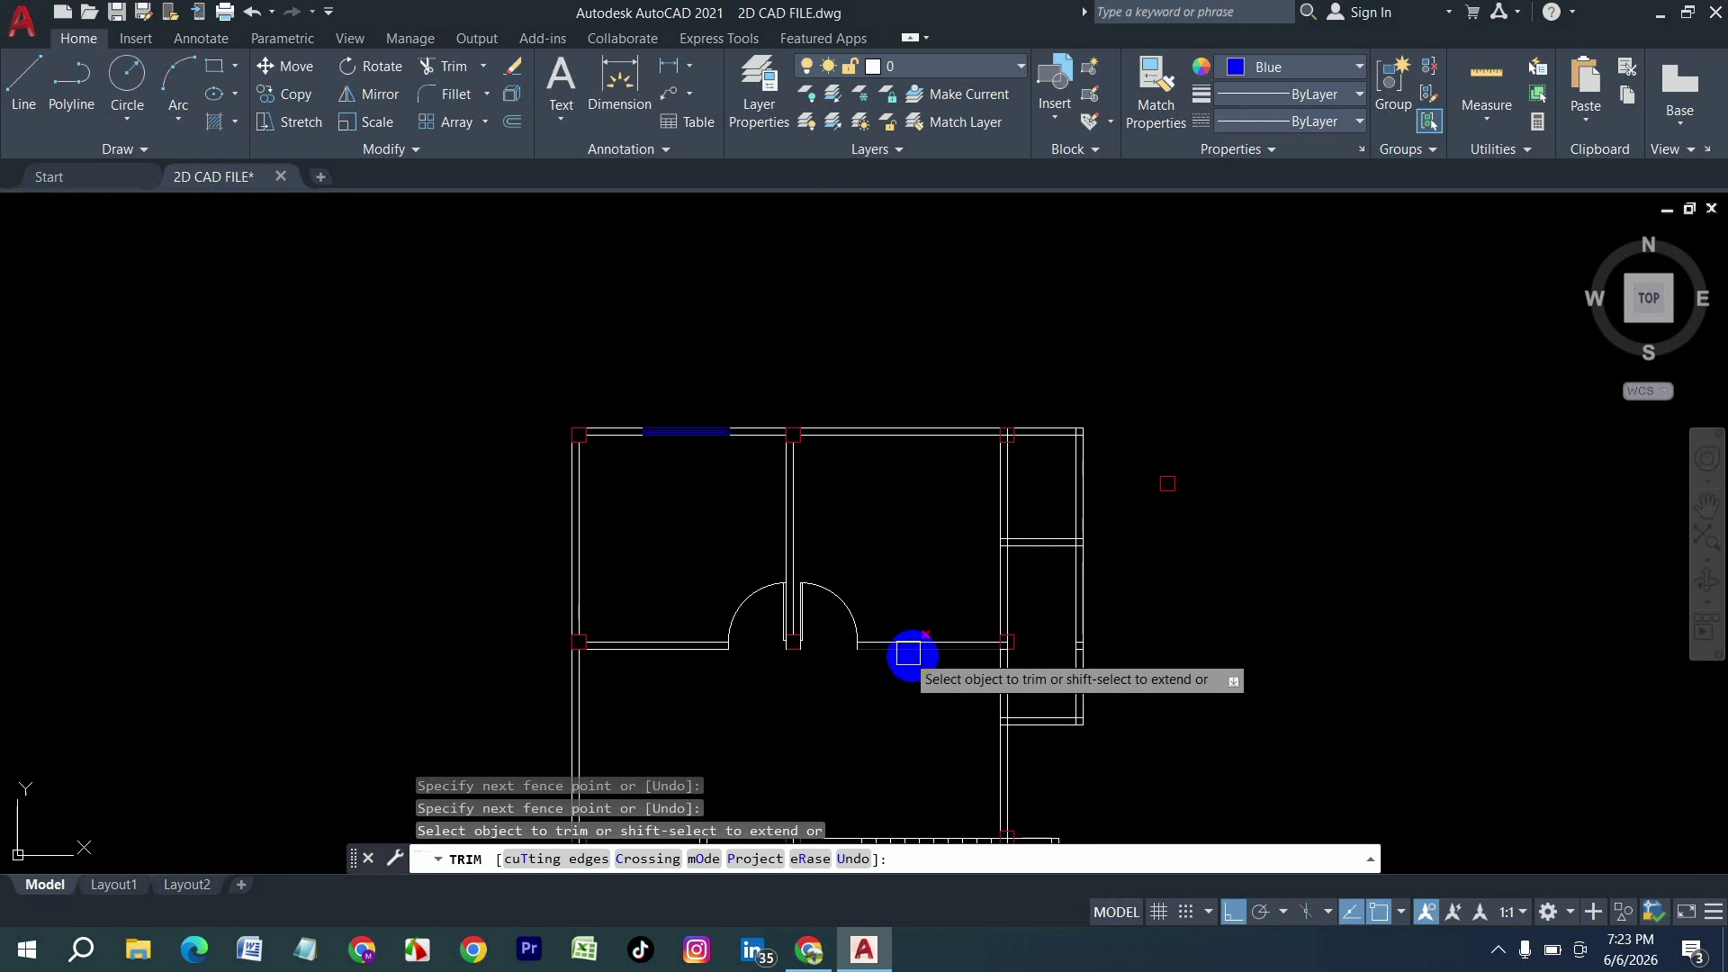
key("Escape")
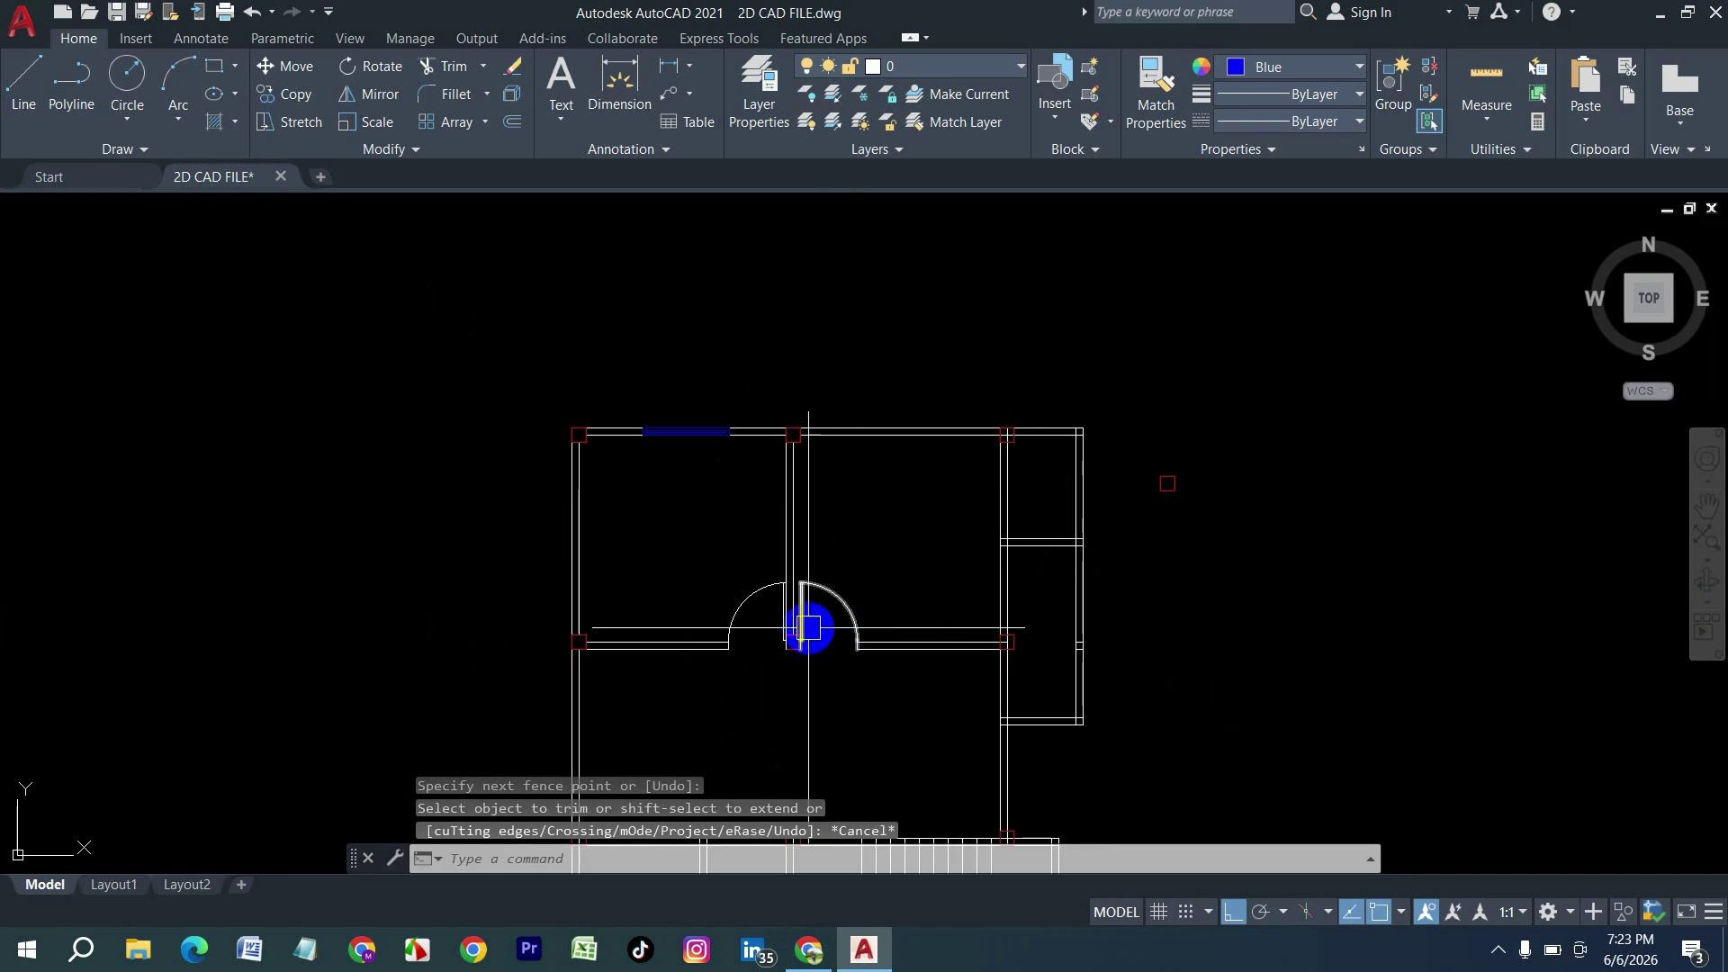
Step: Set the current object colour to Magenta
scroll(667, 466, "up", 2)
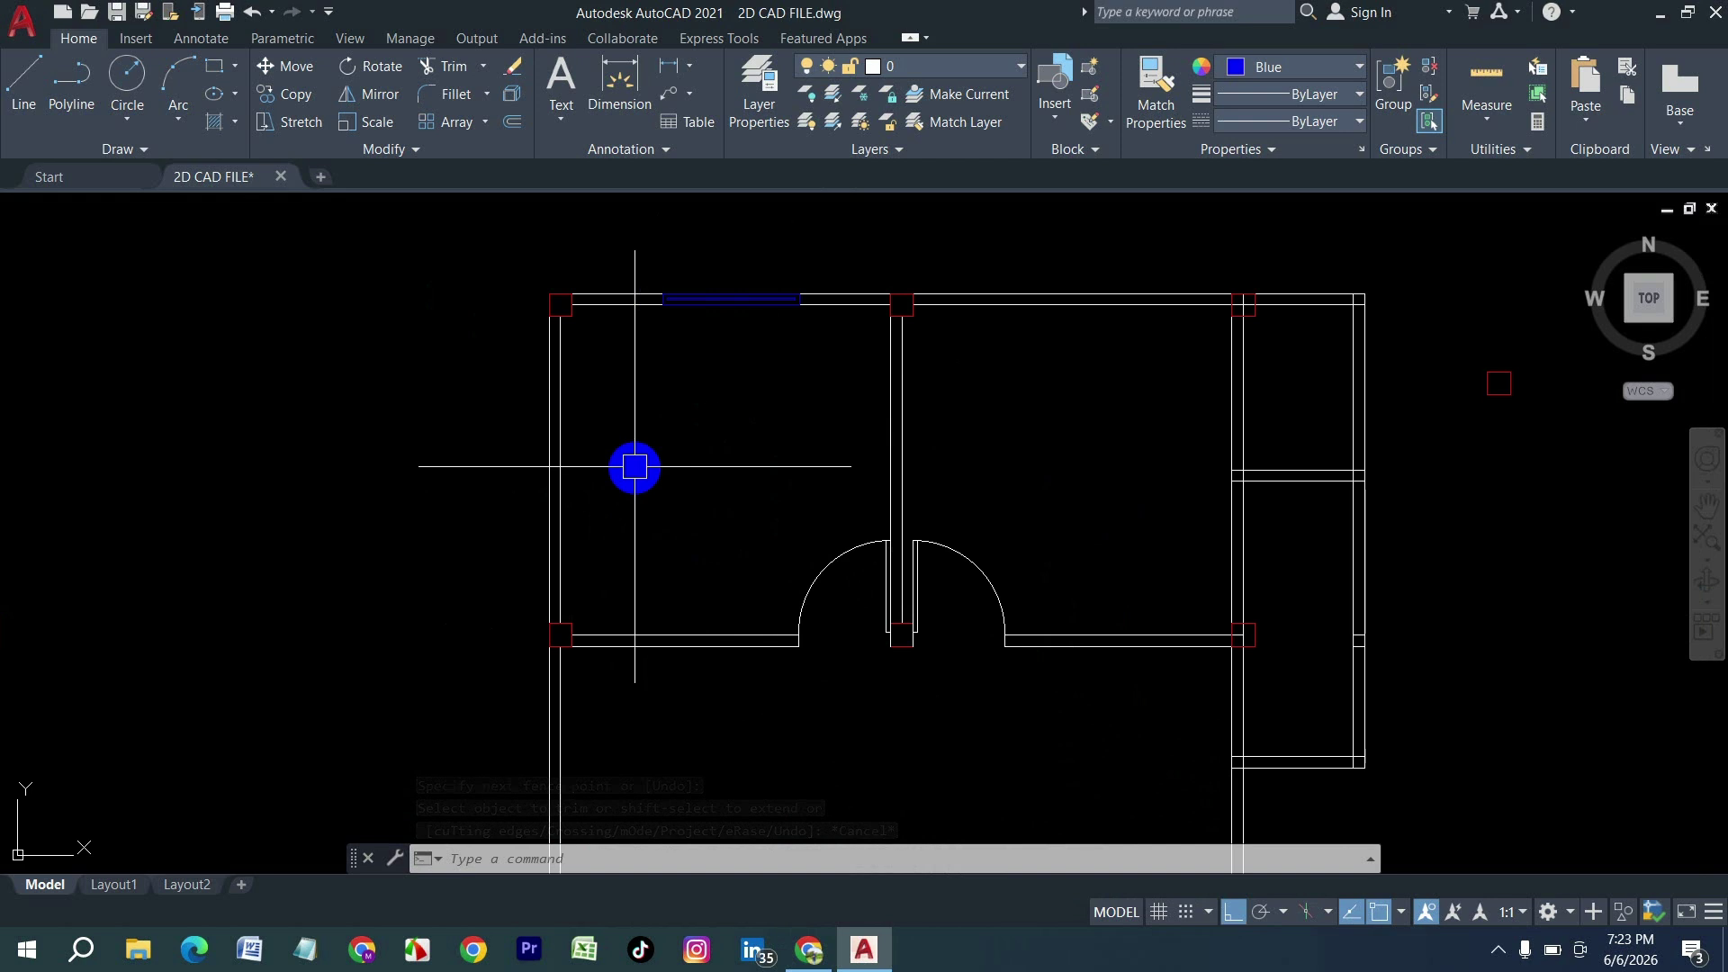
scroll(648, 349, "up", 2)
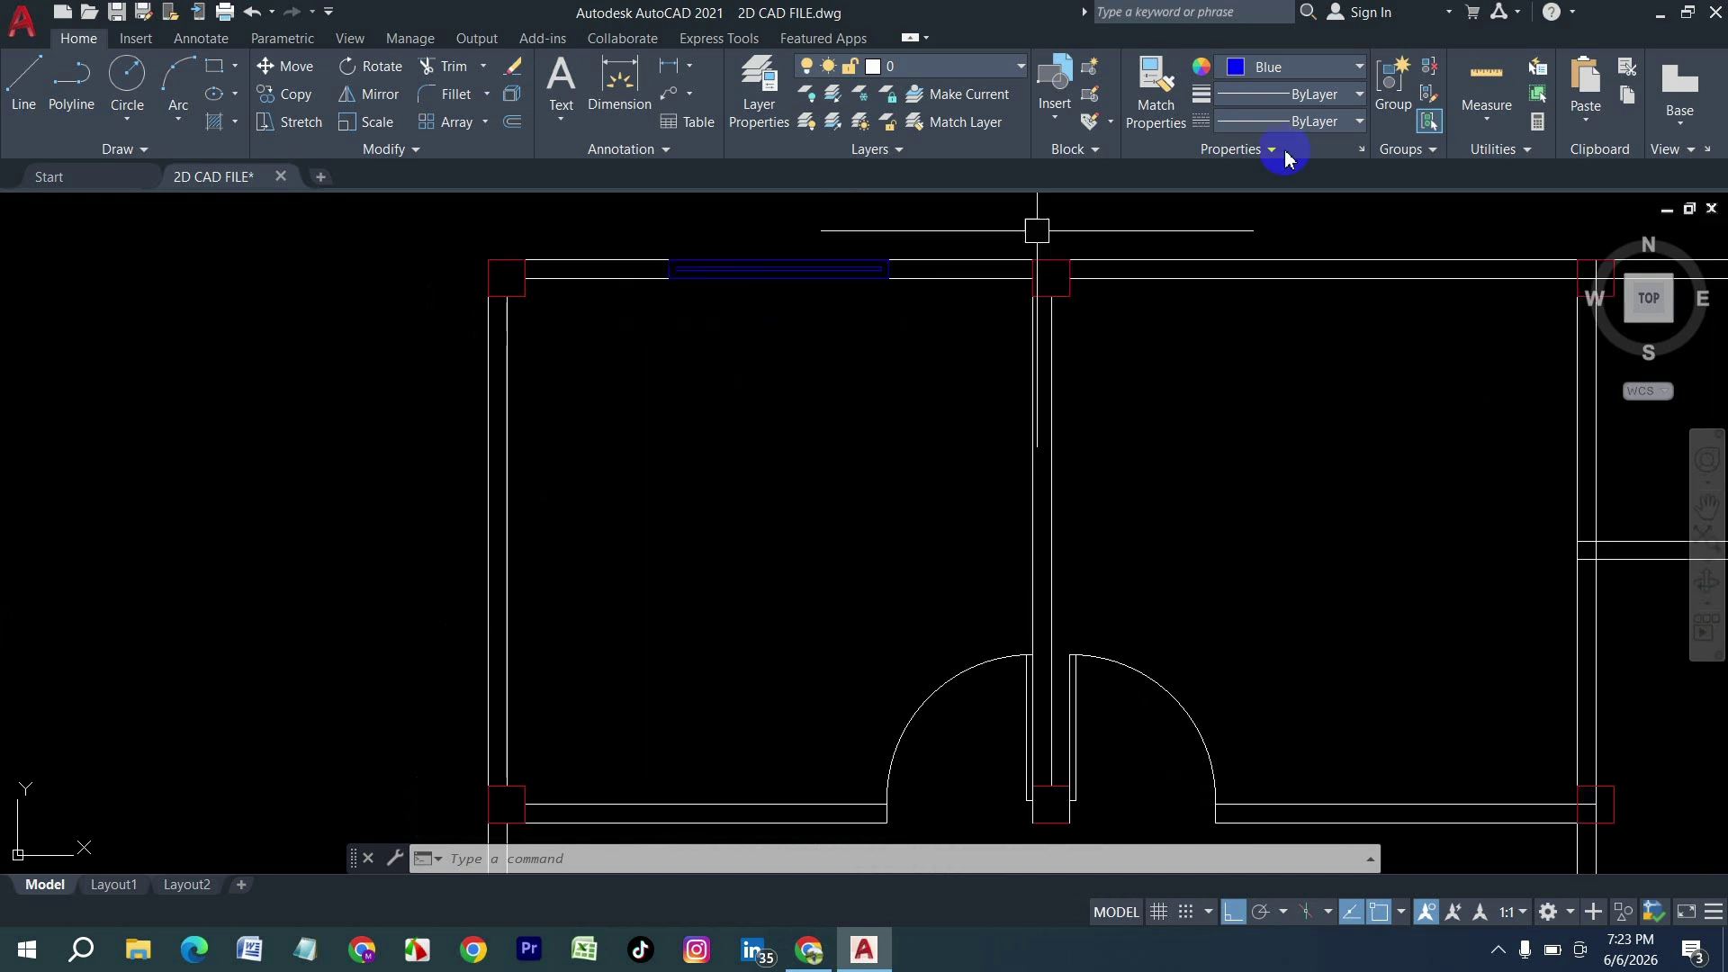
left_click(1270, 71)
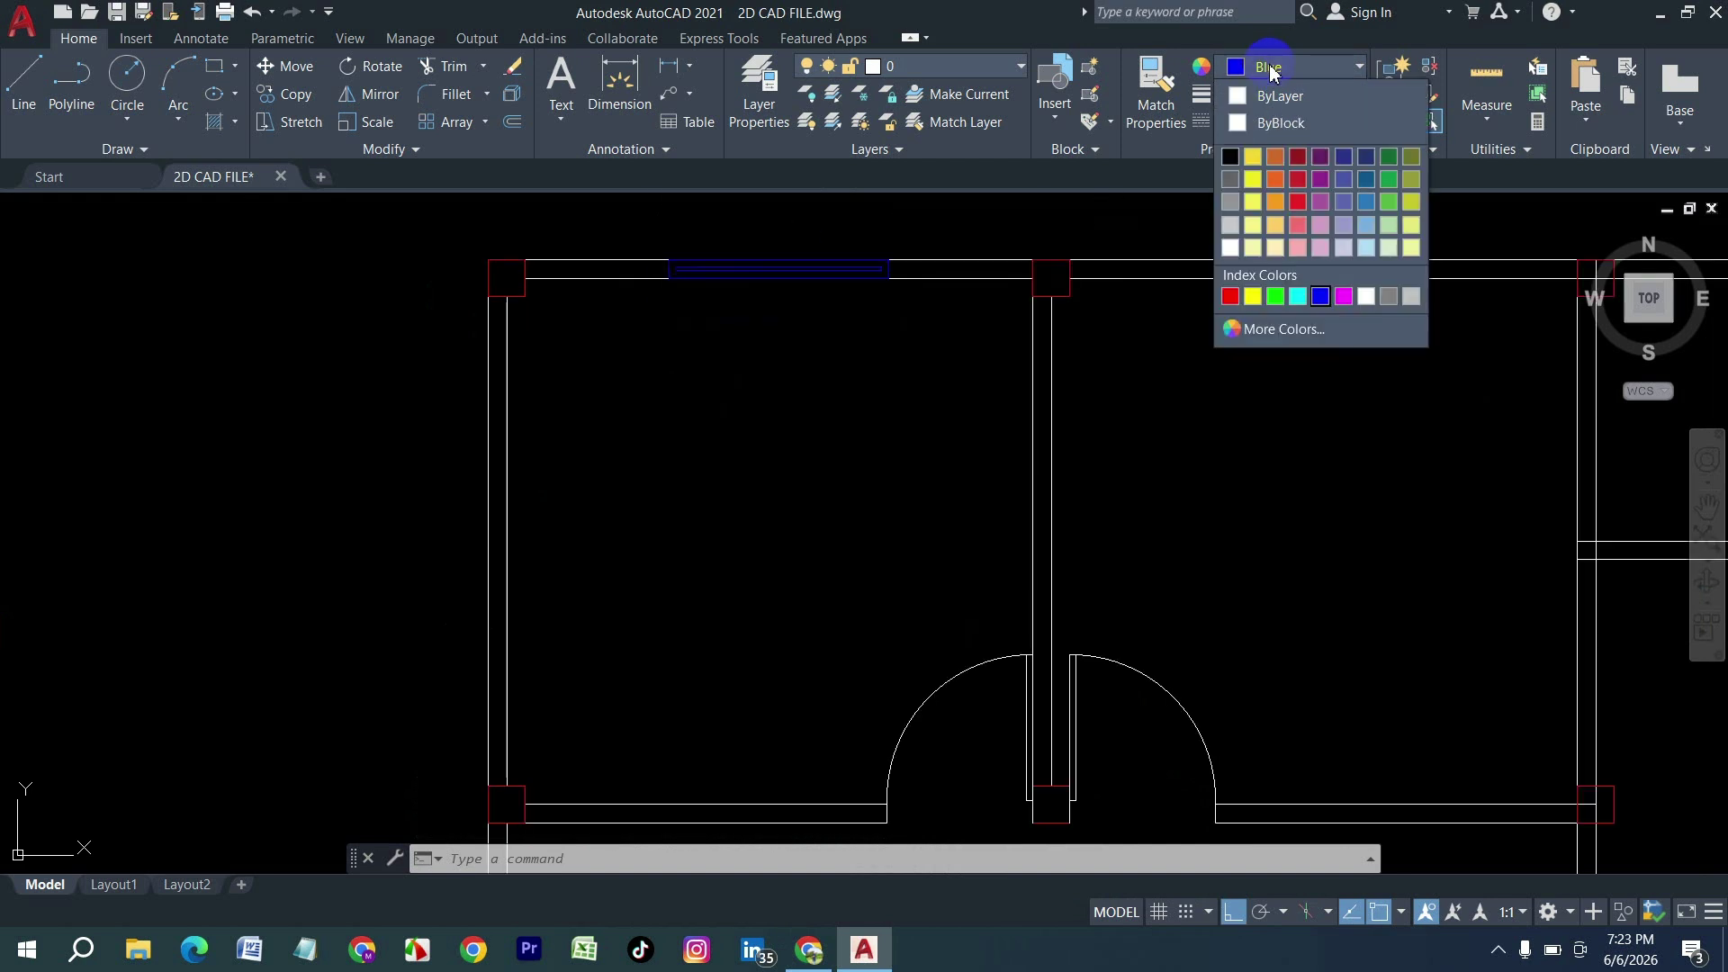
left_click(1345, 298)
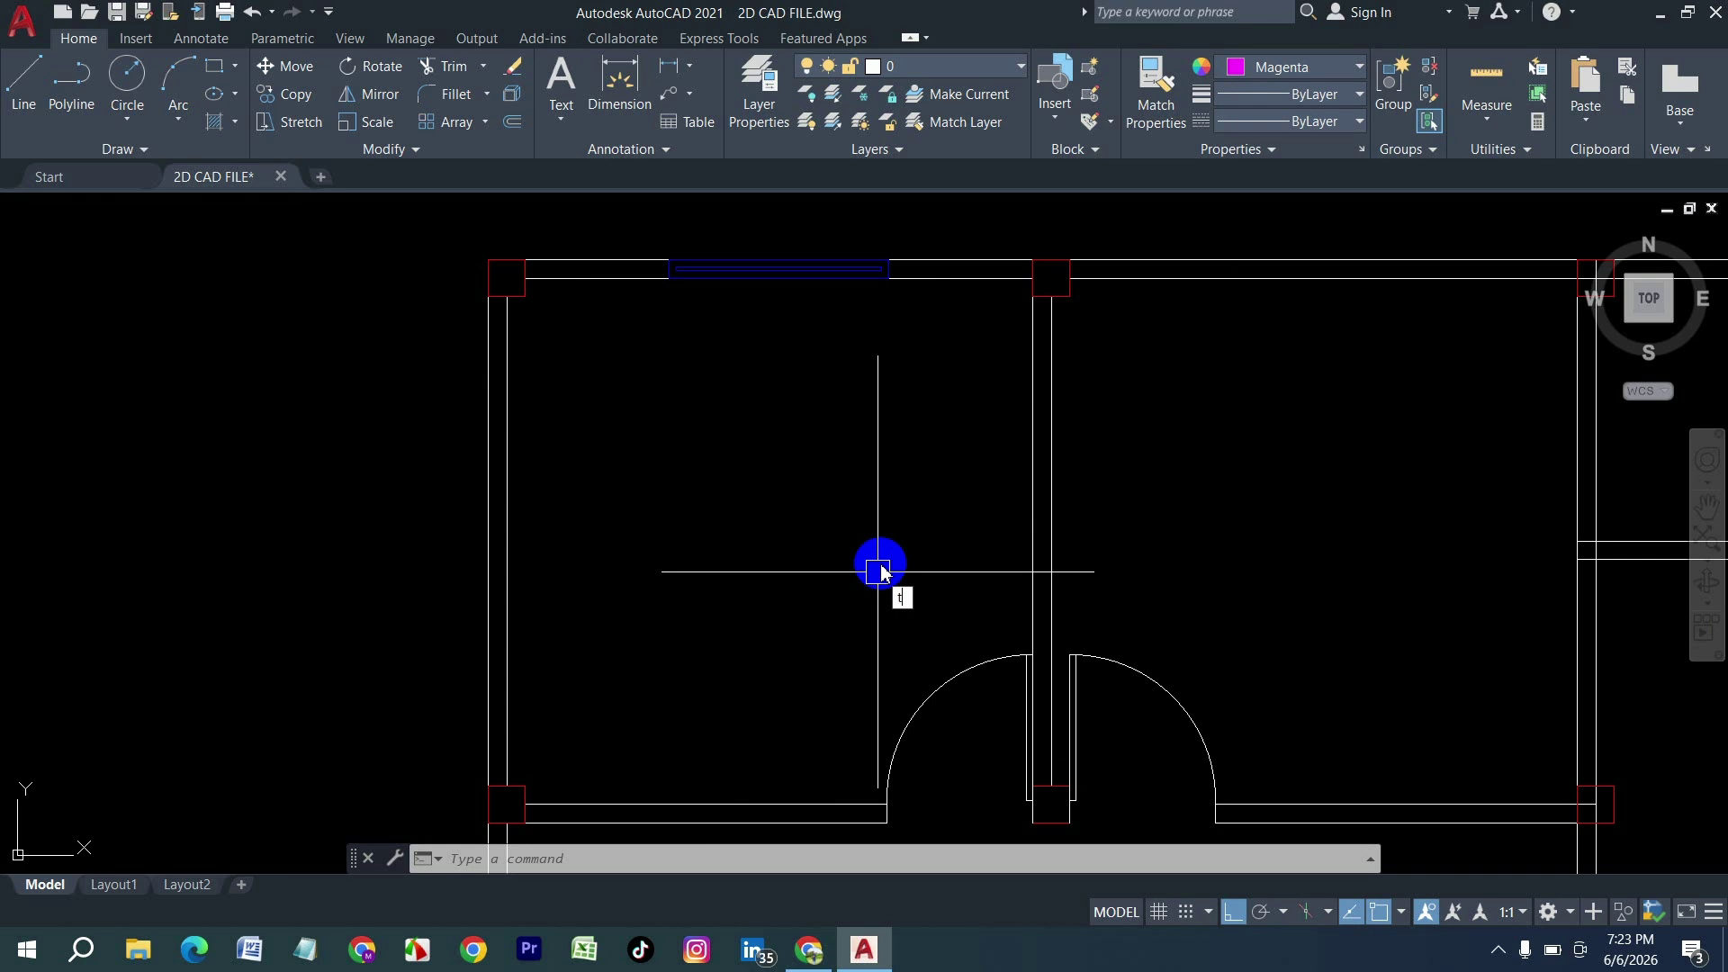
Step: Create a multiline text box inside the top left room and set its text height to 10"
key("Return")
left_click(604, 417)
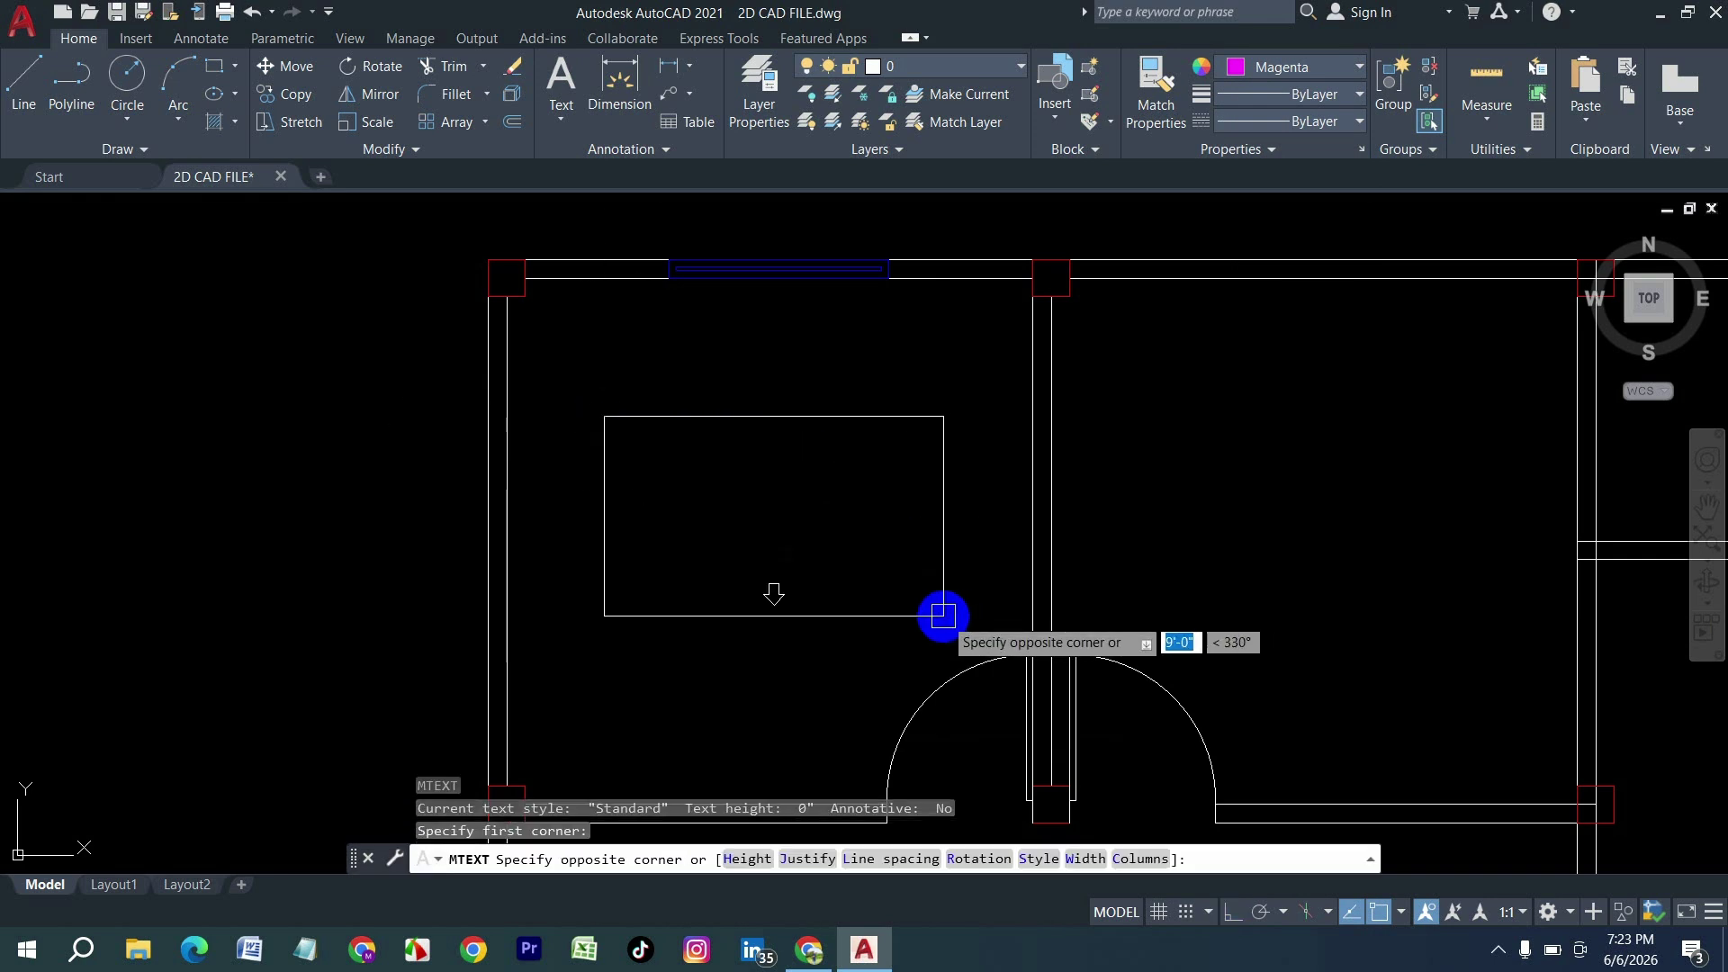
left_click(943, 617)
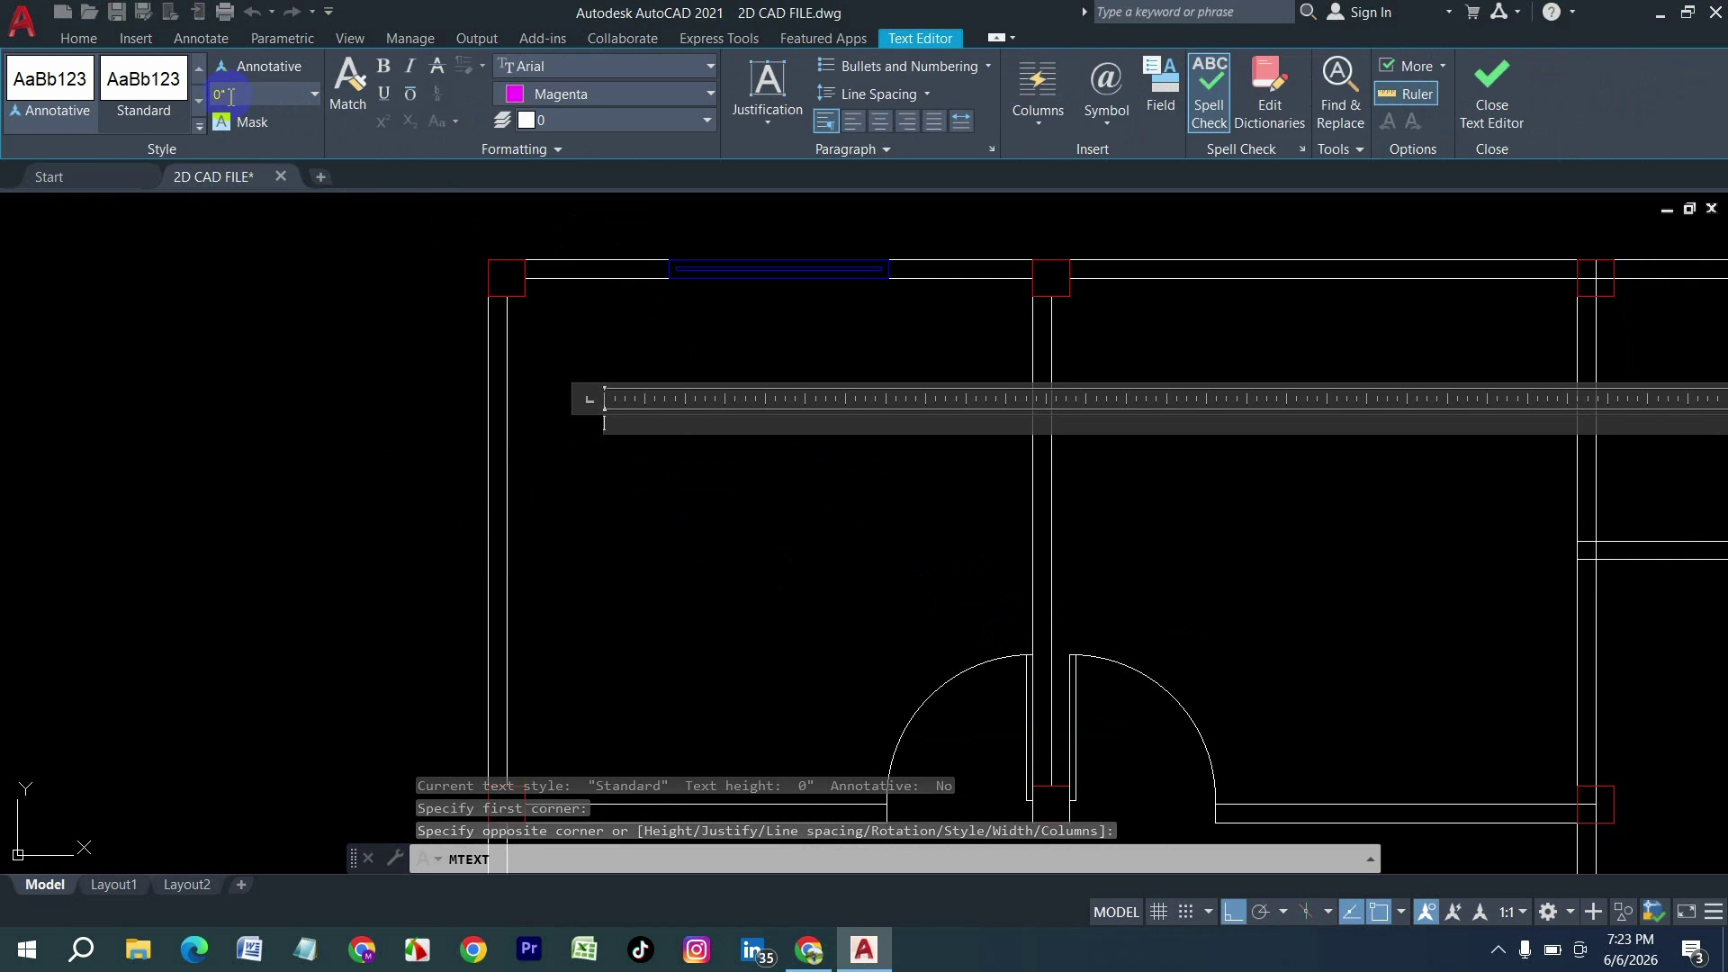
left_click(259, 93)
type("10")
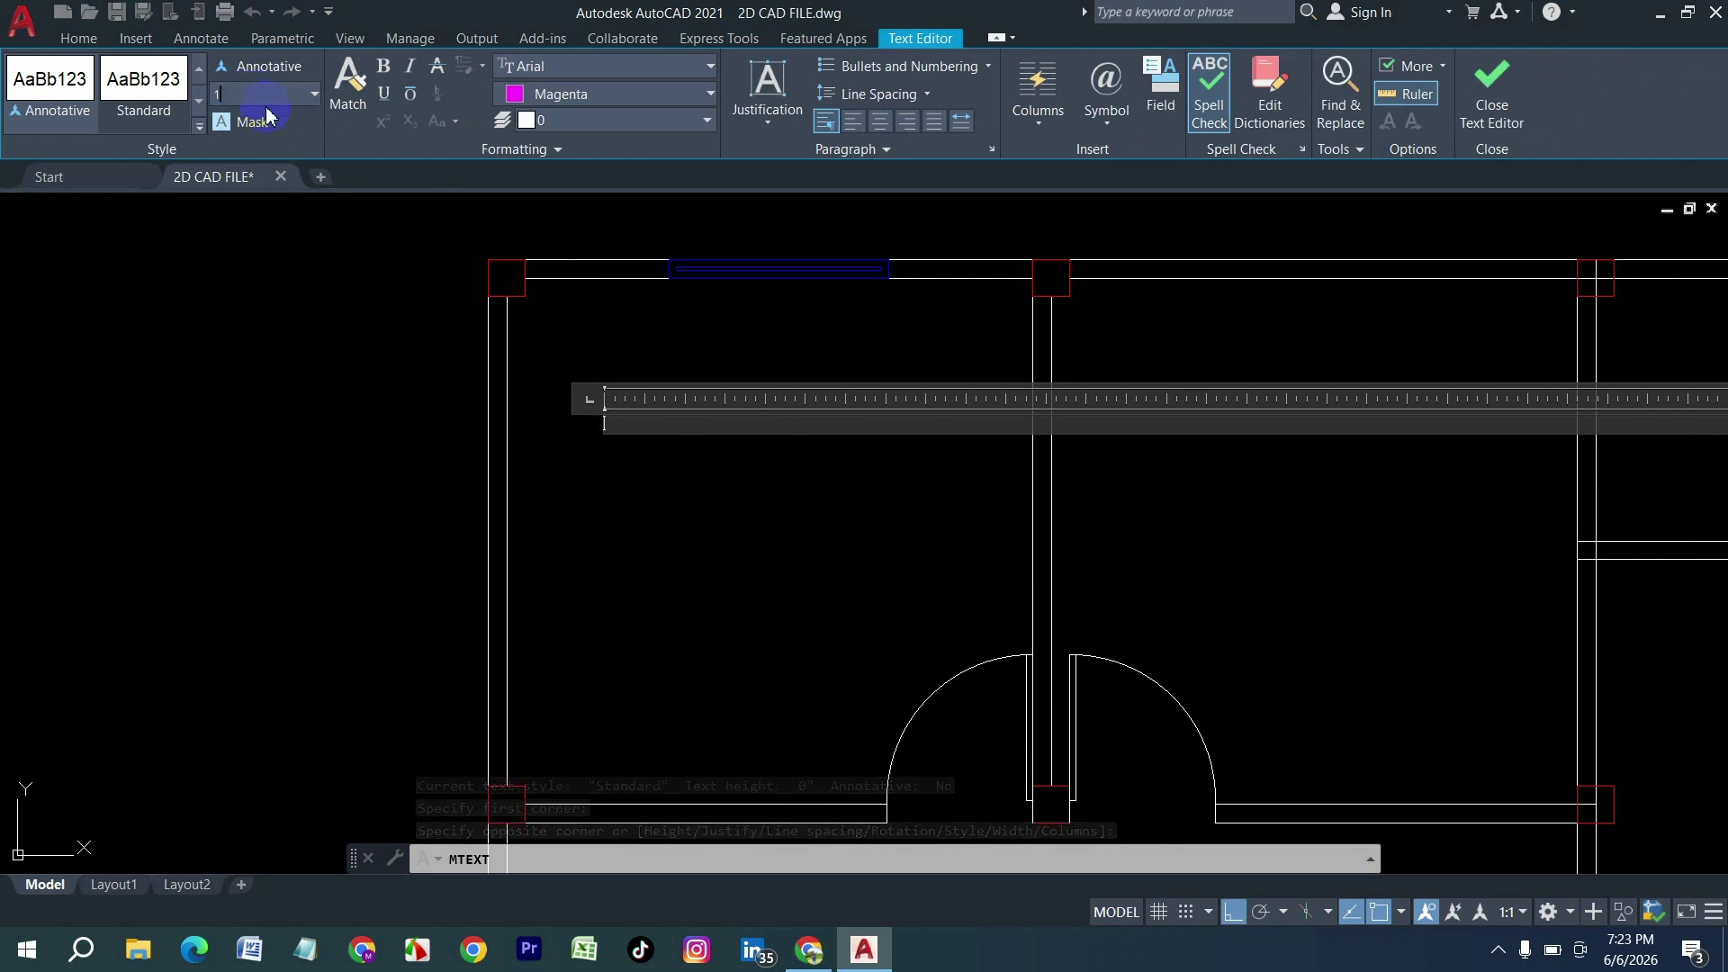
key("Return")
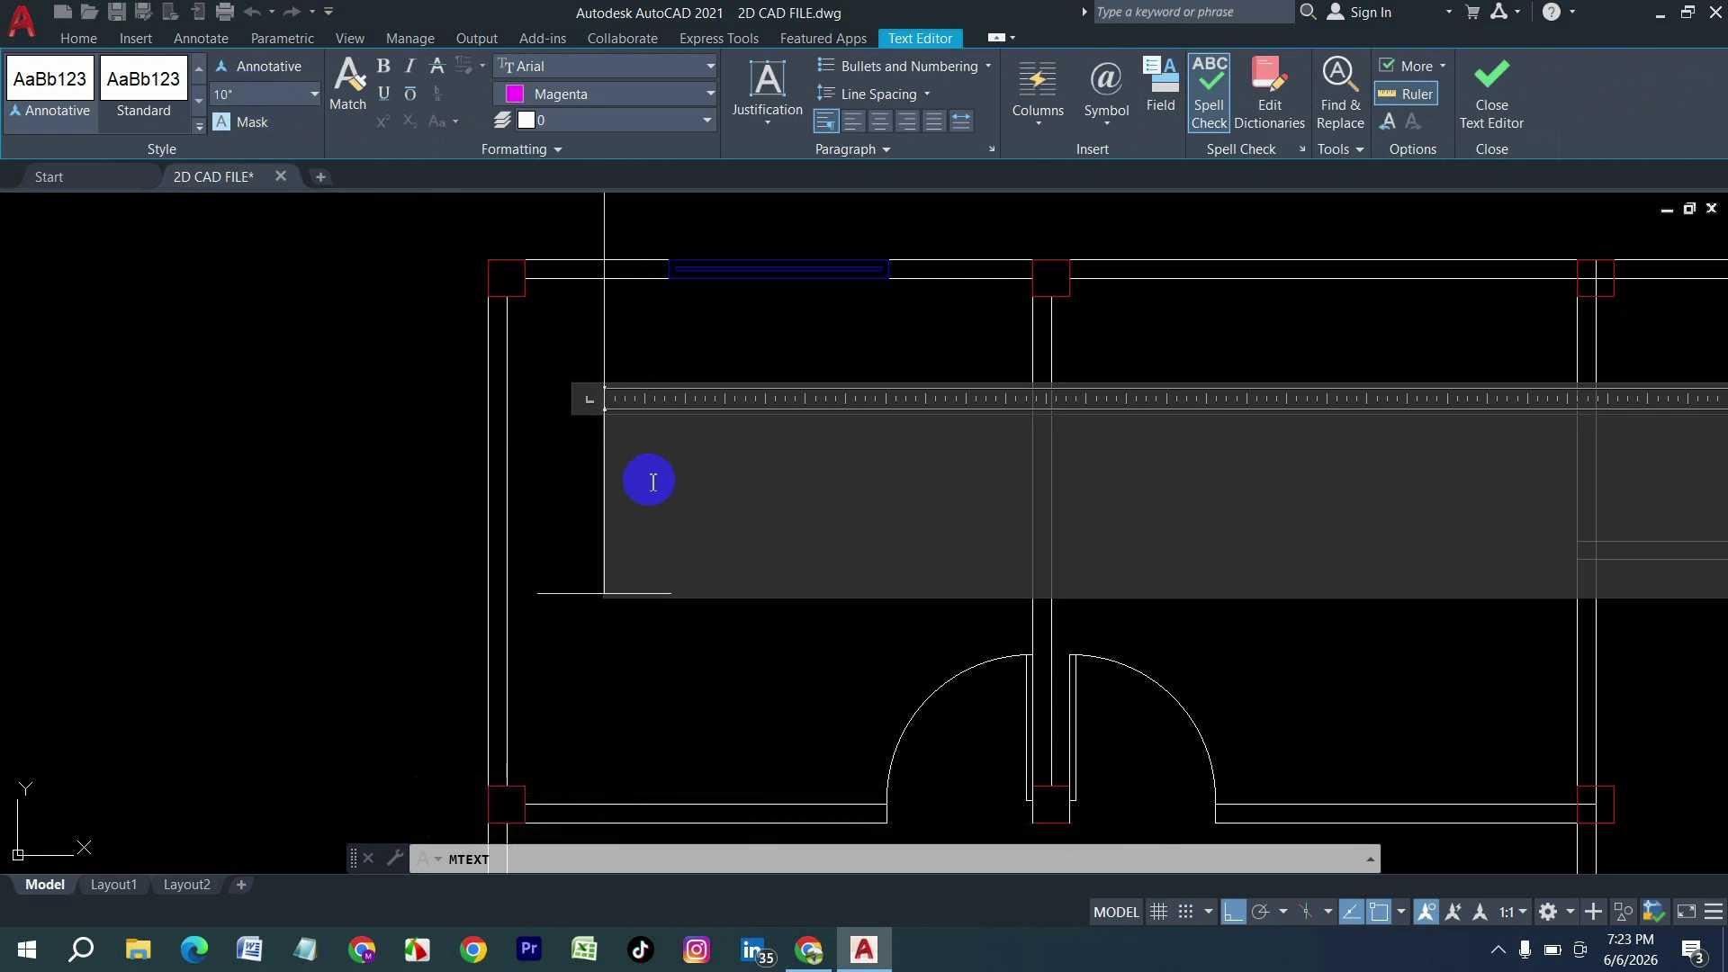
Step: Enter "Bed room" as the label text for the top left room
type("Bed room")
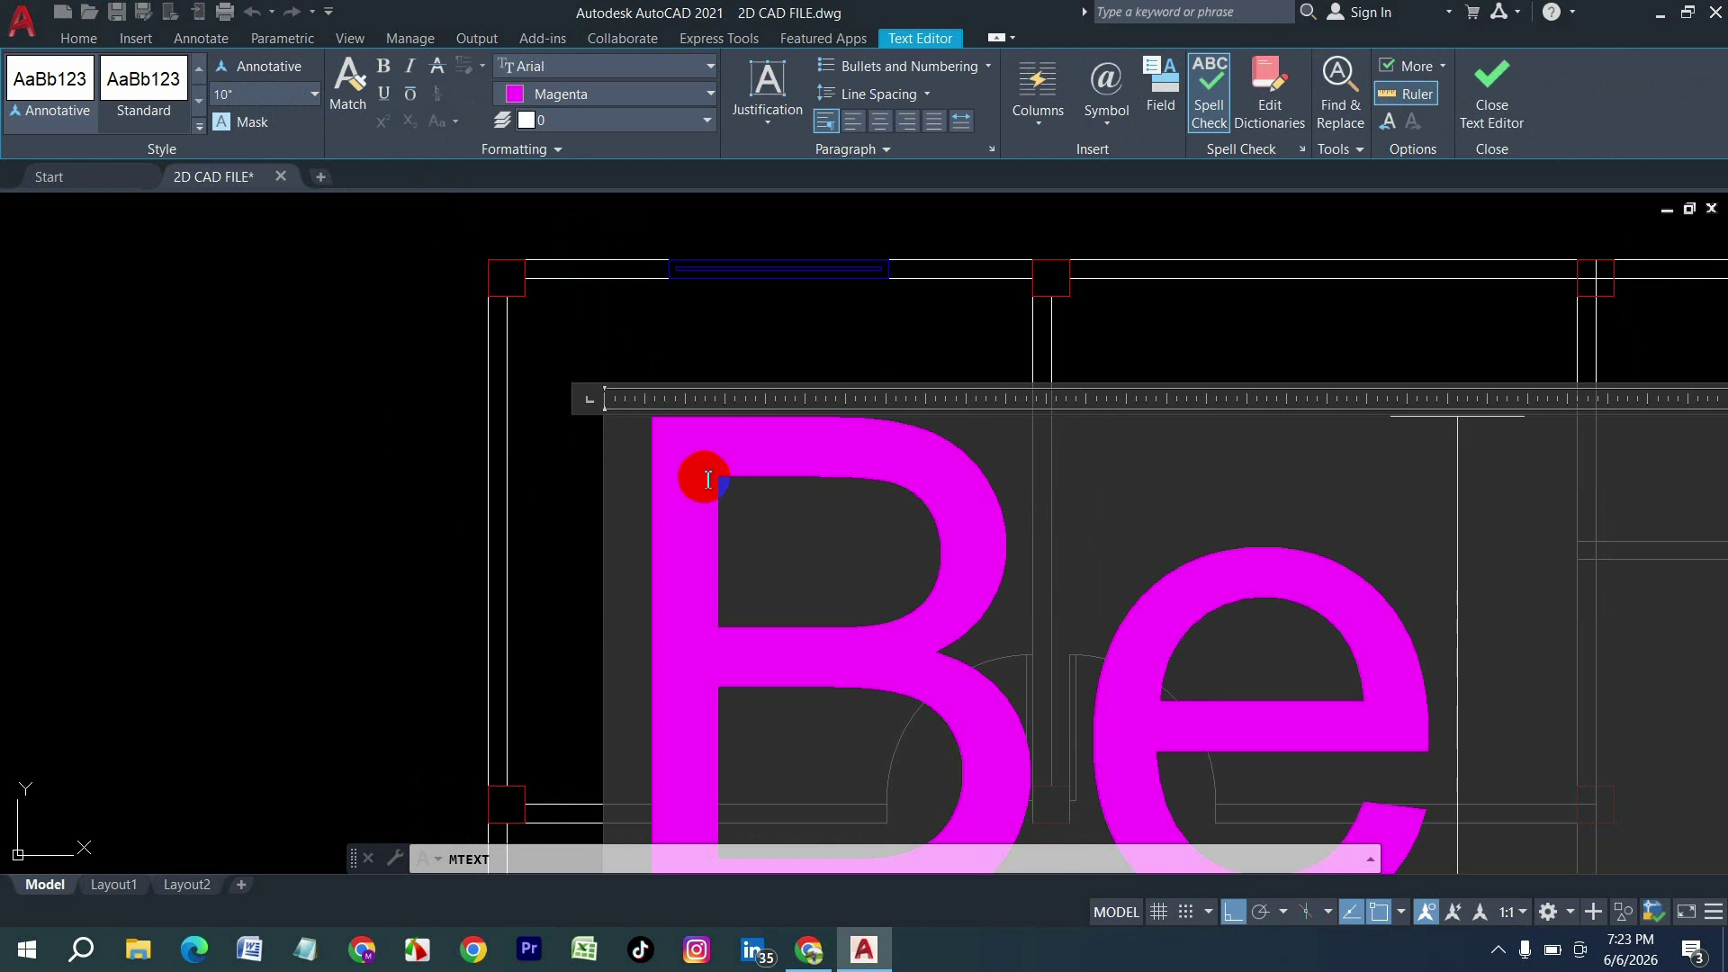
left_click(707, 480)
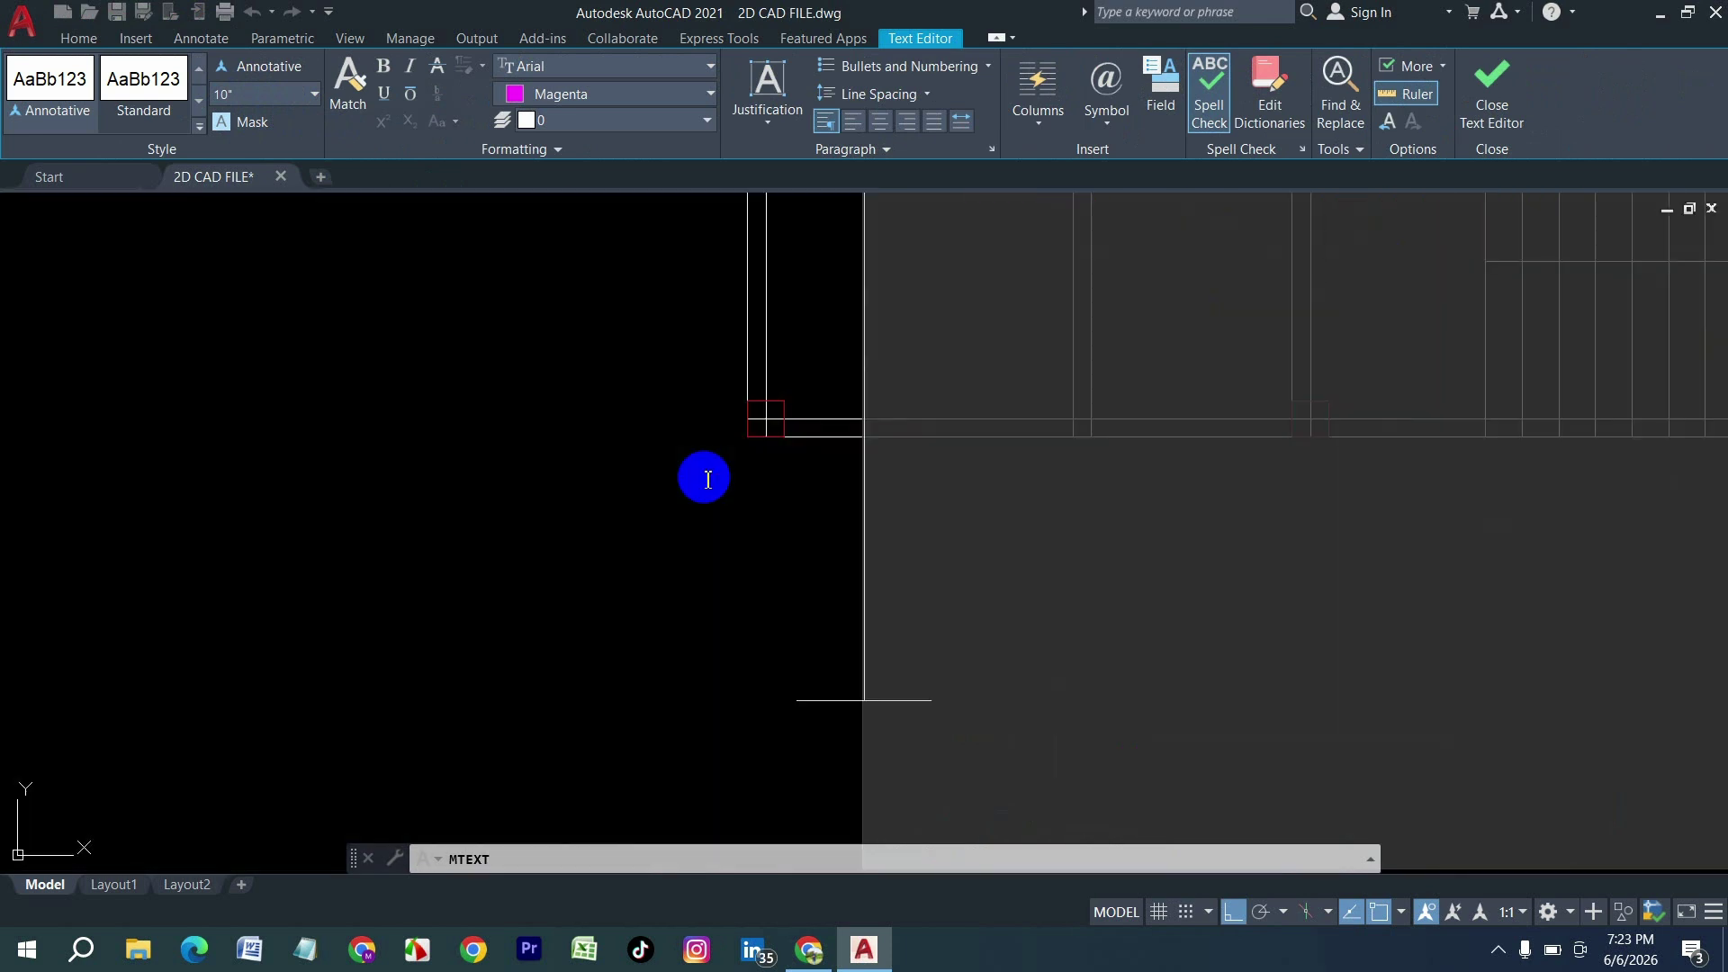
scroll(705, 506, "down", 5)
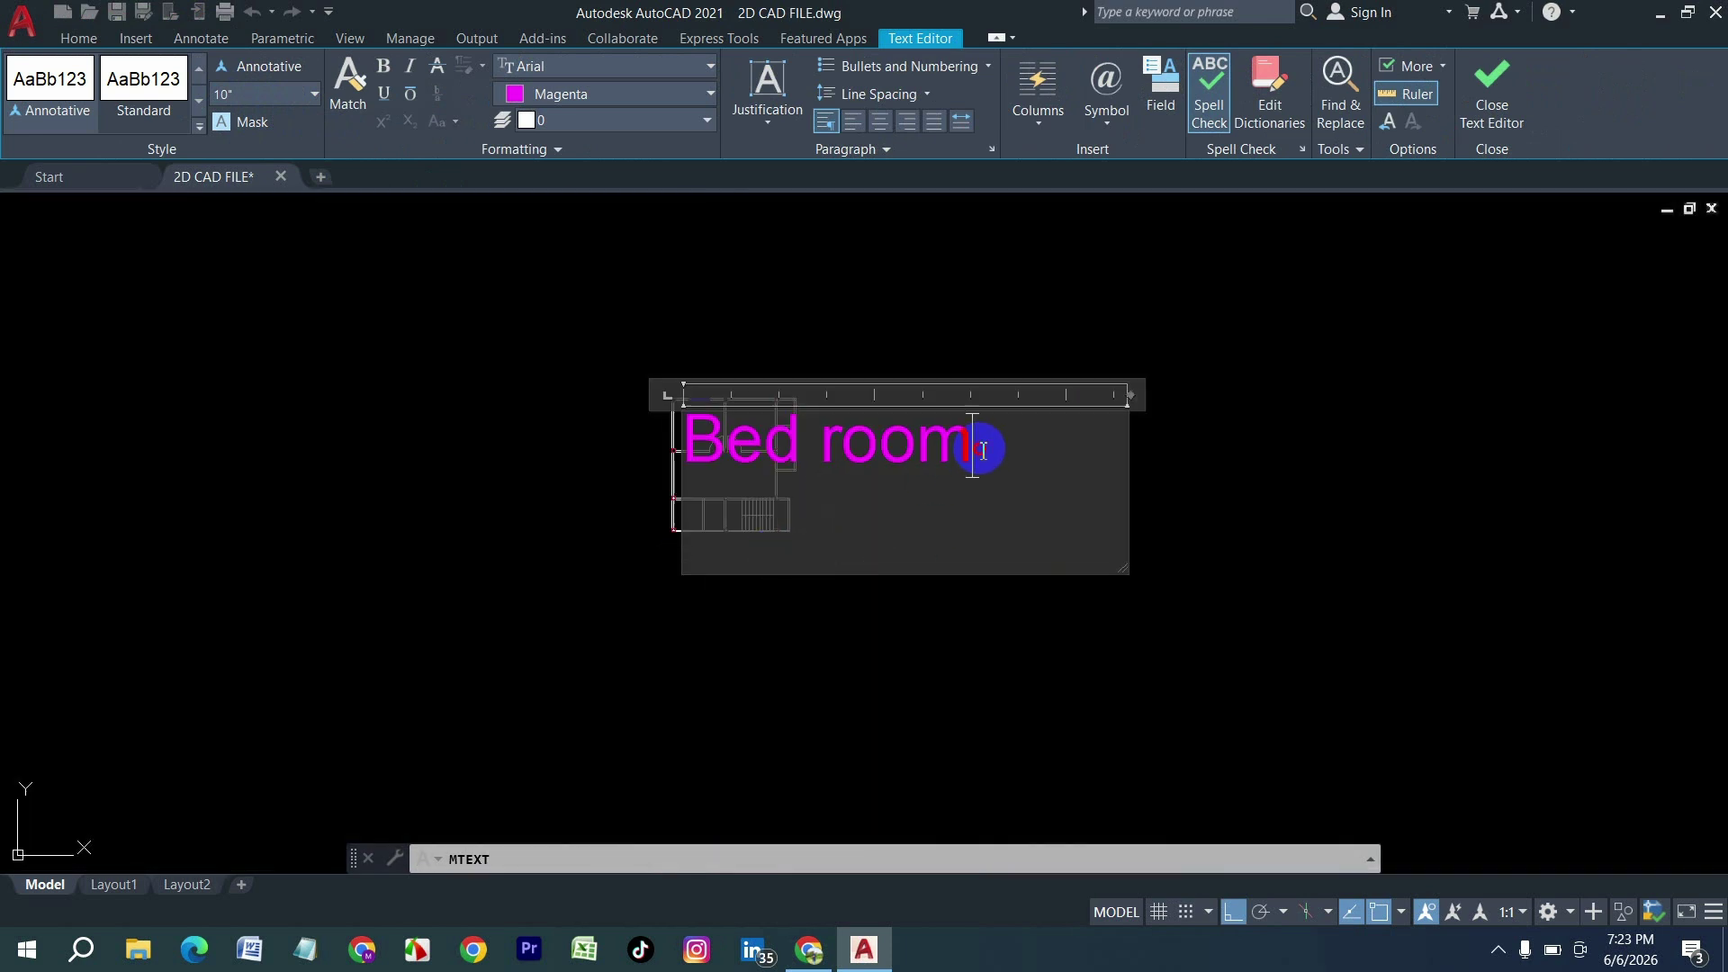
Step: Add the size line 12'-0"x12'-0" below "Bed room", centre both lines and finish the label
key("Return")
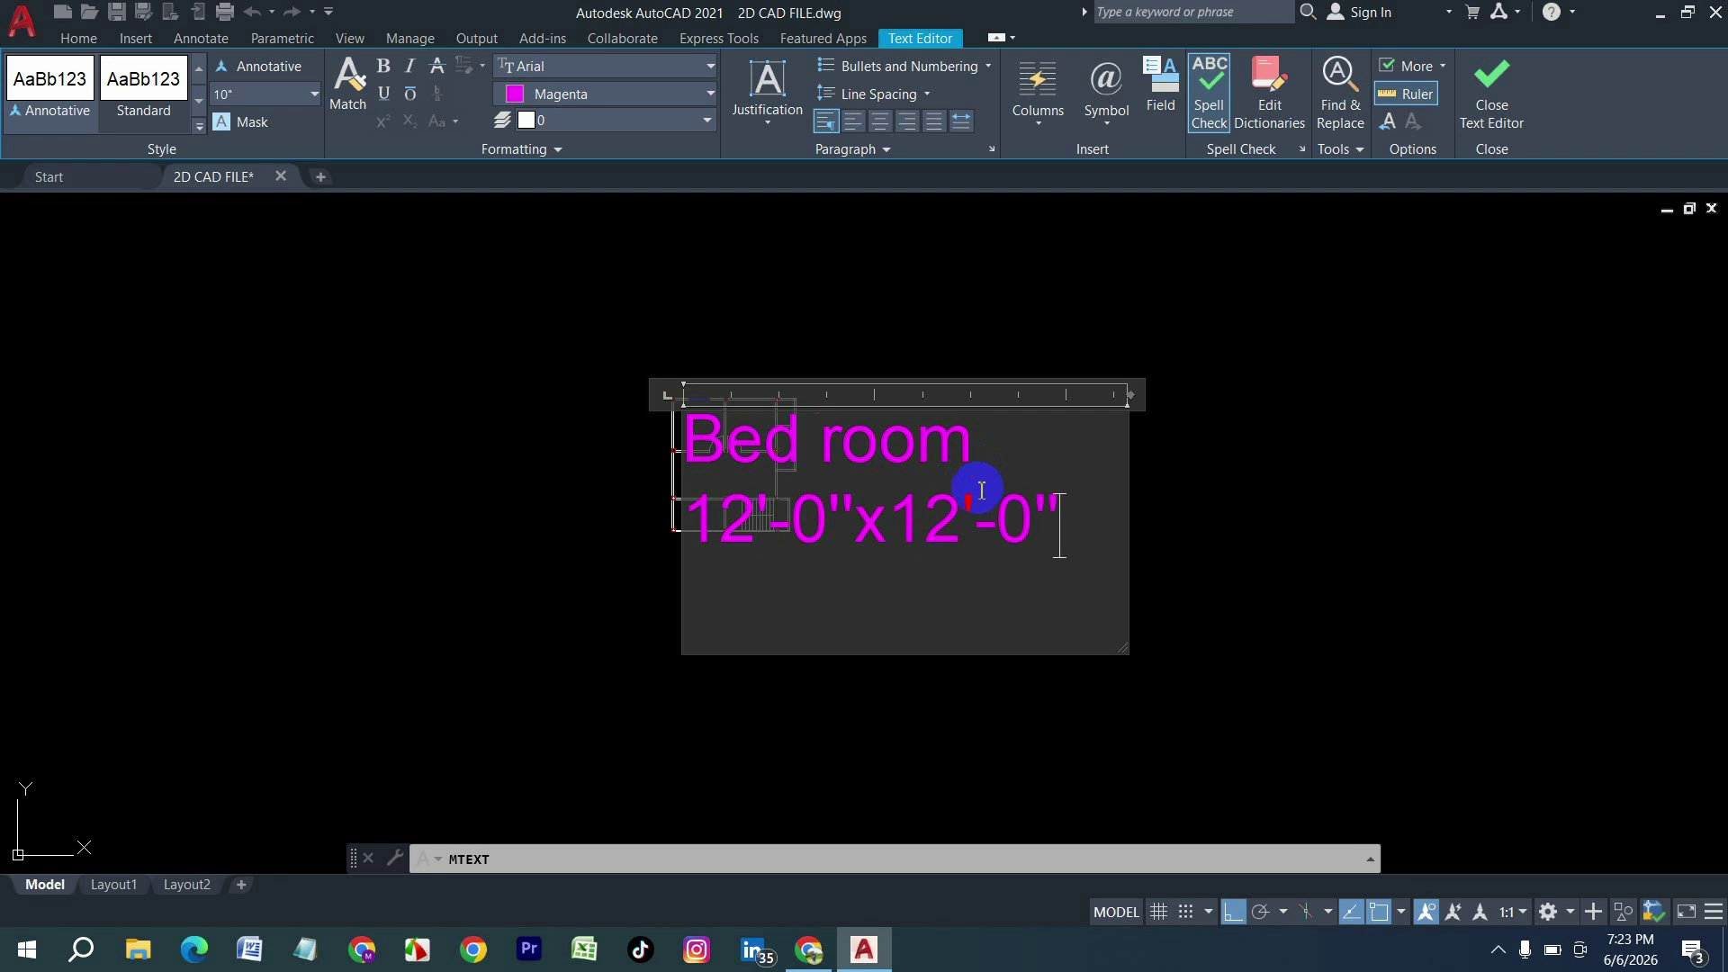
key("ctrl+a")
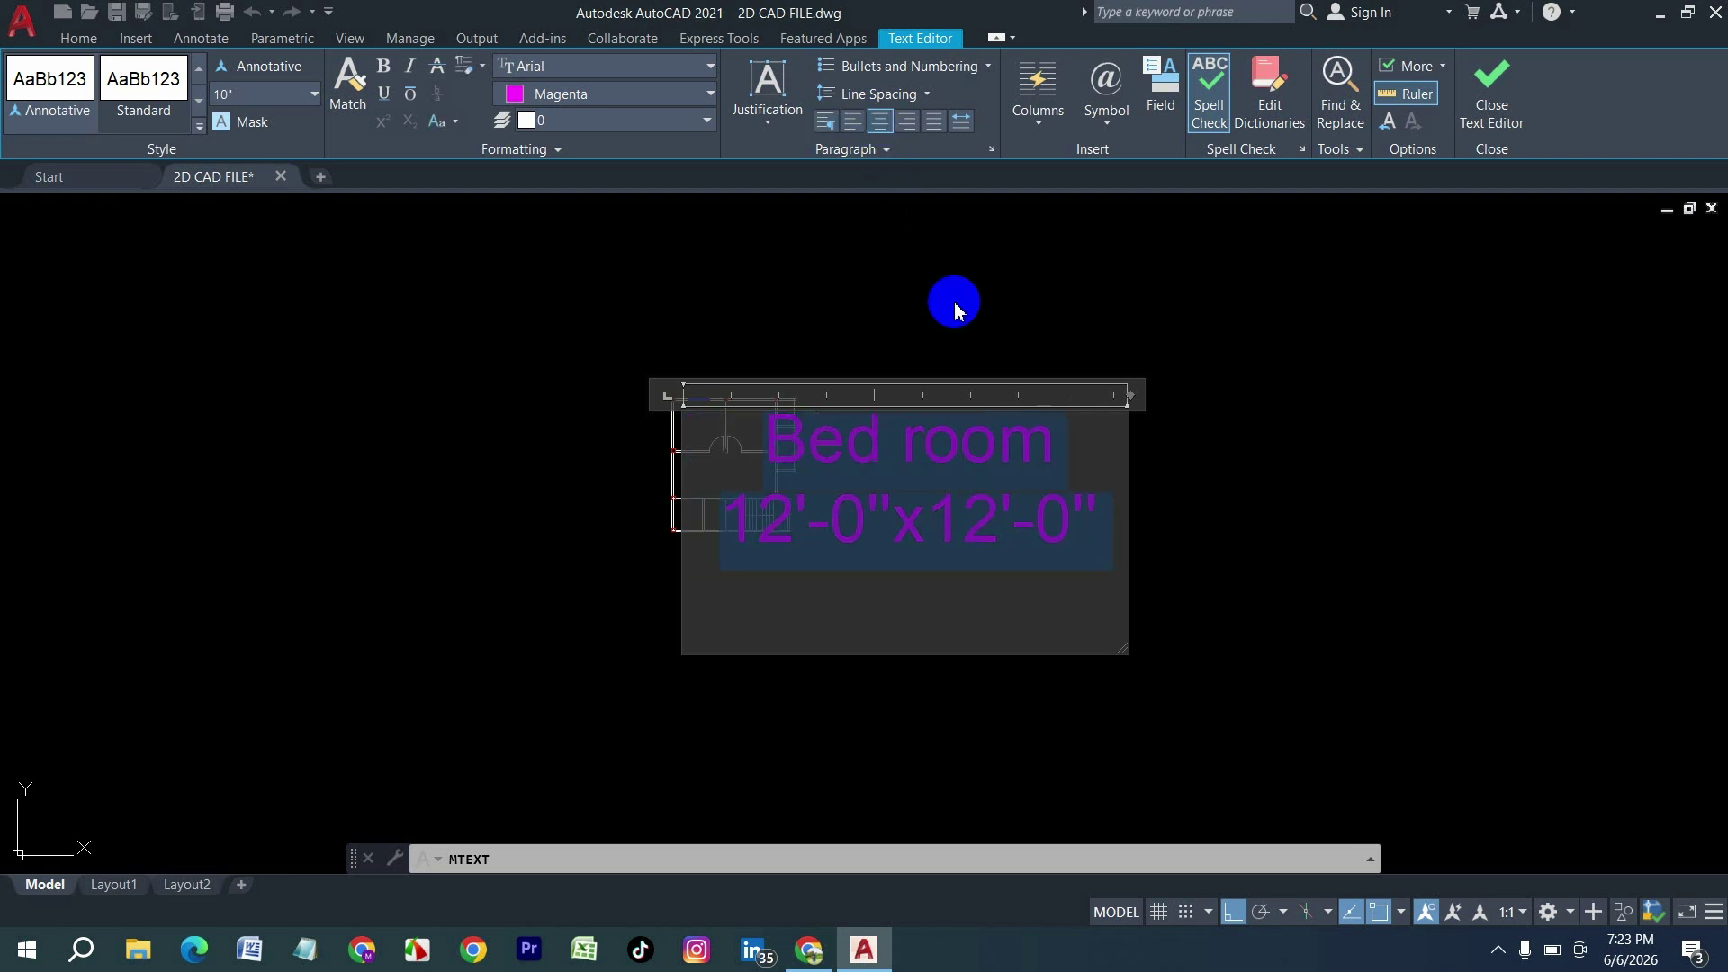
left_click(953, 301)
Step: Create a multiline text box inside the room beside the labelled bedroom and set its text height to 10"
scroll(720, 414, "up", 8)
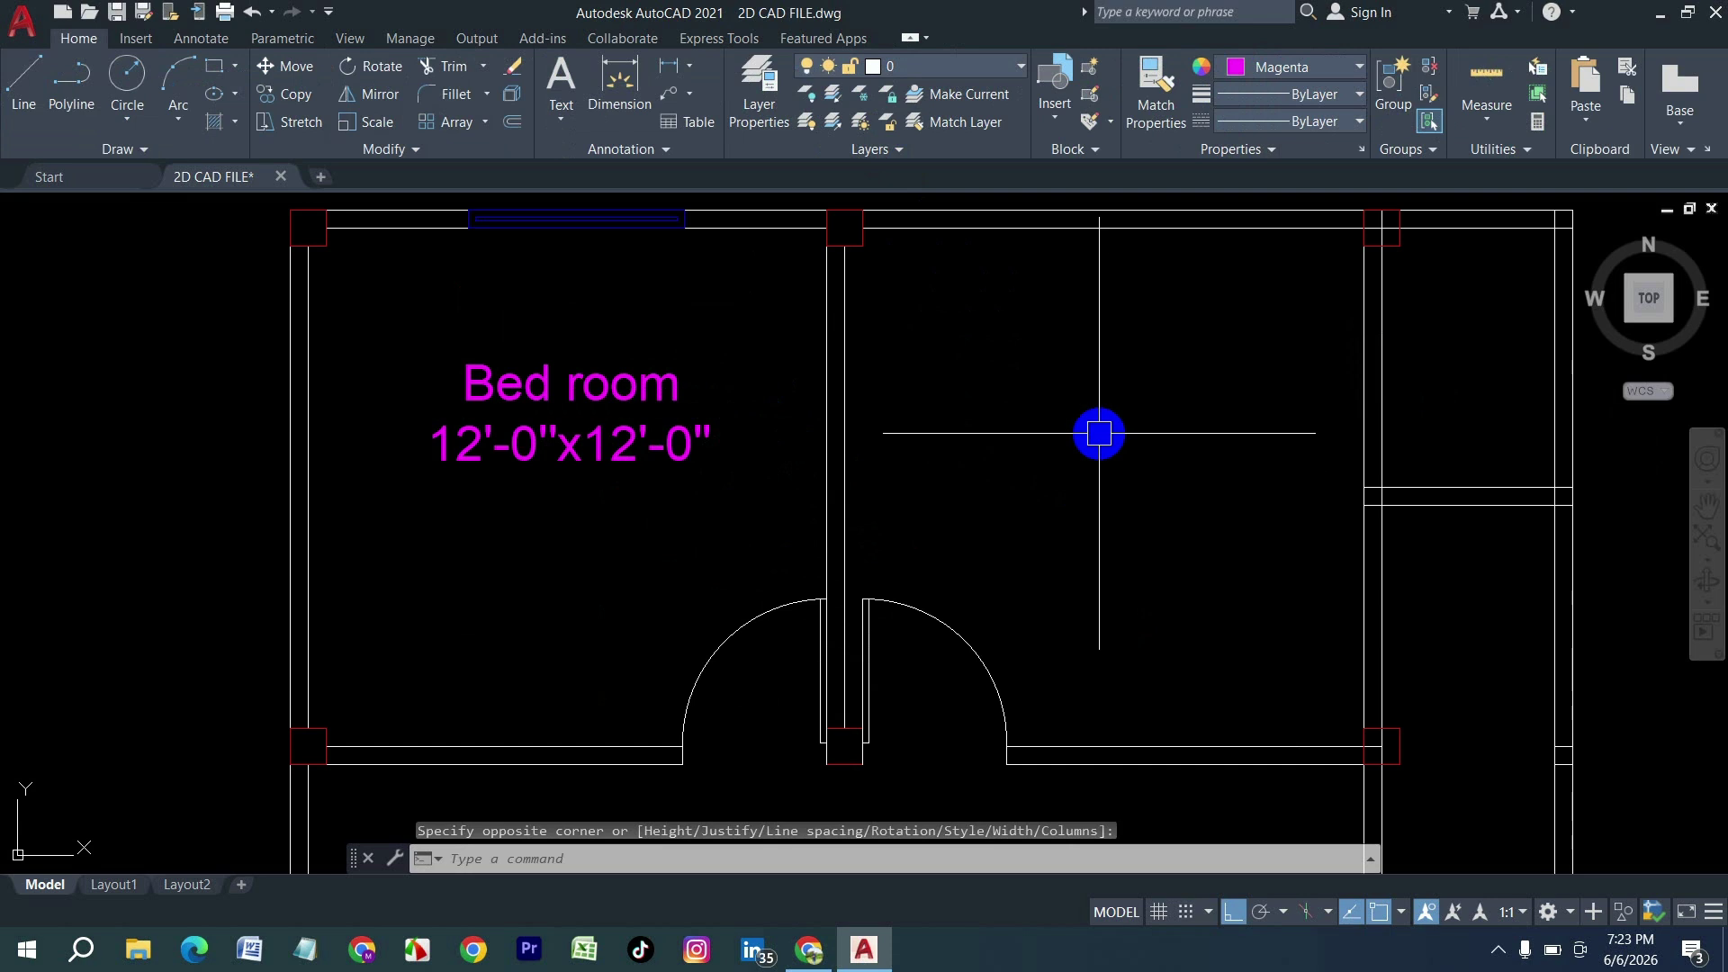
key("Return")
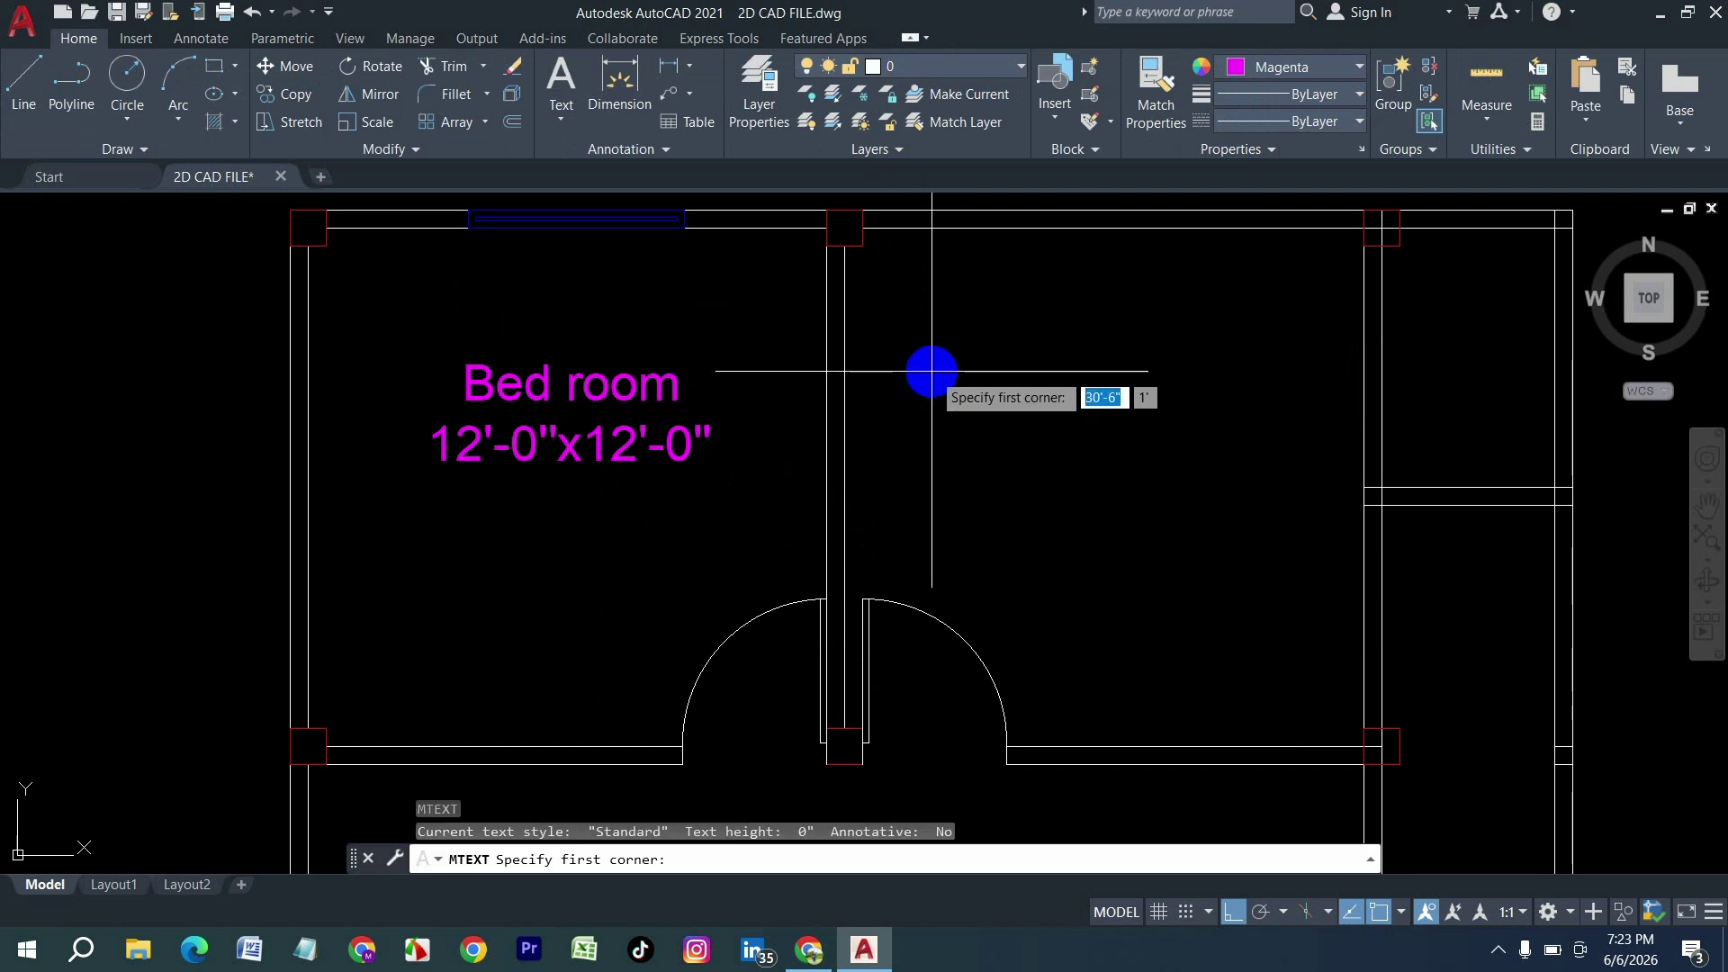
left_click(931, 371)
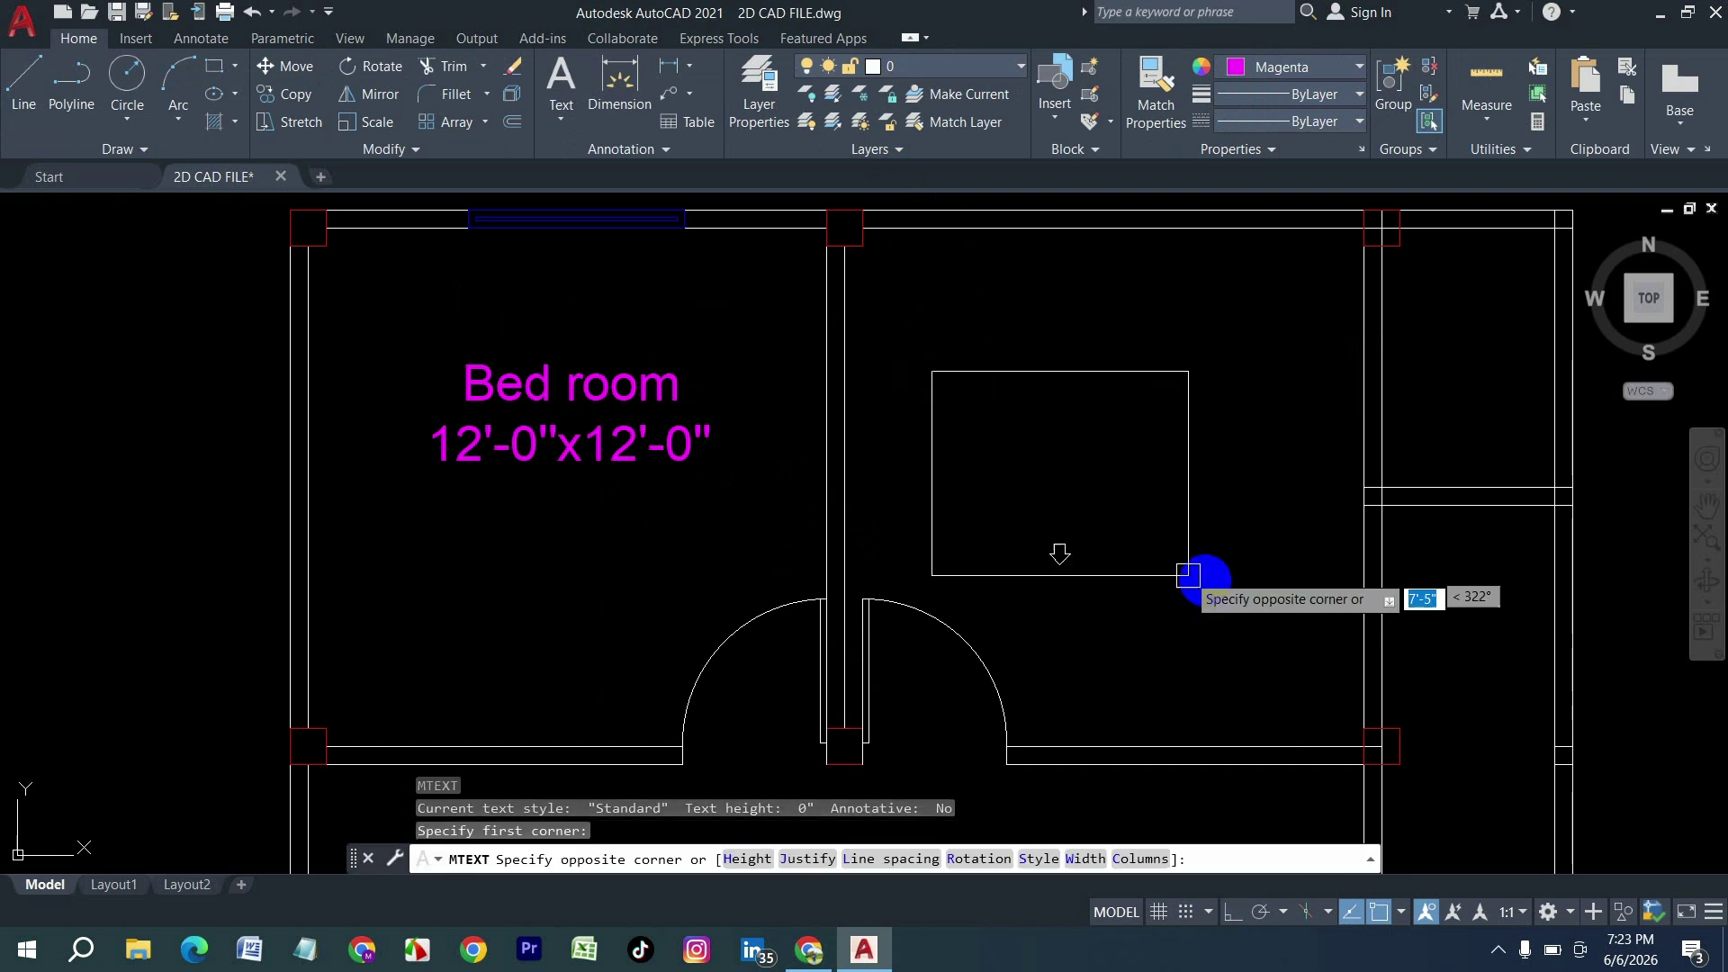
left_click(1282, 568)
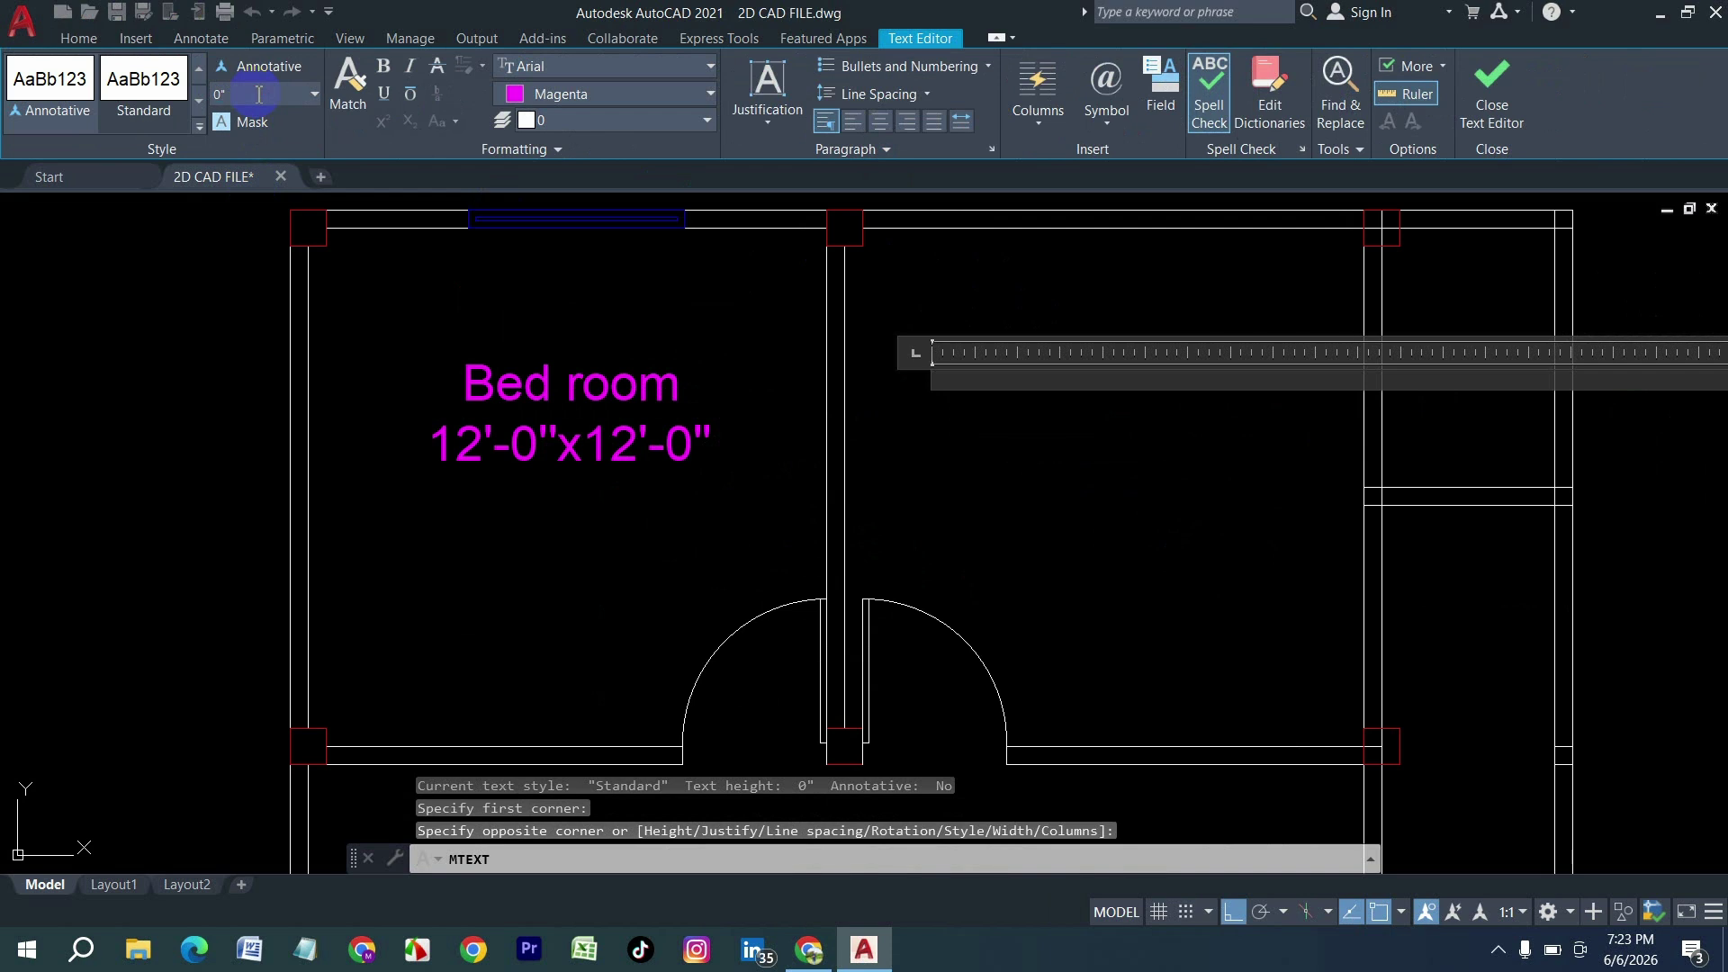
key("Return")
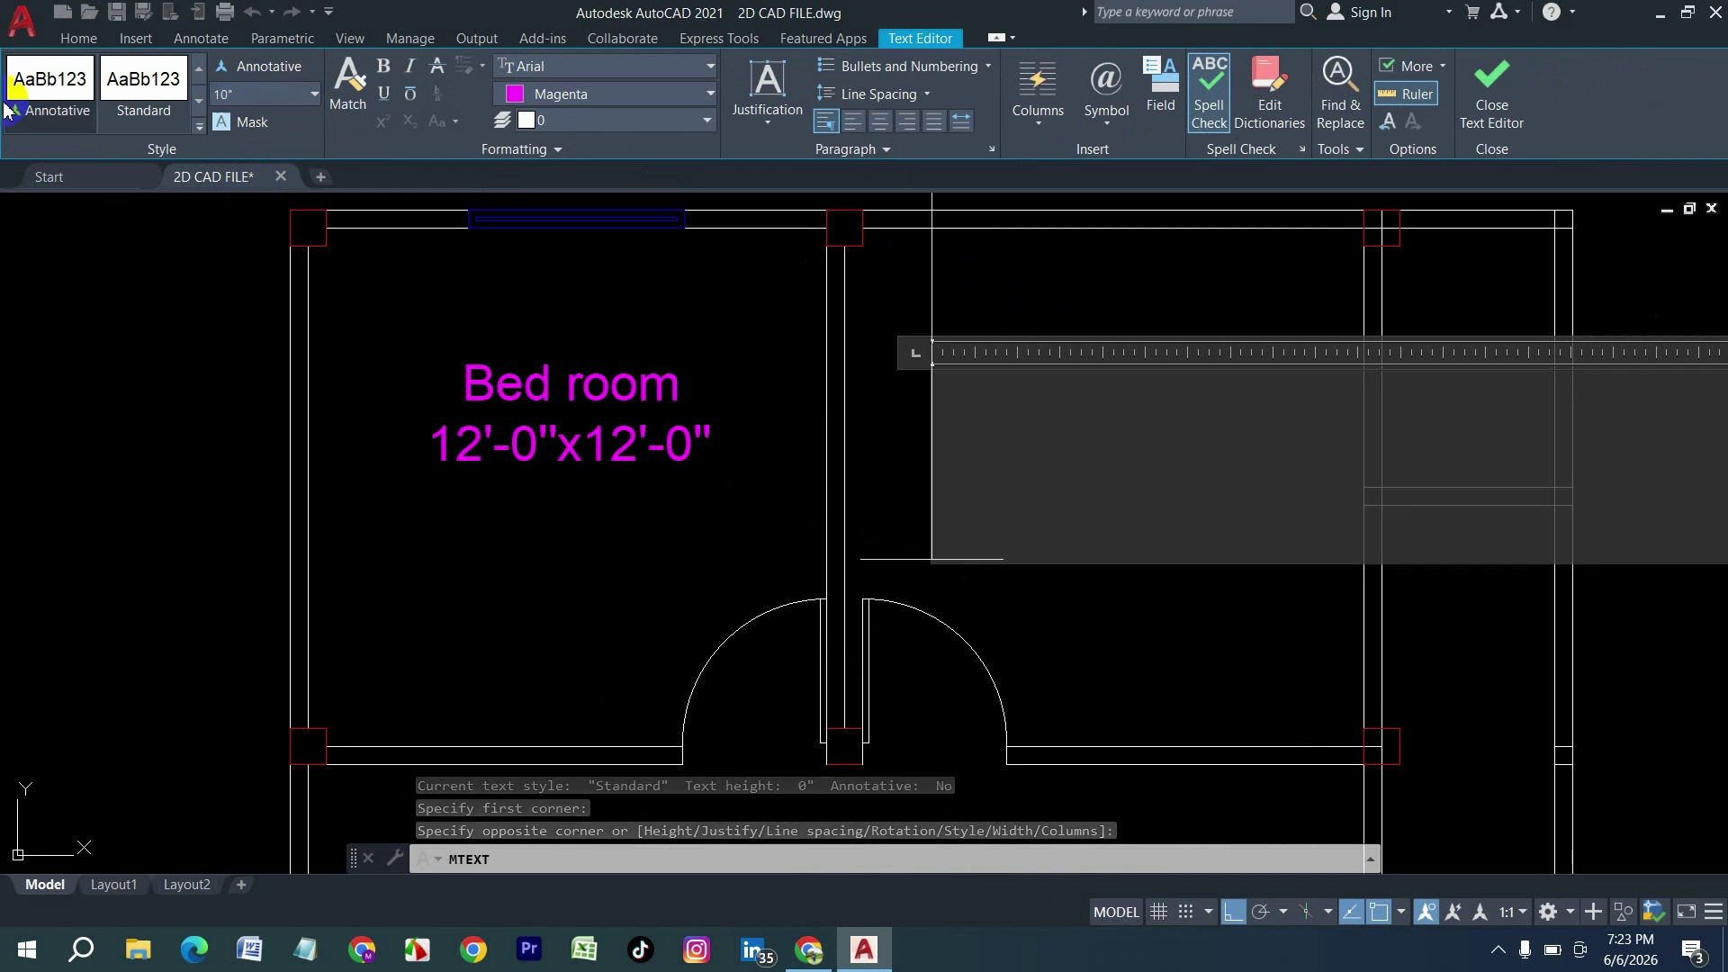
left_click(896, 385)
Step: Enter "Bed Room" as the label text for the second room, with both words capitalised
scroll(979, 429, "down", 4)
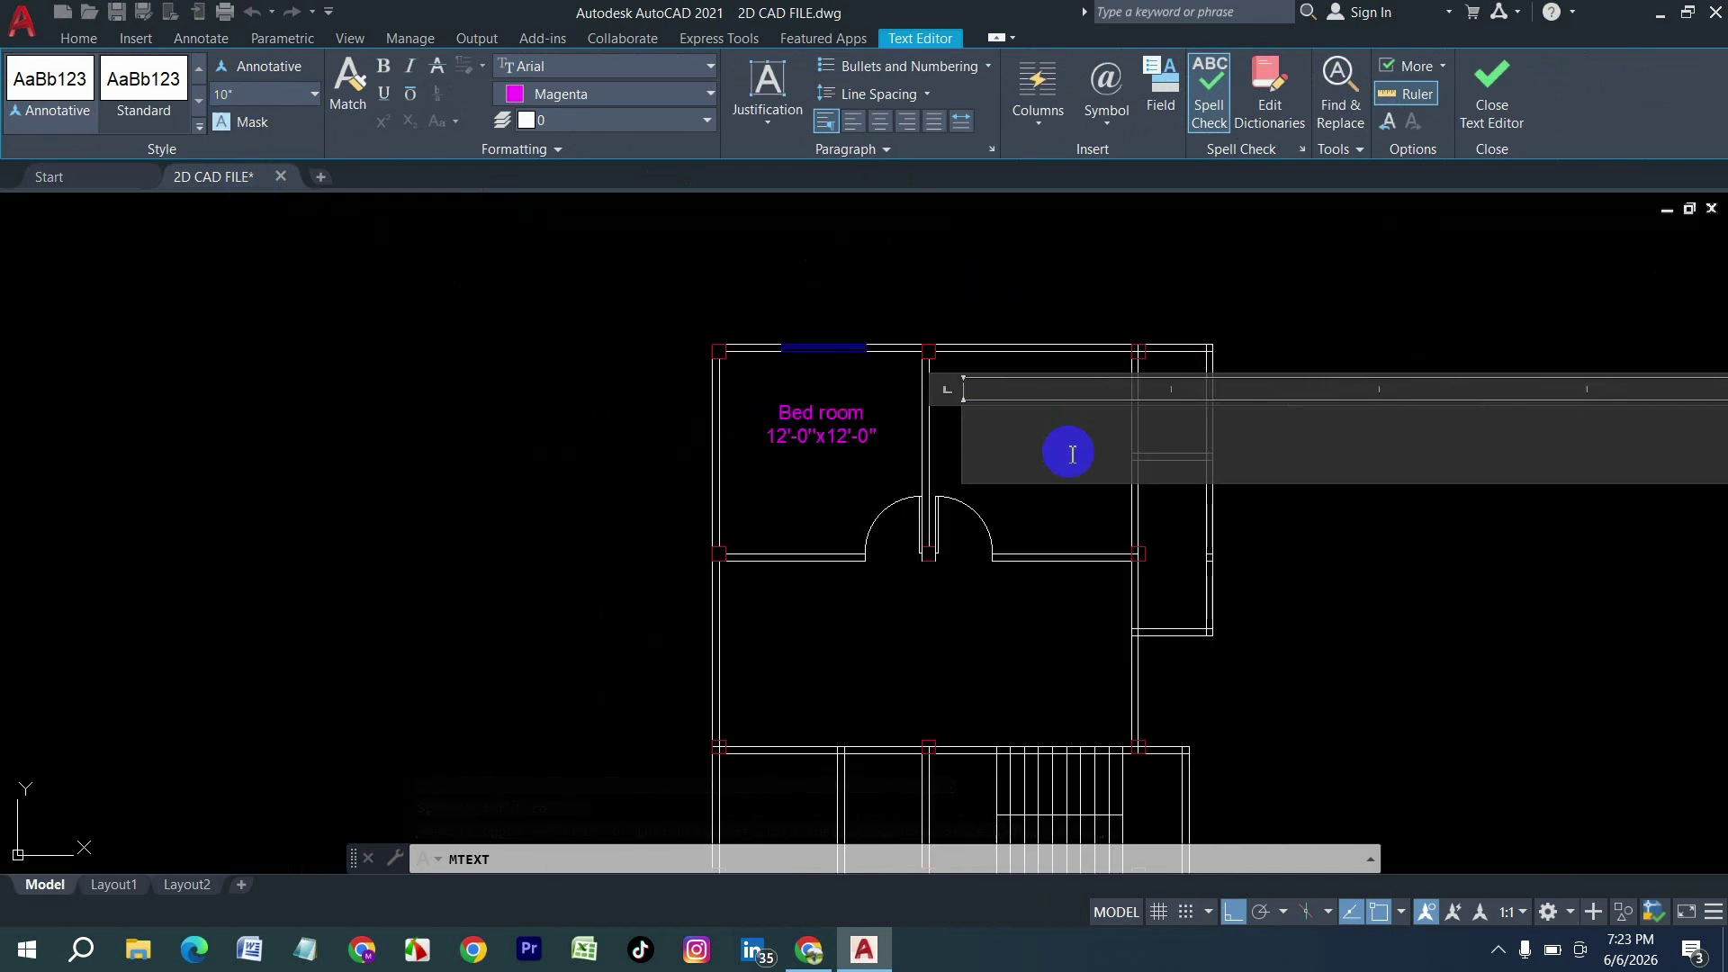
type("Be")
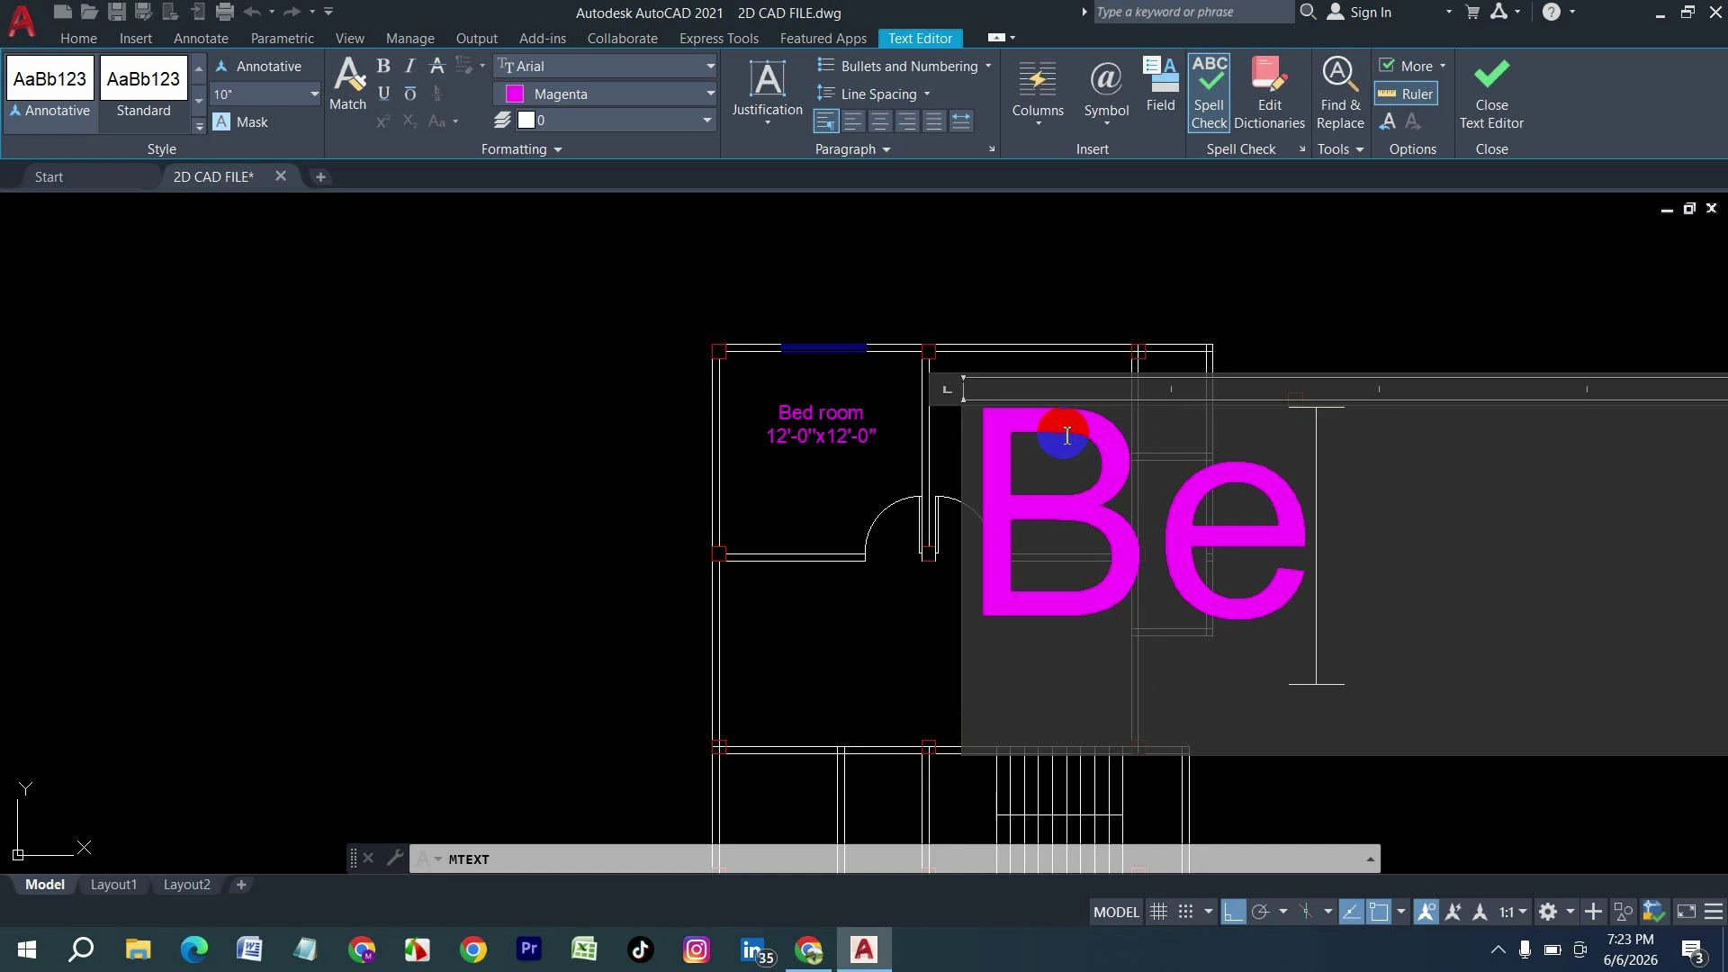
type("d room")
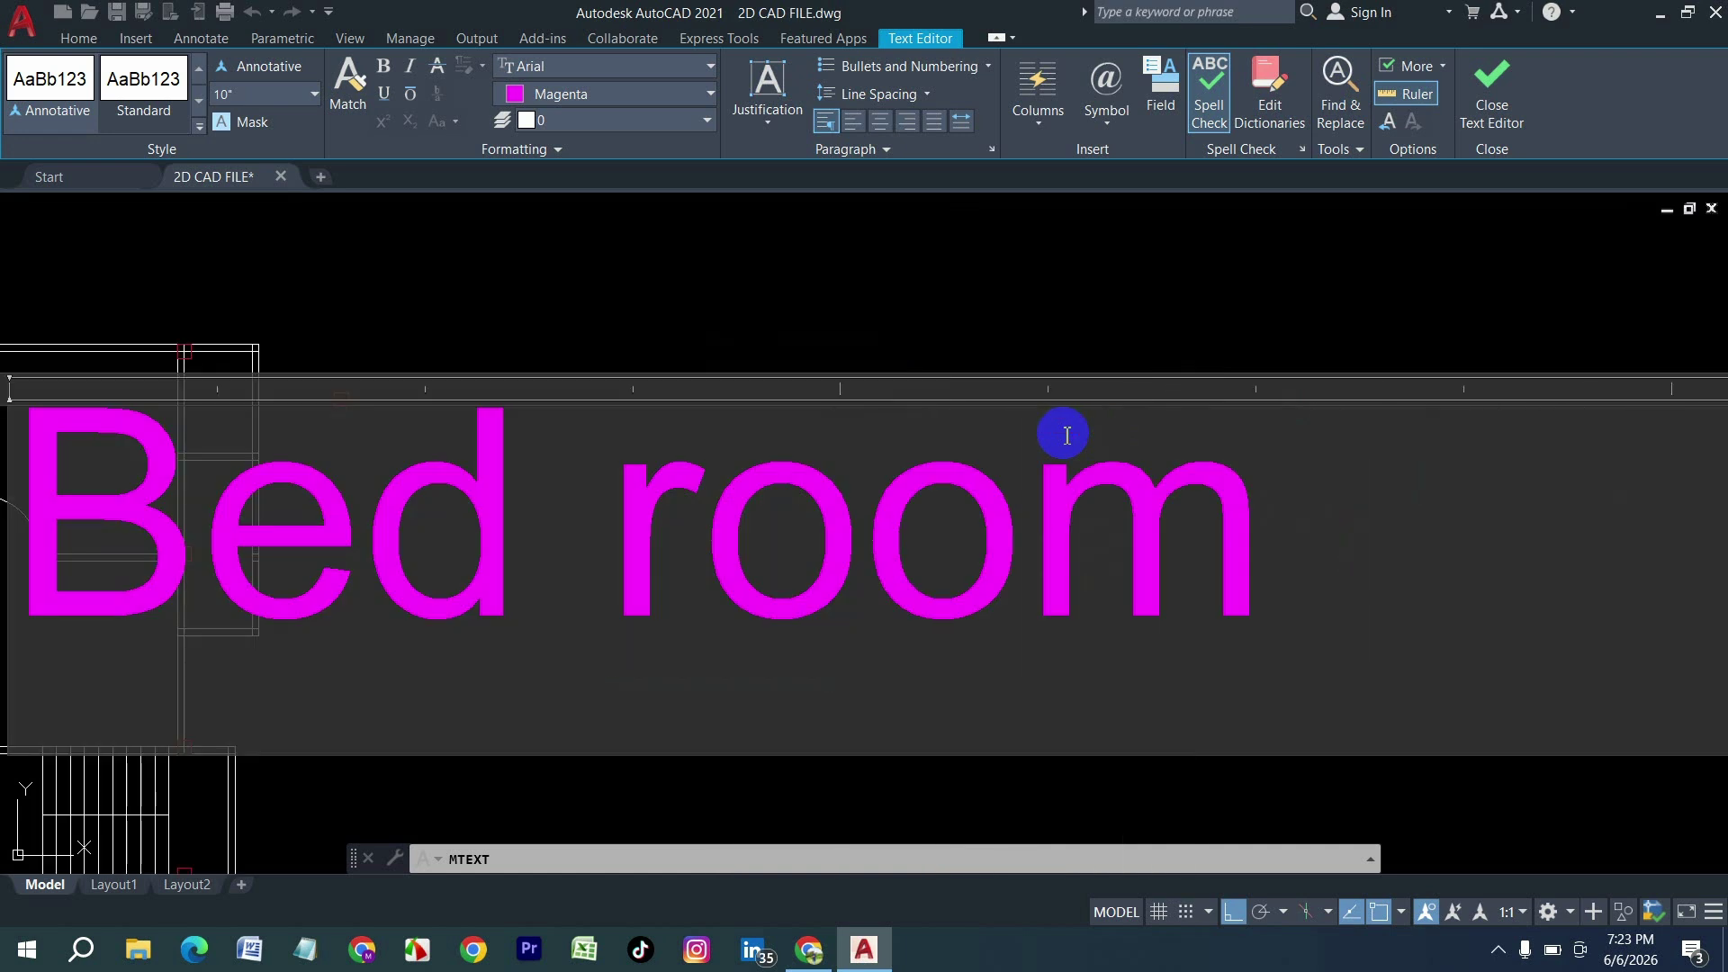
left_click(699, 546)
key("BackSpace")
type("R")
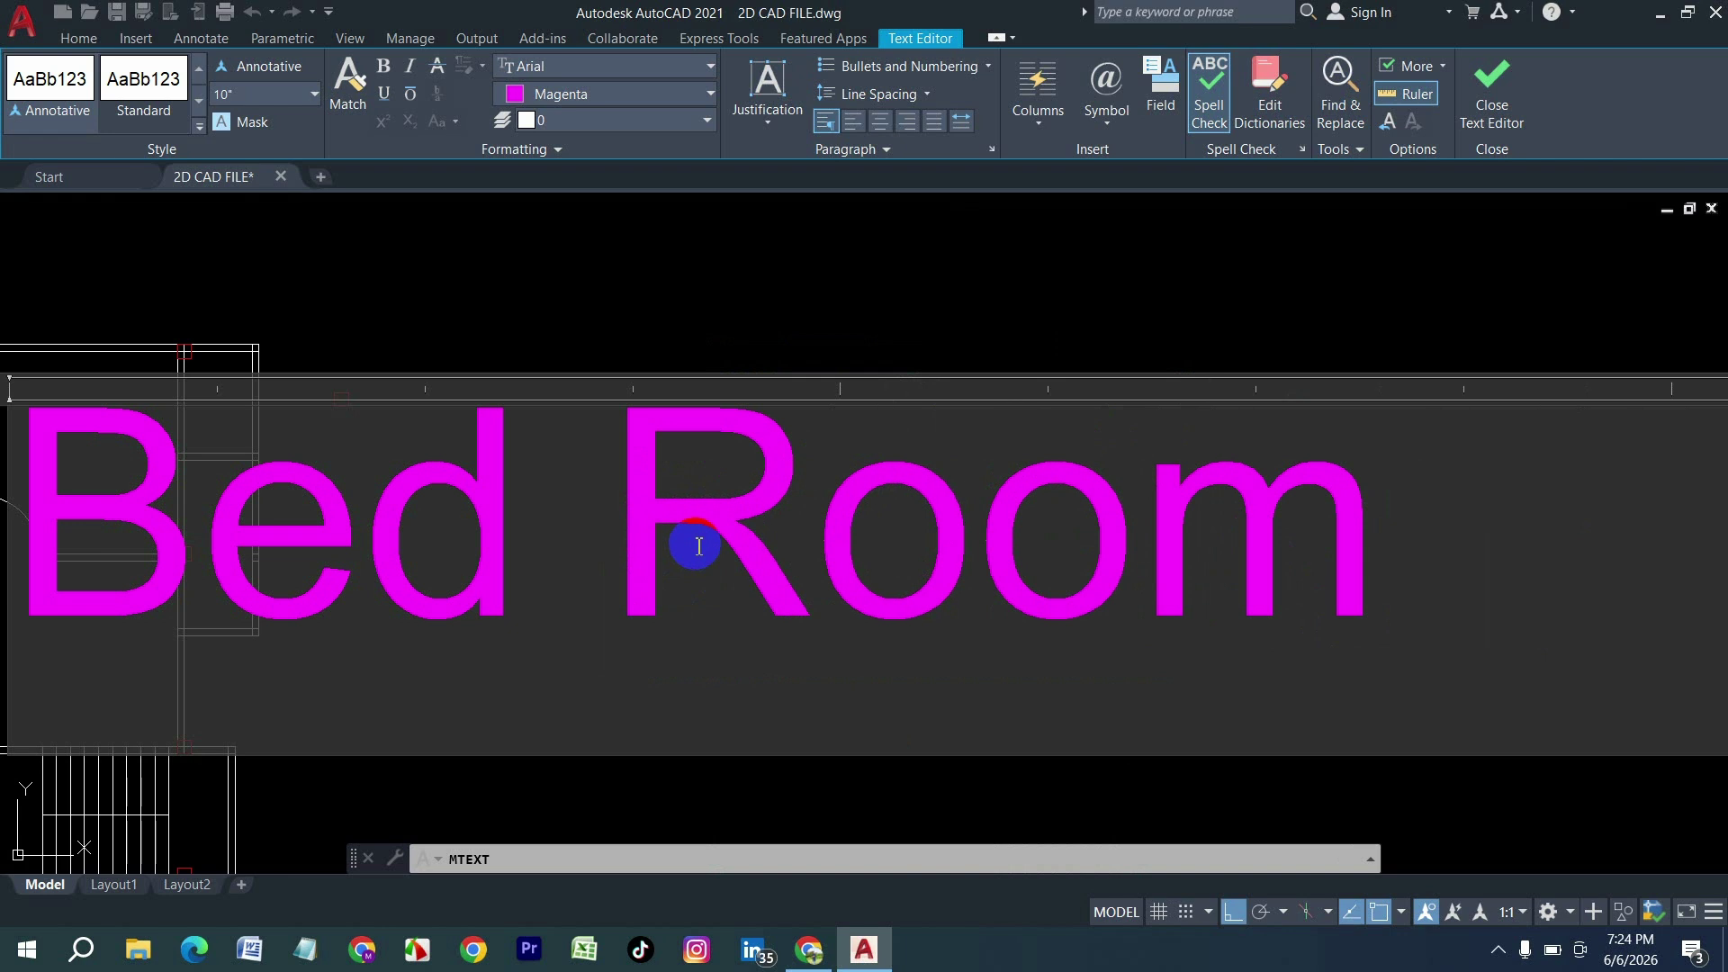
Step: Add the size line 12'-0"x12'-0" below "Bed Room" and select the whole label text
left_click(1423, 505)
scroll(1431, 486, "down", 4)
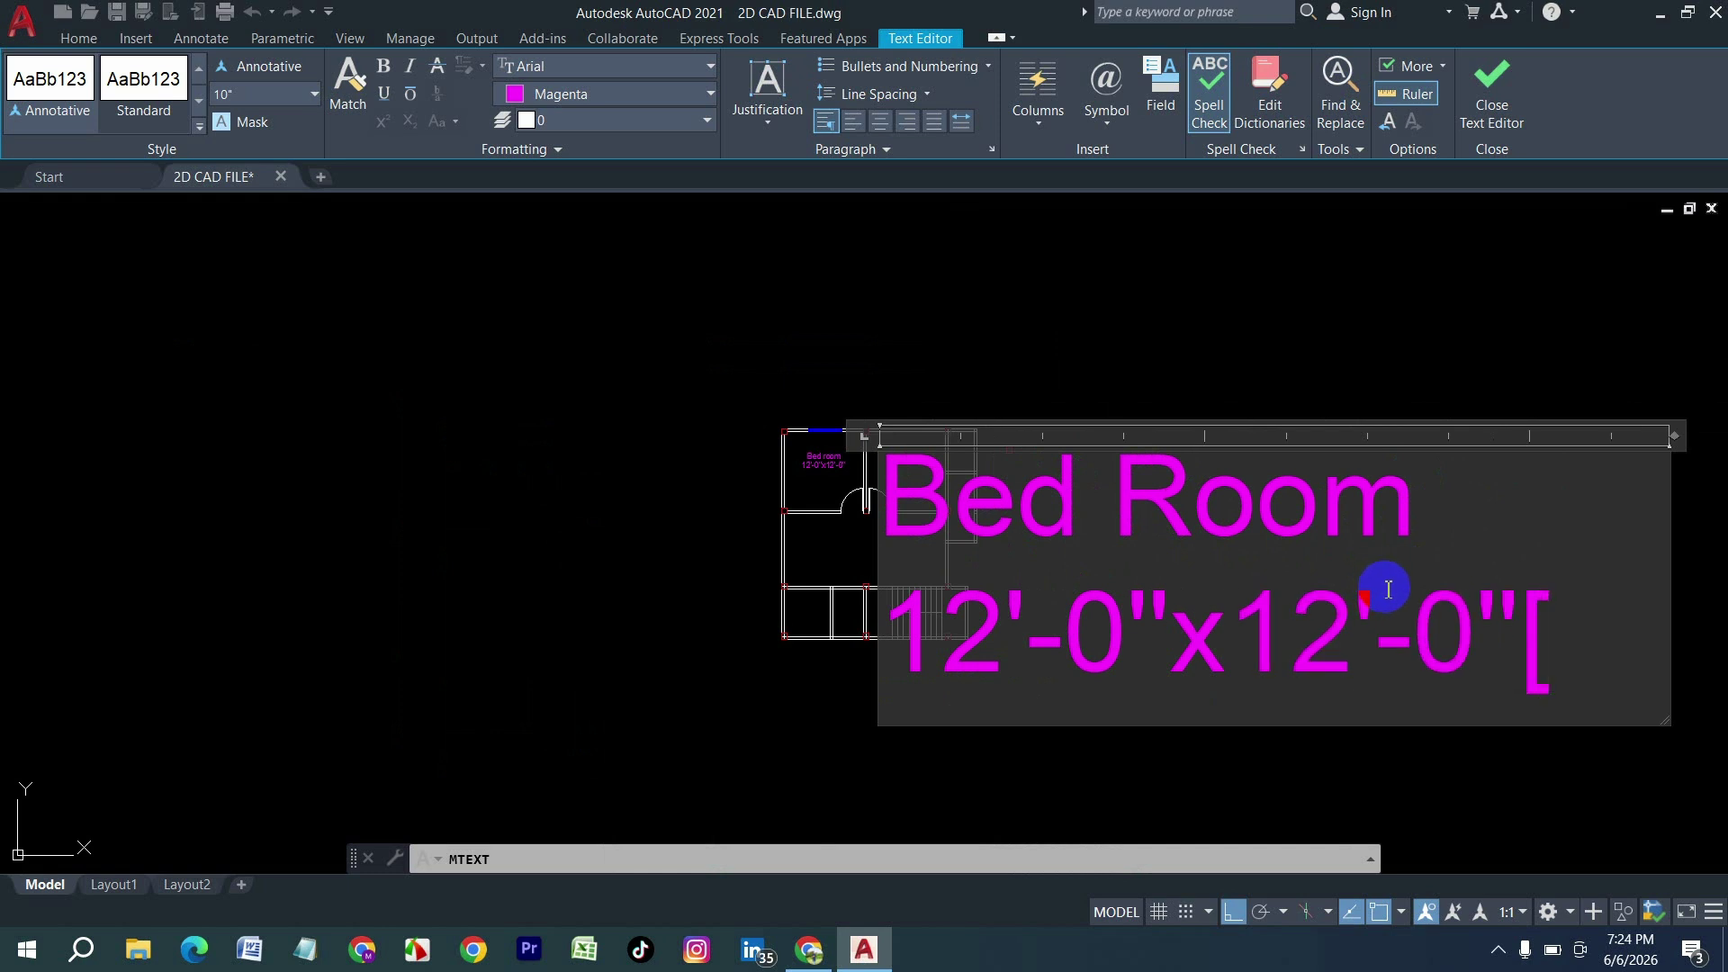
key("BackSpace")
key("ctrl+a")
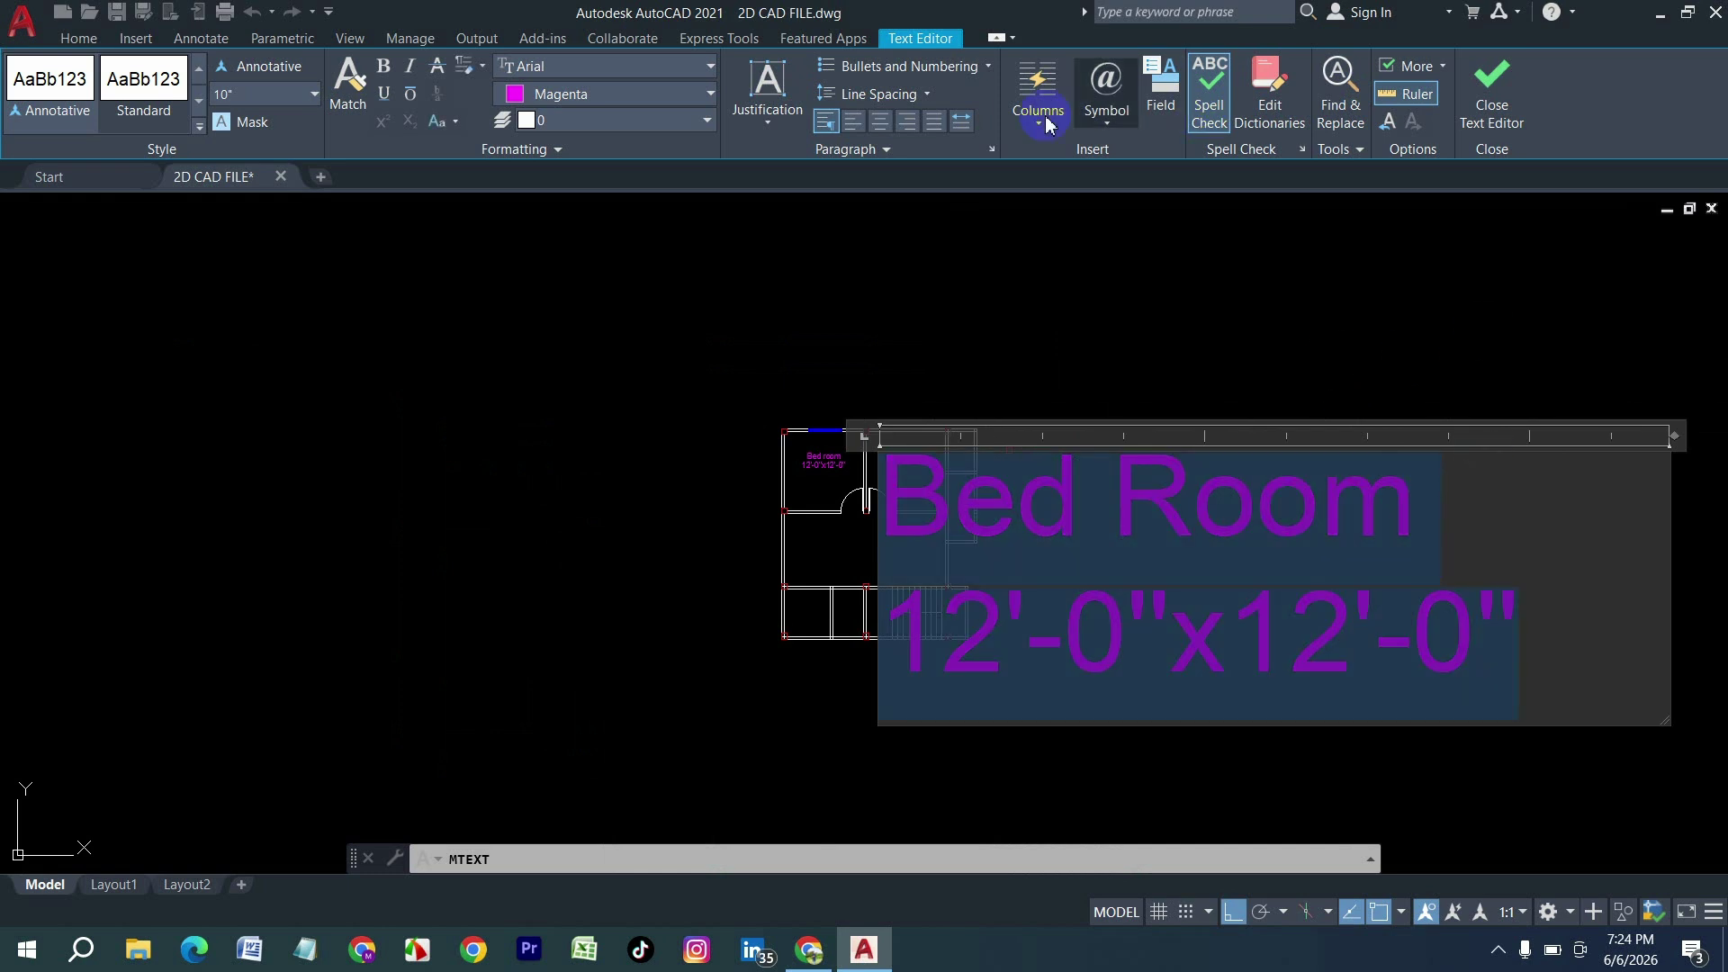